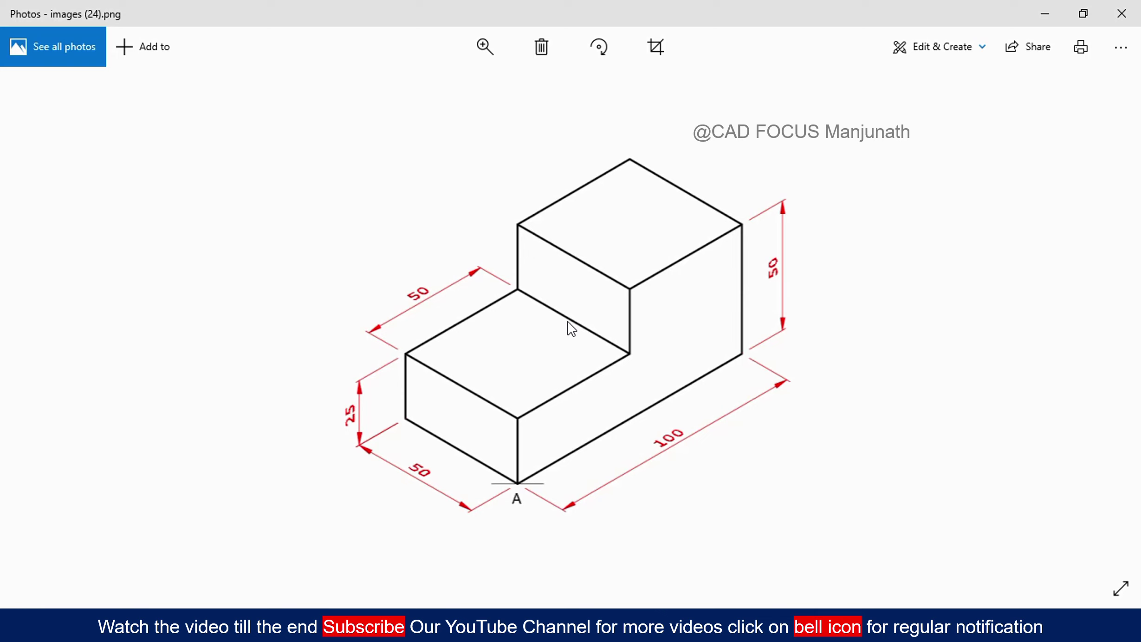
# - Browse the reference drawings in Photos, ending on the stepped-block image
pyautogui.press('Right')
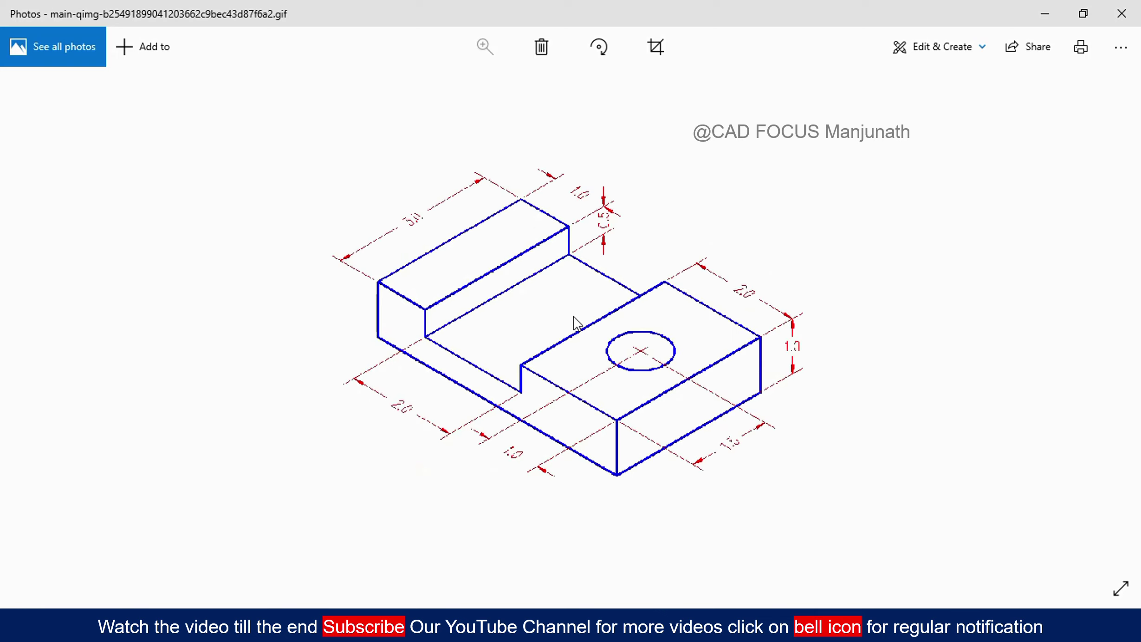
pyautogui.press('Left')
pyautogui.press('Right')
pyautogui.press('Left')
pyautogui.press('Left')
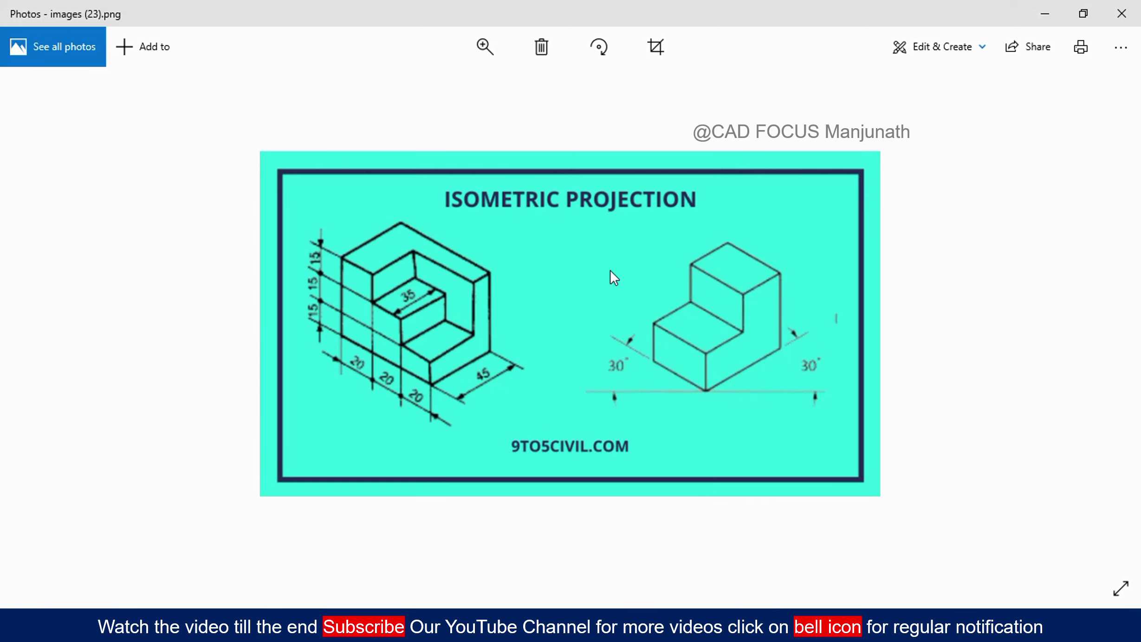
pyautogui.press('Left')
pyautogui.press('Left')
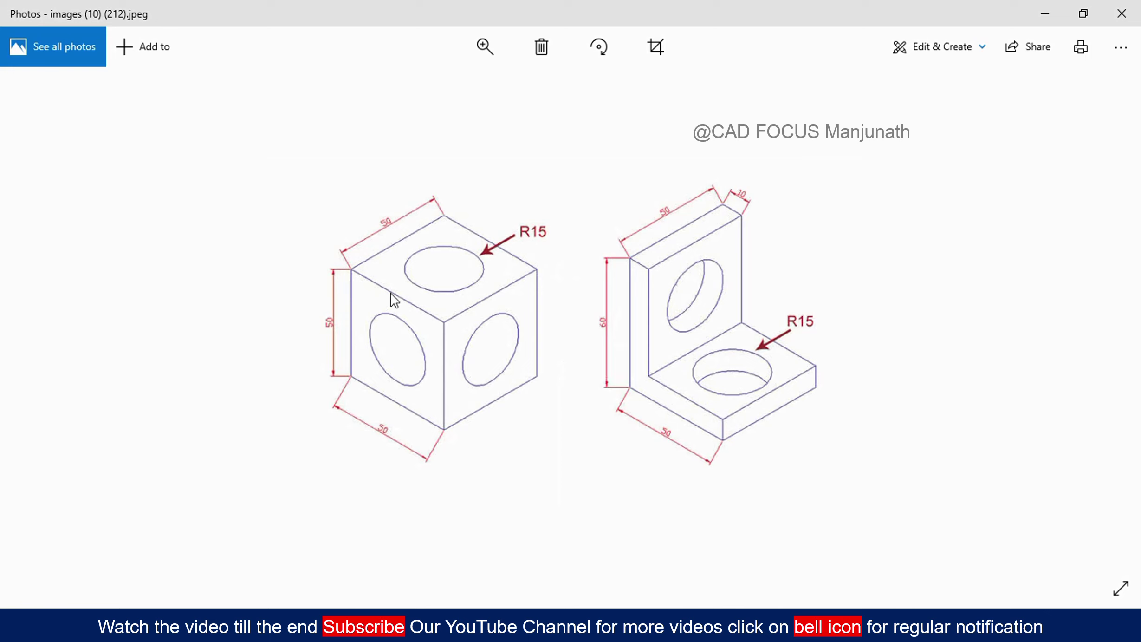
pyautogui.press('Right')
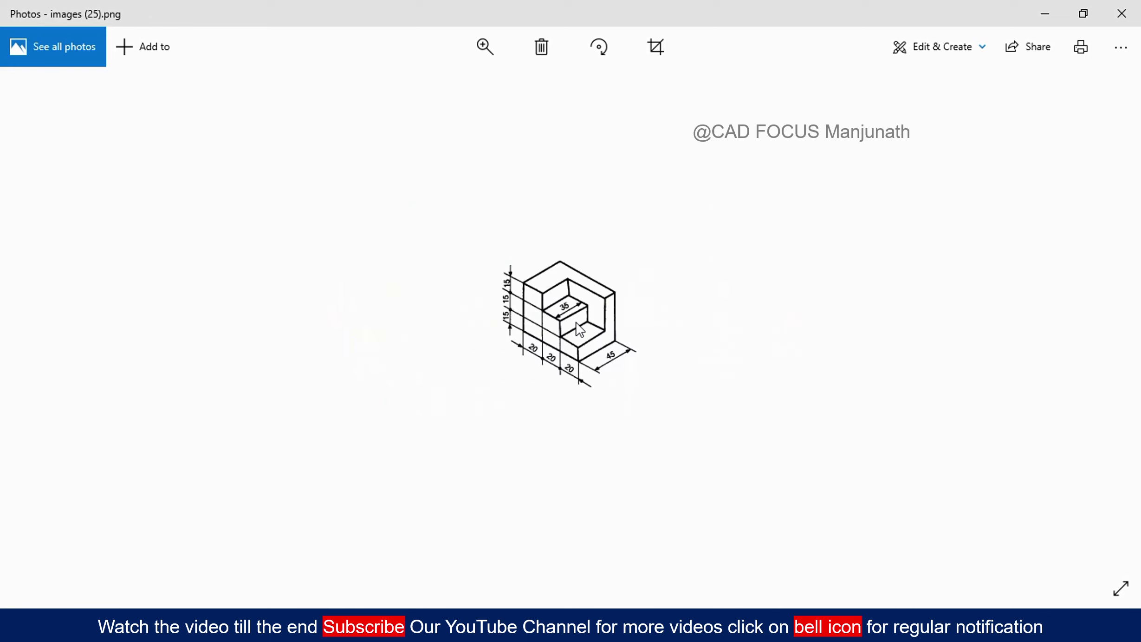
pyautogui.press('Left')
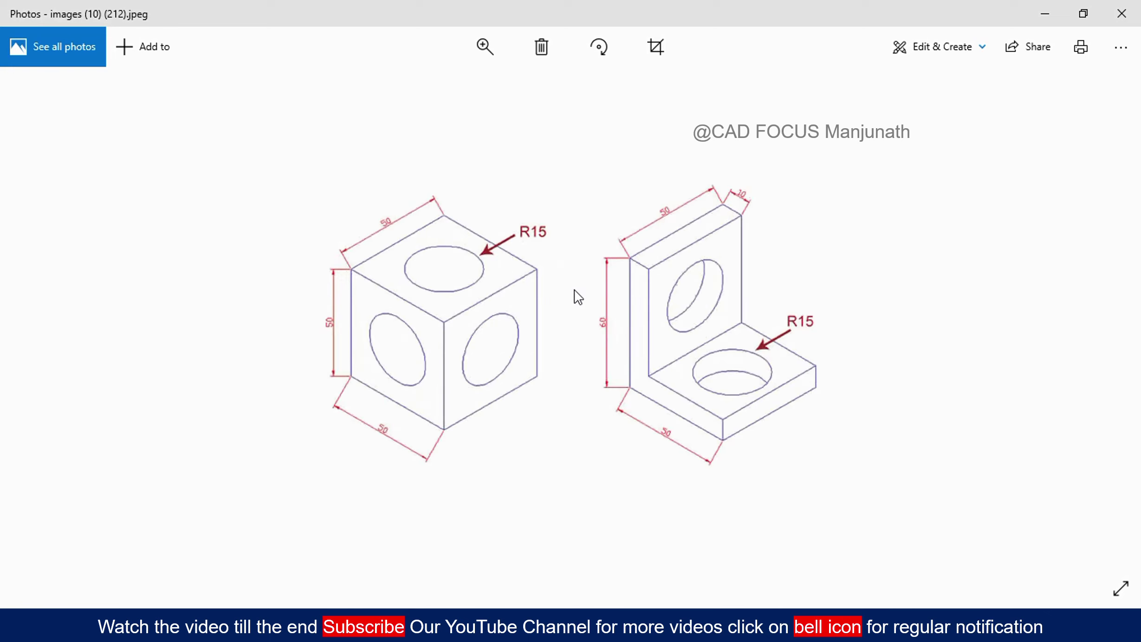
pyautogui.press('Right')
pyautogui.press('Left')
pyautogui.press('Right')
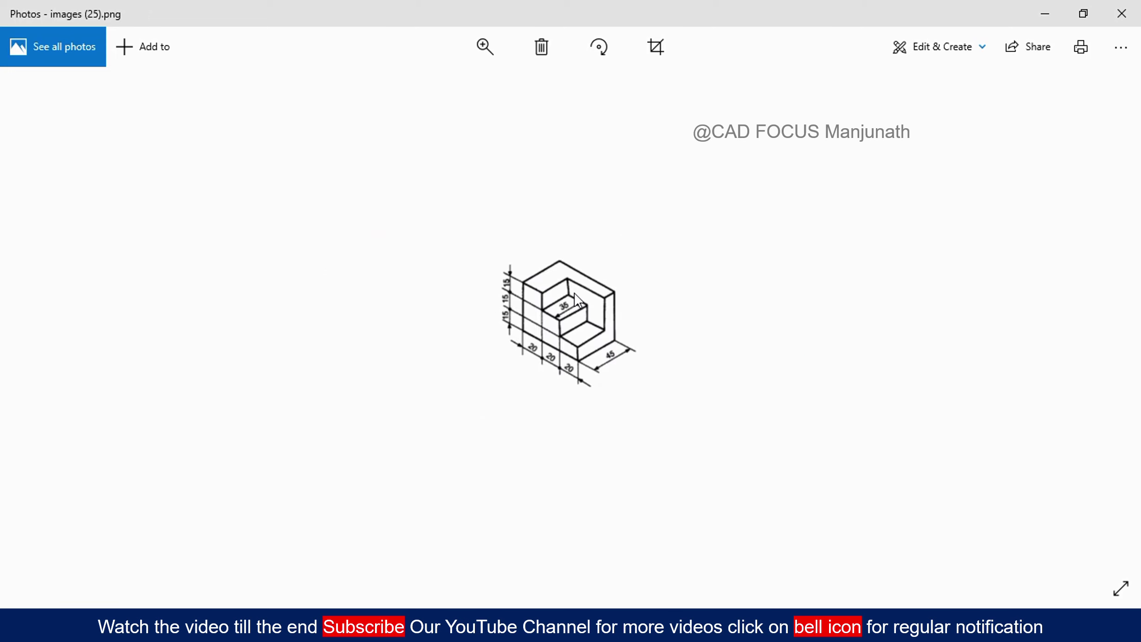
pyautogui.press('Left')
pyautogui.press('Left')
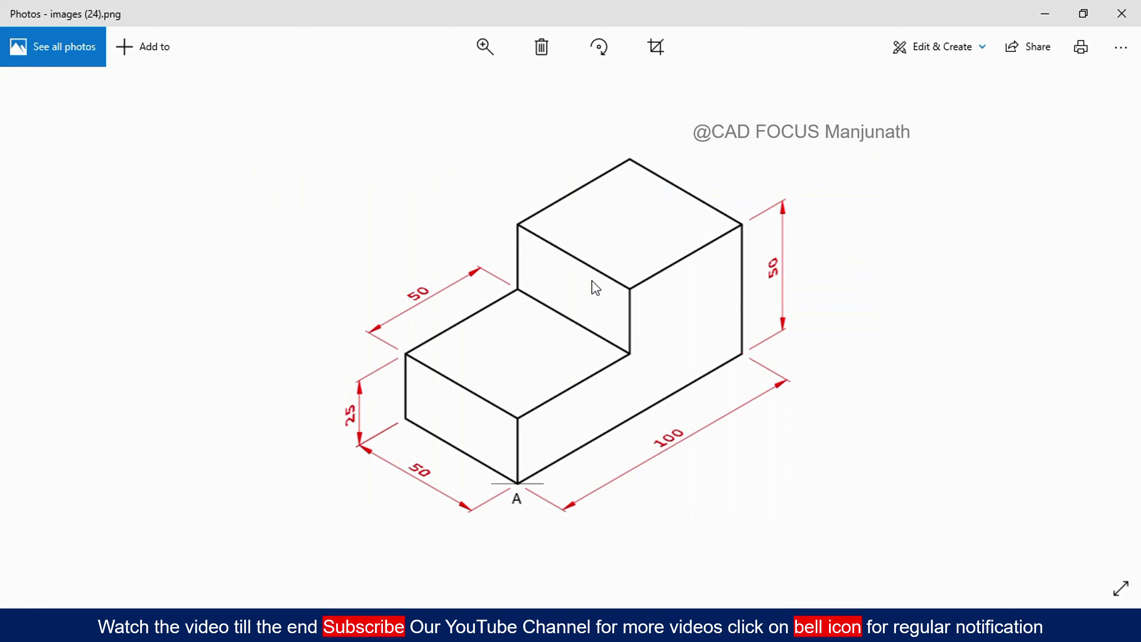
pyautogui.hotkey('alt', 'Tab')
# - Set the drawing units to 0.00 length precision with Millimeters as insertion scale
pyautogui.click(711, 624)
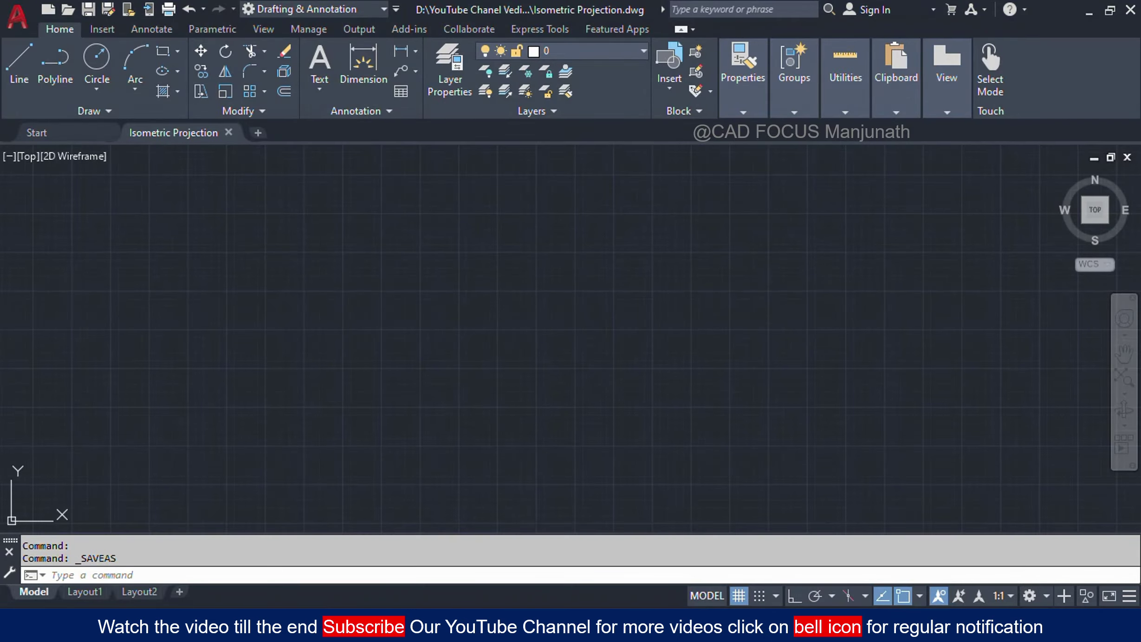
pyautogui.click(595, 337)
pyautogui.click(538, 310)
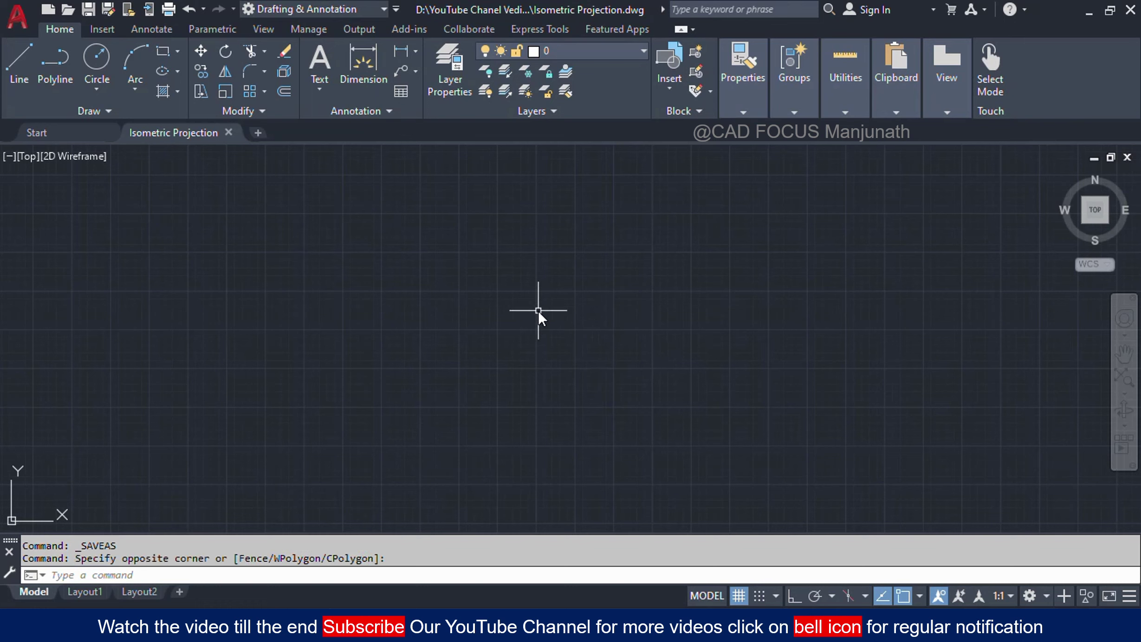
pyautogui.write('un')
pyautogui.press('Return')
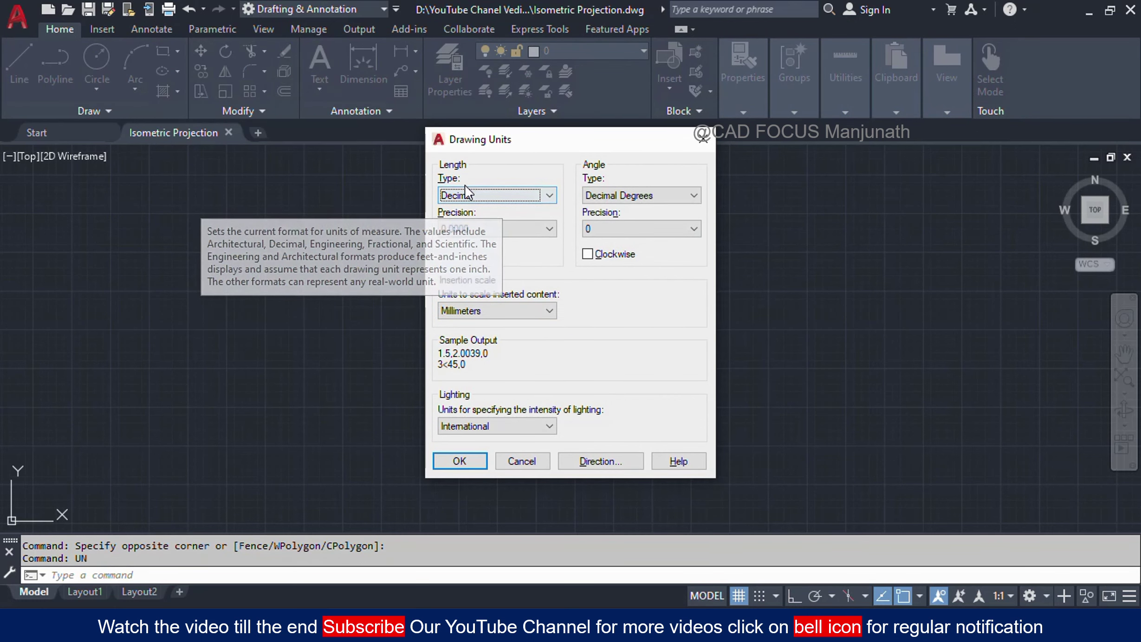
pyautogui.click(465, 229)
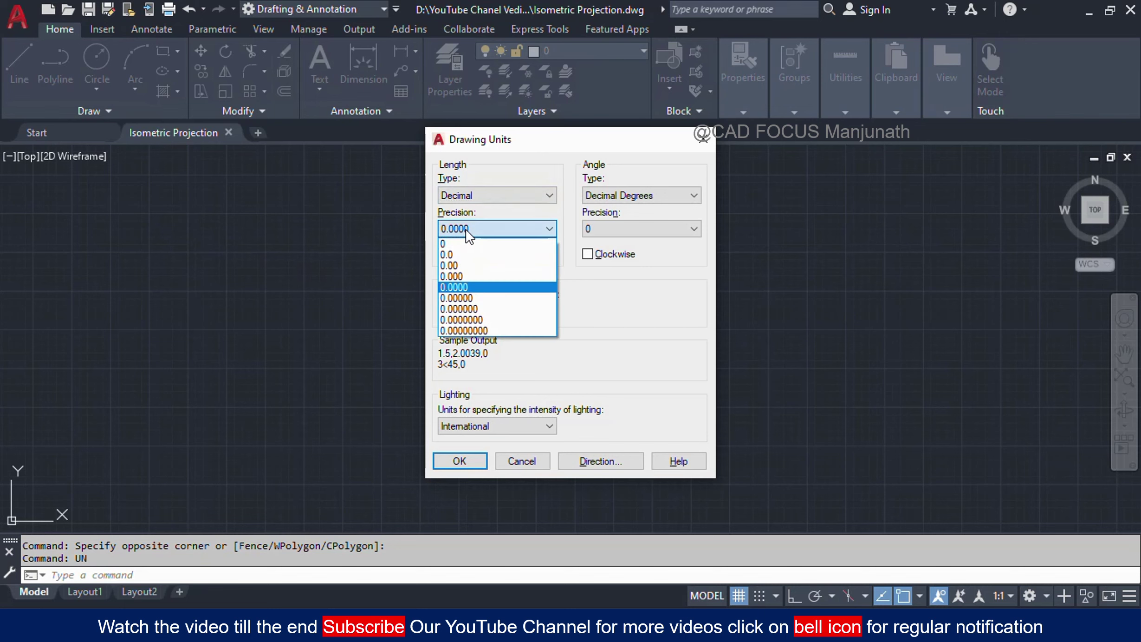
pyautogui.click(465, 263)
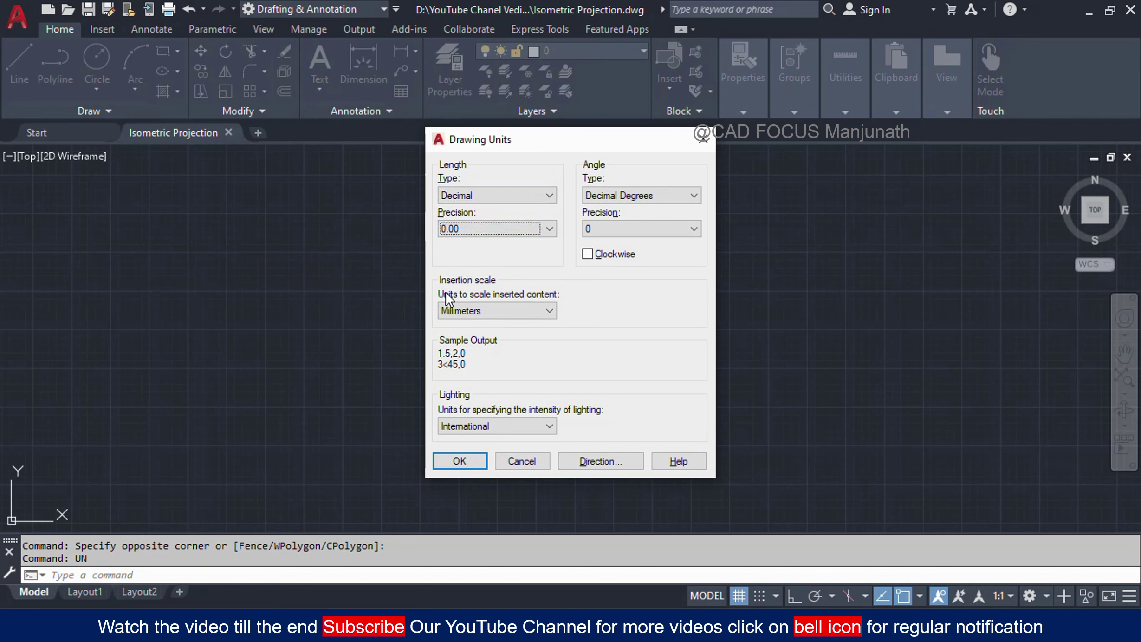
pyautogui.click(476, 310)
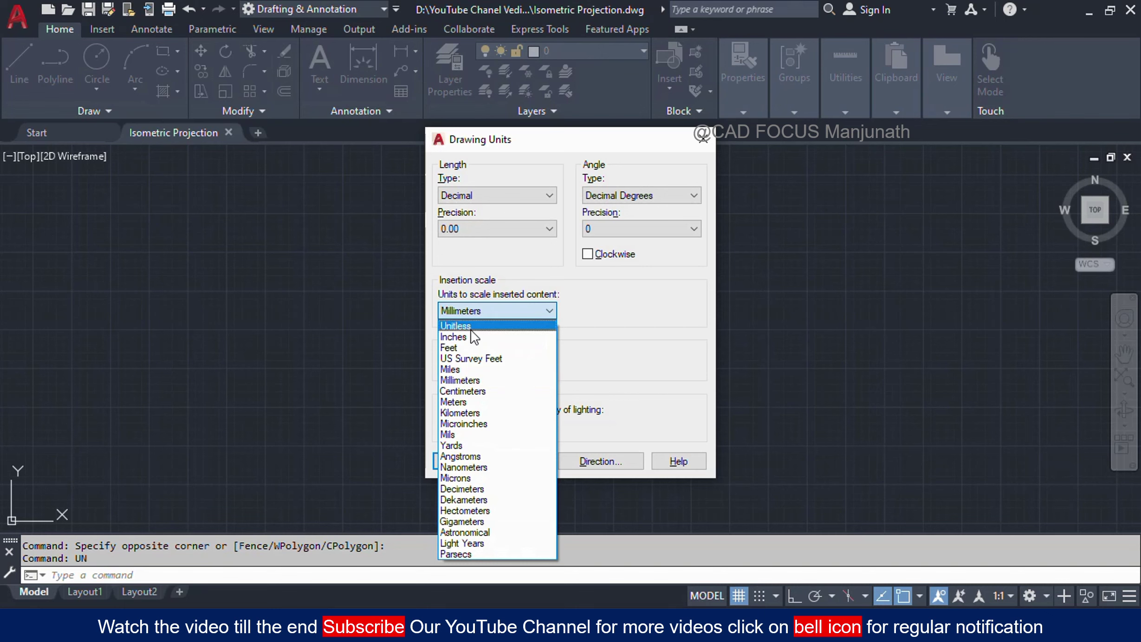
pyautogui.click(469, 381)
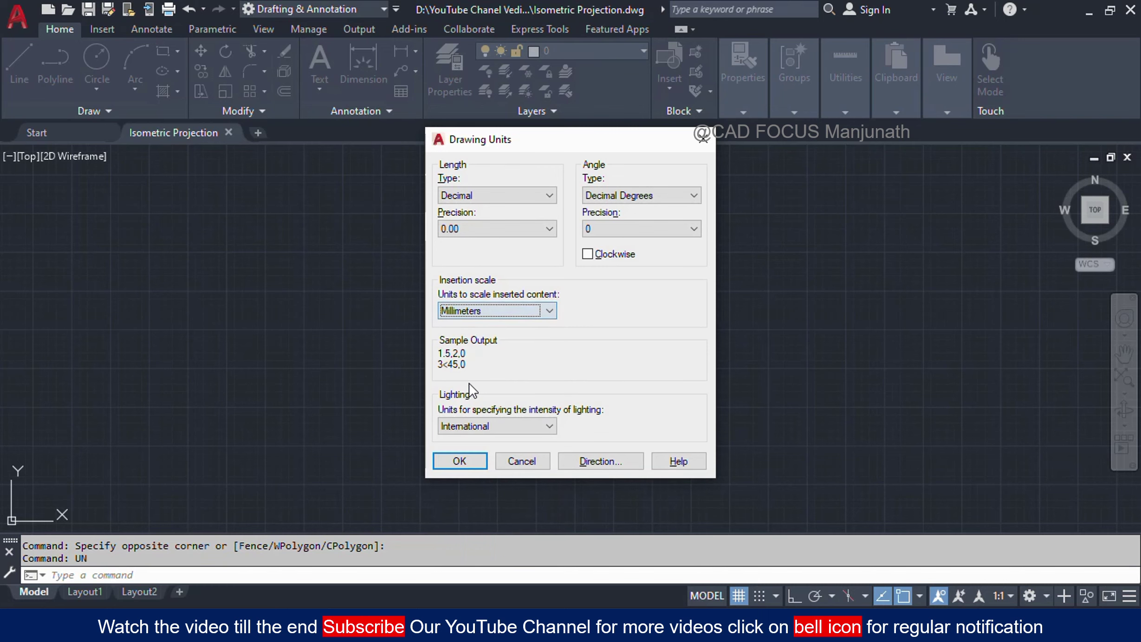
pyautogui.click(454, 460)
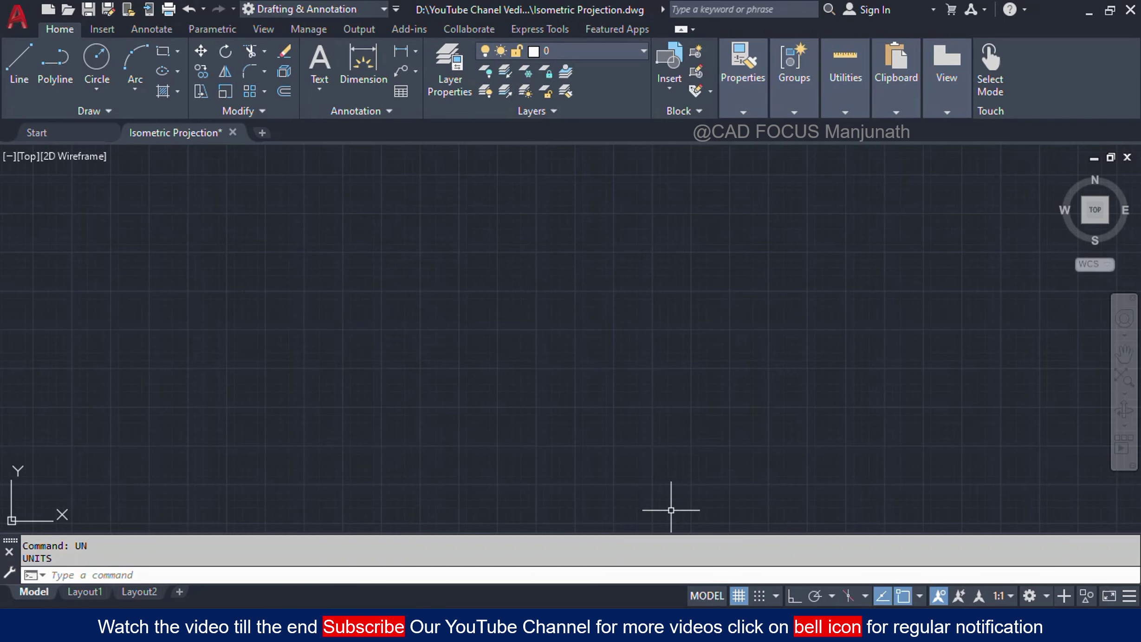
# - Bring up the stepped-block reference (100 long, 50 wide, heights 50 and 25) in Photos
pyautogui.hotkey('alt', 'Tab')
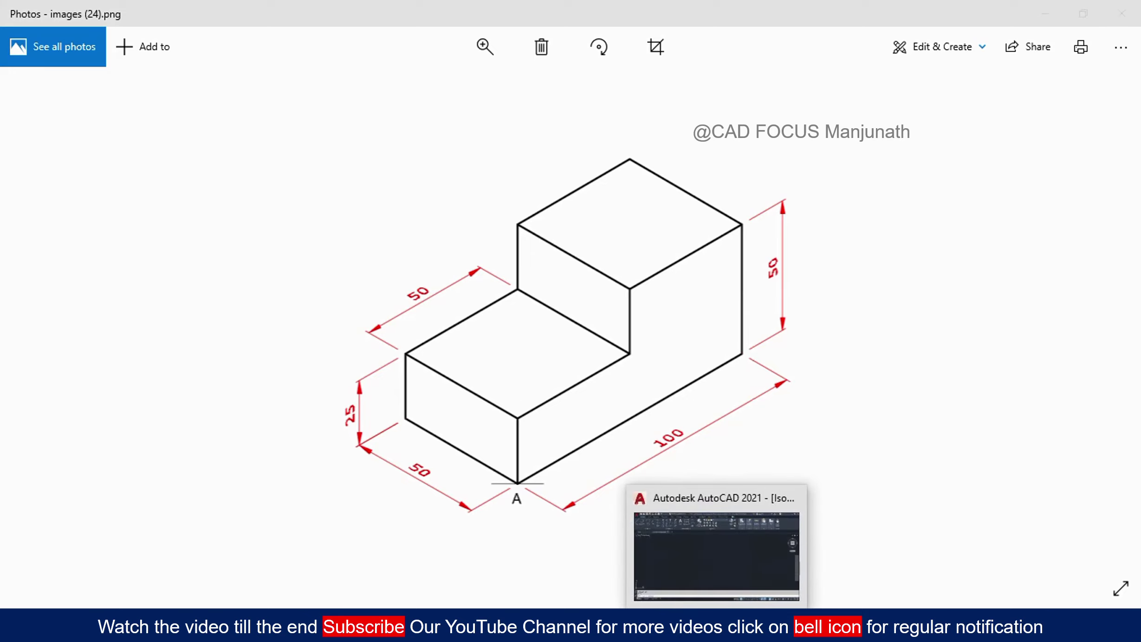
# - Set SNAPSTYL to 1 so the snap and grid use isometric axes
pyautogui.click(715, 546)
pyautogui.moveTo(548, 387); pyautogui.dragTo(487, 350)
pyautogui.click(487, 350)
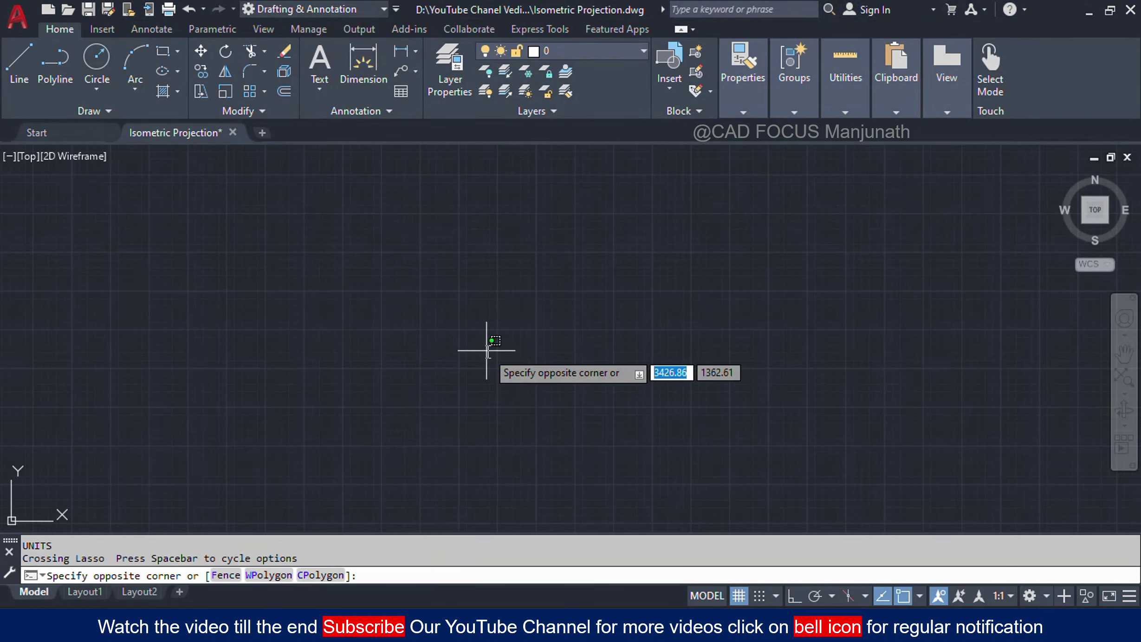
pyautogui.click(542, 348)
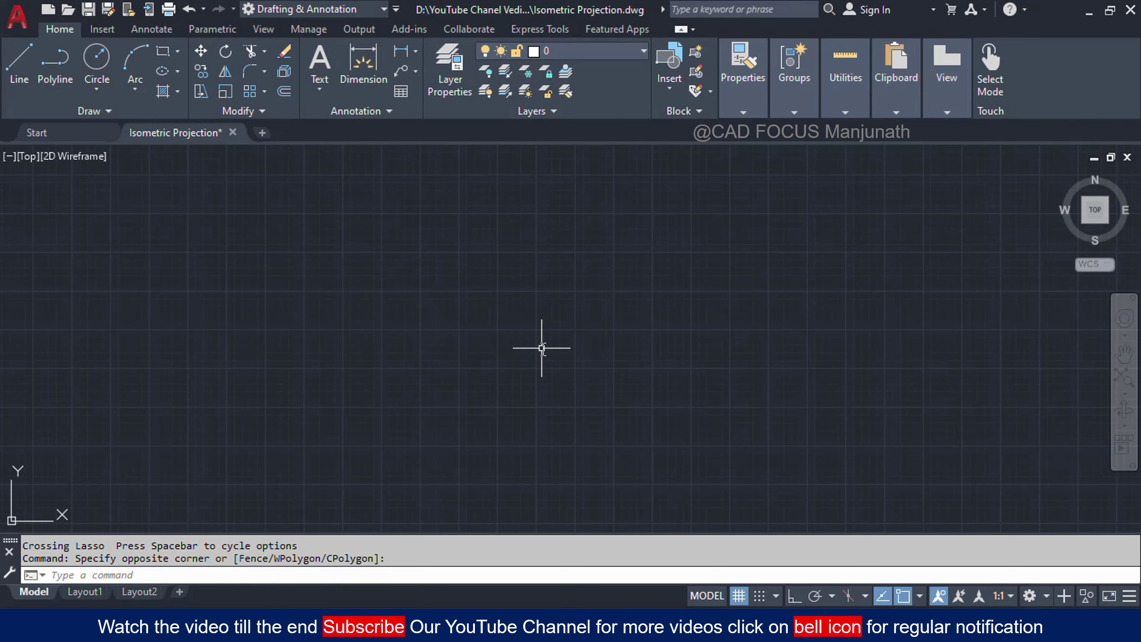
pyautogui.write('SNA')
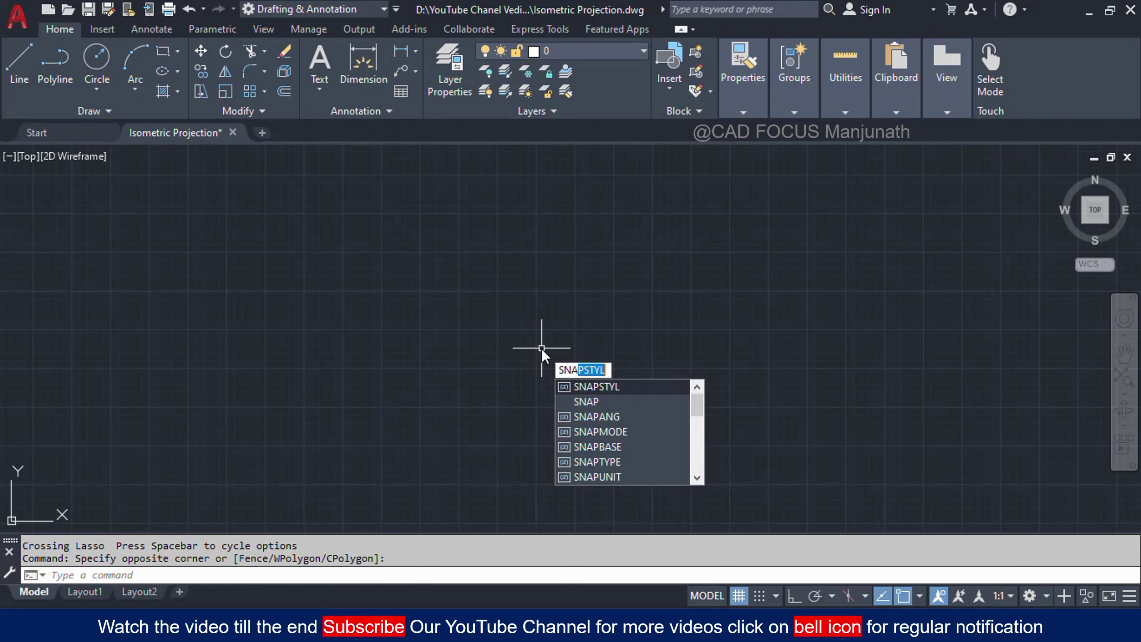
pyautogui.write('P')
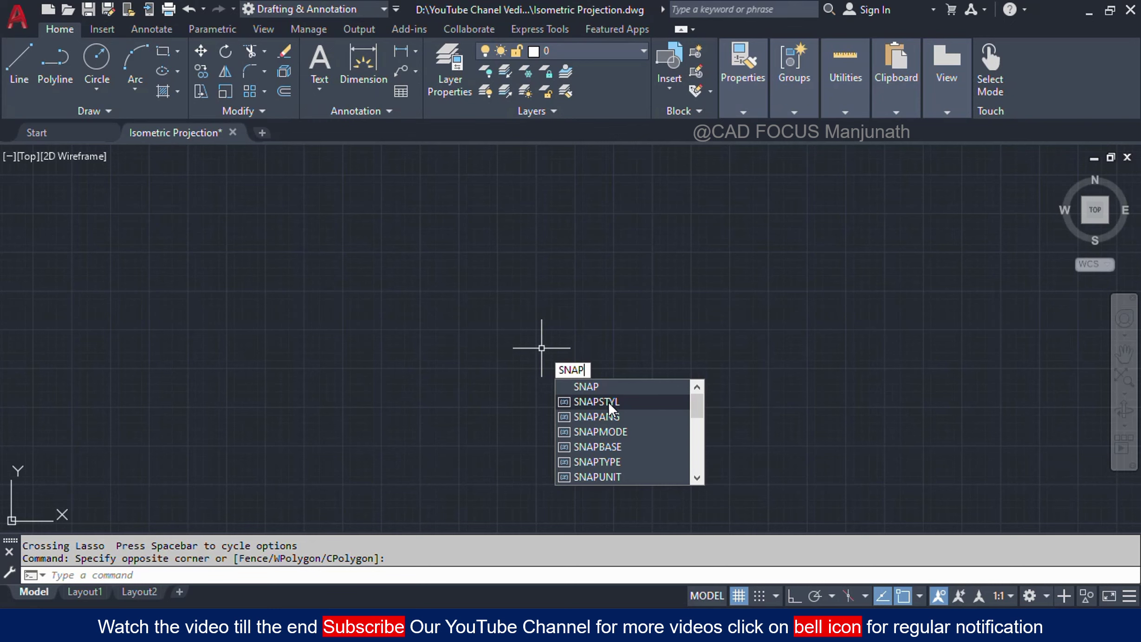
pyautogui.click(608, 401)
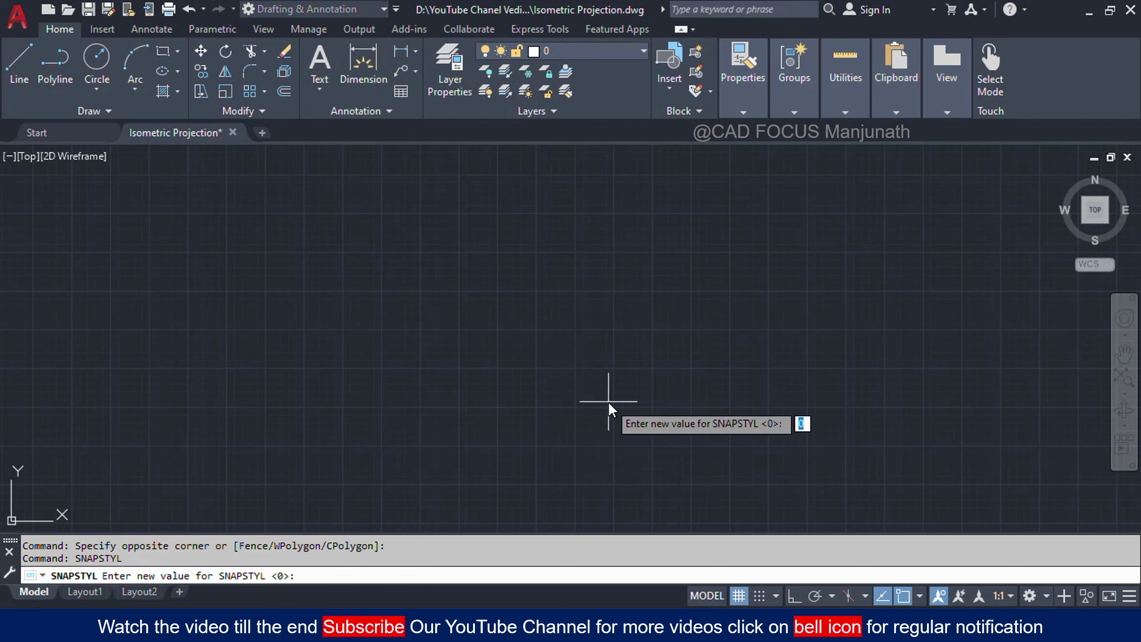
pyautogui.write('1')
pyautogui.press('Return')
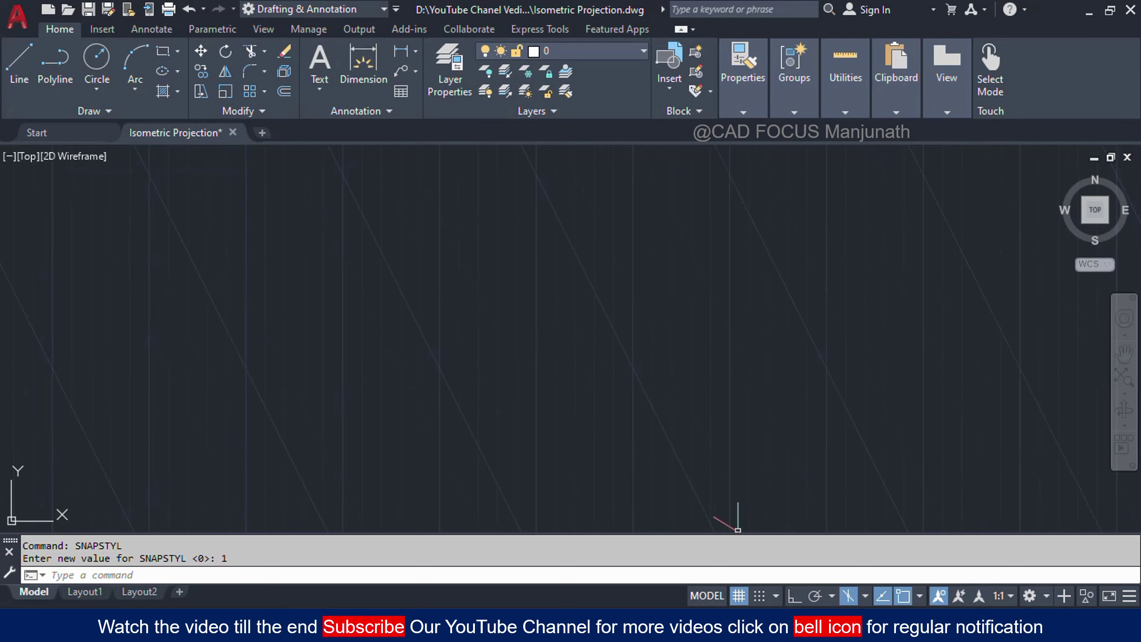
# - Check the reference image, then start the LINE command in the empty drawing
pyautogui.hotkey('alt', 'Tab')
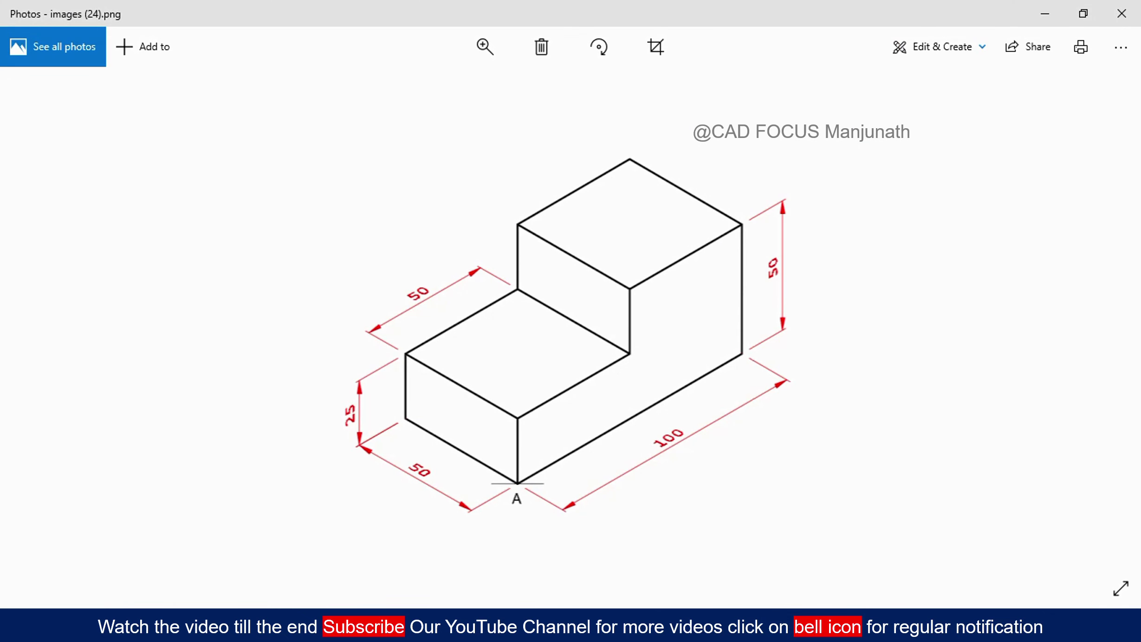
pyautogui.hotkey('alt', 'Tab')
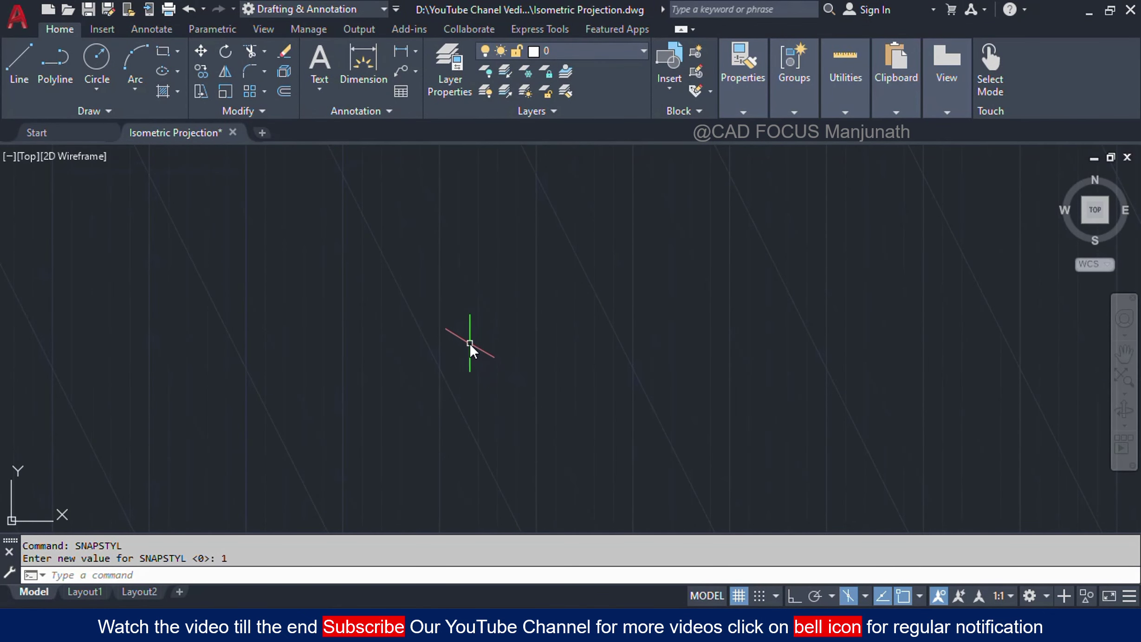
pyautogui.click(467, 342)
pyautogui.click(403, 314)
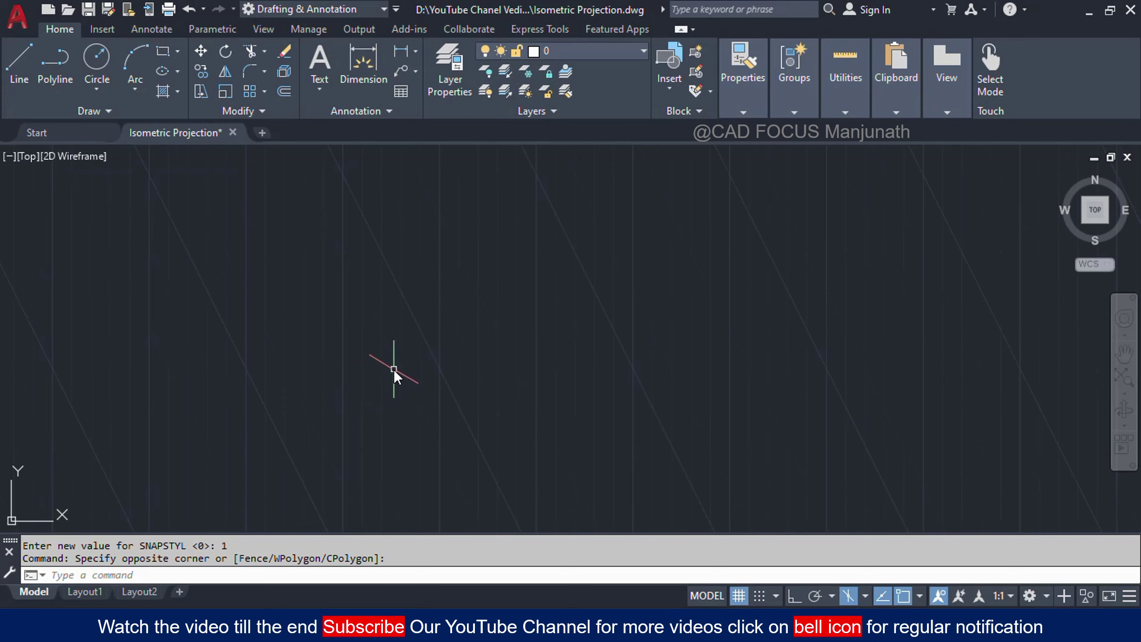
pyautogui.write('L')
pyautogui.press('Return')
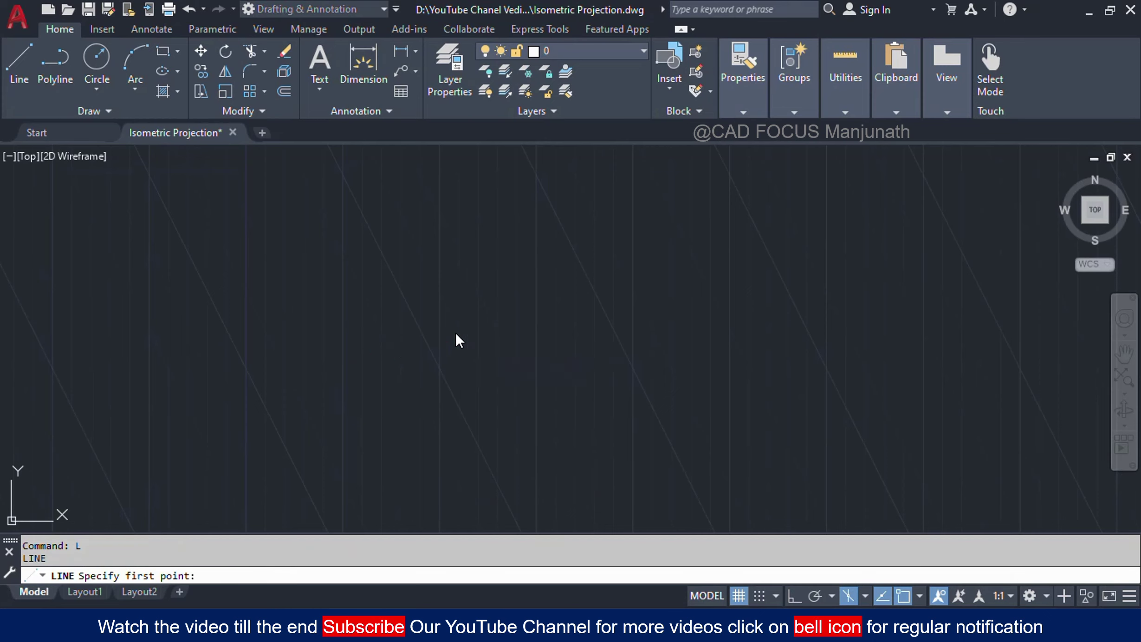
# - Place the face's first point and draw a 50-unit edge at 330° with ortho on
pyautogui.click(455, 332)
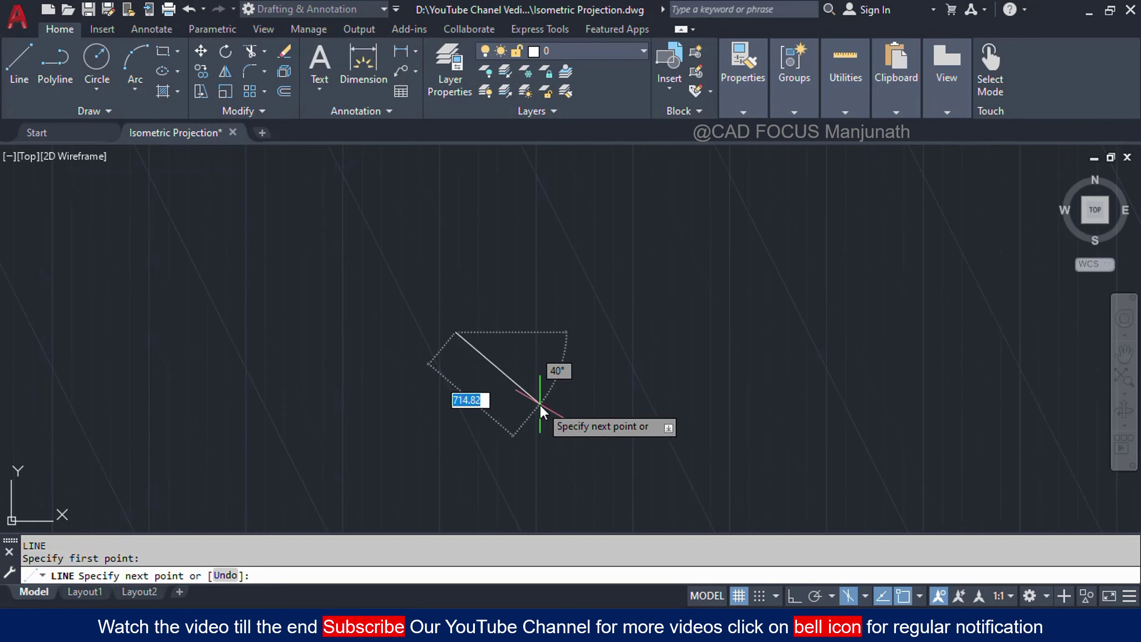
pyautogui.press('F8')
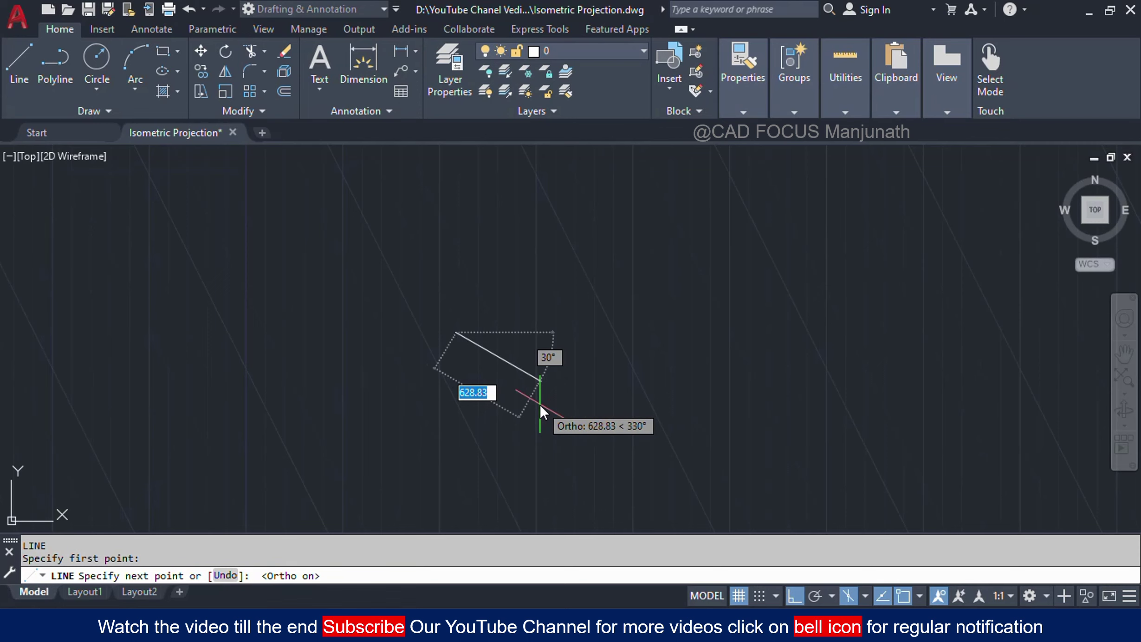
pyautogui.scroll(6, 540, 405)
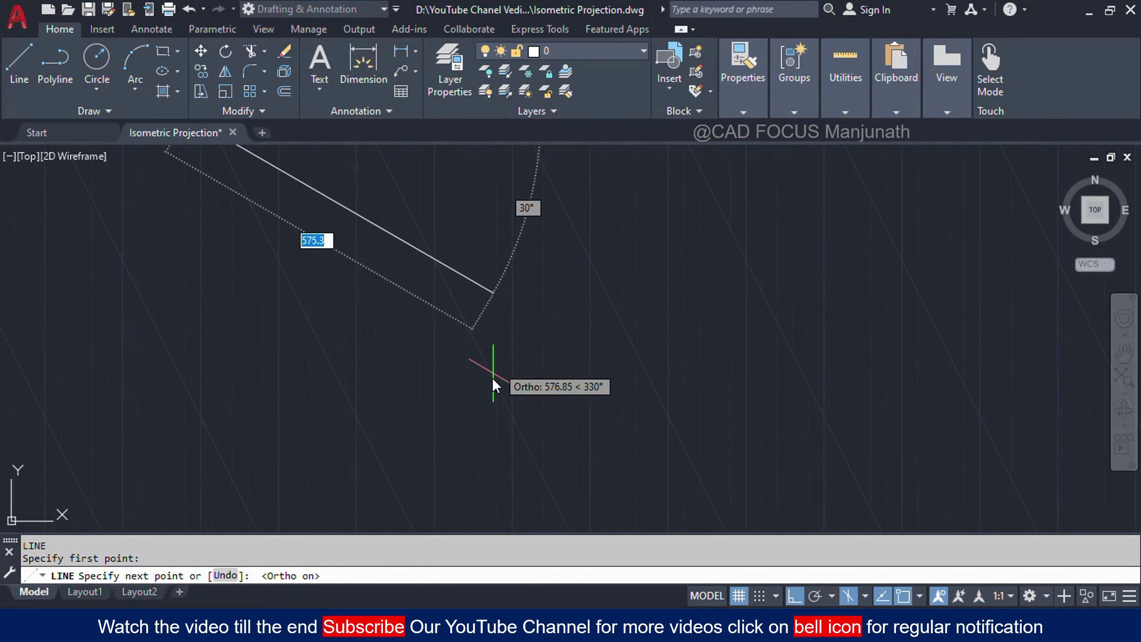
pyautogui.scroll(-5, 492, 381)
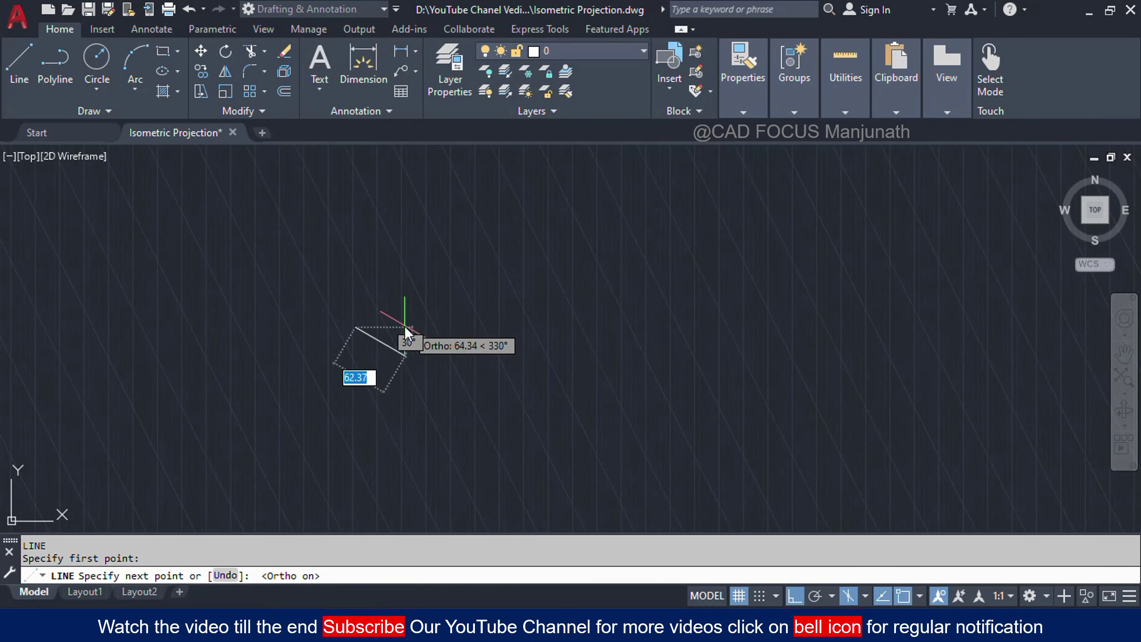
pyautogui.scroll(4, 404, 328)
pyautogui.scroll(3, 350, 362)
pyautogui.scroll(-3, 349, 362)
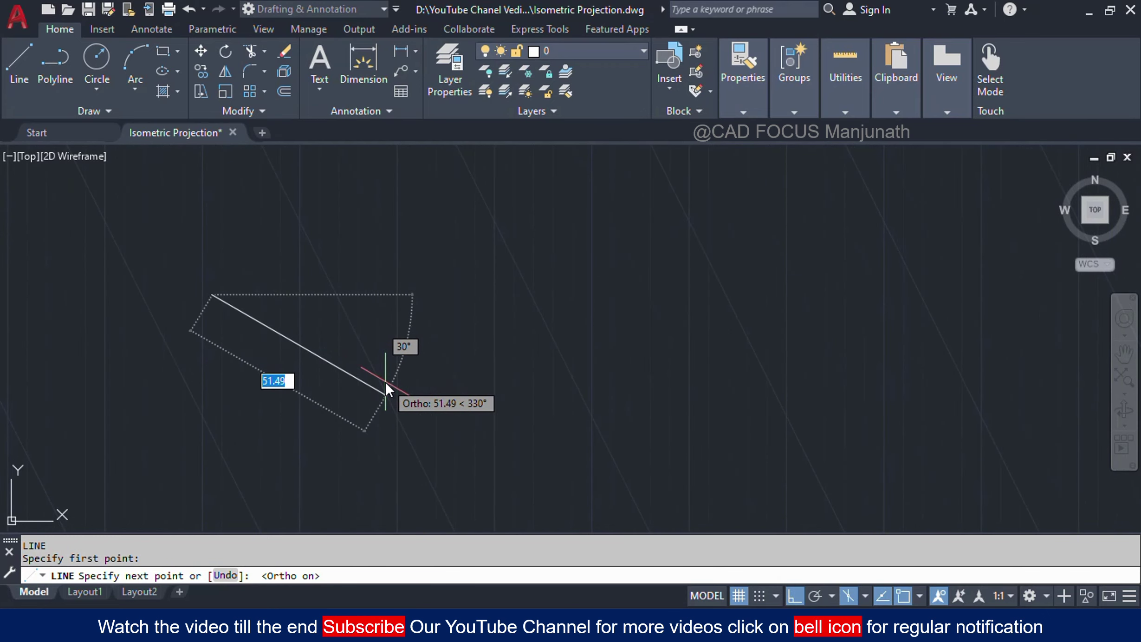
pyautogui.moveTo(386, 381)
pyautogui.mouseDown(button='middle')
pyautogui.moveTo(516, 400)
pyautogui.moveTo(651, 380)
pyautogui.mouseUp(button='middle')
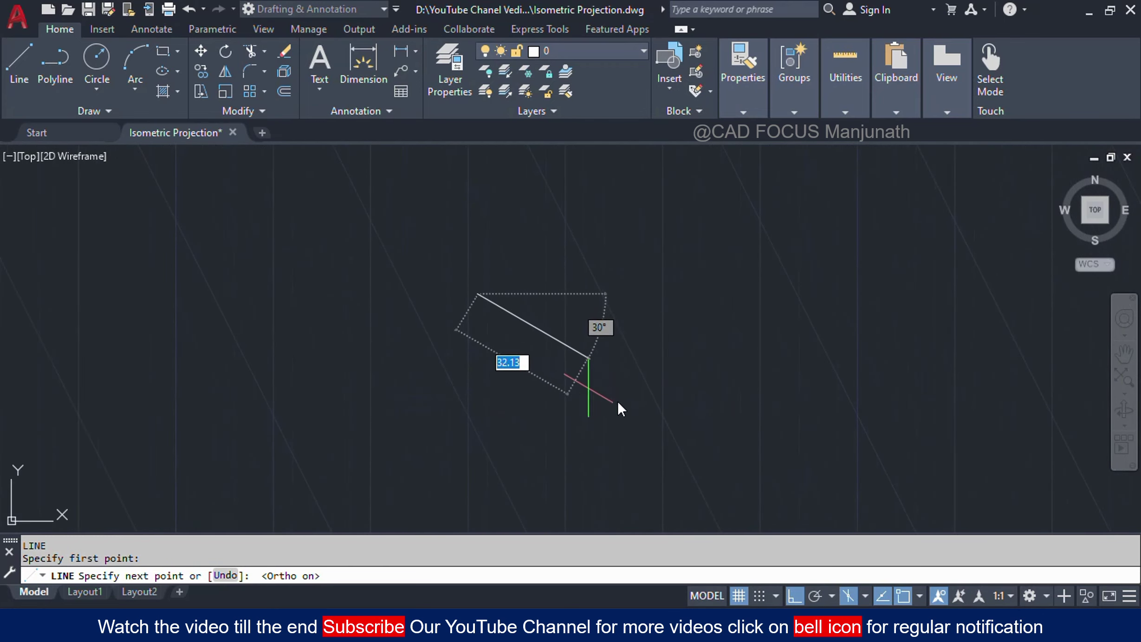
pyautogui.write('50')
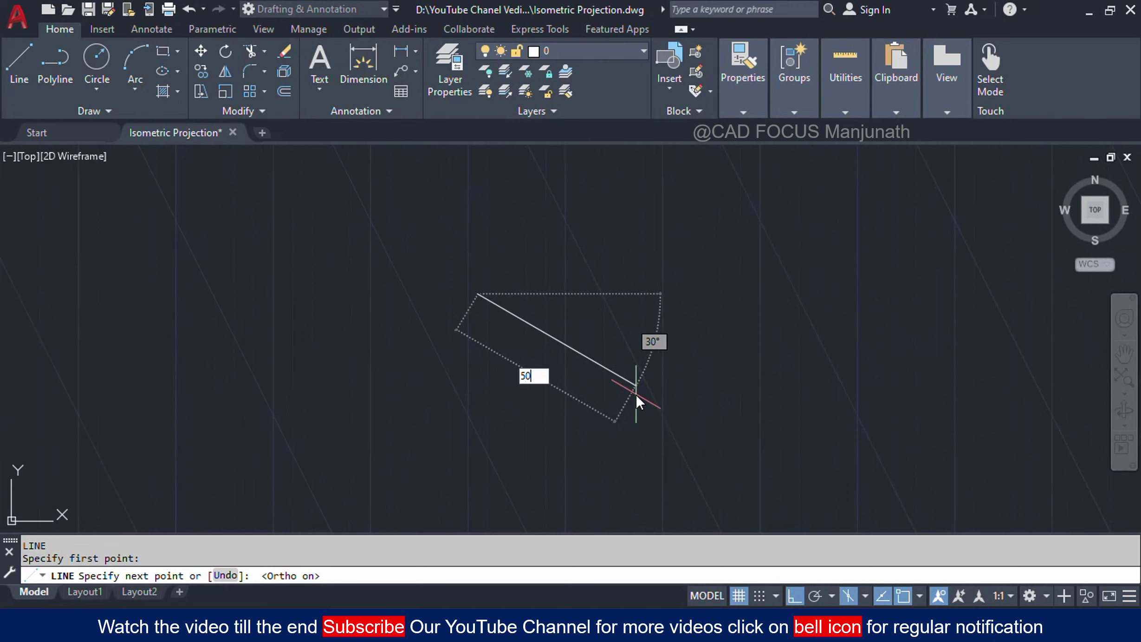
pyautogui.press('Return')
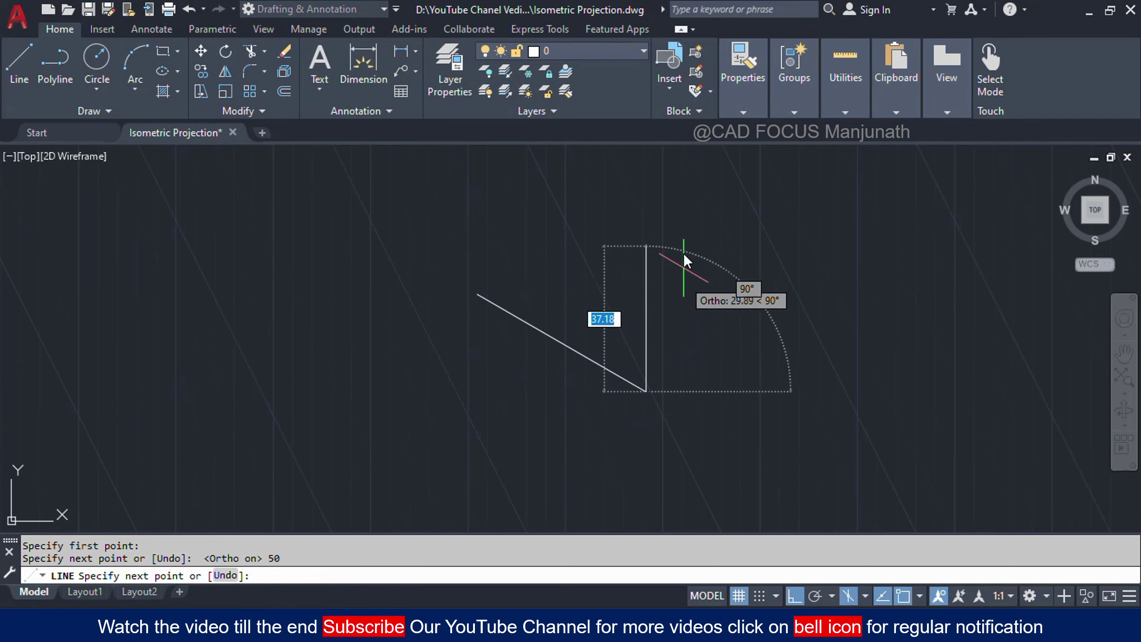
# - Add 50-unit edges at 90° and 150°, then close the parallelogram face
pyautogui.scroll(1, 683, 239)
pyautogui.moveTo(683, 239); pyautogui.dragTo(666, 341, button='middle')
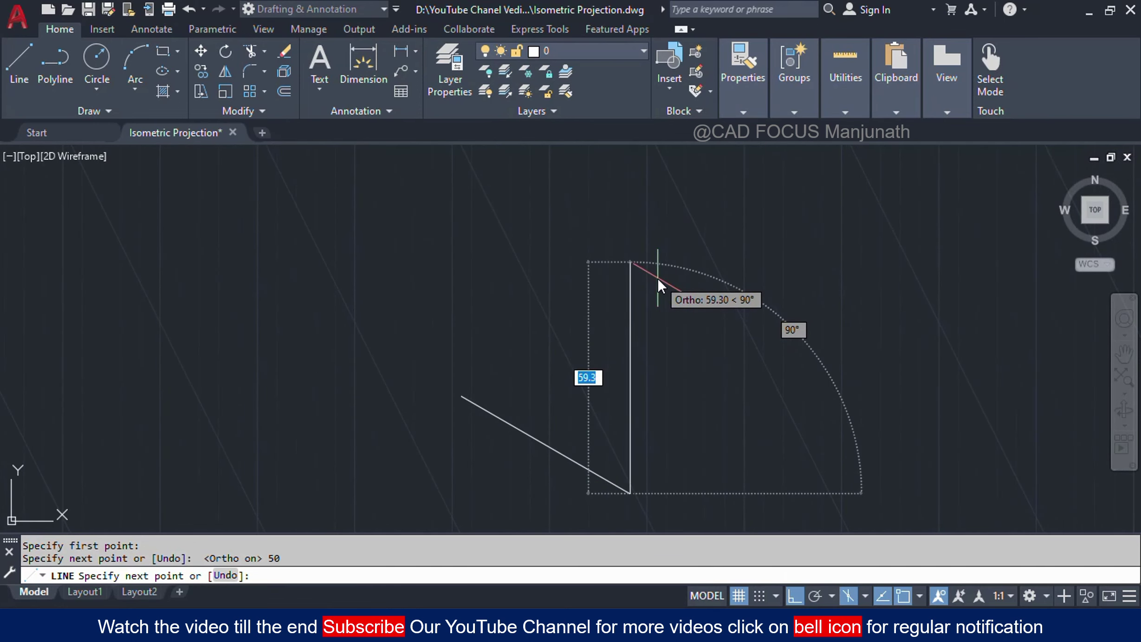
pyautogui.write('50')
pyautogui.press('Return')
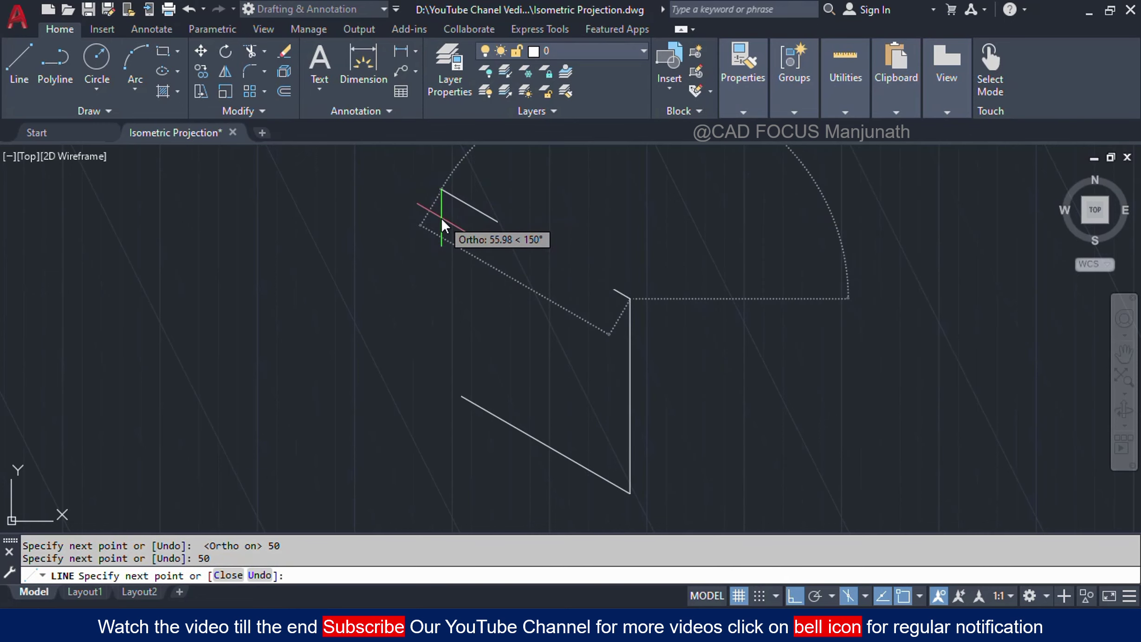
pyautogui.moveTo(445, 225); pyautogui.dragTo(451, 238, button='middle')
pyautogui.write('50')
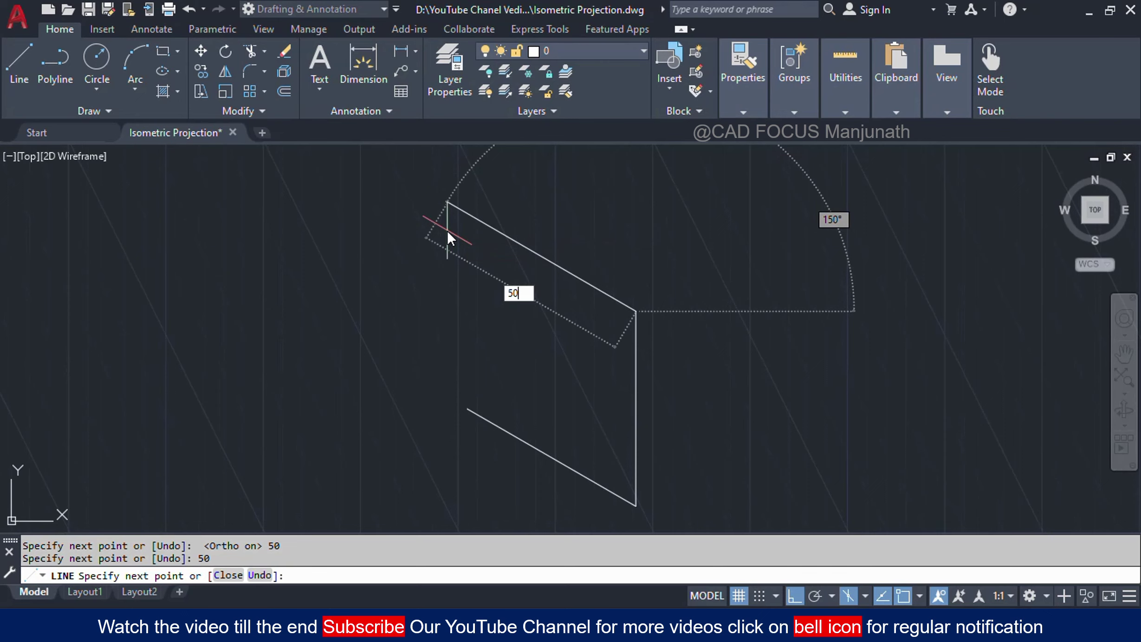
pyautogui.press('Return')
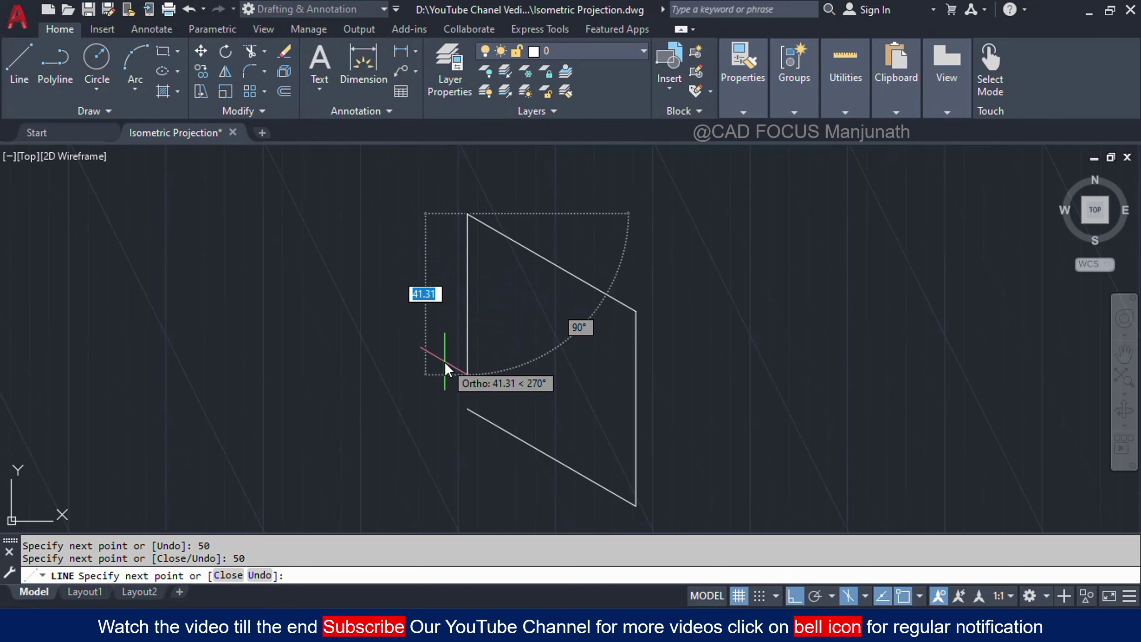
pyautogui.write('c')
pyautogui.press('Return')
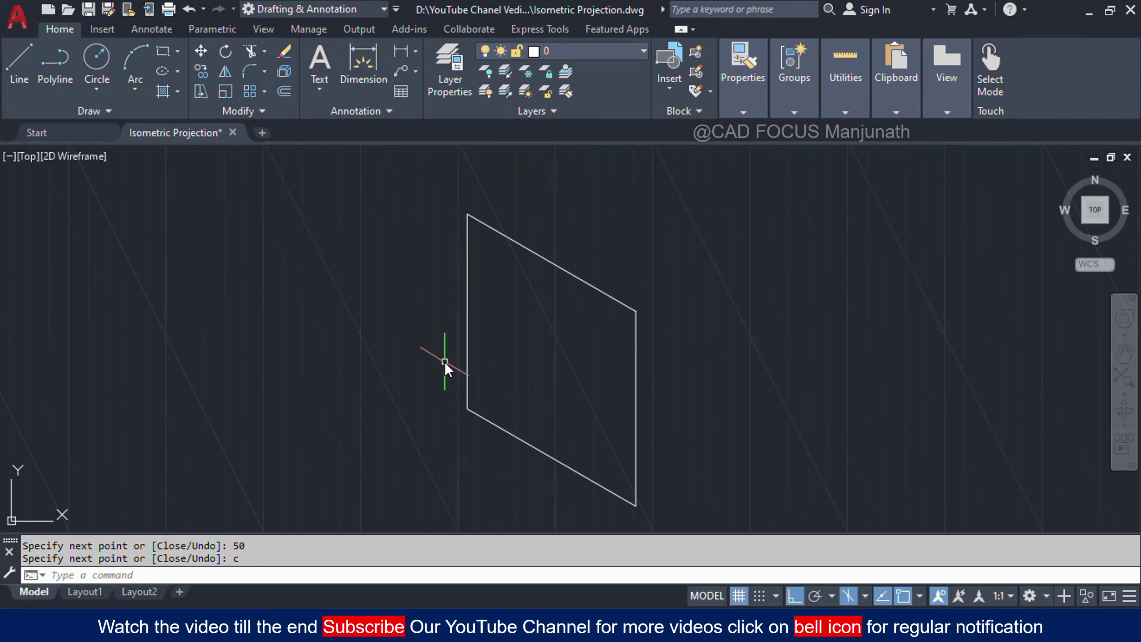
pyautogui.moveTo(505, 358); pyautogui.dragTo(396, 366, button='middle')
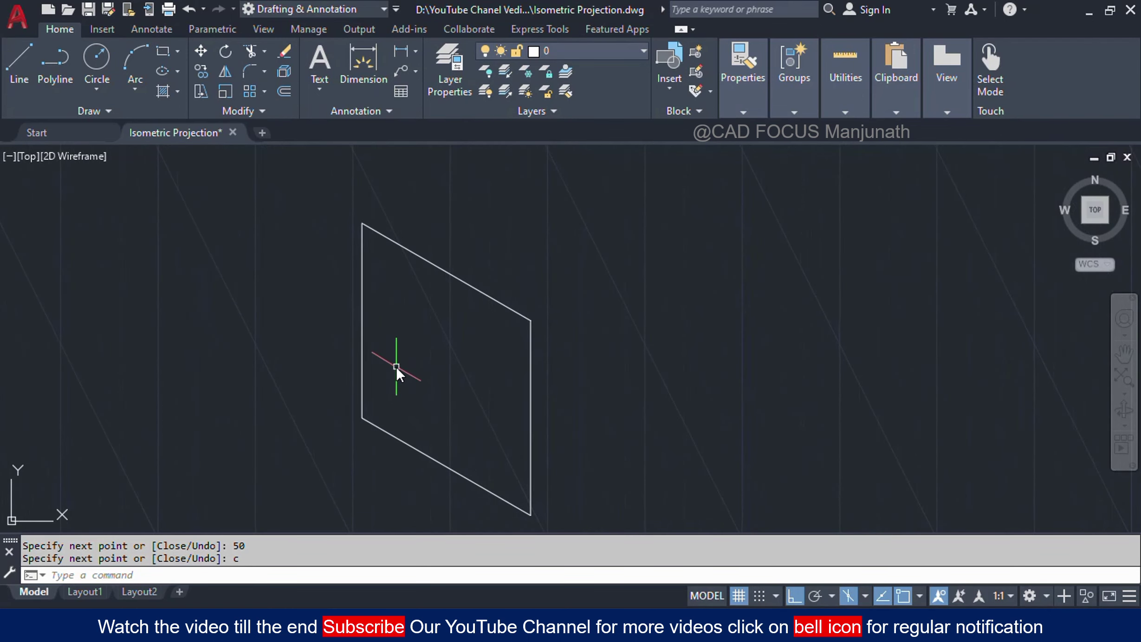
# - From the face's lower-right corner, draw a 50-unit bottom edge at 30°
pyautogui.scroll(-2, 396, 367)
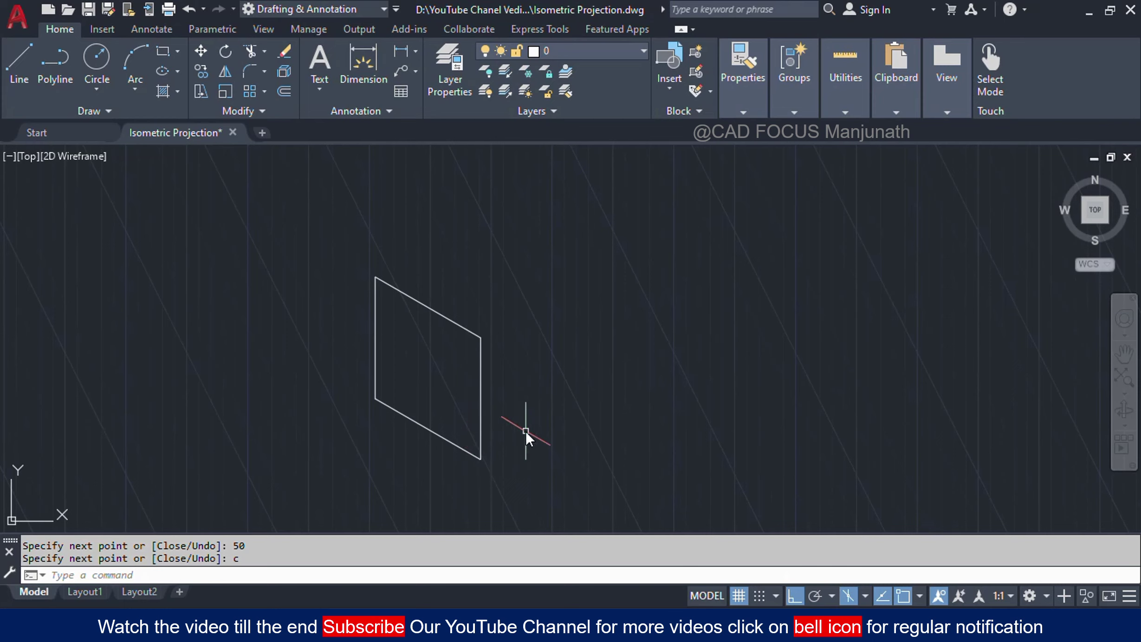
pyautogui.write('L')
pyautogui.press('Return')
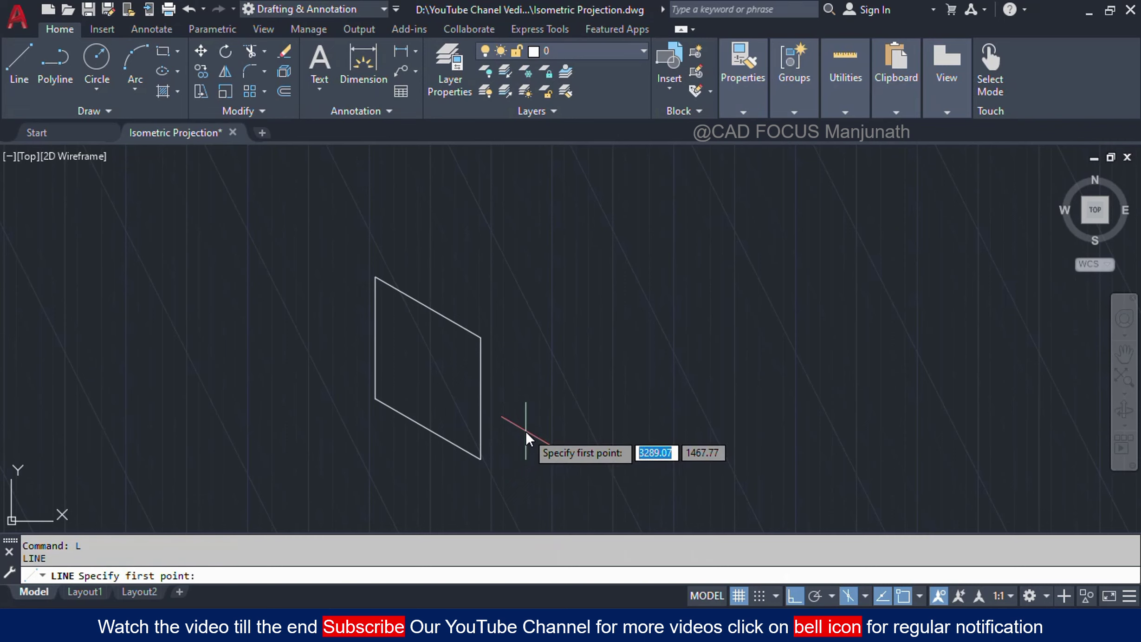
pyautogui.click(479, 460)
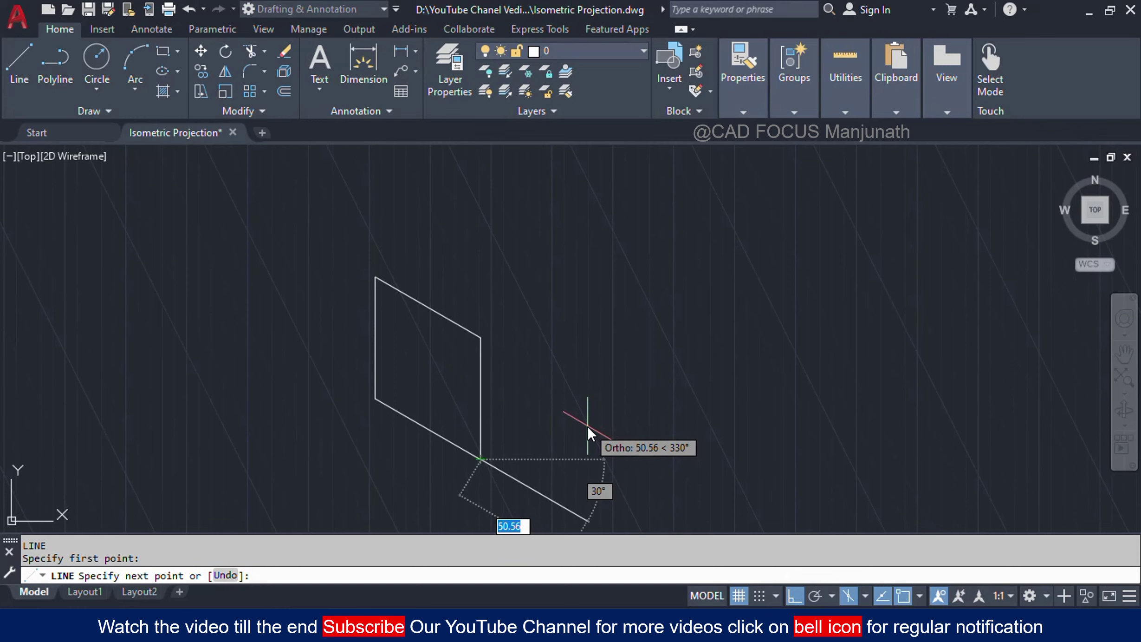
pyautogui.press('F5')
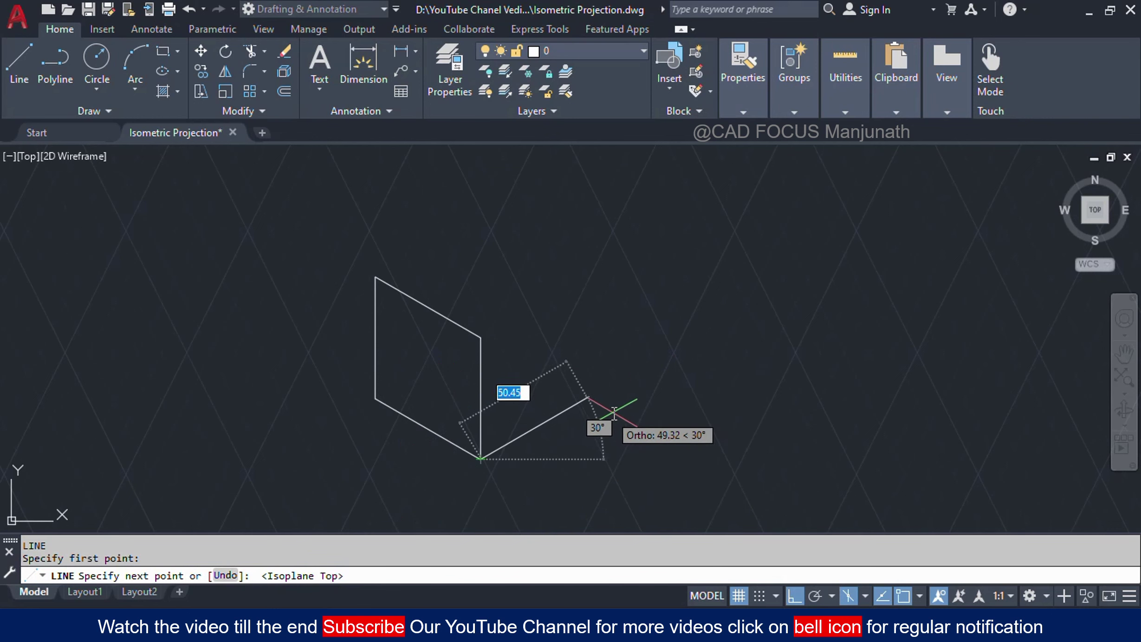
pyautogui.press('F5')
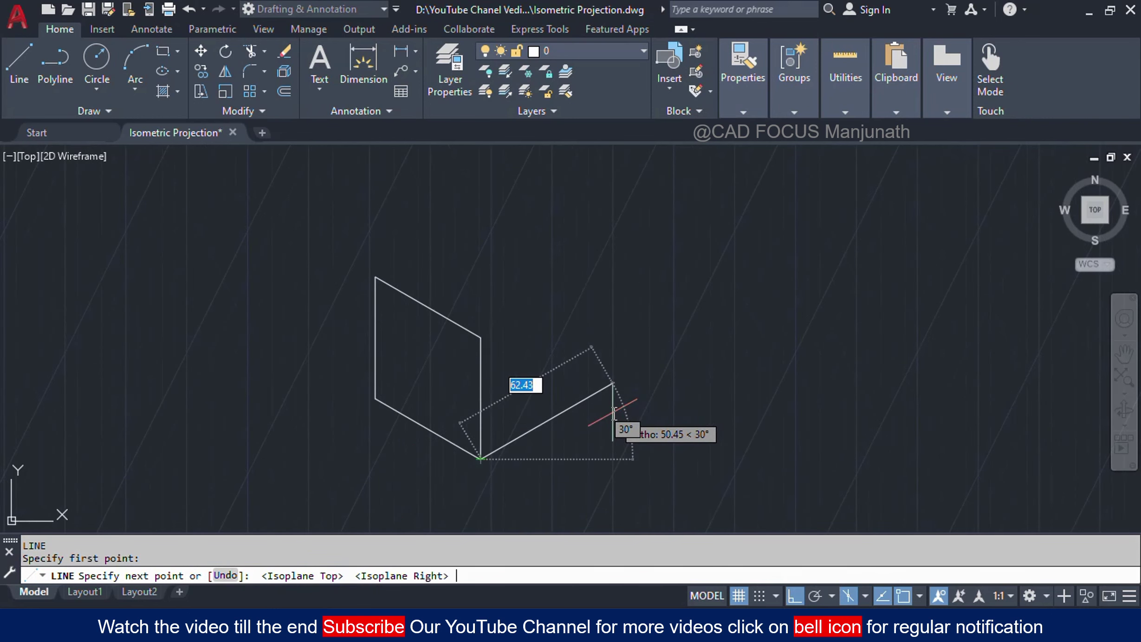
pyautogui.press('F5')
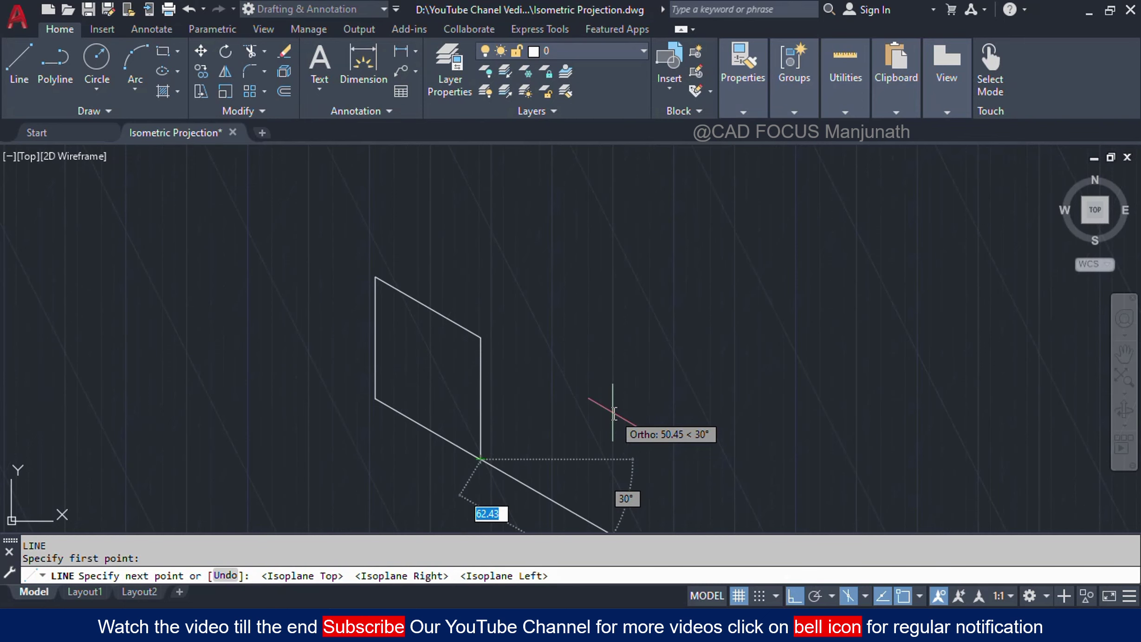
pyautogui.press('F5')
pyautogui.press('F5')
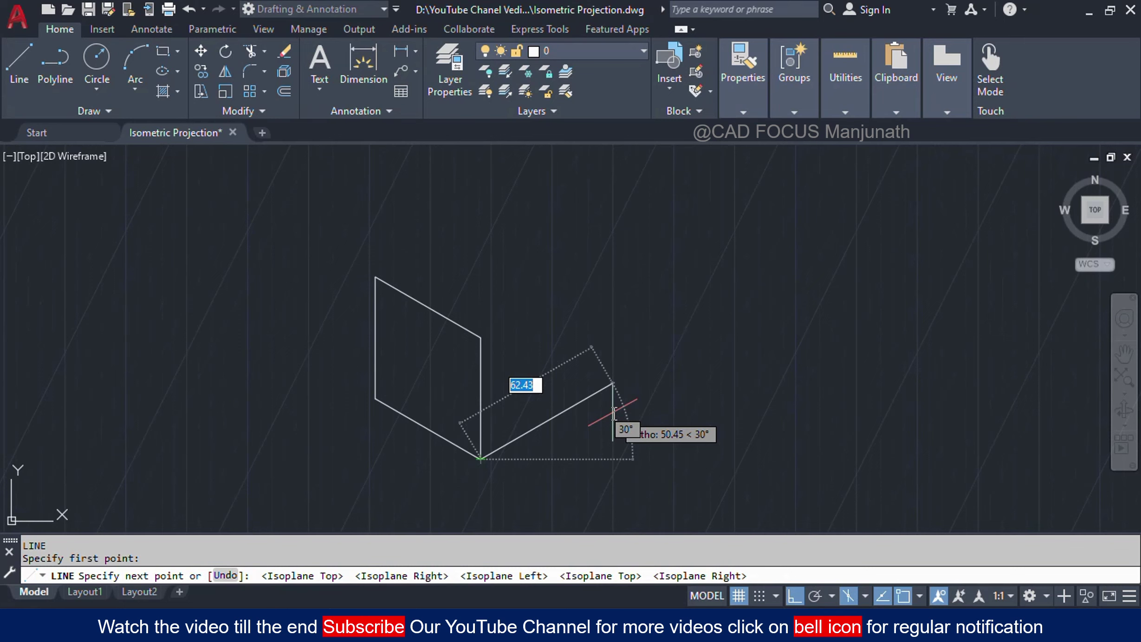
pyautogui.press('F5')
pyautogui.press('F5')
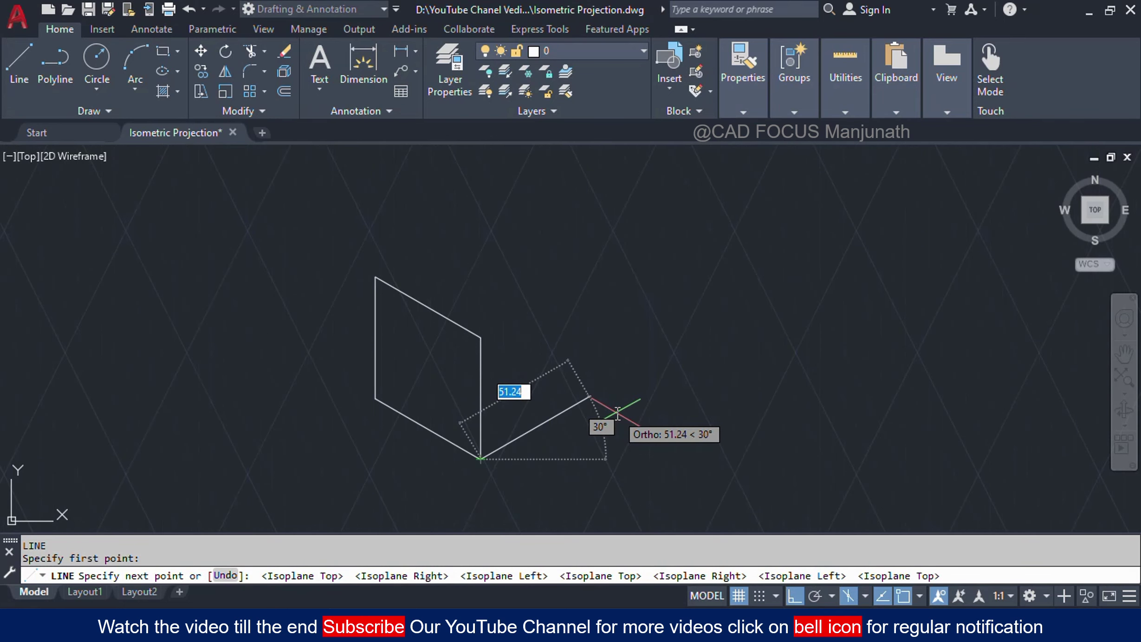
pyautogui.press('BackSpace')
pyautogui.write('50')
pyautogui.press('Return')
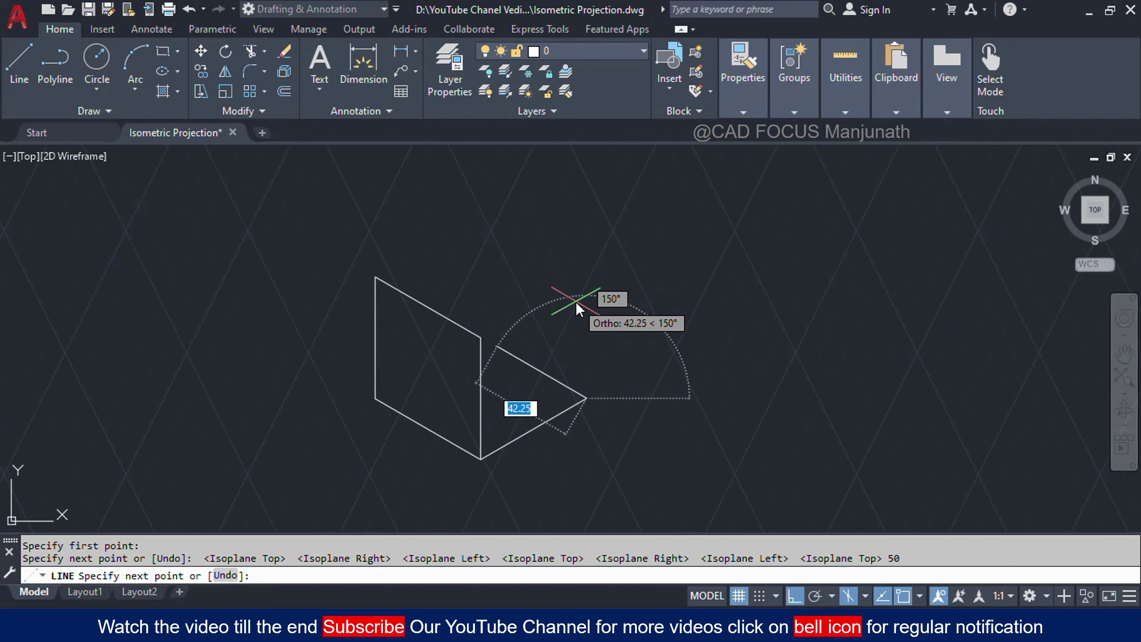
# - On the right isoplane, add a 50-unit vertical edge and join it to the top corner
pyautogui.press('F5')
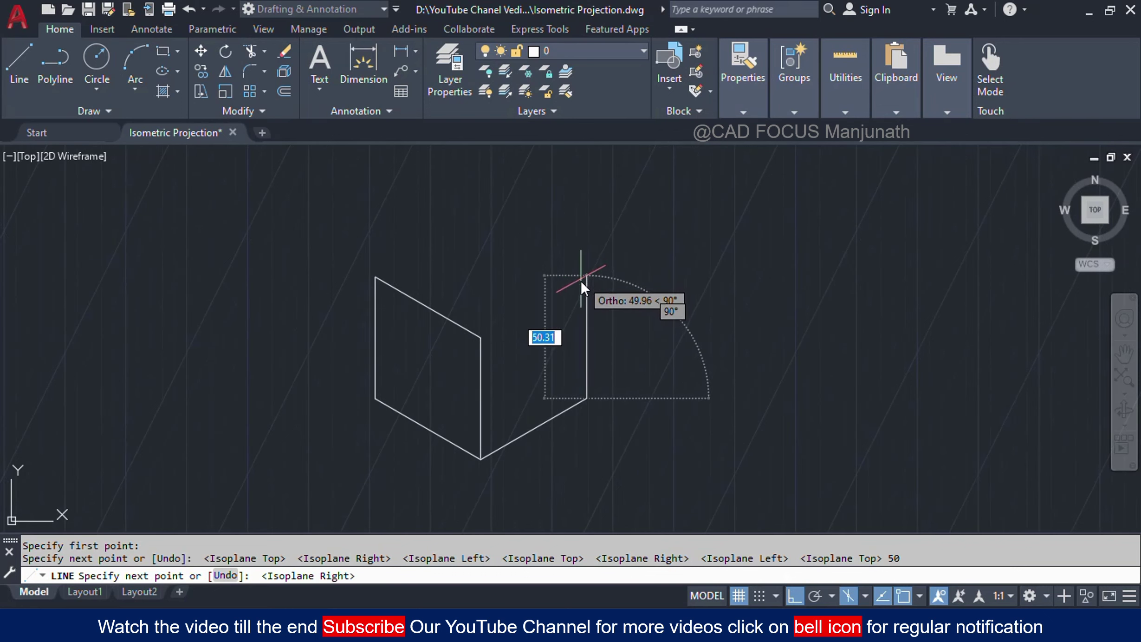
pyautogui.write('50')
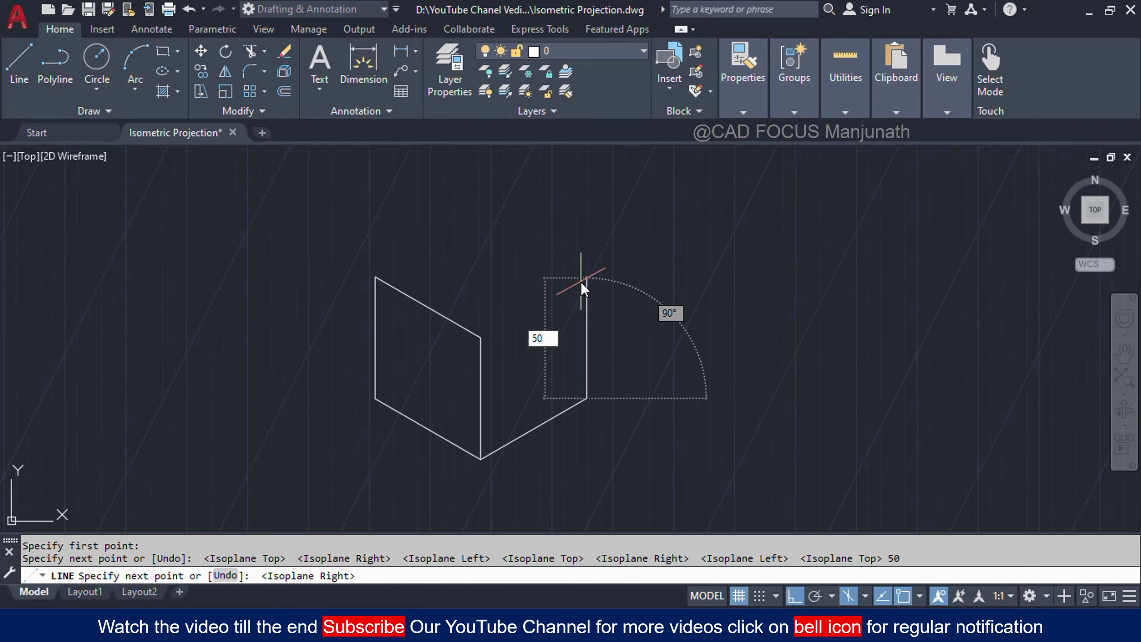
pyautogui.press('Return')
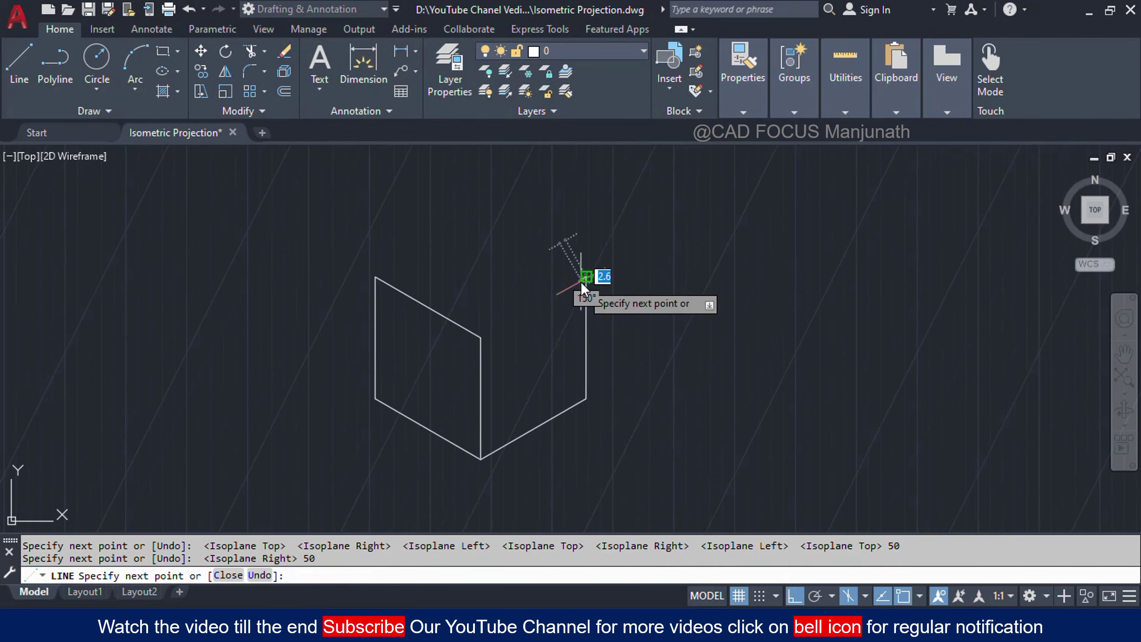
pyautogui.click(479, 341)
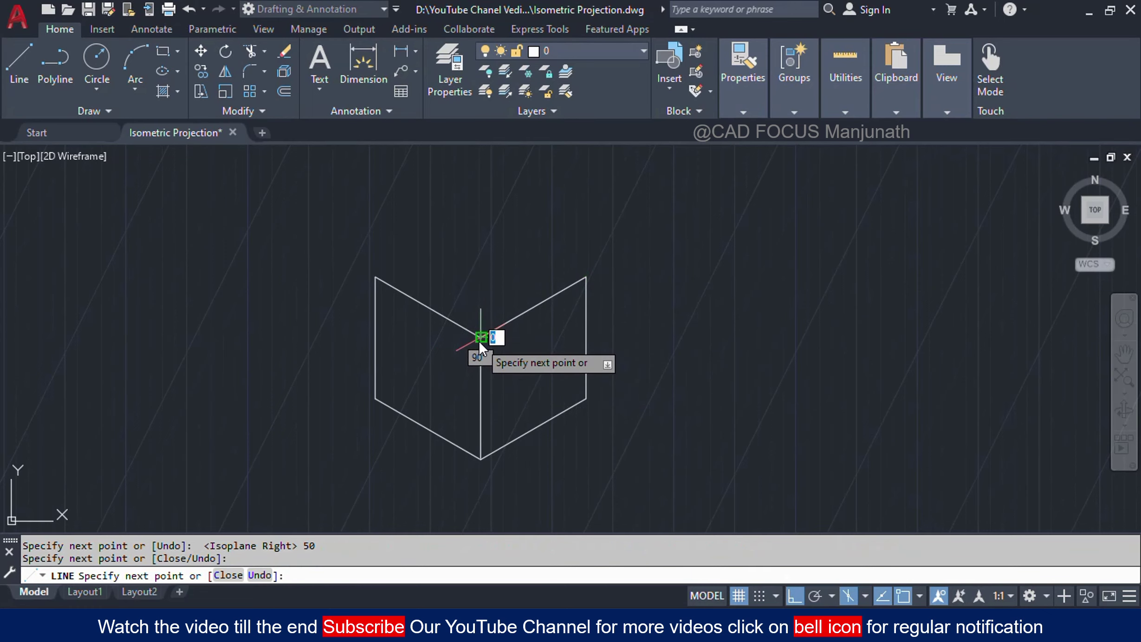
pyautogui.rightClick(479, 341)
# - Draw the top face from the top-left corner: 50 units at 30°, then 50 at 330°
pyautogui.click(497, 352)
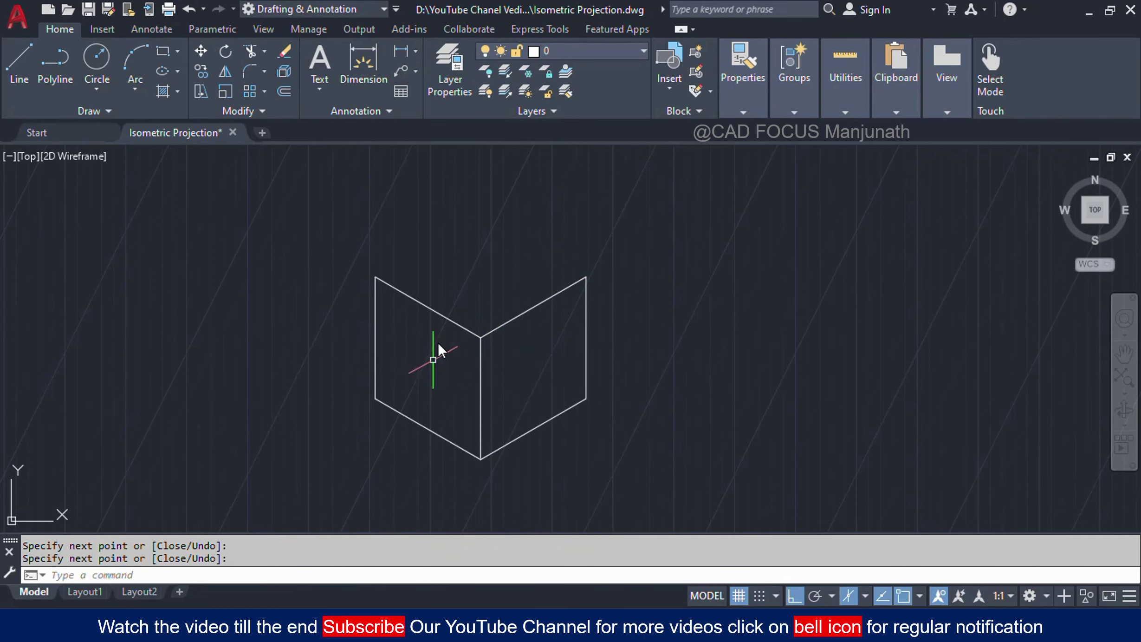
pyautogui.moveTo(444, 279); pyautogui.dragTo(453, 315, button='middle')
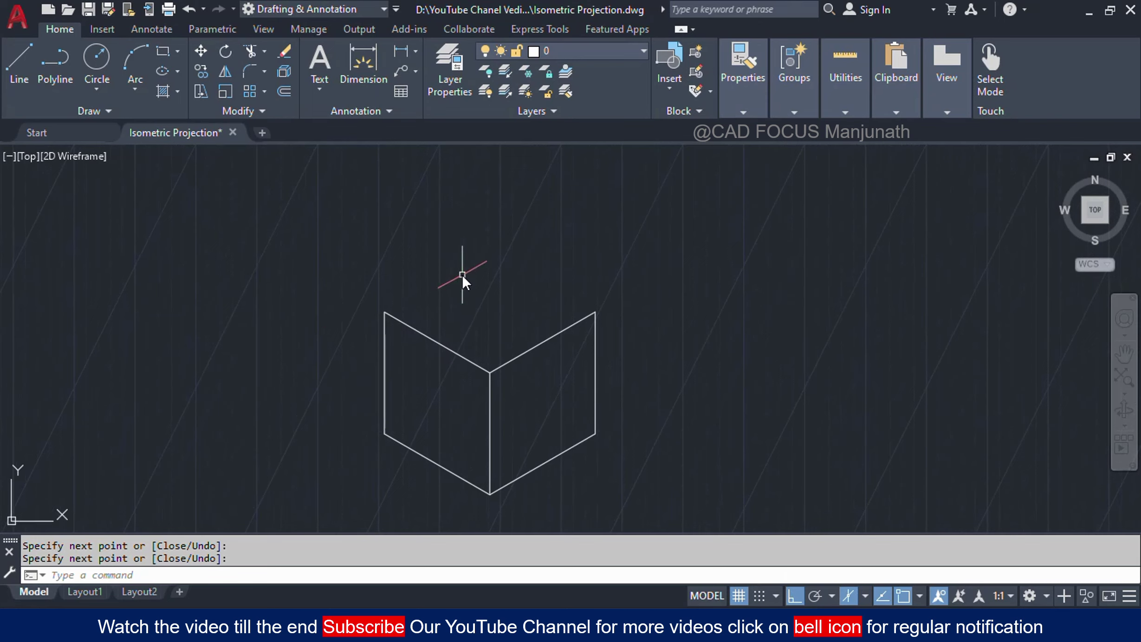
pyautogui.write('L')
pyautogui.press('Return')
pyautogui.click(384, 312)
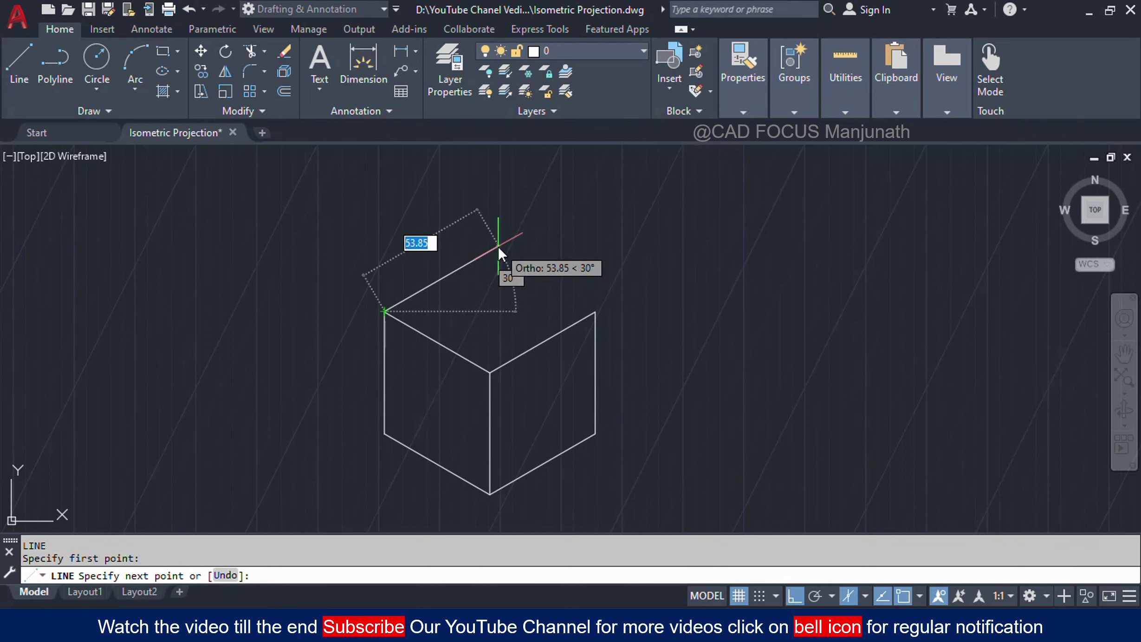
pyautogui.write('50')
pyautogui.press('Return')
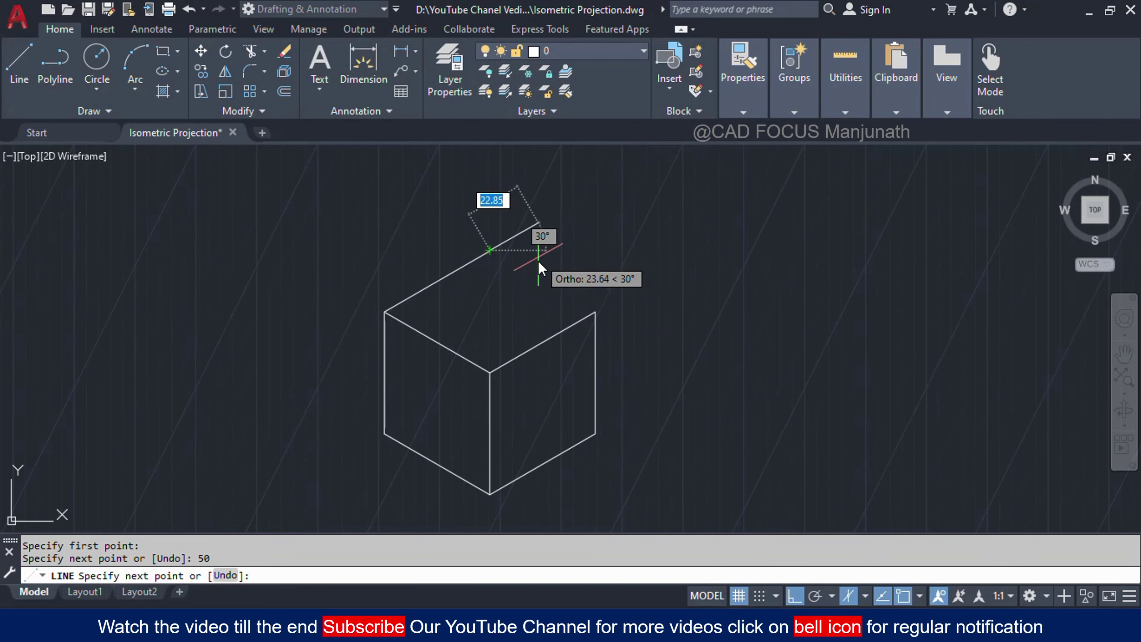
pyautogui.press('F5')
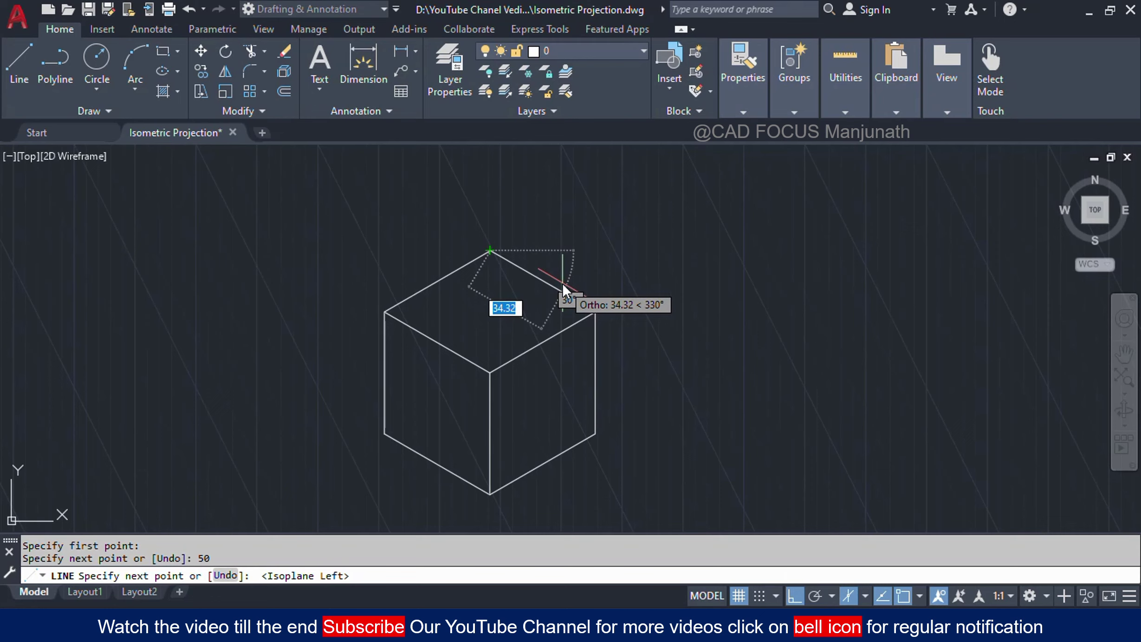
pyautogui.write('50')
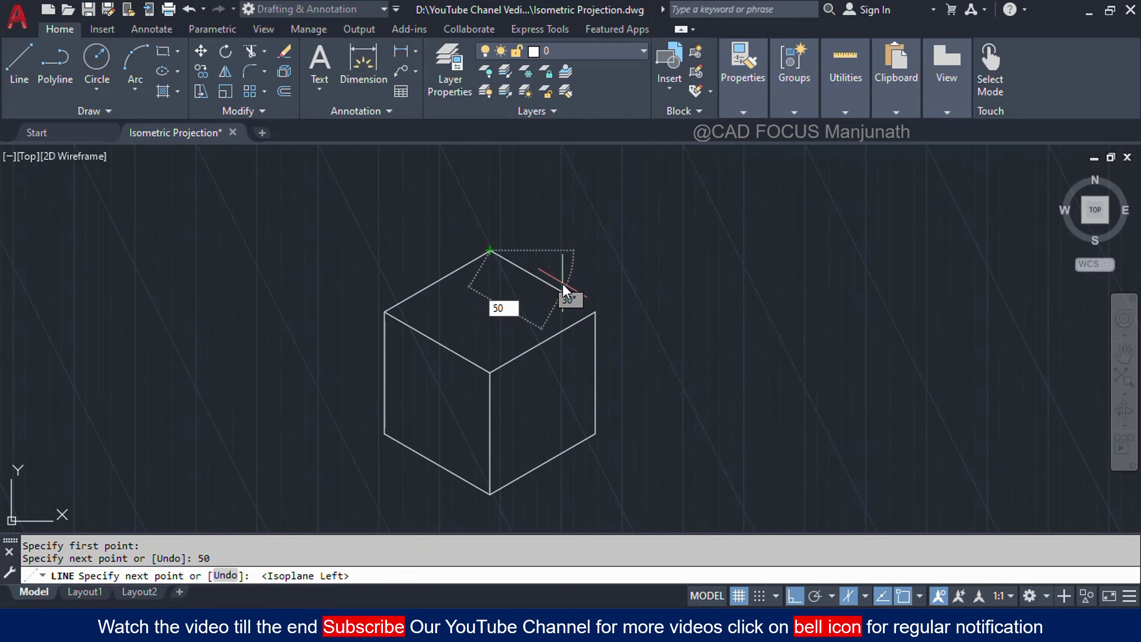
pyautogui.press('Return')
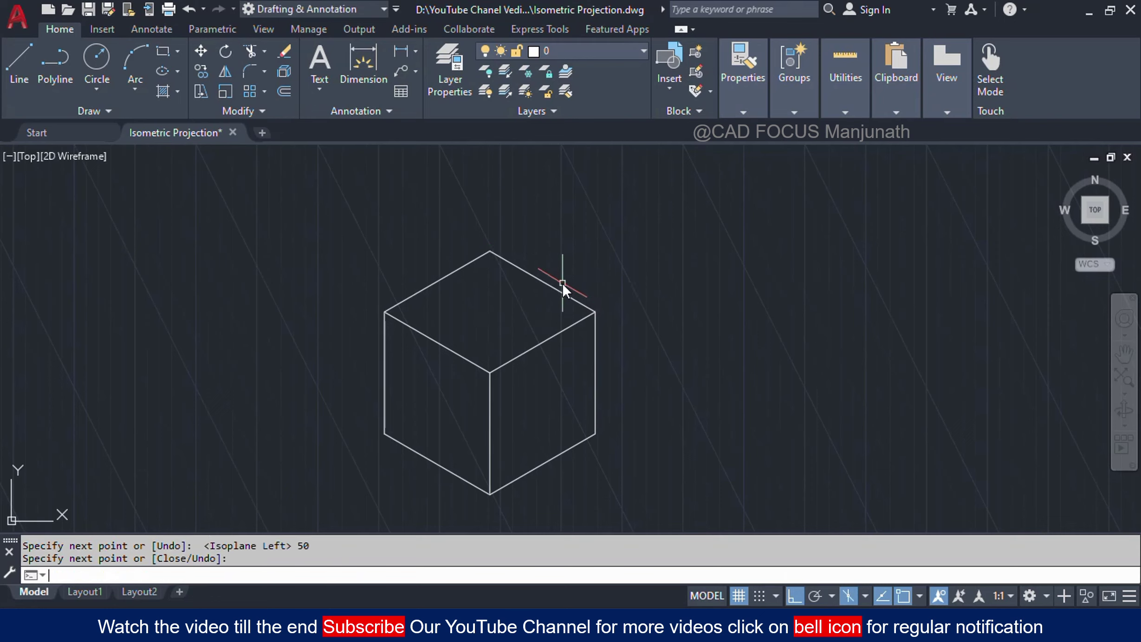
pyautogui.press('Return')
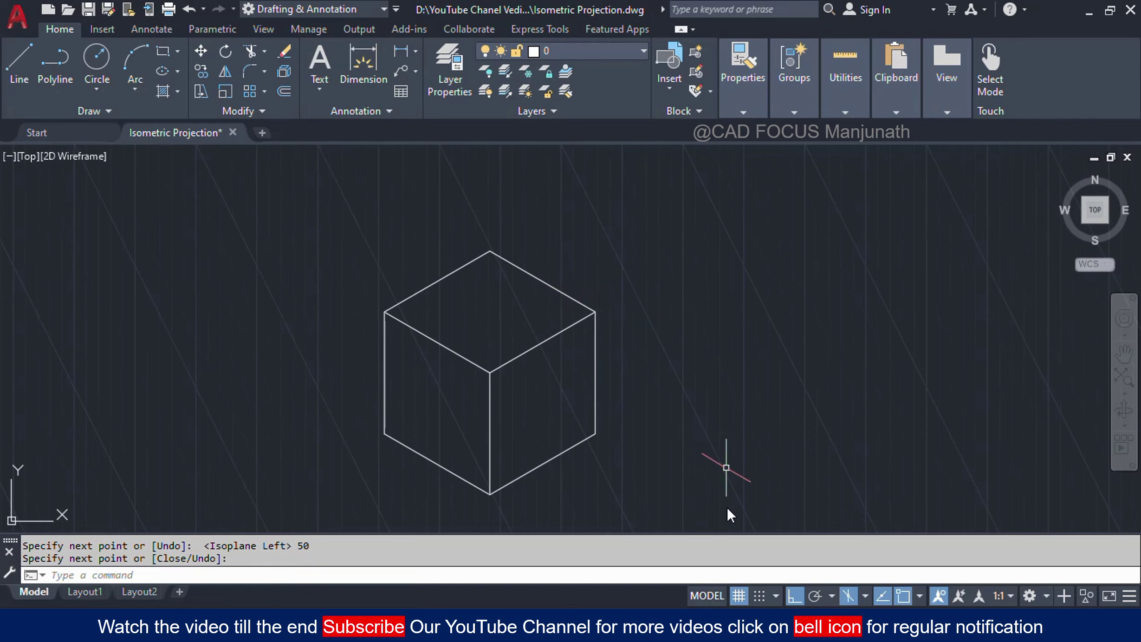
# - Turn the grid off and zoom out, moving the cube to the left of the view
pyautogui.click(742, 595)
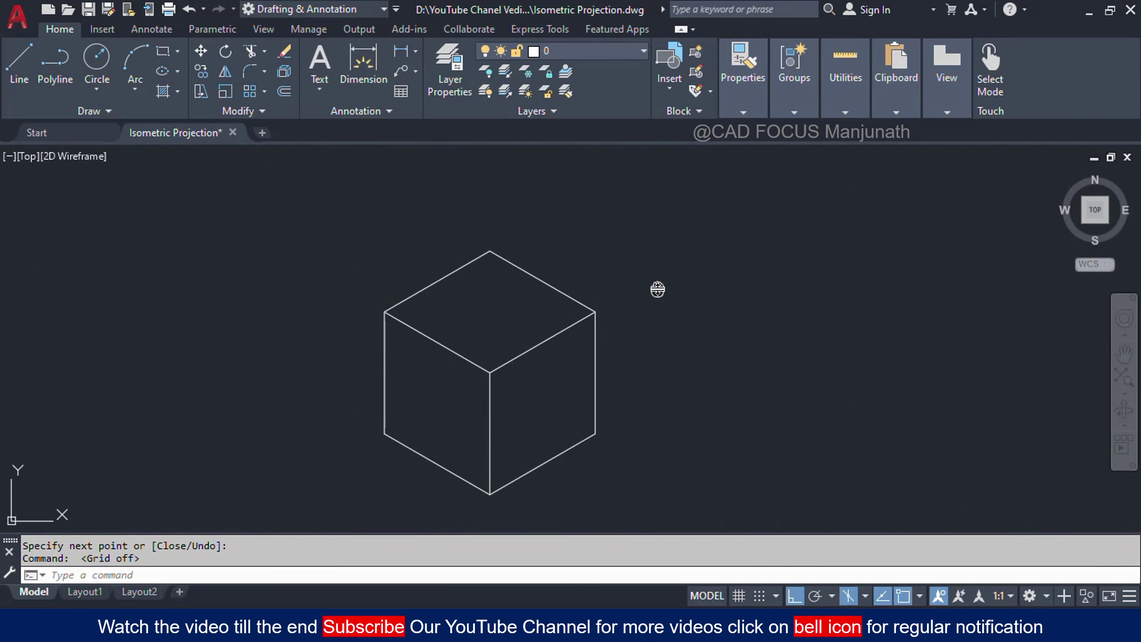
pyautogui.moveTo(657, 290)
pyautogui.mouseDown(button='middle')
pyautogui.moveTo(702, 283)
pyautogui.moveTo(658, 247)
pyautogui.moveTo(655, 264)
pyautogui.mouseUp(button='middle')
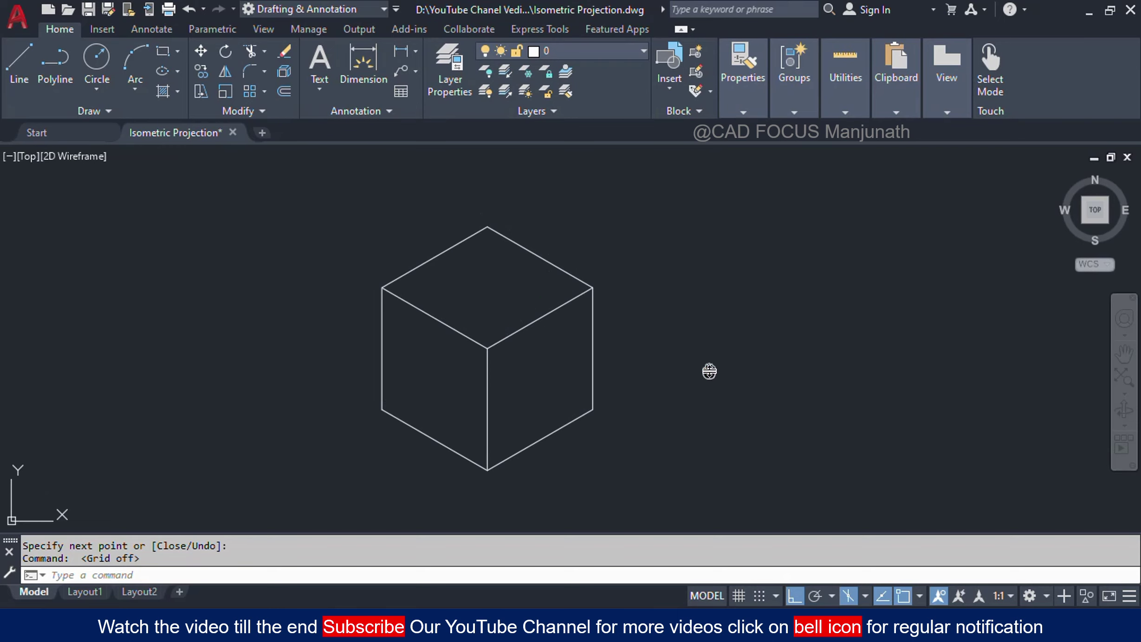
pyautogui.moveTo(709, 371); pyautogui.dragTo(704, 371, button='middle')
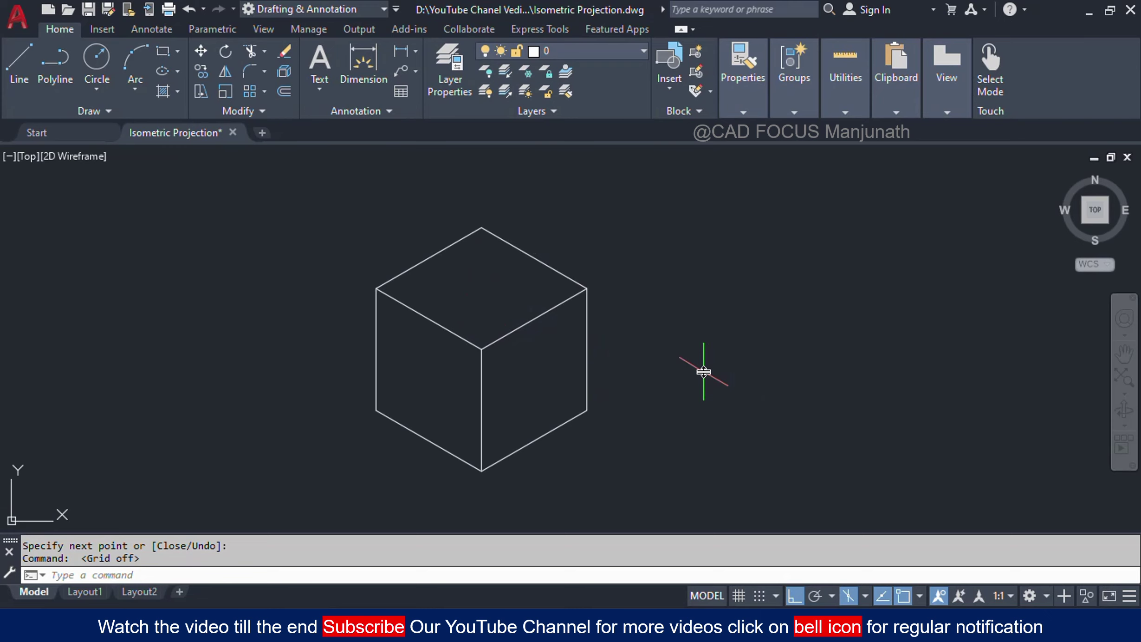
pyautogui.scroll(-2, 724, 367)
pyautogui.moveTo(800, 372); pyautogui.dragTo(529, 378, button='middle')
pyautogui.scroll(-3, 542, 375)
pyautogui.moveTo(650, 375); pyautogui.dragTo(604, 377, button='middle')
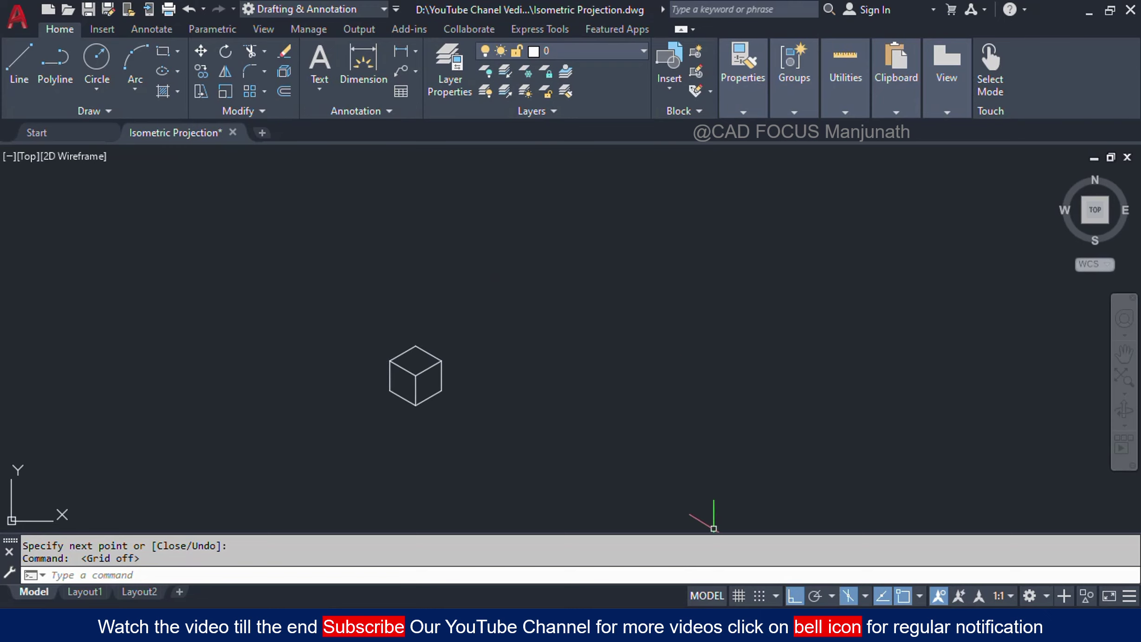
# - Browse Photos to the cube-and-bracket reference with R15 holes
pyautogui.hotkey('alt', 'Tab')
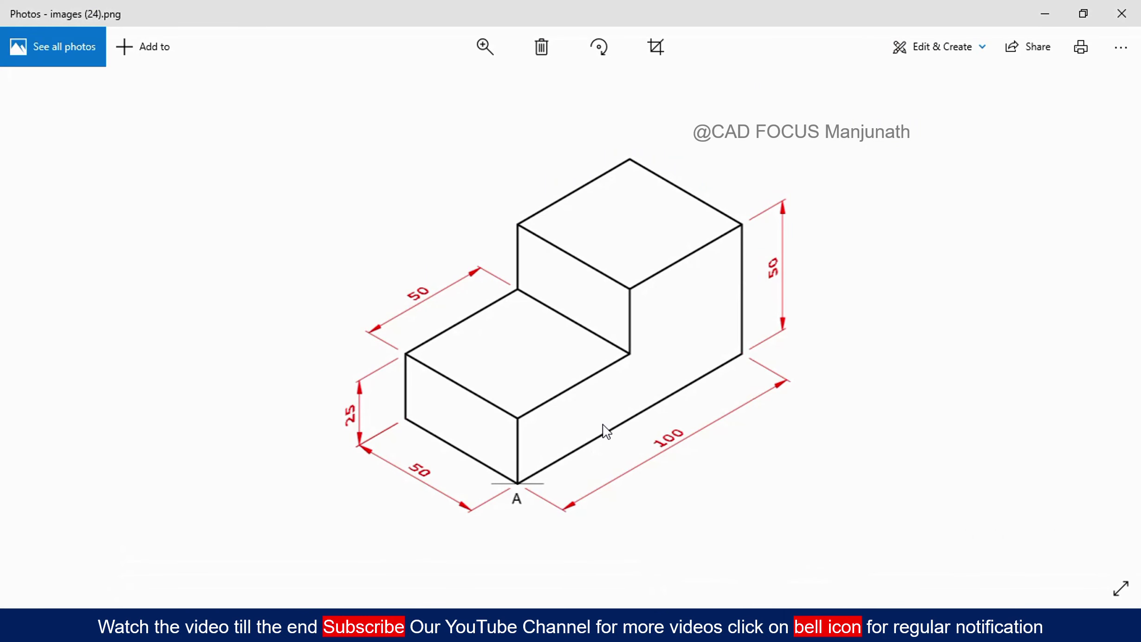
pyautogui.press('Right')
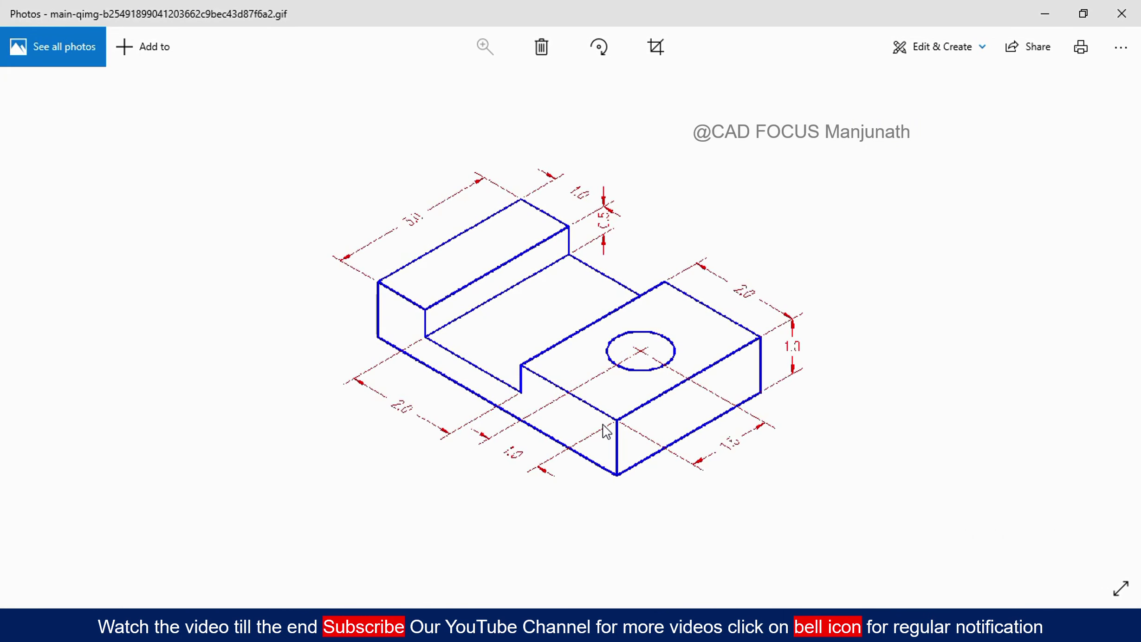
pyautogui.press('Right')
pyautogui.press('Right')
pyautogui.press('Right')
pyautogui.press('Right')
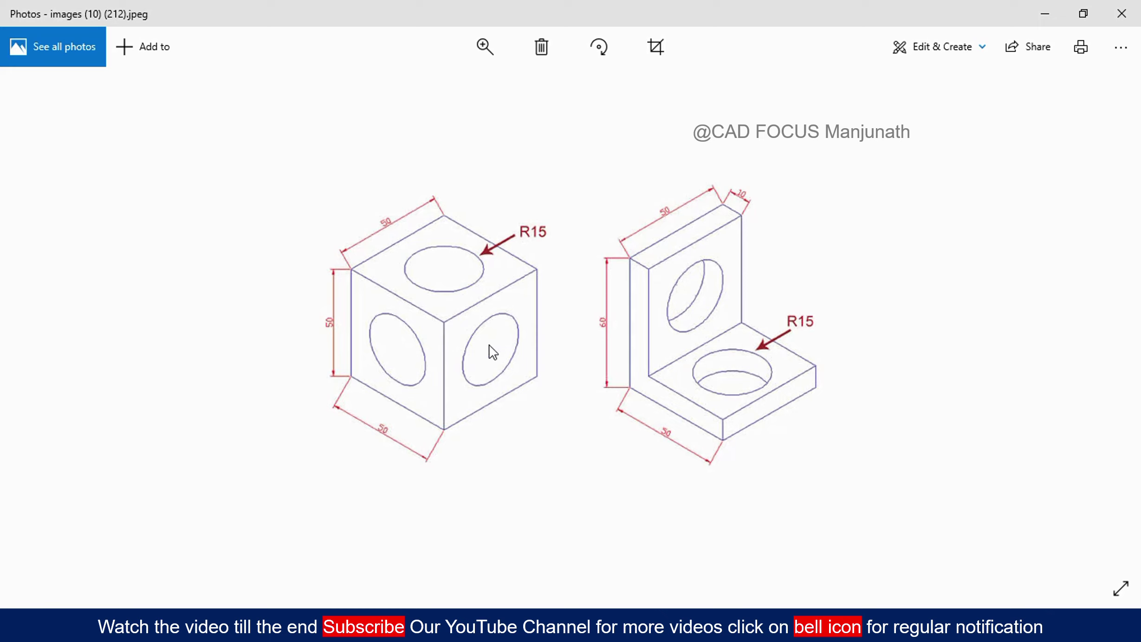
# - Back in AutoCAD, reframe the view and start a new line to the right of the cube
pyautogui.moveTo(717, 629)
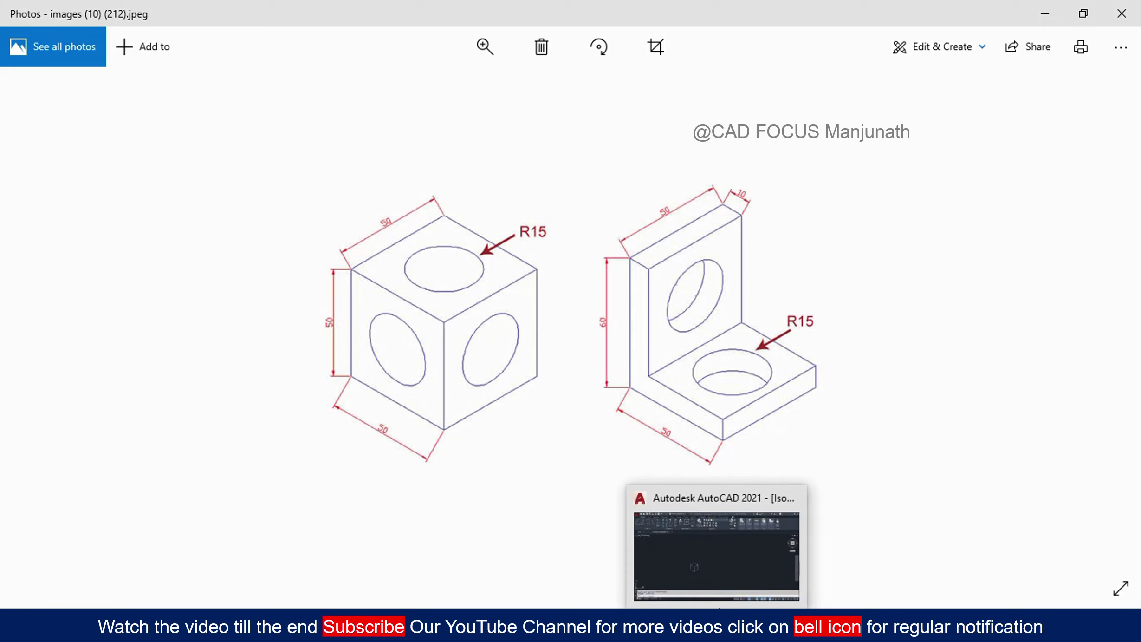
pyautogui.click(711, 571)
pyautogui.scroll(5, 409, 370)
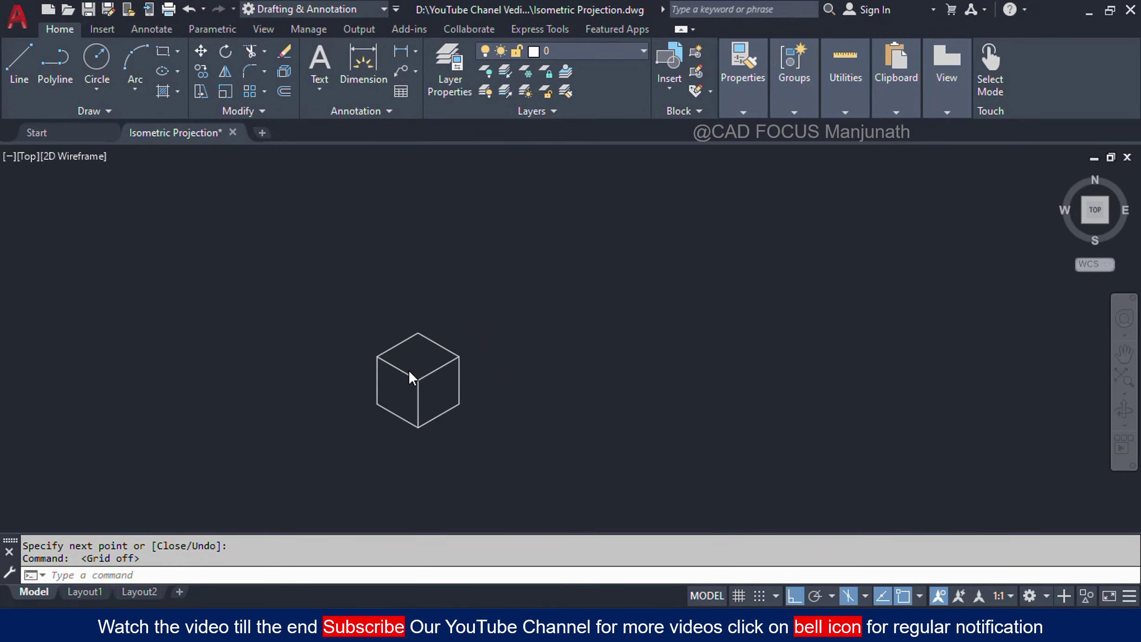
pyautogui.moveTo(547, 379); pyautogui.dragTo(392, 389, button='middle')
pyautogui.scroll(-2, 473, 390)
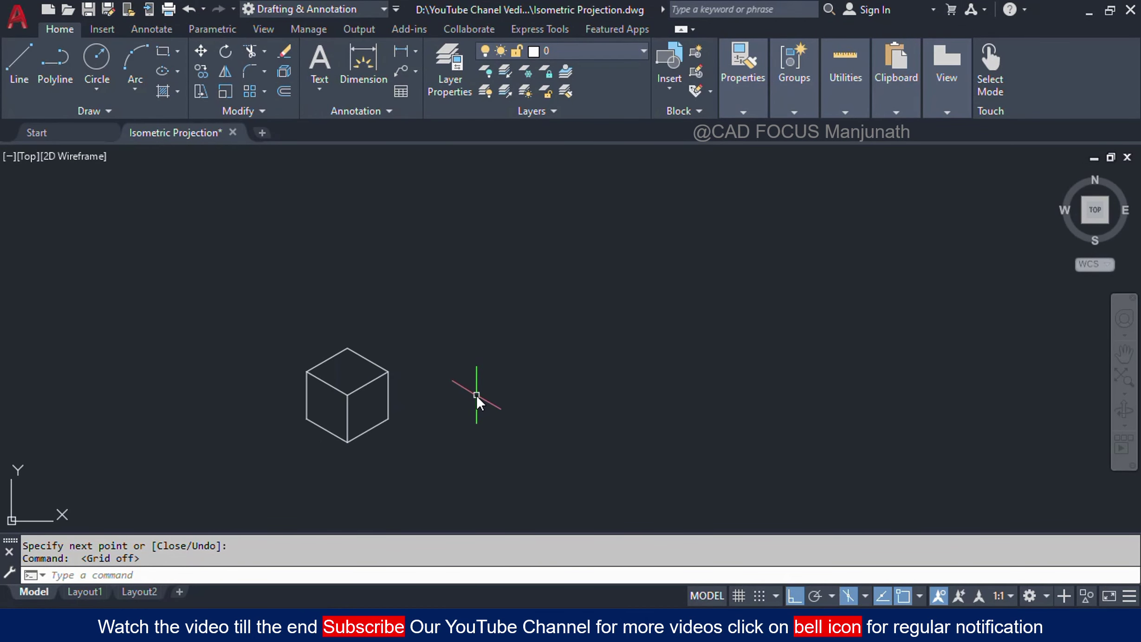
pyautogui.scroll(3, 465, 385)
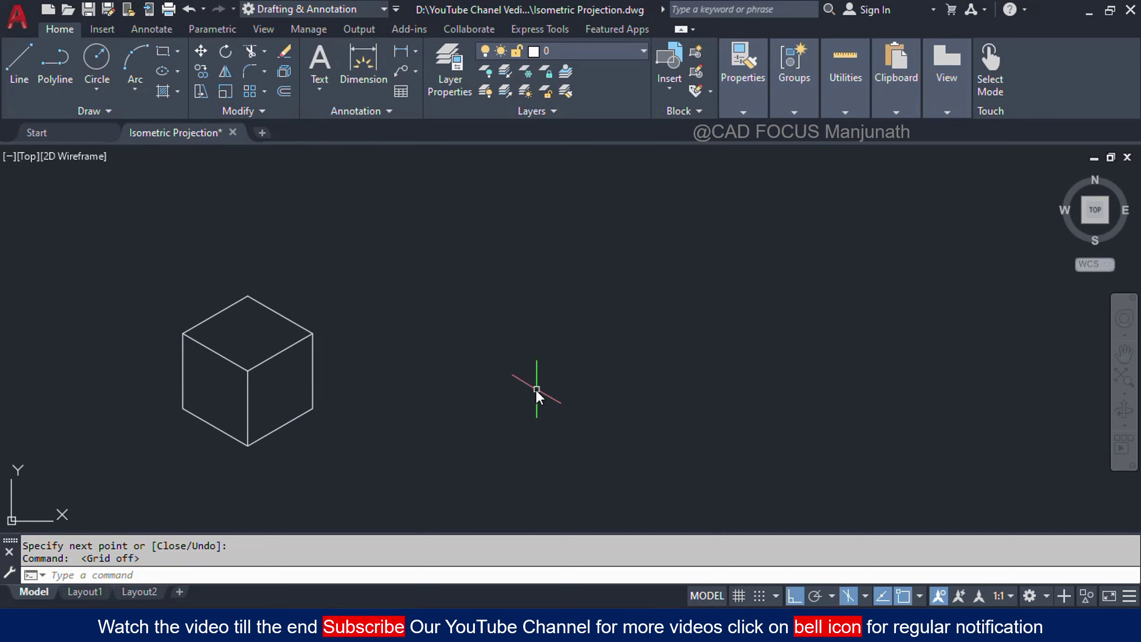
pyautogui.moveTo(666, 377); pyautogui.dragTo(621, 378, button='middle')
pyautogui.write('L')
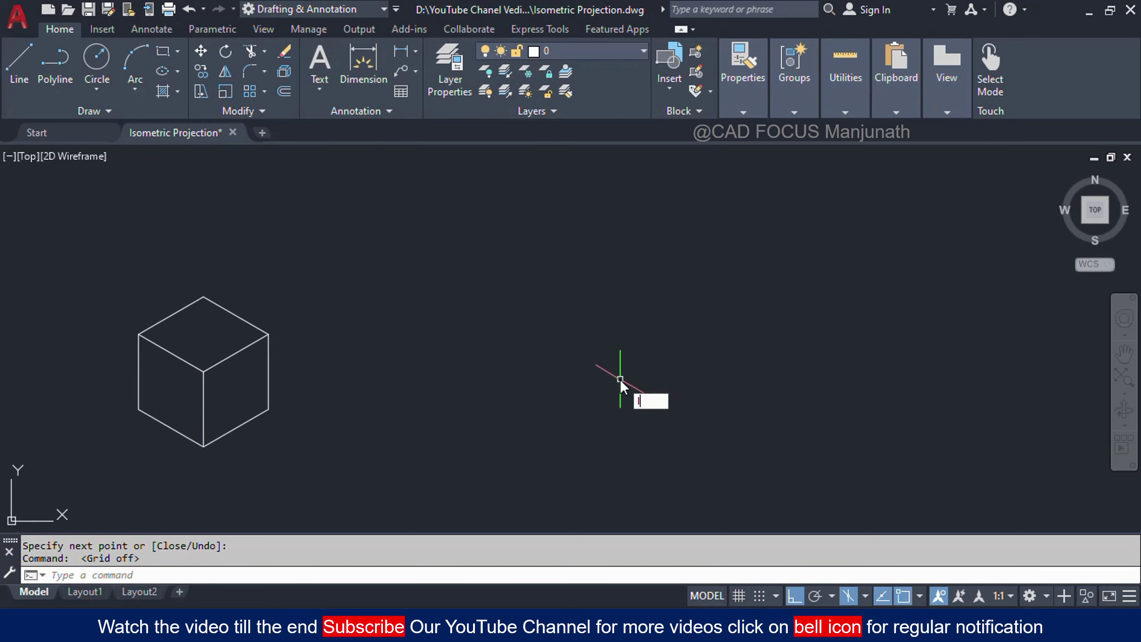
pyautogui.press('Return')
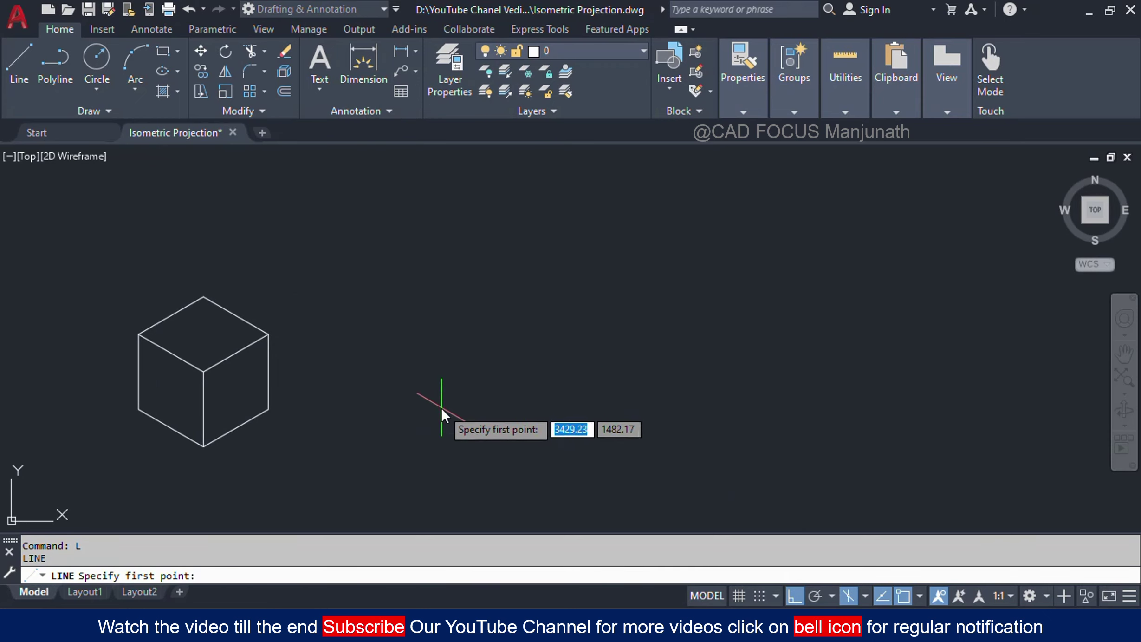
pyautogui.click(428, 384)
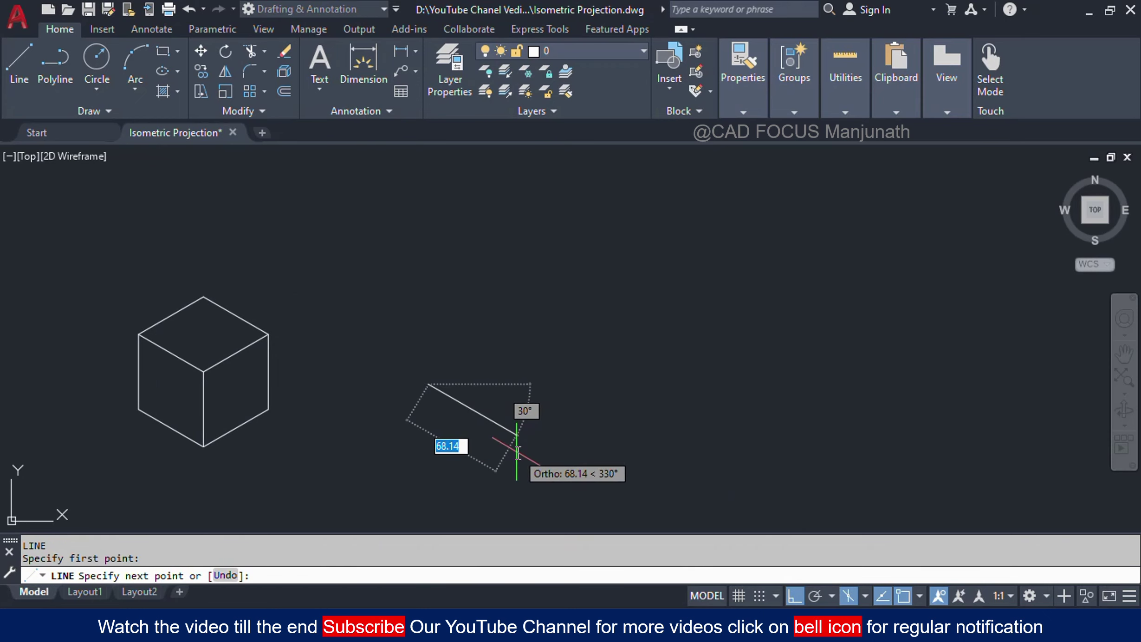
pyautogui.moveTo(584, 464); pyautogui.dragTo(494, 415, button='middle')
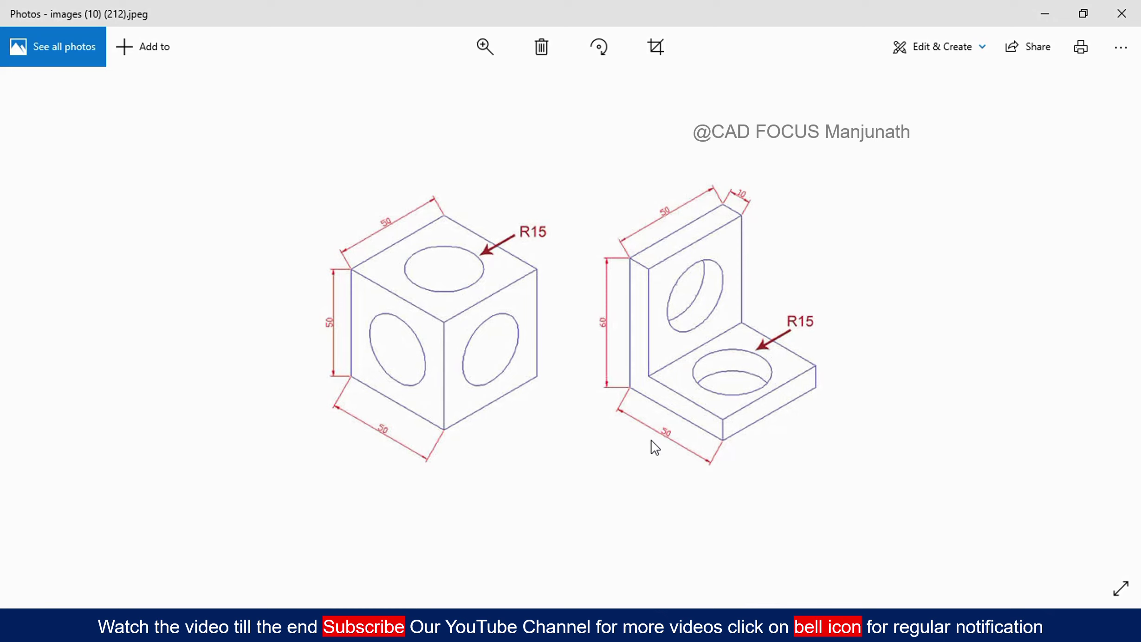
# - Zoom into images (25).png until its 15, 20, 35 and 45 dimensions are readable
pyautogui.press('Right')
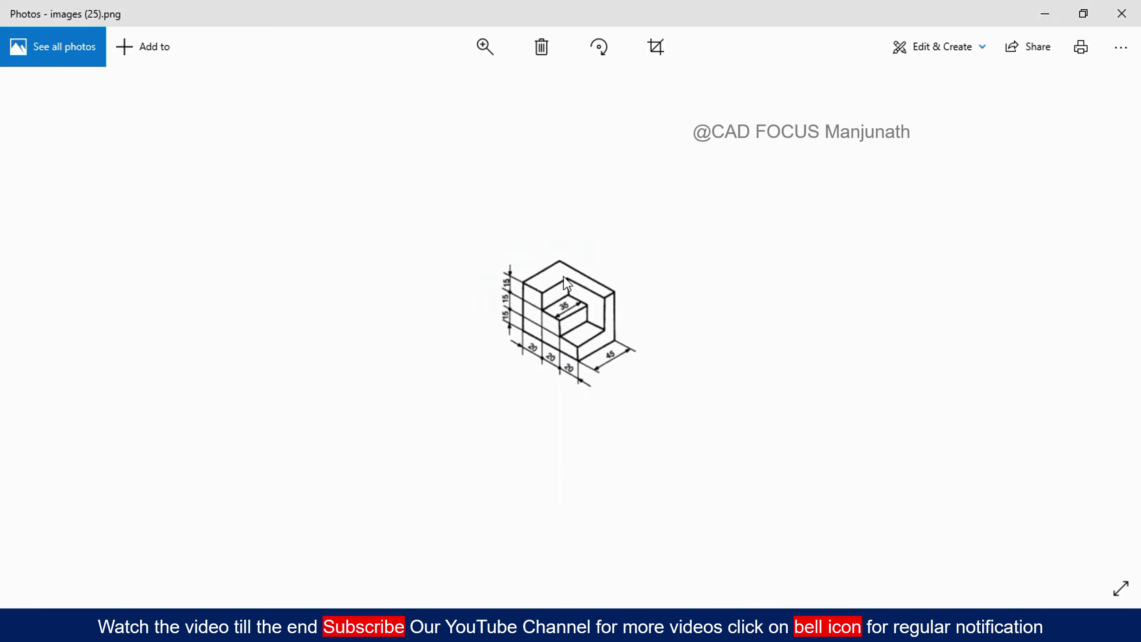
pyautogui.click(487, 45)
pyautogui.moveTo(461, 89); pyautogui.dragTo(474, 86)
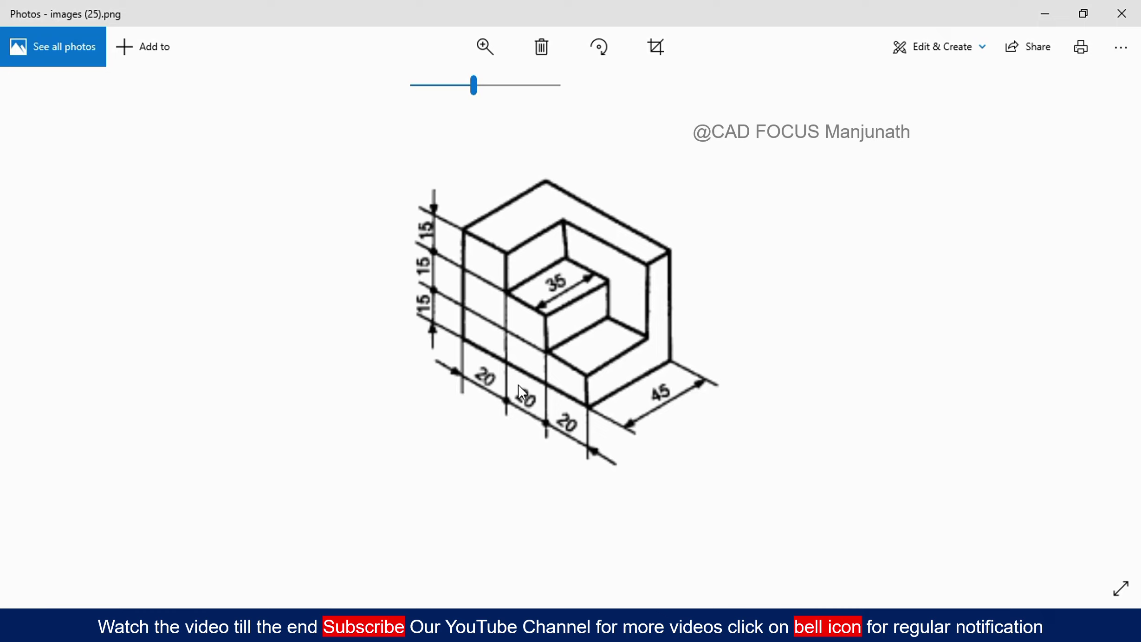
pyautogui.hotkey('alt', 'Tab')
pyautogui.hotkey('alt', 'Tab')
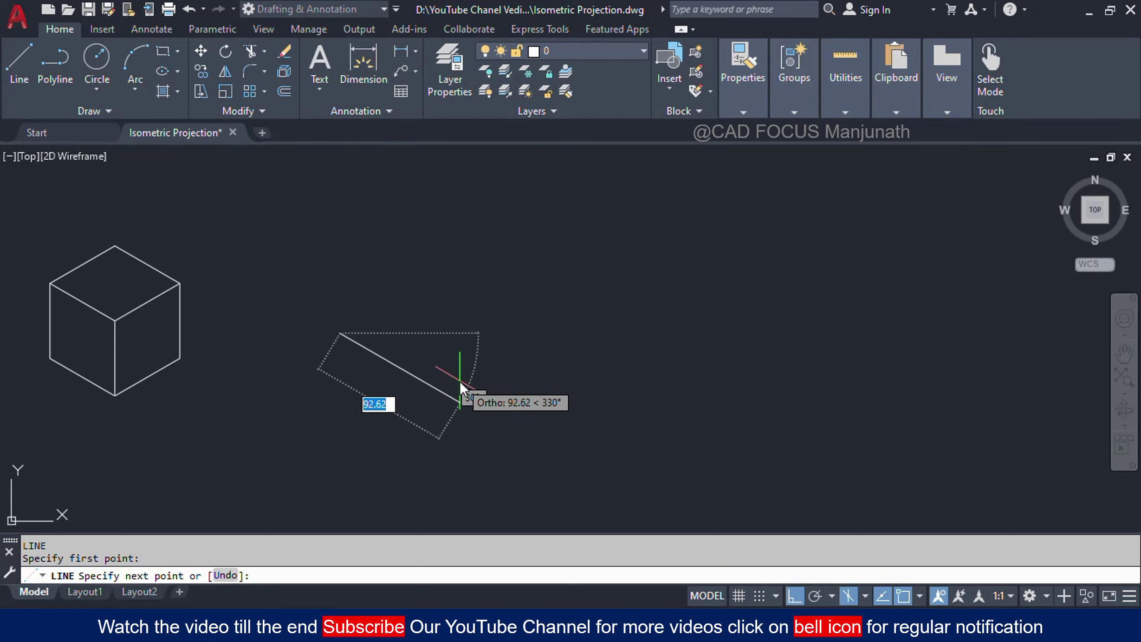
pyautogui.write('60')
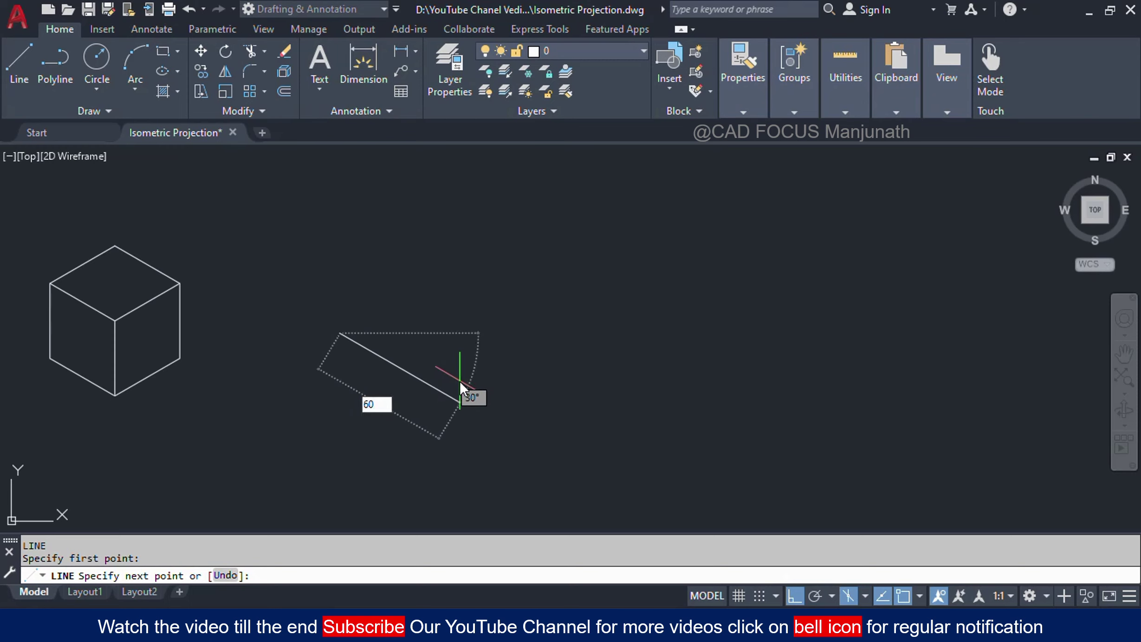
pyautogui.press('Return')
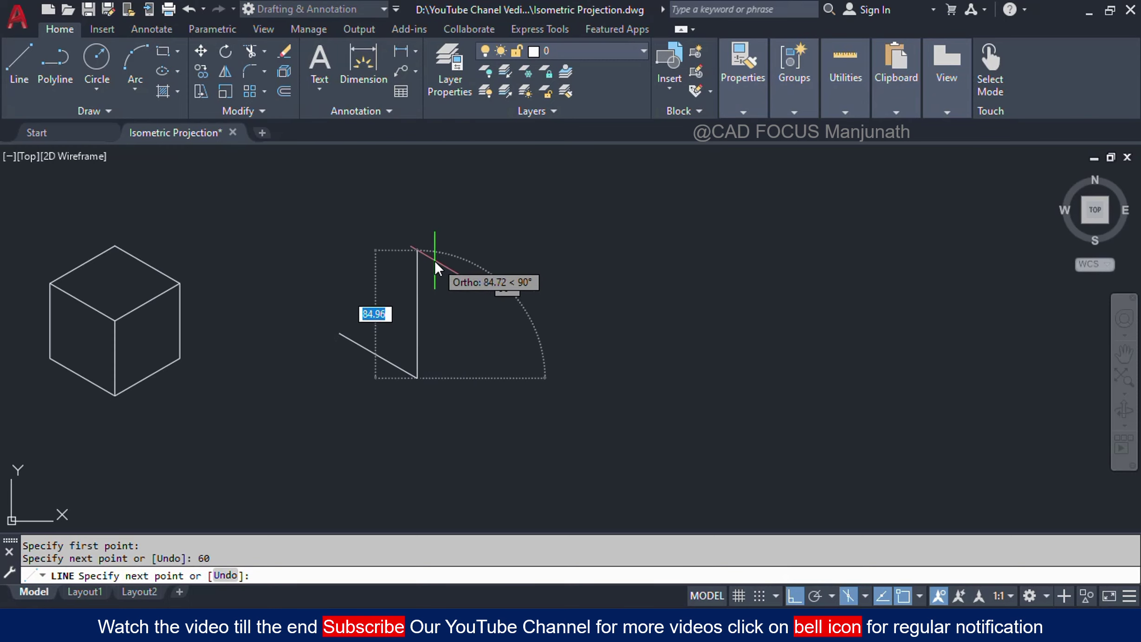
pyautogui.scroll(4, 433, 309)
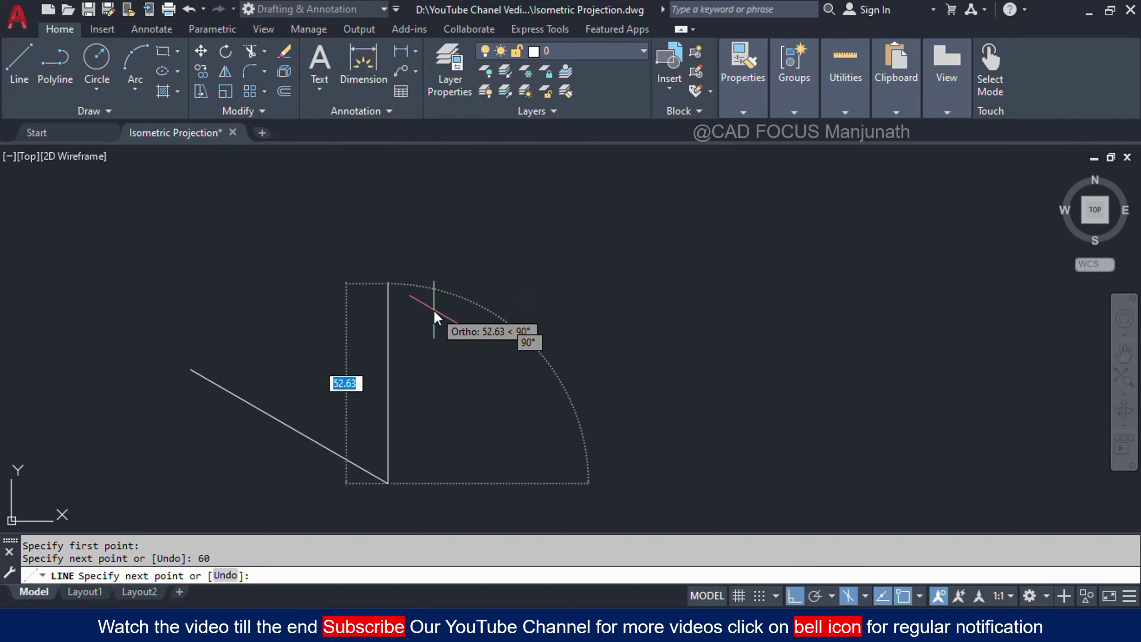
pyautogui.write('45')
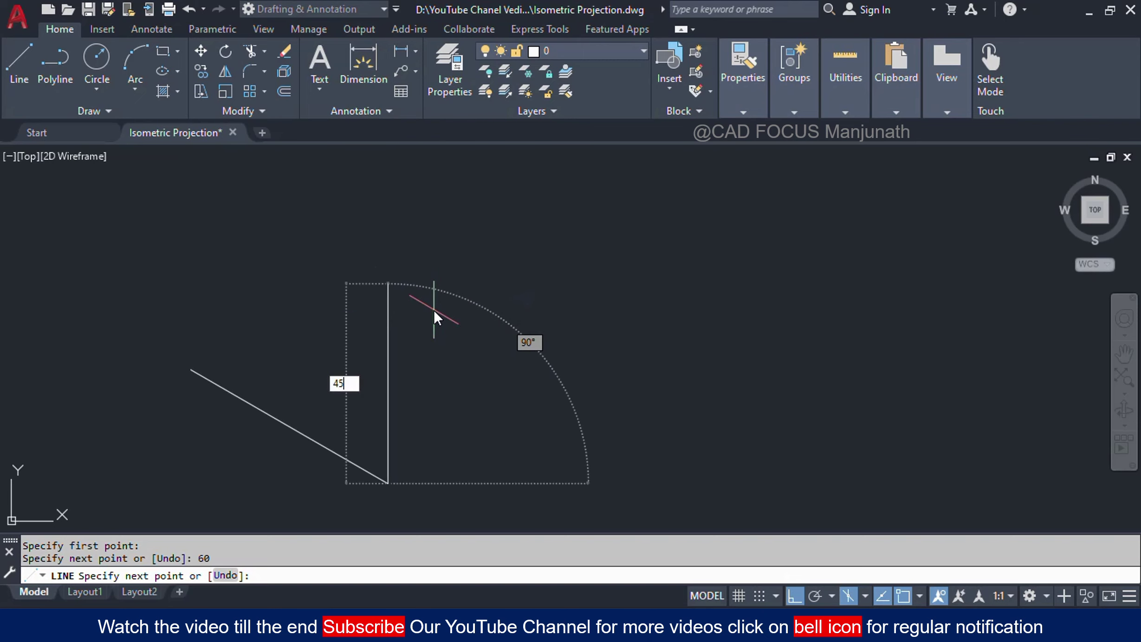
pyautogui.press('Return')
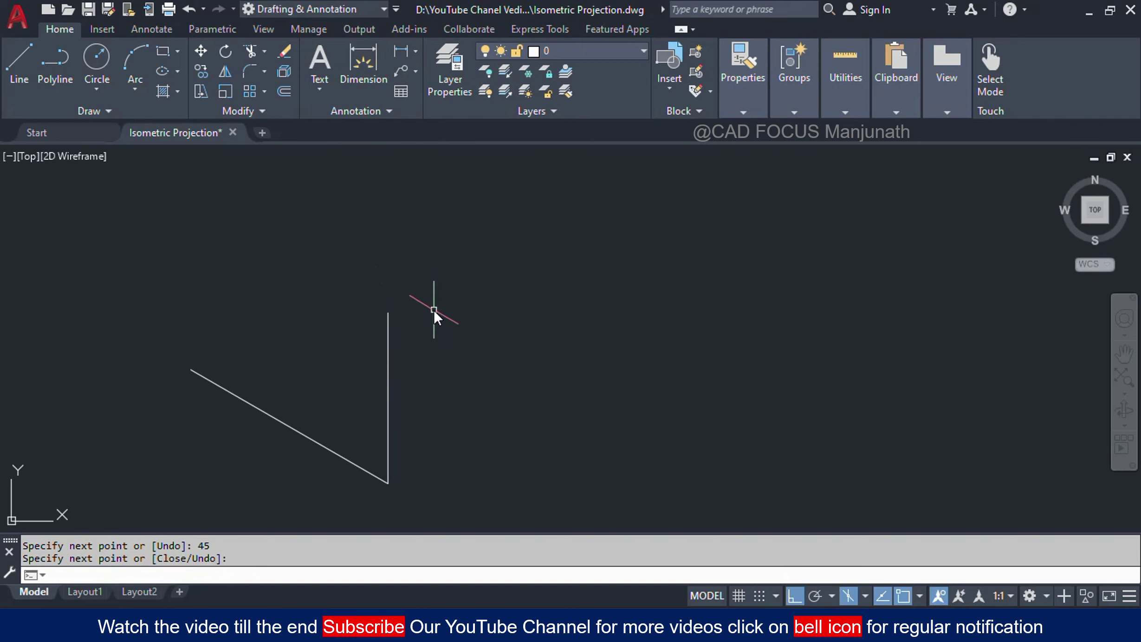
pyautogui.hotkey('ctrl', 'z')
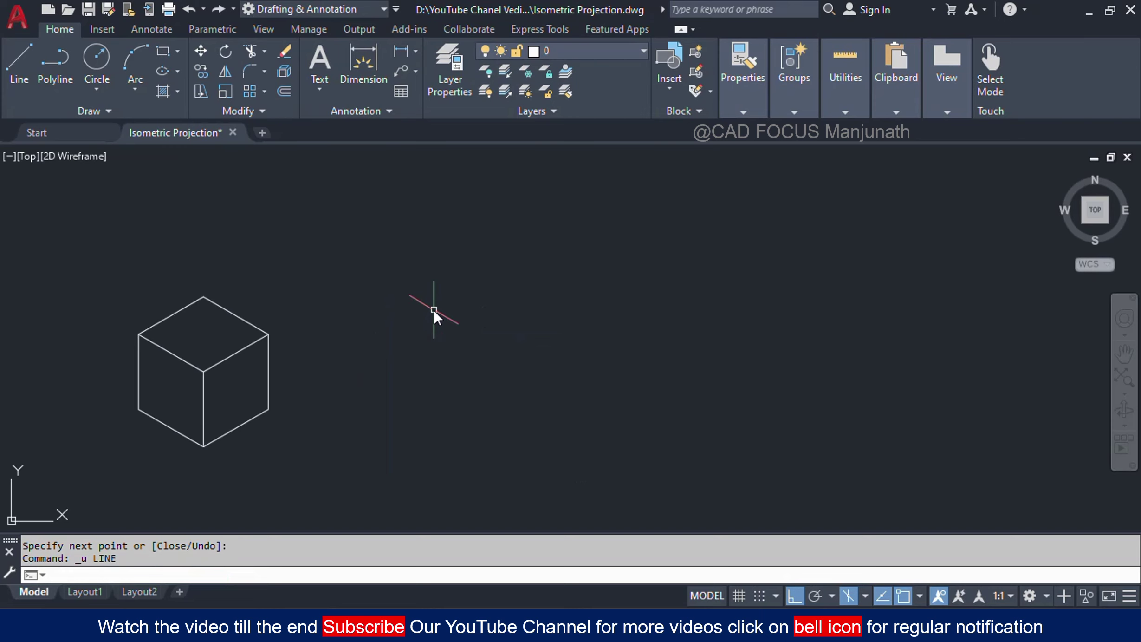
pyautogui.write('L')
pyautogui.press('Return')
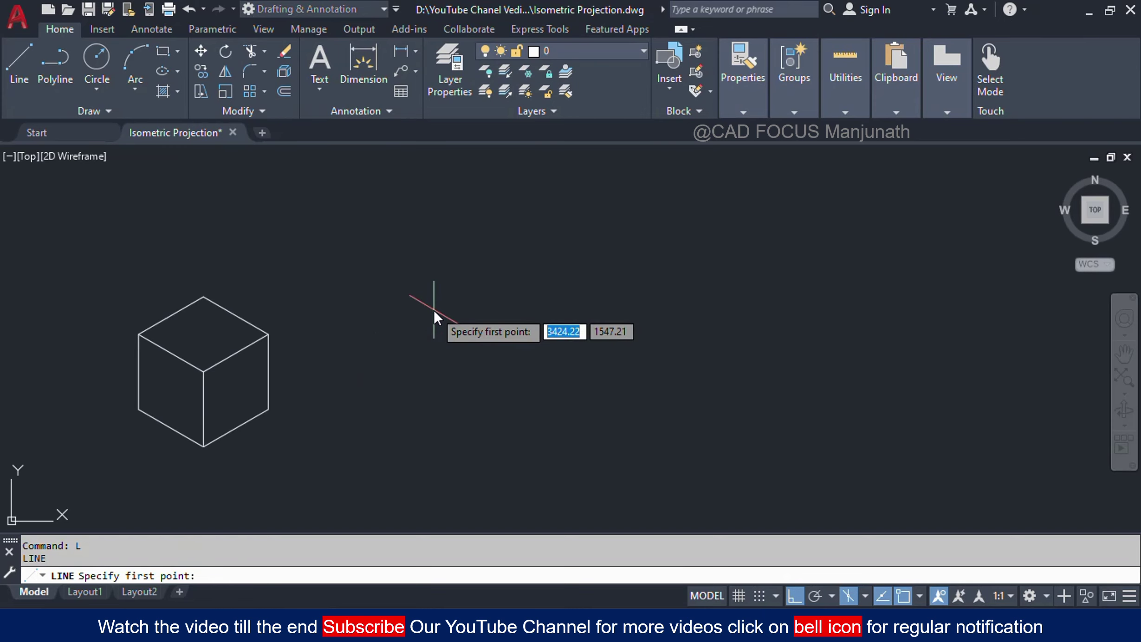
pyautogui.click(512, 364)
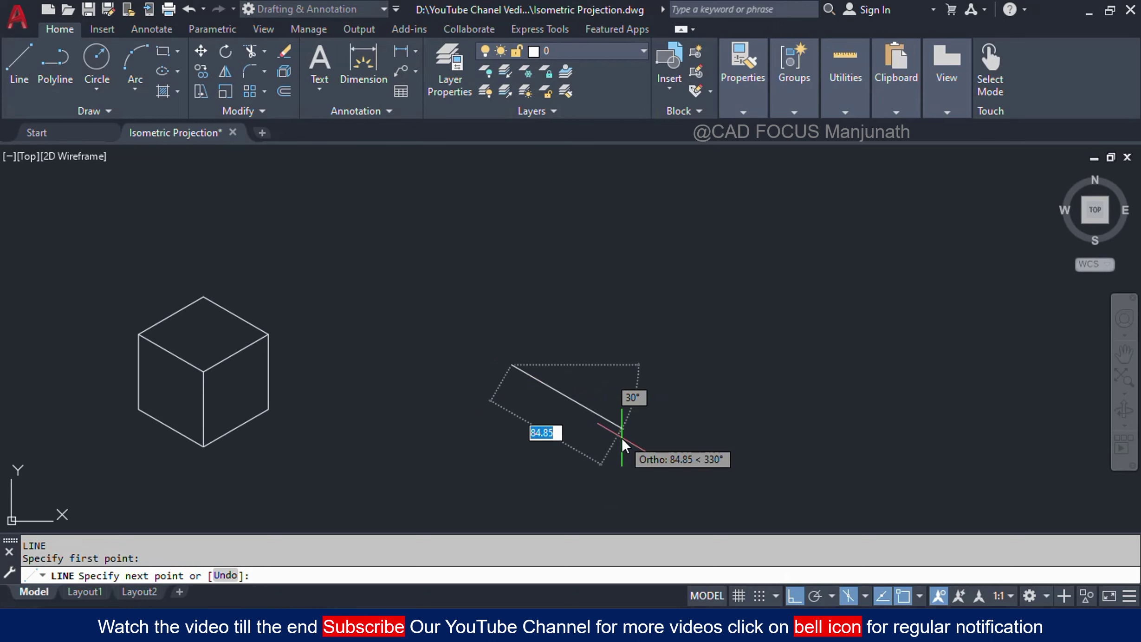
pyautogui.write('60')
pyautogui.press('Return')
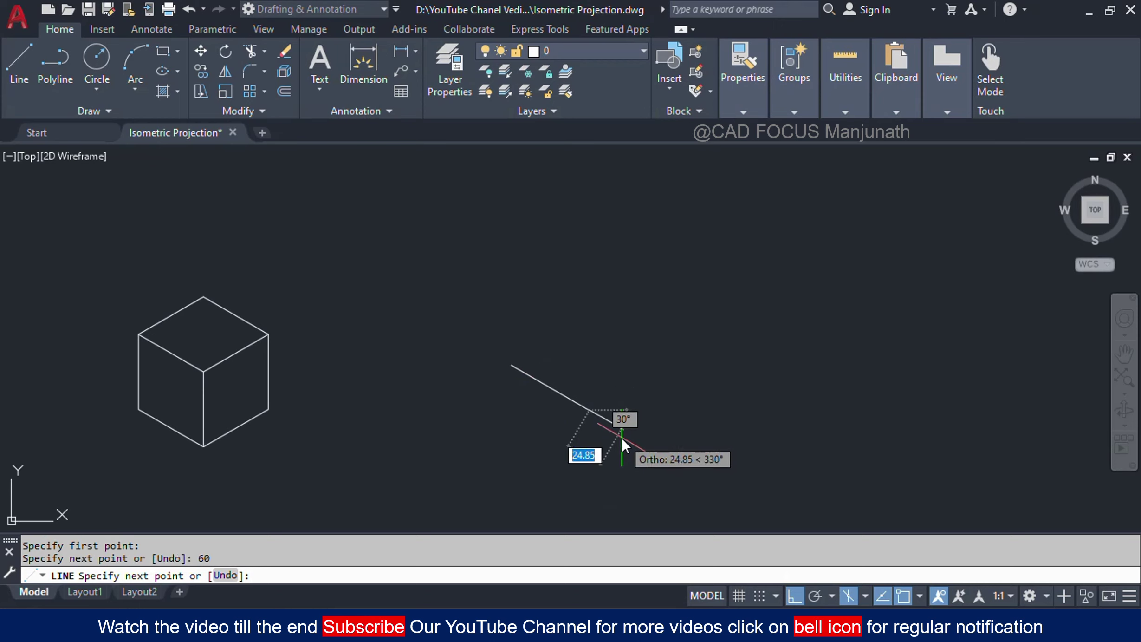
pyautogui.scroll(7, 602, 354)
pyautogui.scroll(-2, 601, 353)
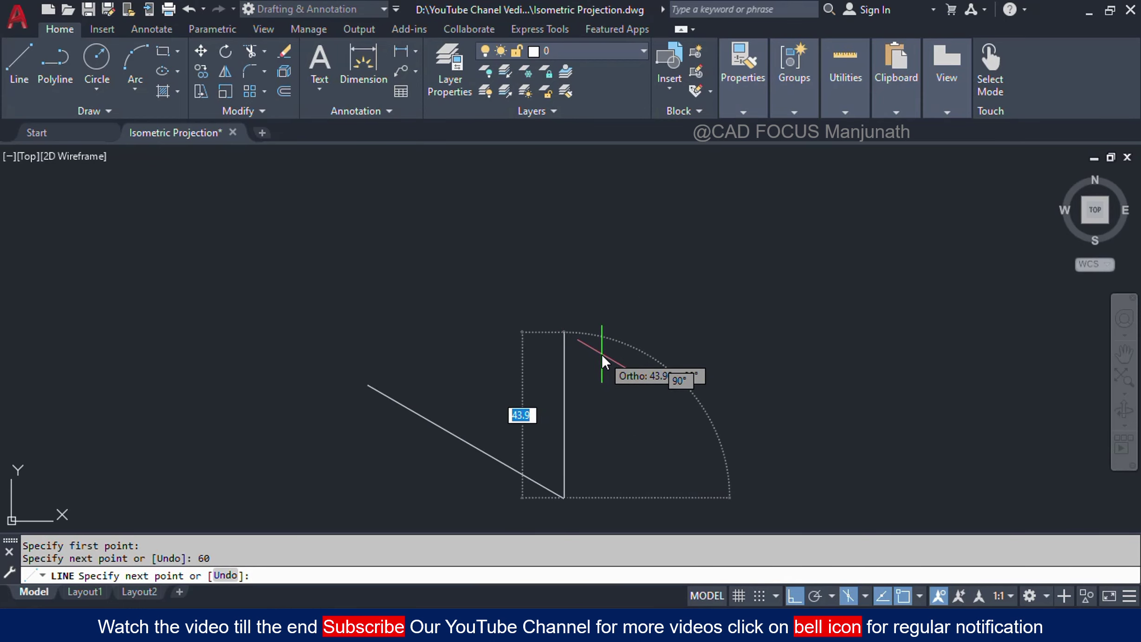
pyautogui.moveTo(601, 351); pyautogui.dragTo(596, 345, button='middle')
pyautogui.write('45')
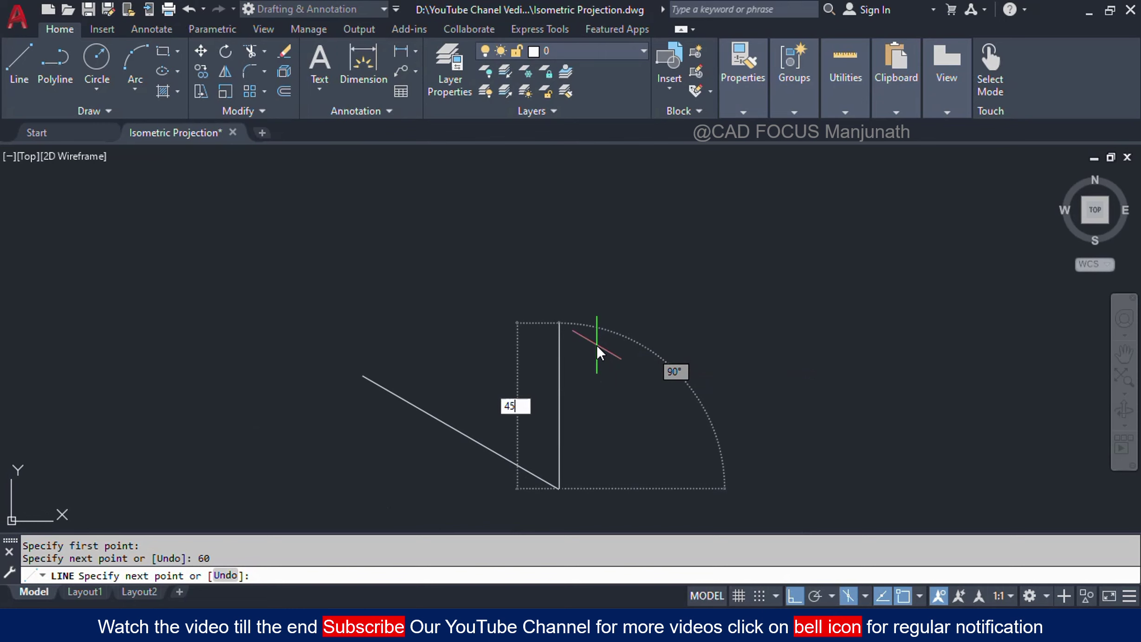
pyautogui.press('Return')
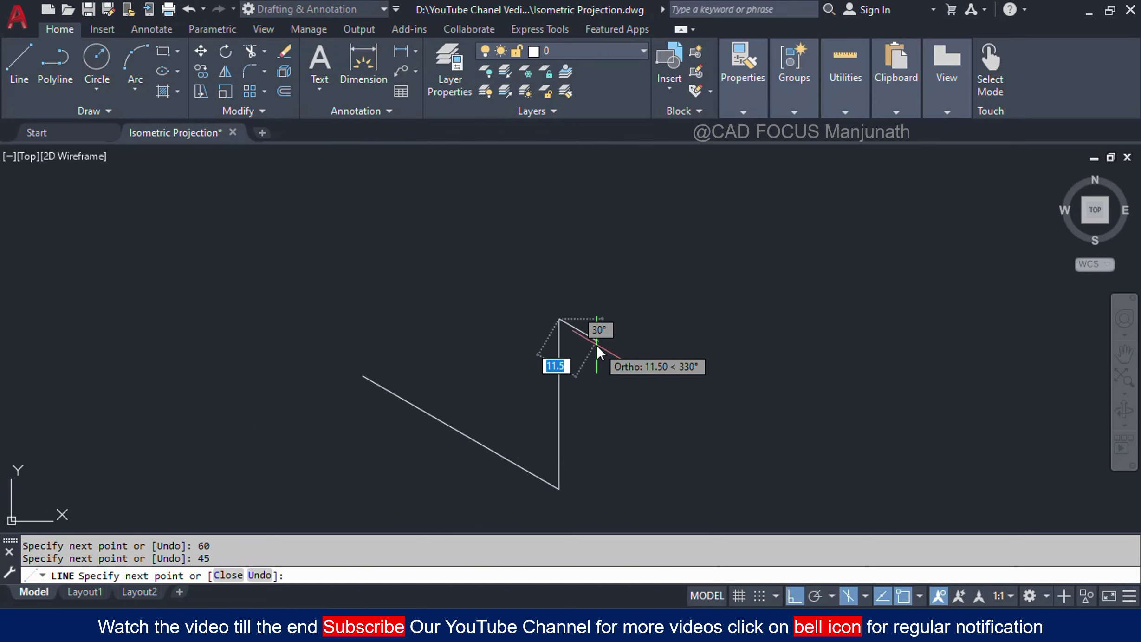
pyautogui.hotkey('alt', 'Tab')
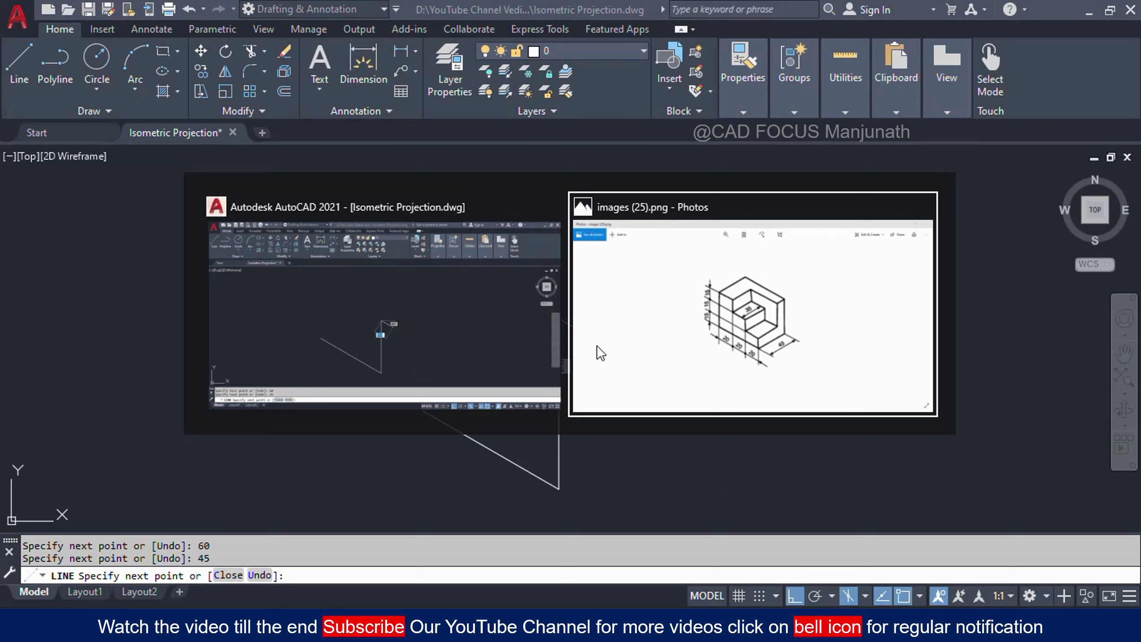
pyautogui.click(601, 352)
pyautogui.hotkey('alt', 'Tab')
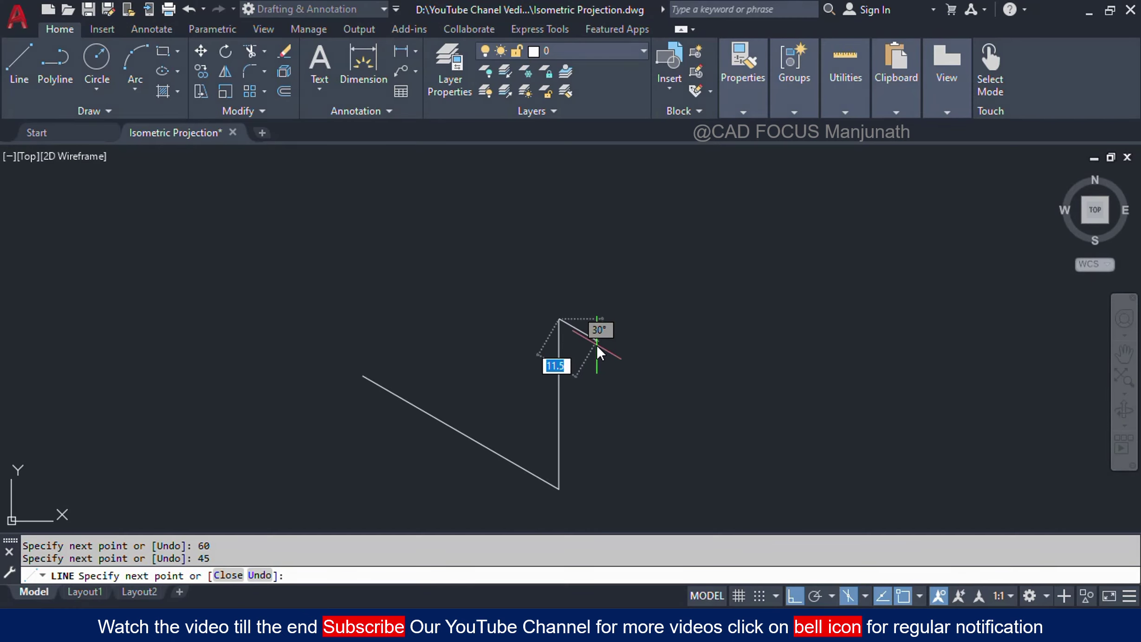
pyautogui.hotkey('ctrl', 'z')
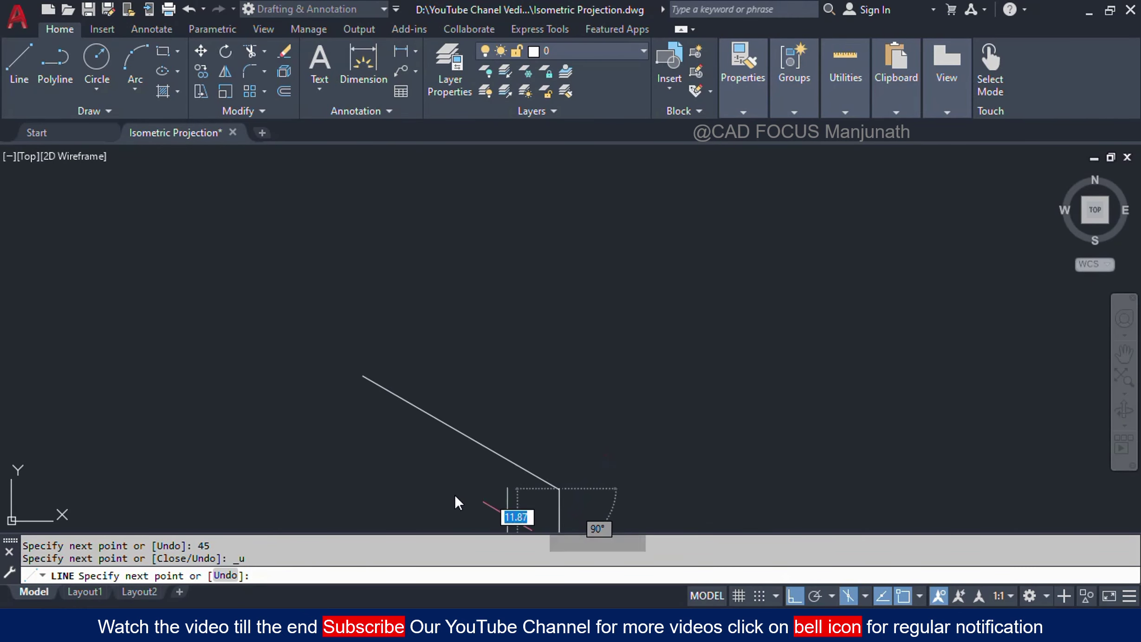
pyautogui.hotkey('ctrl', 'z')
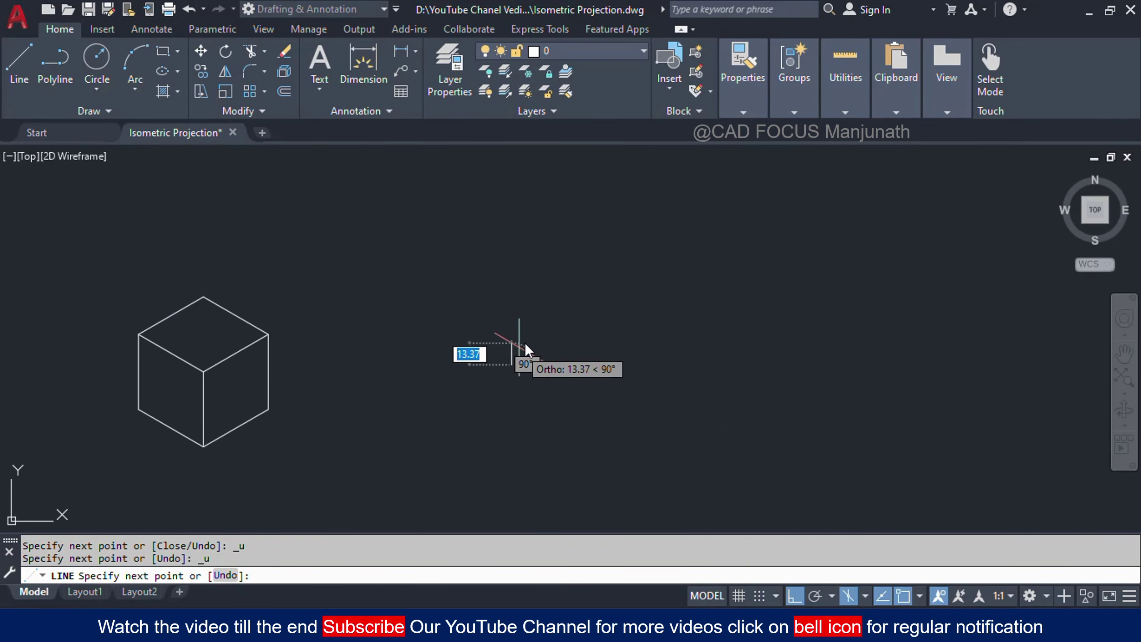
# - Start the profile with a 45-unit upright edge, a 20-unit edge at 330° and a 15-unit drop
pyautogui.scroll(2, 524, 340)
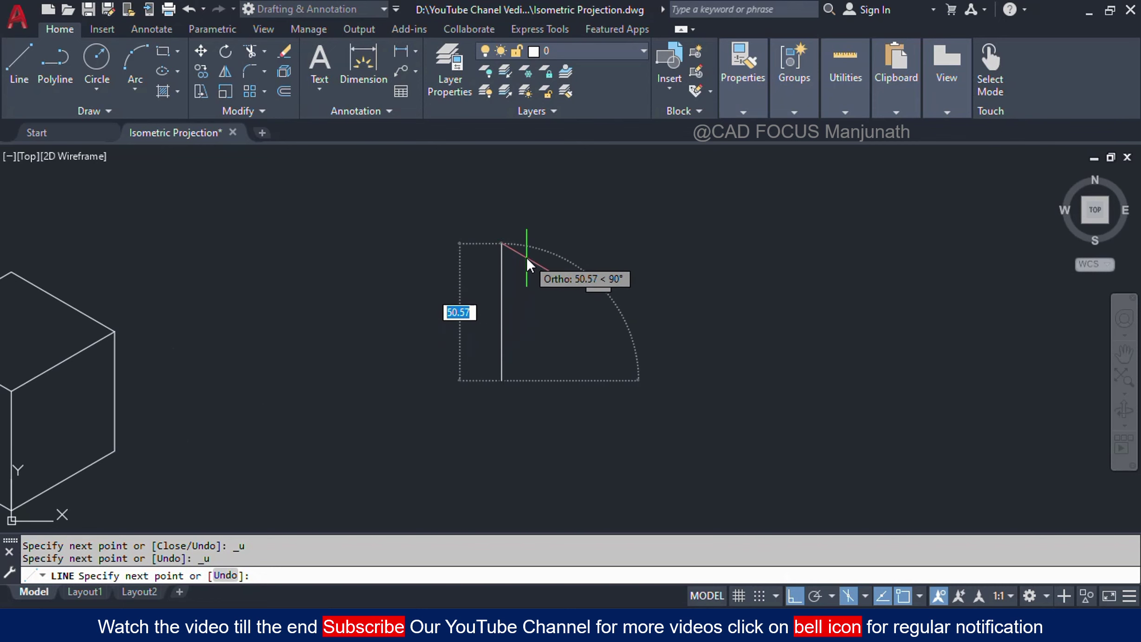
pyautogui.hotkey('alt', 'Tab')
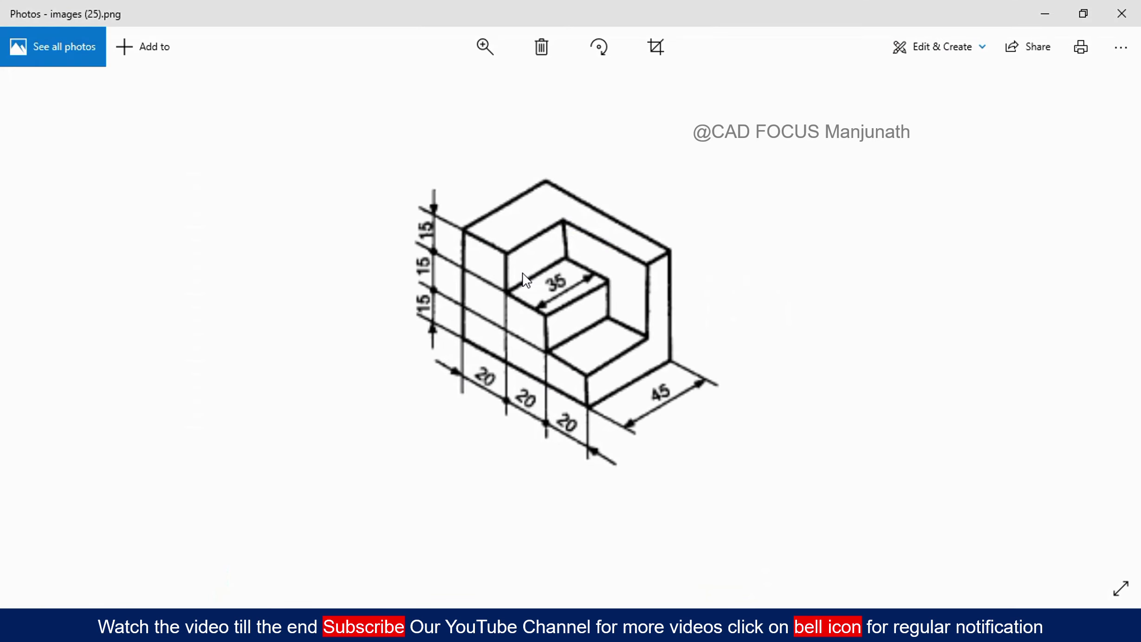
pyautogui.hotkey('alt', 'Tab')
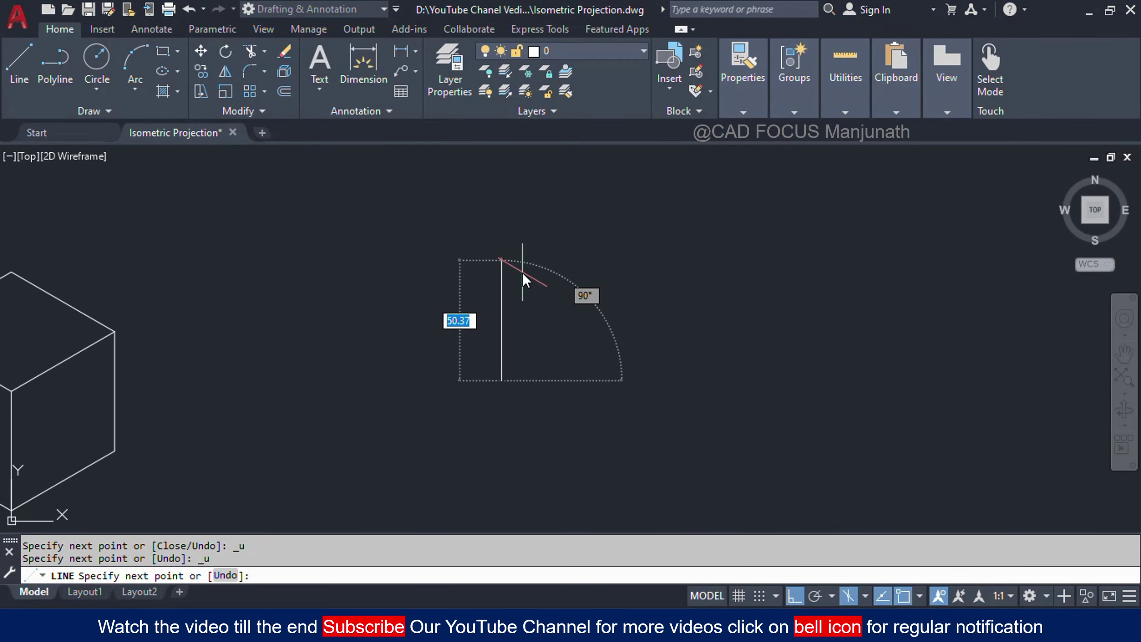
pyautogui.write('45')
pyautogui.press('Return')
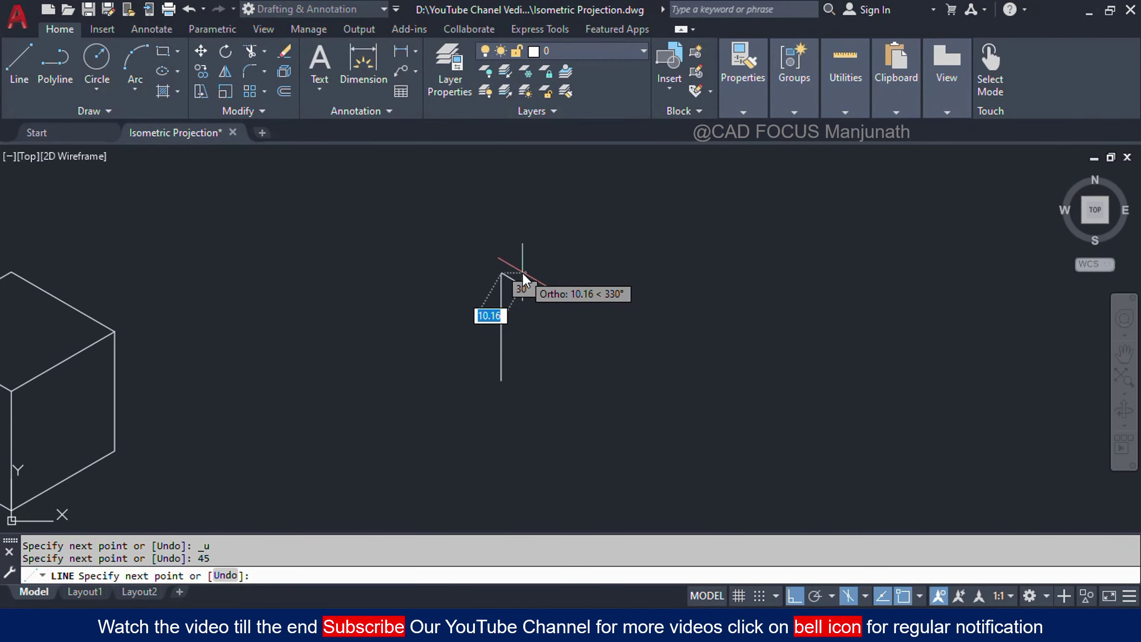
pyautogui.hotkey('alt', 'Tab')
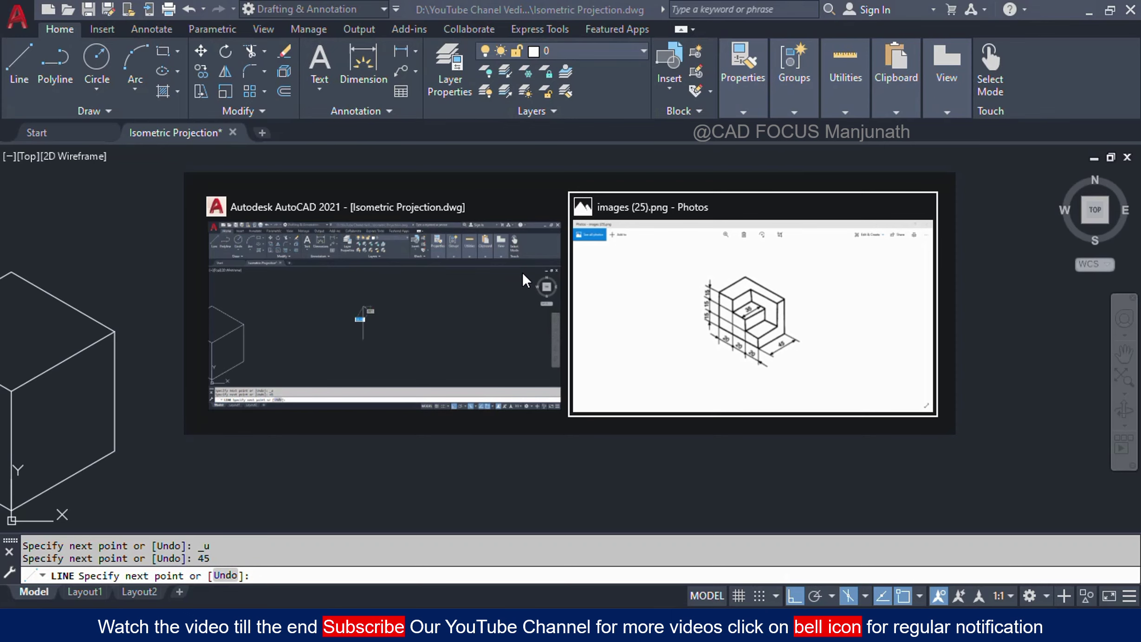
pyautogui.press('Tab')
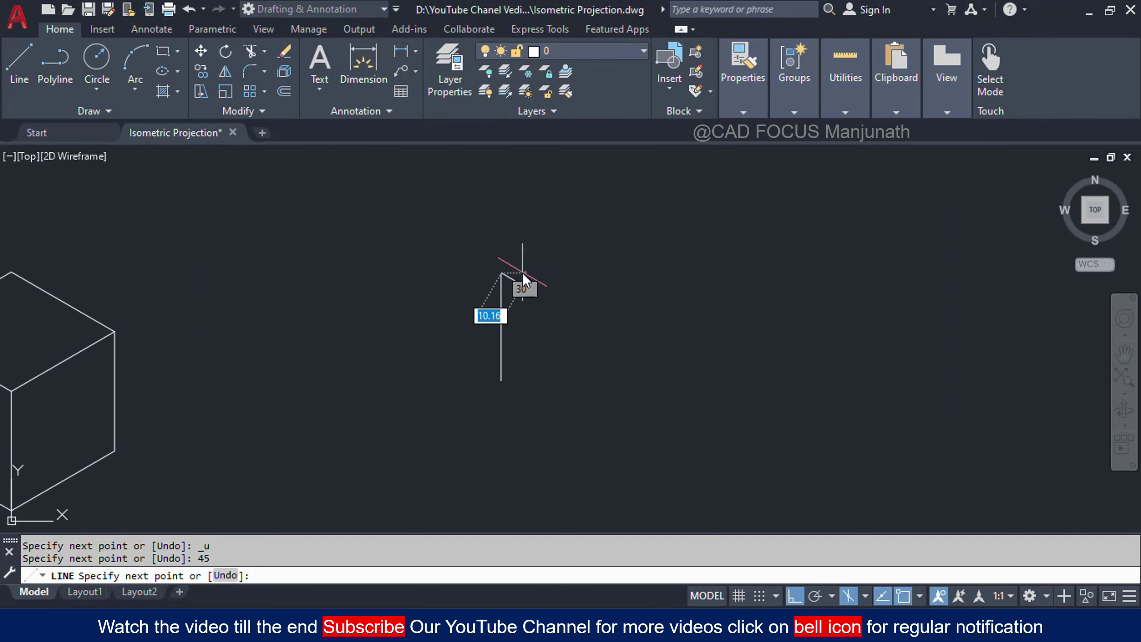
pyautogui.write('20')
pyautogui.press('Return')
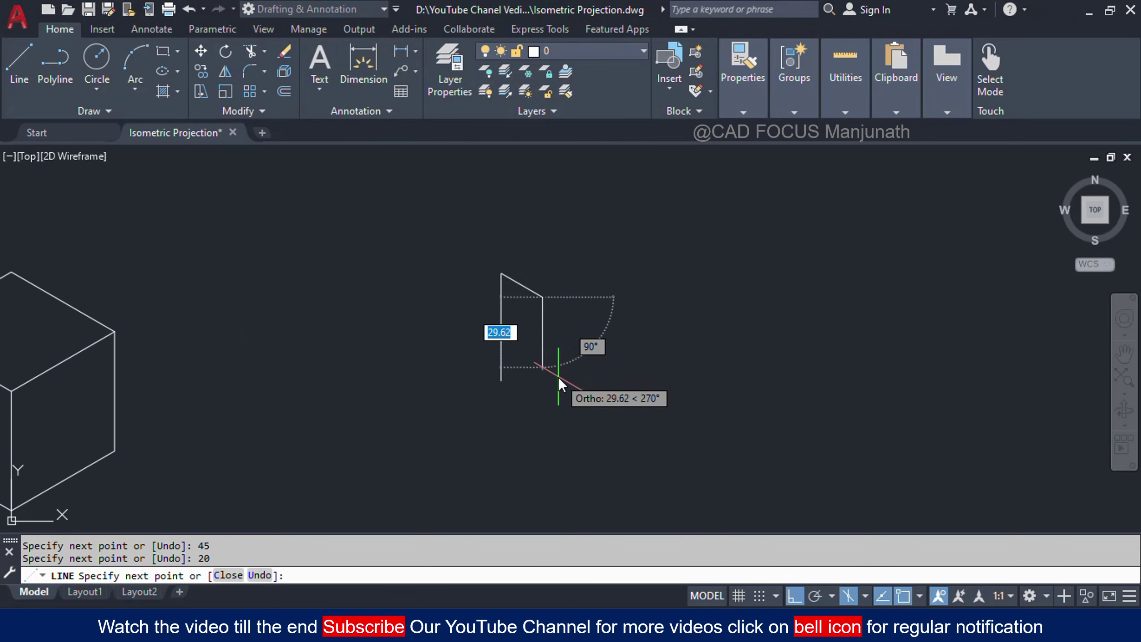
pyautogui.hotkey('alt', 'Tab')
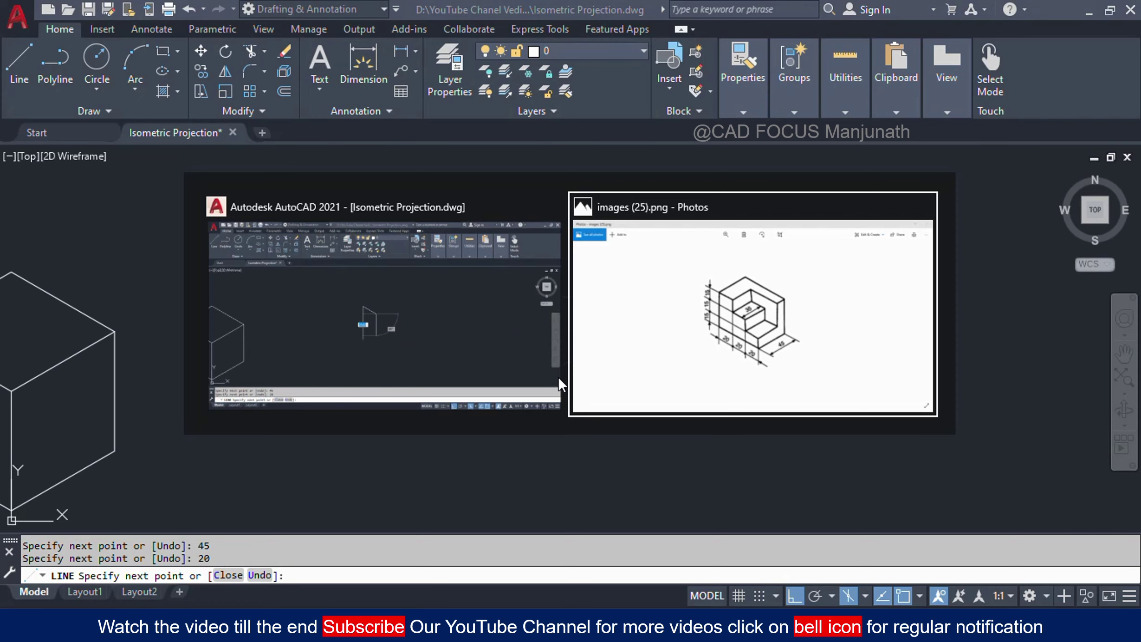
pyautogui.hotkey('alt', 'Tab')
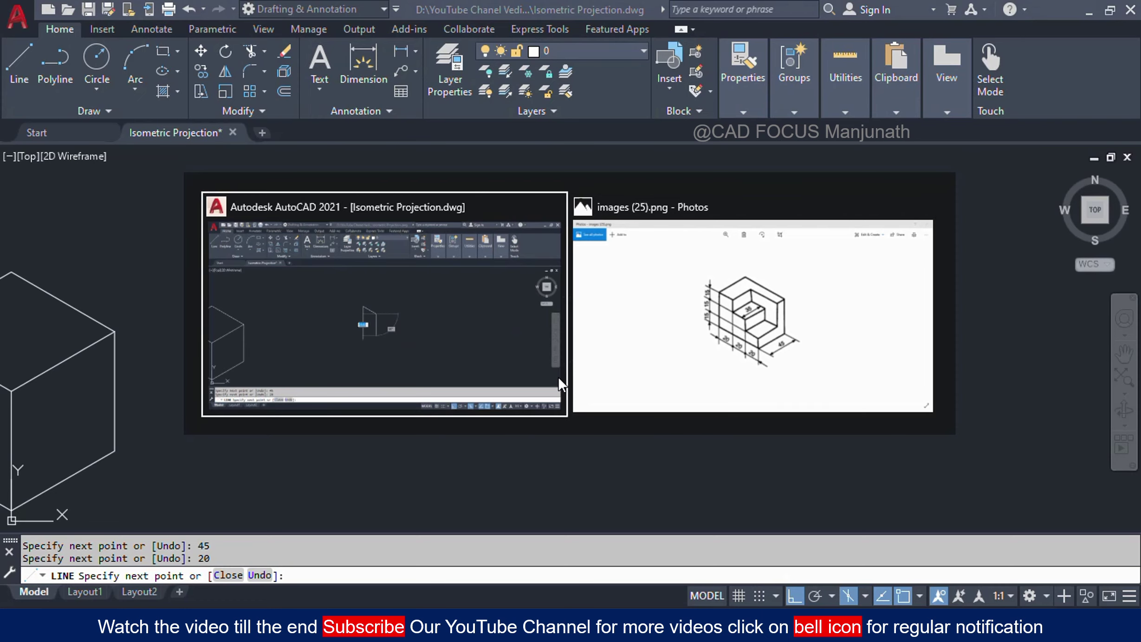
pyautogui.write('15')
pyautogui.press('Return')
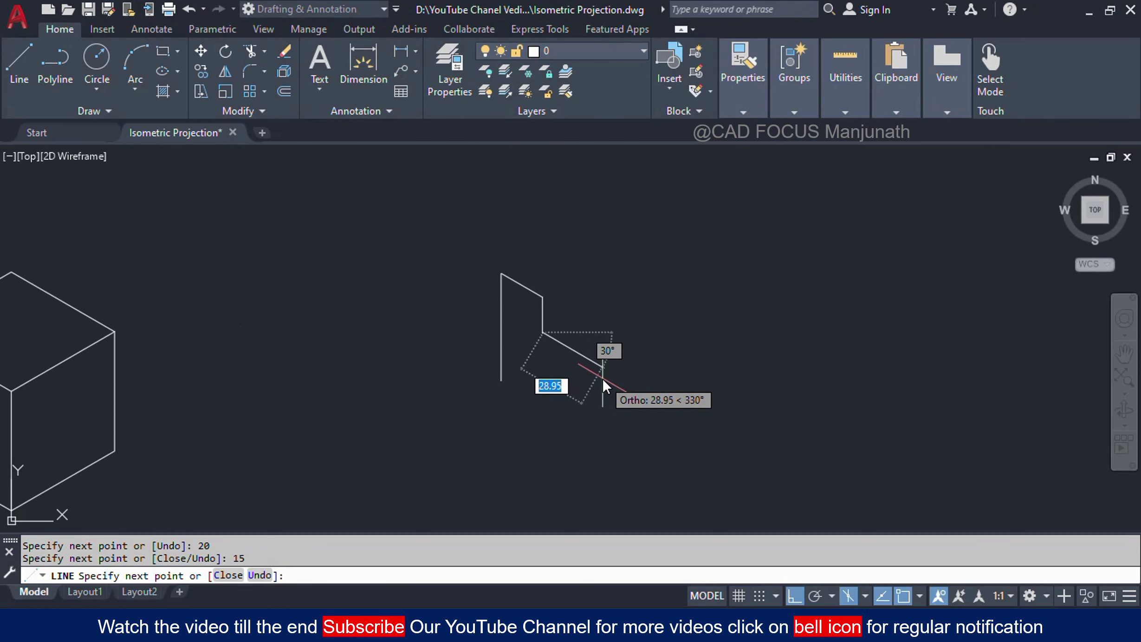
# - Add two more 20-by-15 steps and close the outline with a 60-unit base edge at 150°
pyautogui.hotkey('alt', 'Tab')
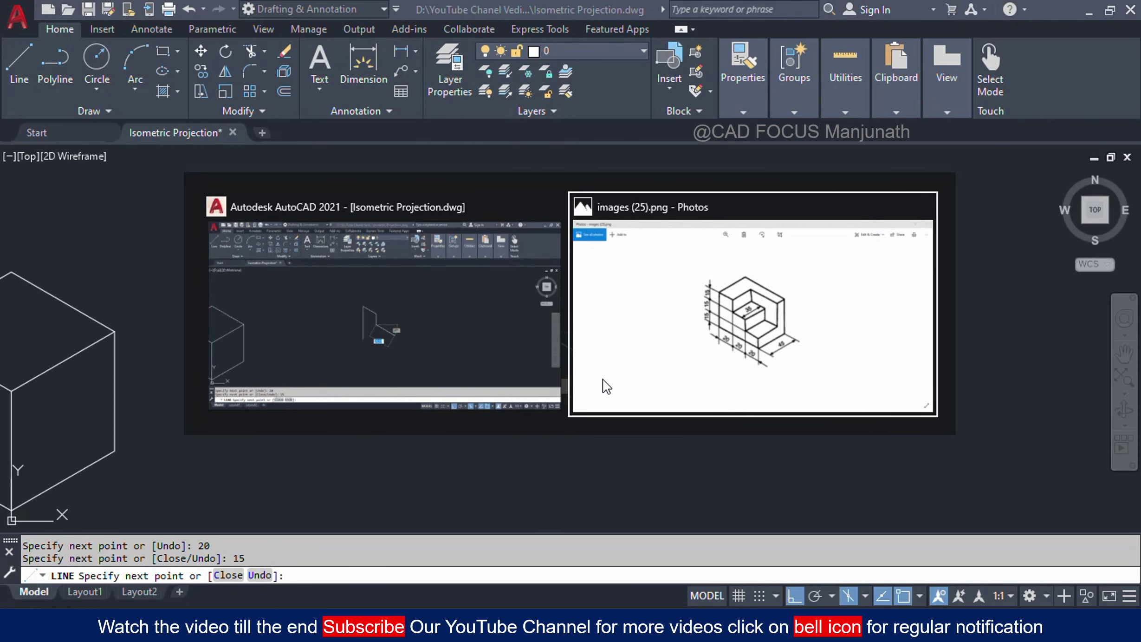
pyautogui.hotkey('alt', 'Tab')
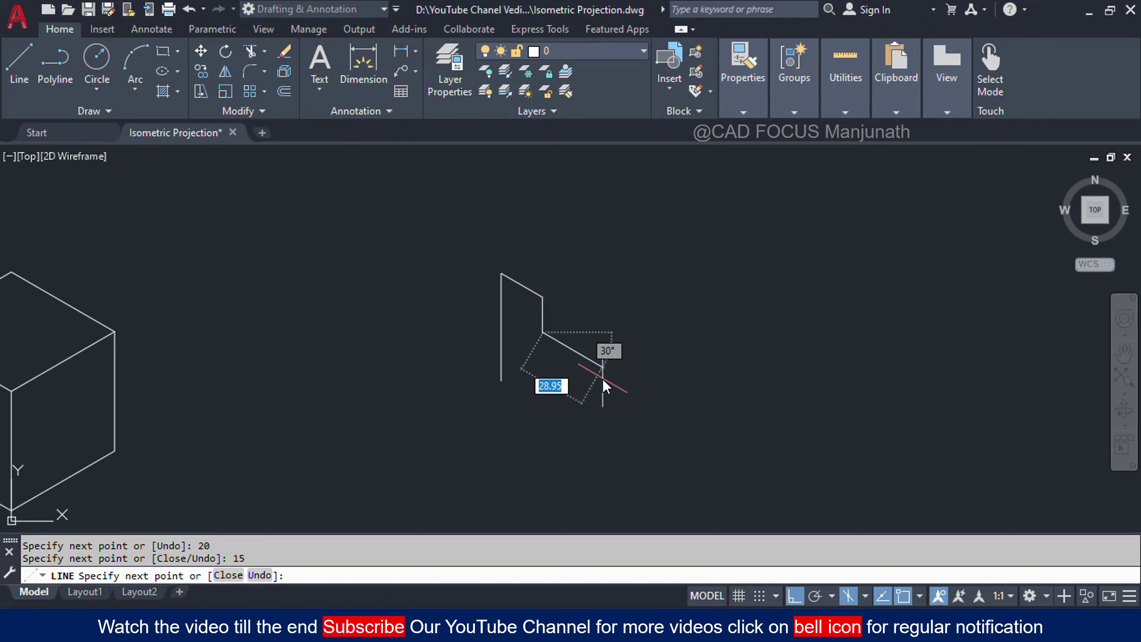
pyautogui.write('20')
pyautogui.press('Return')
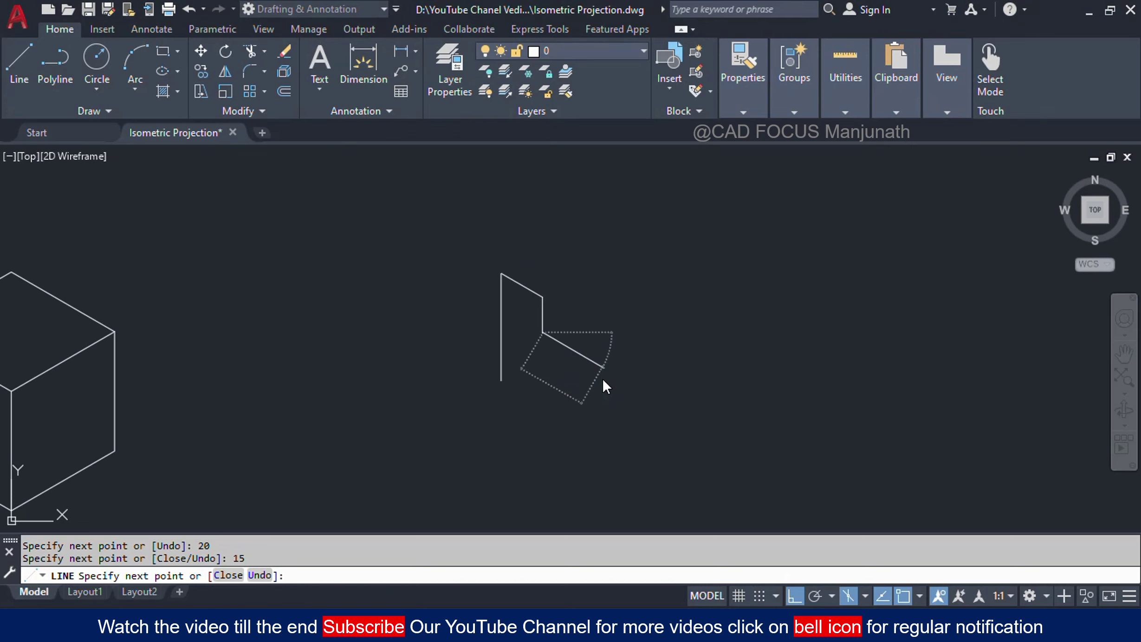
pyautogui.write('15')
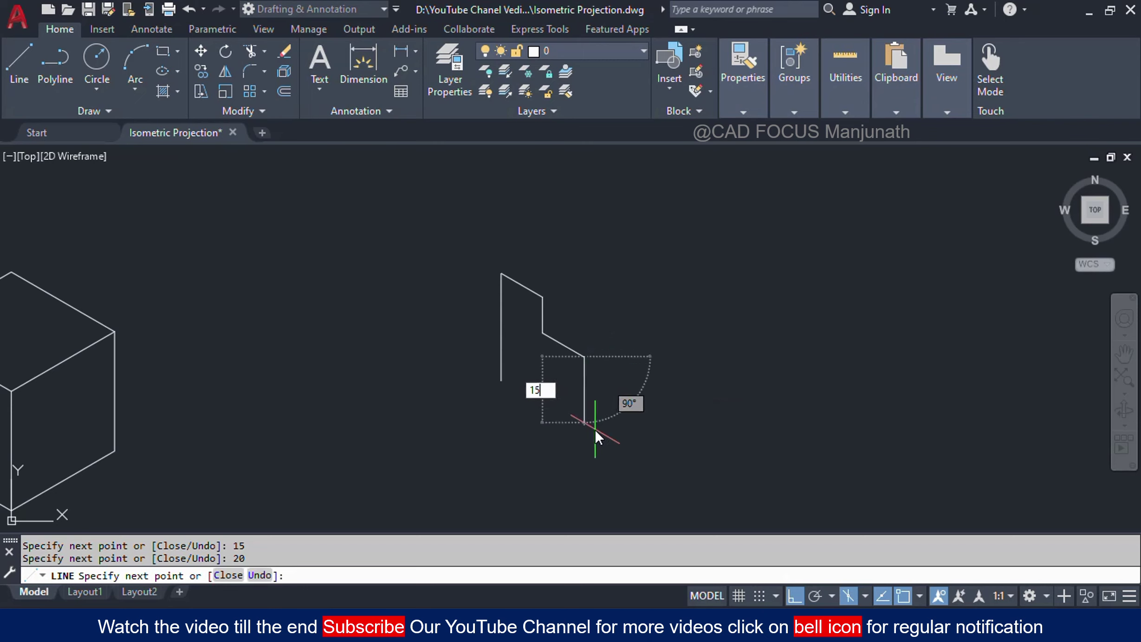
pyautogui.press('Return')
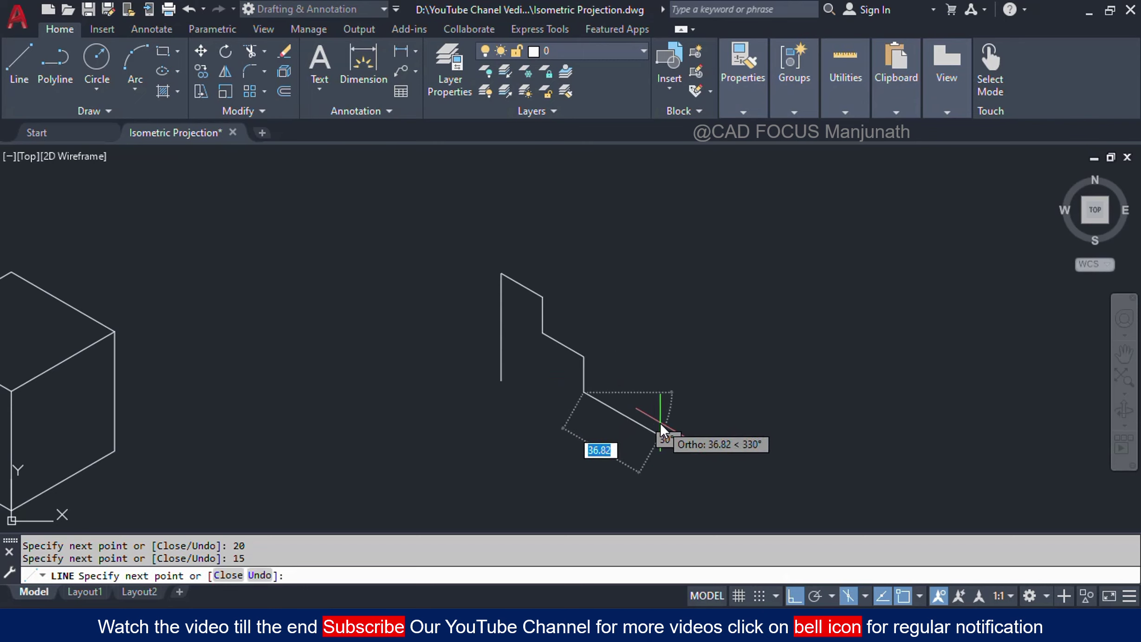
pyautogui.write('20')
pyautogui.press('Return')
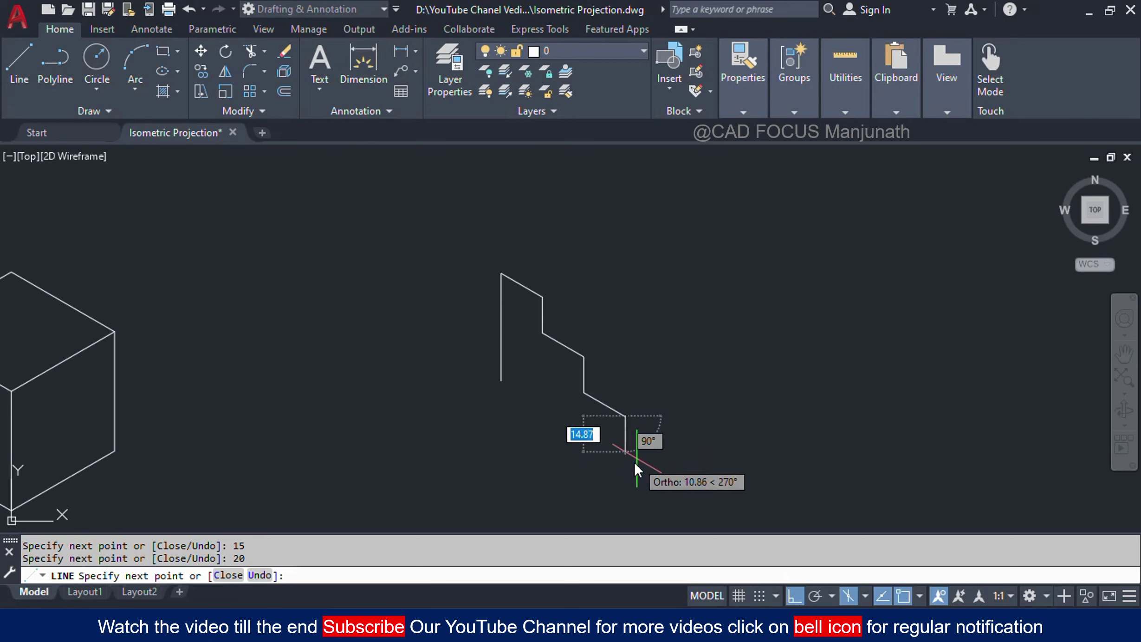
pyautogui.write('15')
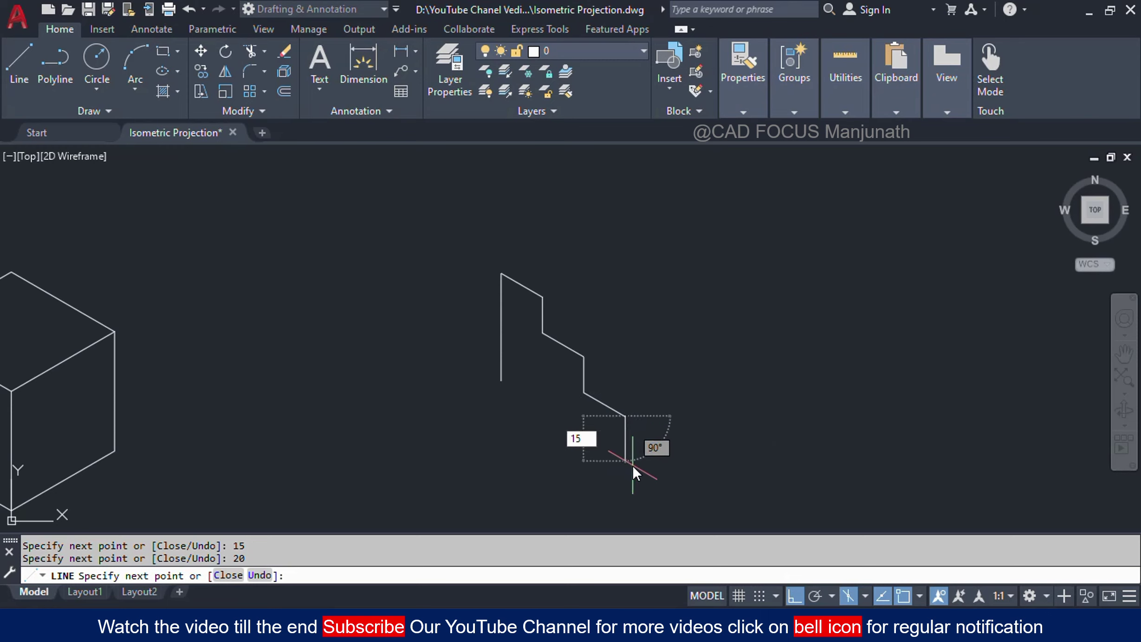
pyautogui.press('Return')
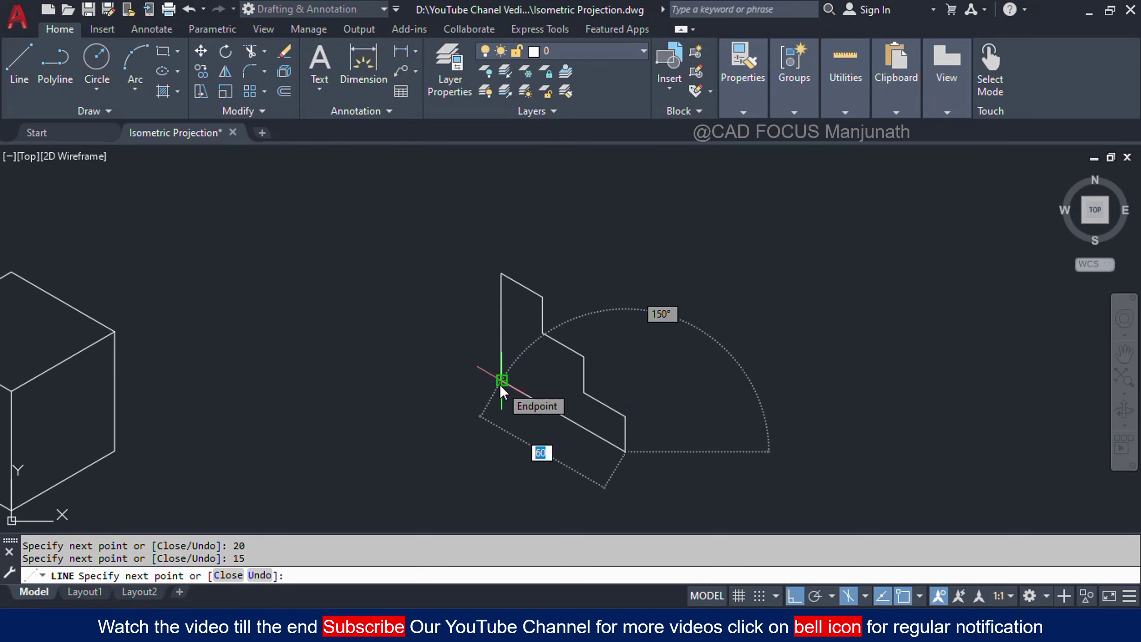
pyautogui.write('60')
pyautogui.press('Return')
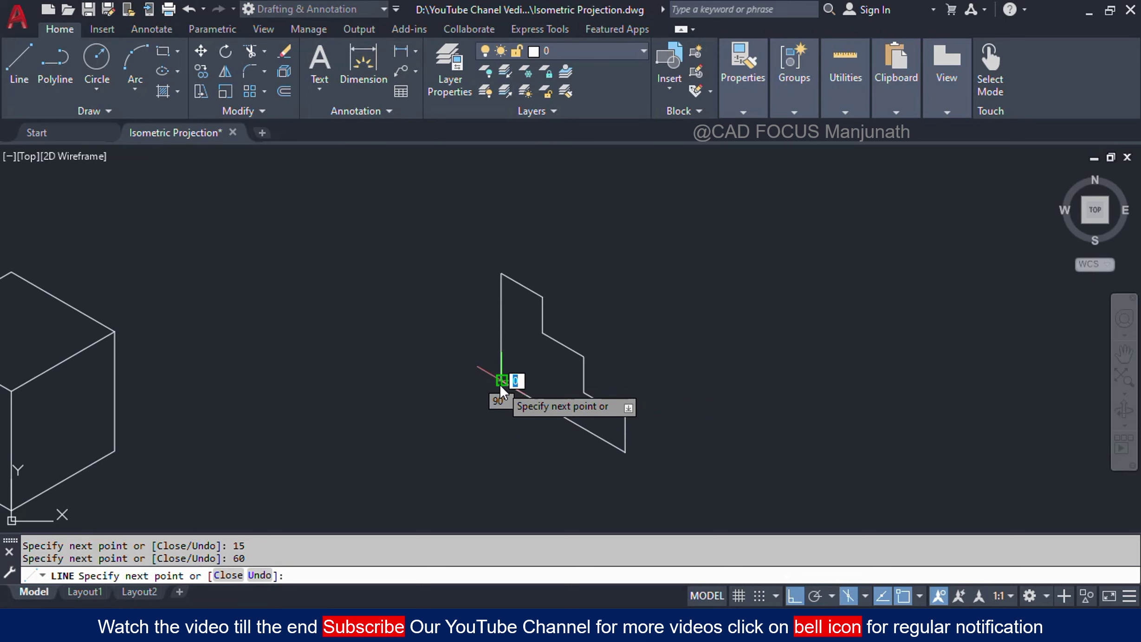
pyautogui.press('Return')
pyautogui.scroll(2, 630, 348)
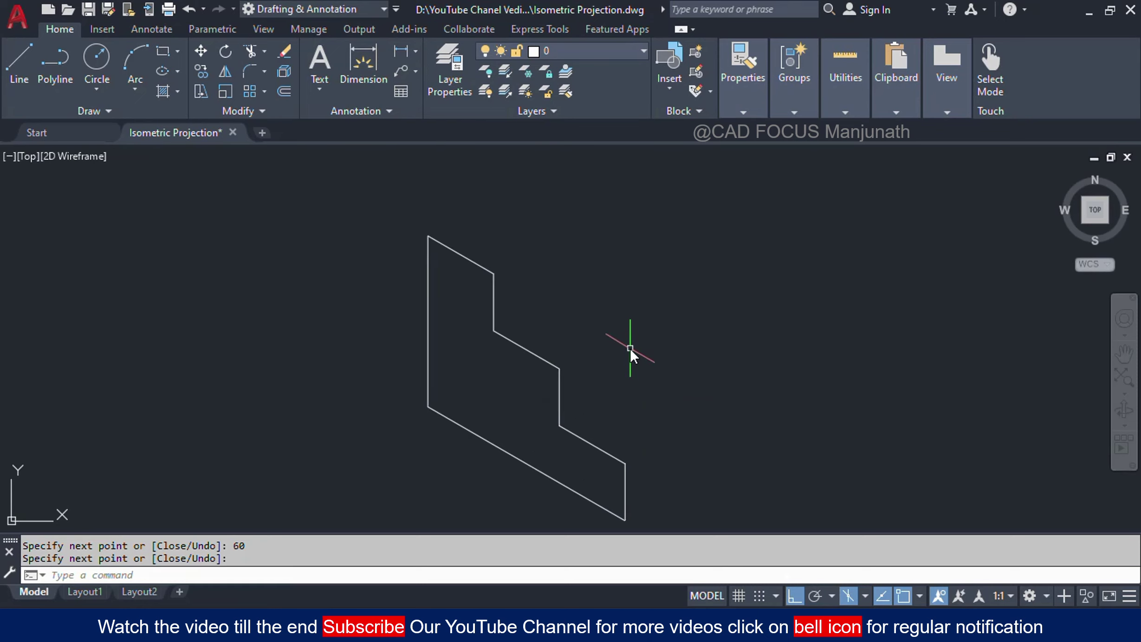
pyautogui.moveTo(630, 349)
pyautogui.mouseDown(button='middle')
pyautogui.moveTo(615, 311)
pyautogui.moveTo(589, 311)
pyautogui.mouseUp(button='middle')
# - Bring the images (25).png stepped-block reference in Photos to the front
pyautogui.hotkey('alt', 'Tab')
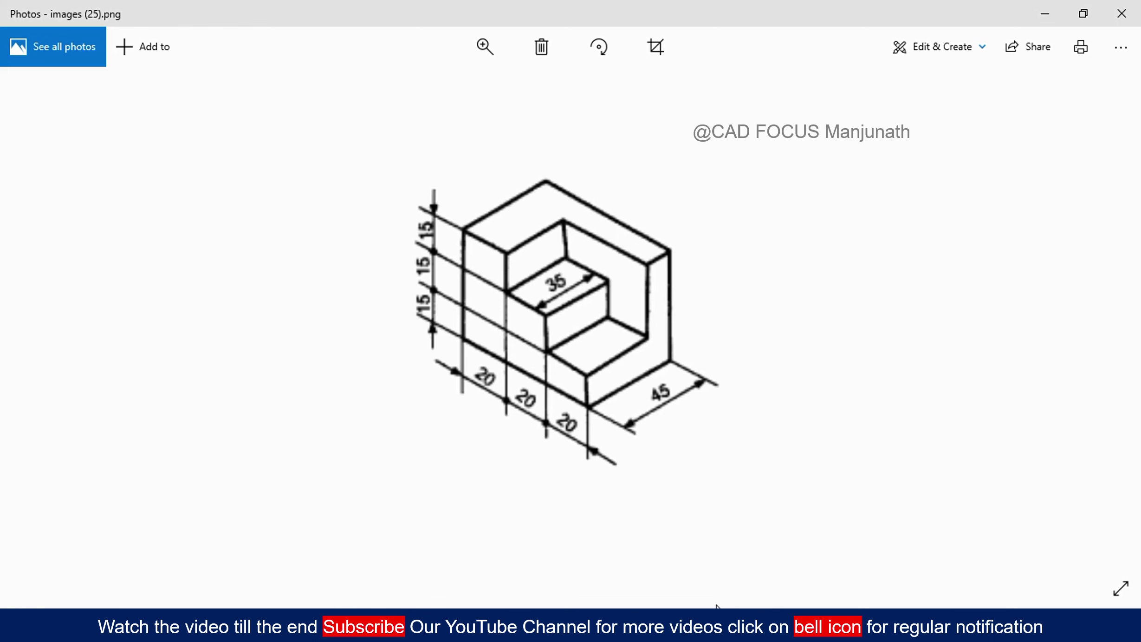
# - From the outline's bottom-right corner, draw a 45-unit edge at 30° on the top isoplane
pyautogui.hotkey('alt', 'Tab')
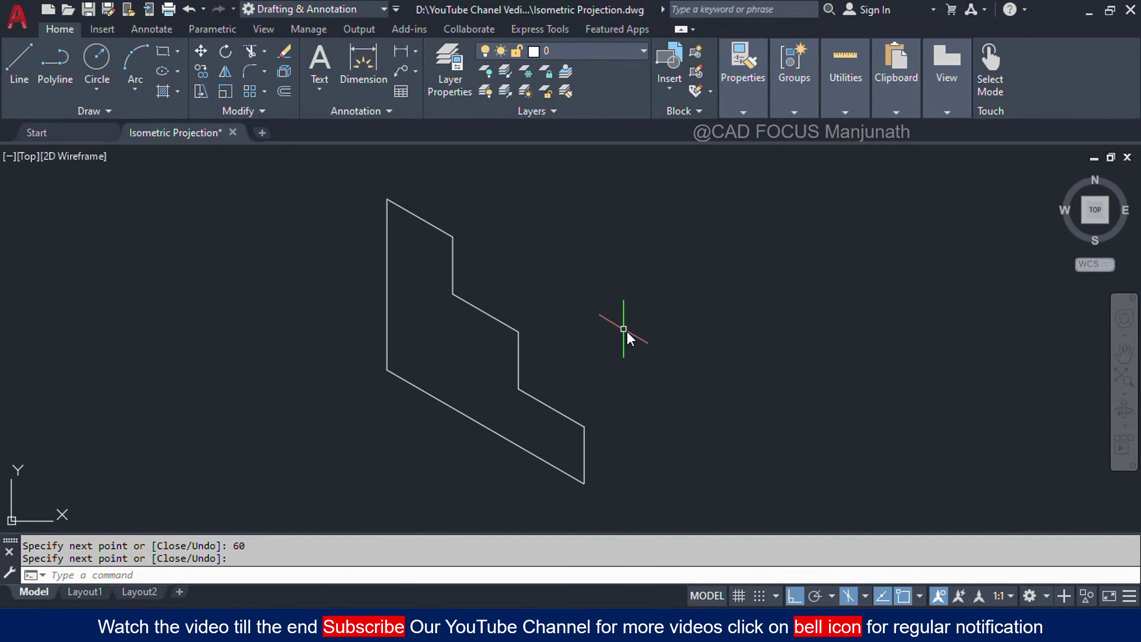
pyautogui.press('Escape')
pyautogui.write('L')
pyautogui.press('Return')
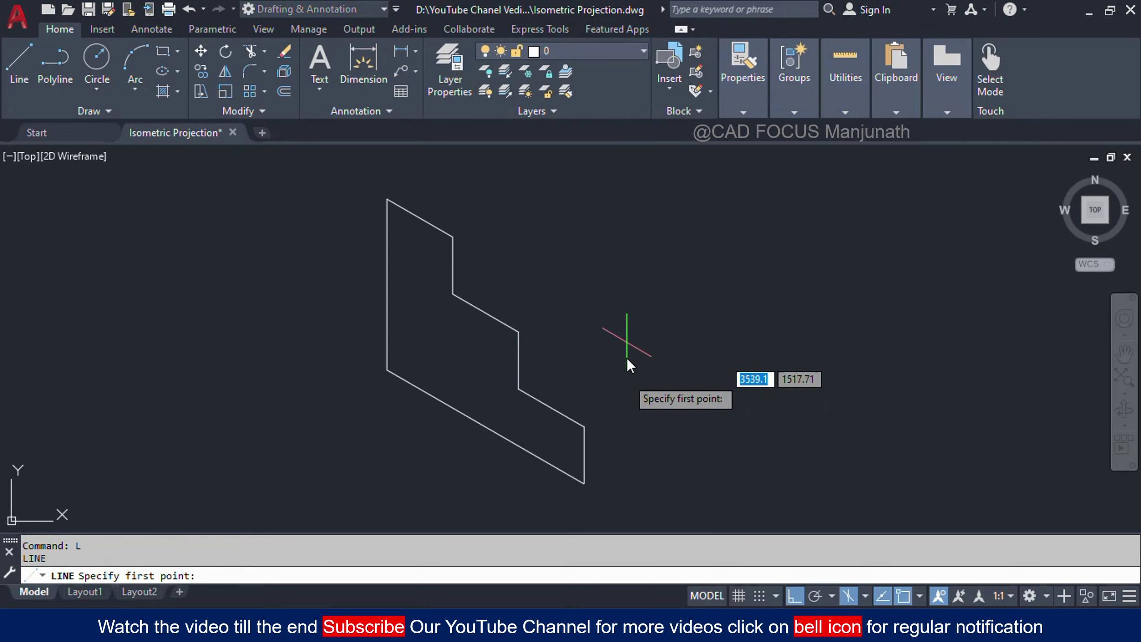
pyautogui.click(584, 483)
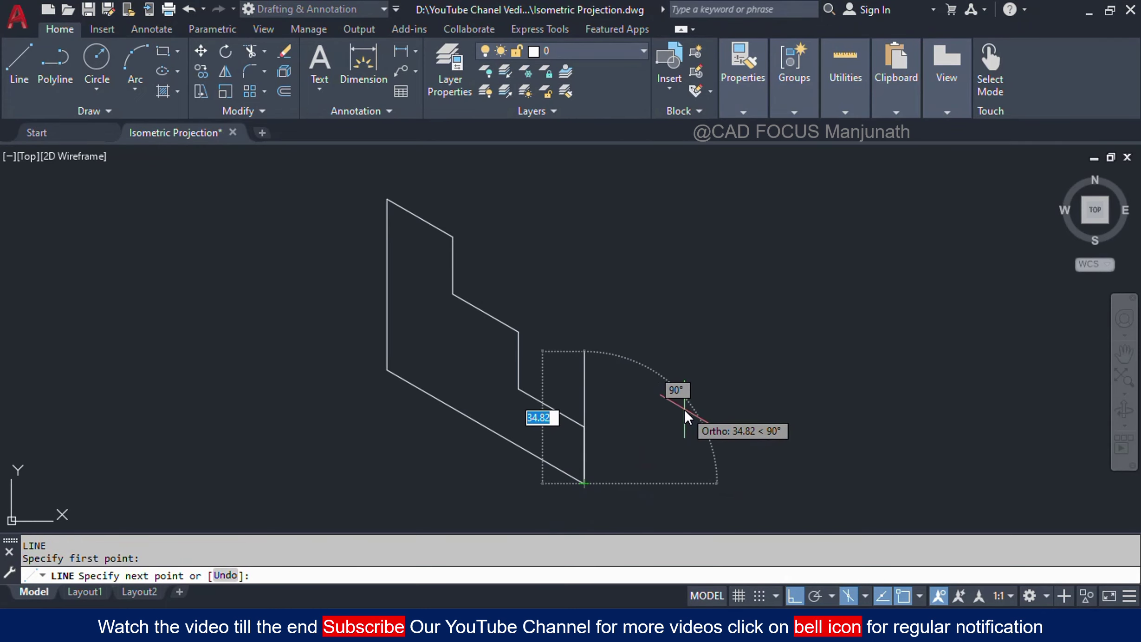
pyautogui.press('F5')
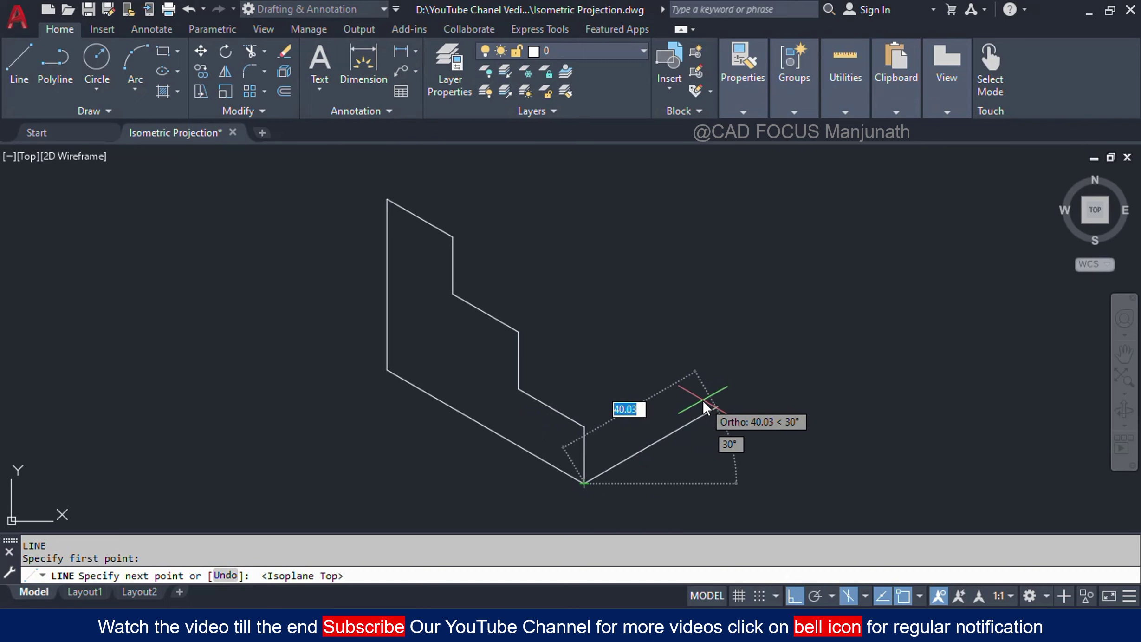
pyautogui.write('45')
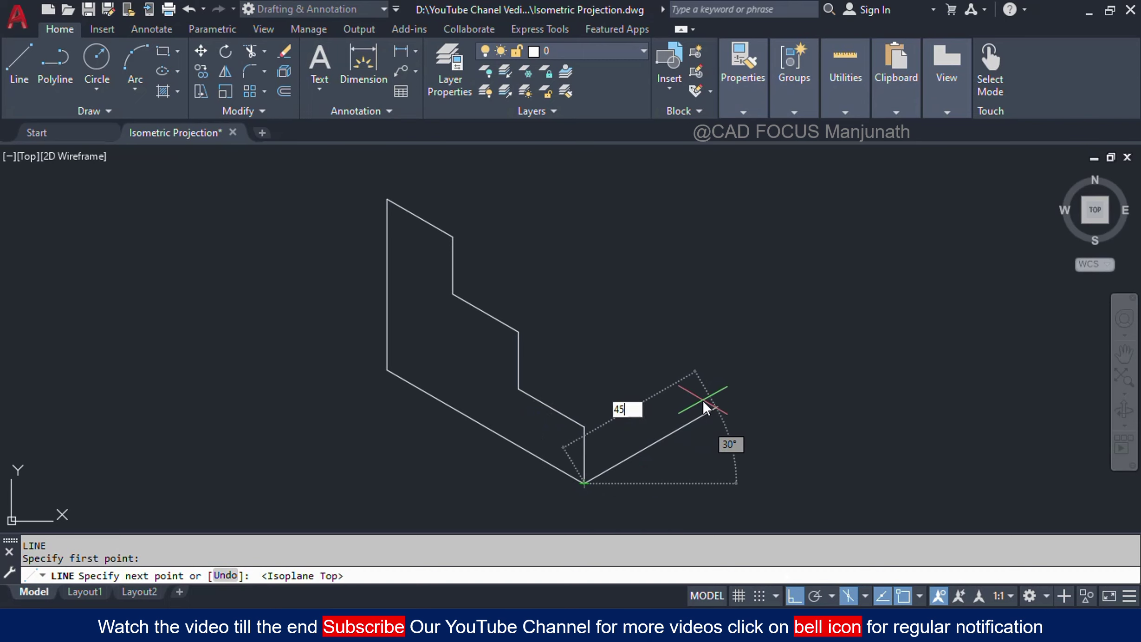
pyautogui.press('Return')
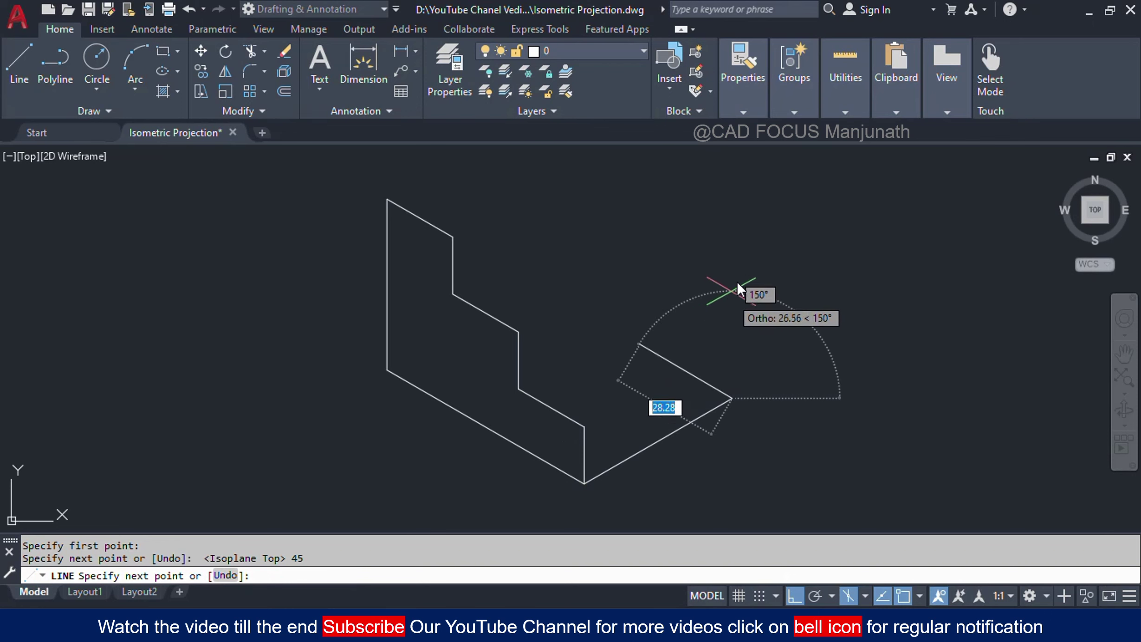
pyautogui.press('F5')
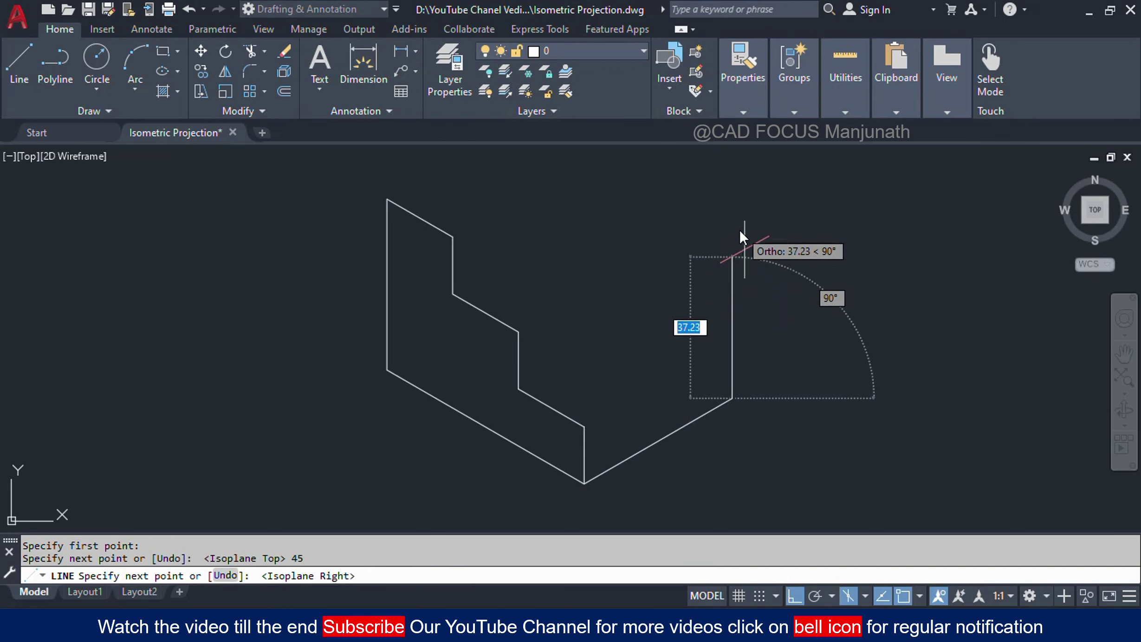
# - Continue with a 45-unit vertical edge, 15 units at 150°, a 30-unit vertical edge, then close to the central corner
pyautogui.hotkey('alt', 'Tab')
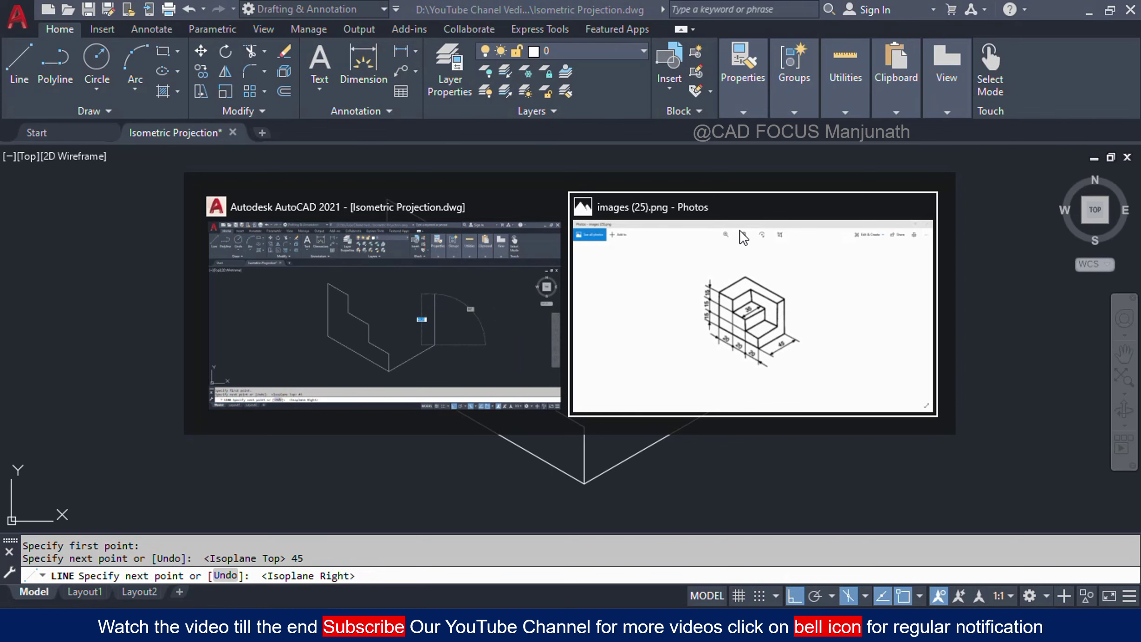
pyautogui.click(743, 237)
pyautogui.hotkey('alt', 'Tab')
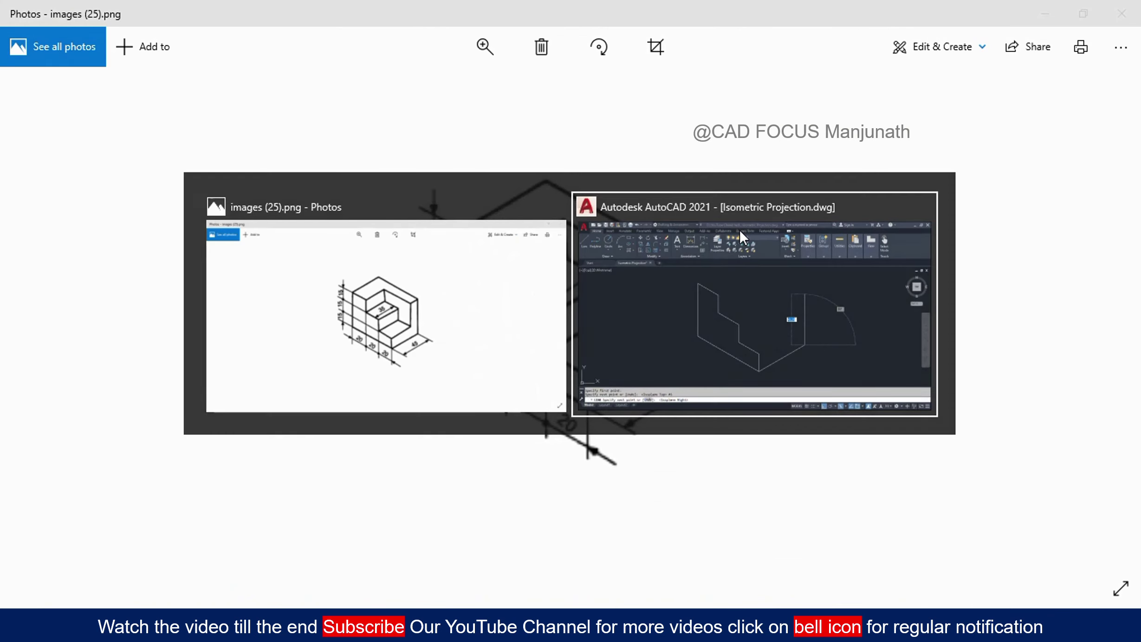
pyautogui.click(740, 230)
pyautogui.write('45')
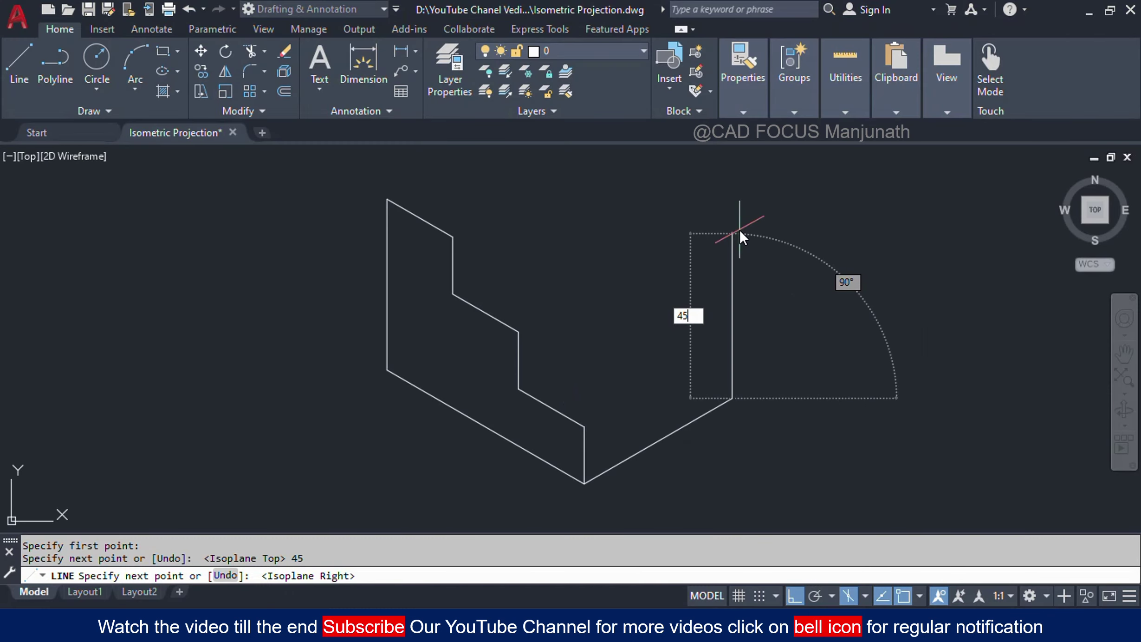
pyautogui.press('Return')
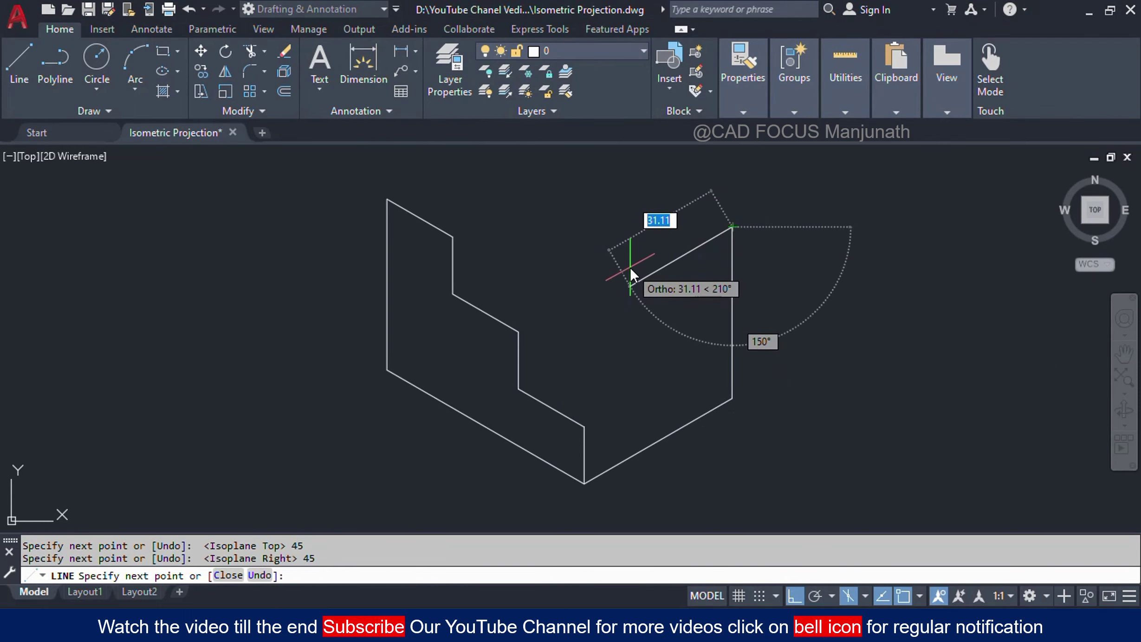
pyautogui.write('15')
pyautogui.press('Return')
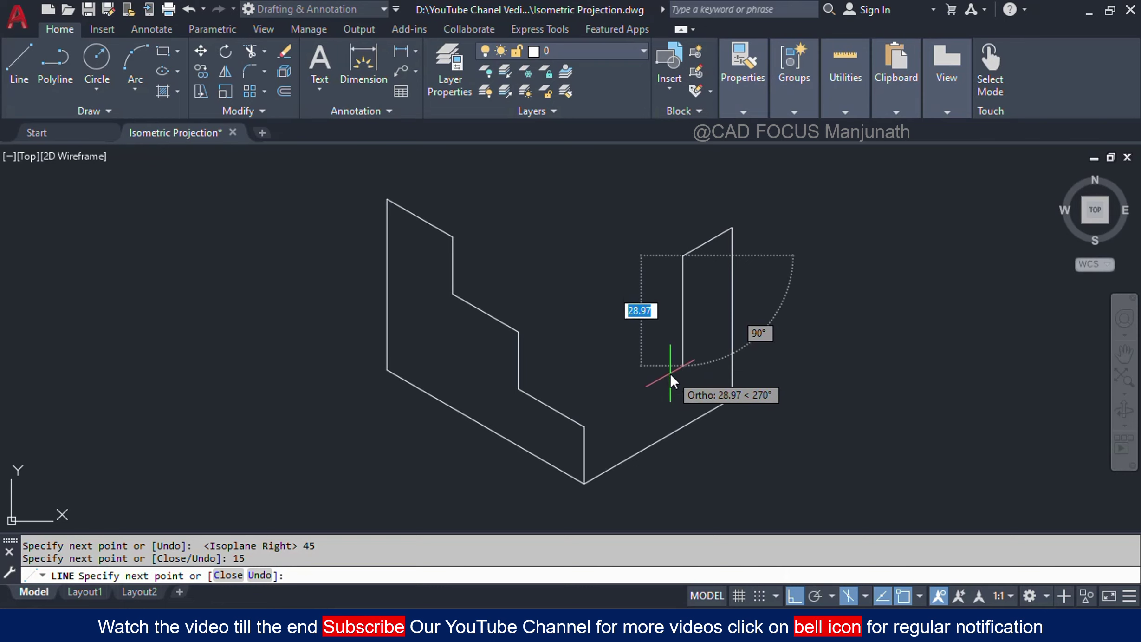
pyautogui.write('30')
pyautogui.press('Return')
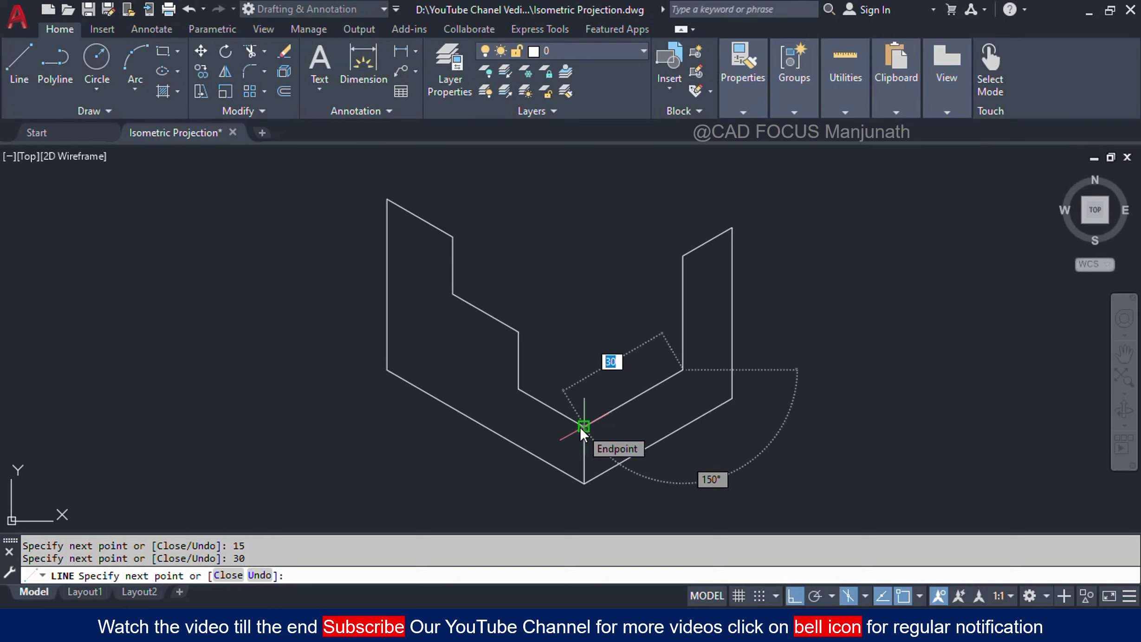
pyautogui.click(580, 427)
pyautogui.rightClick(581, 427)
pyautogui.click(633, 231)
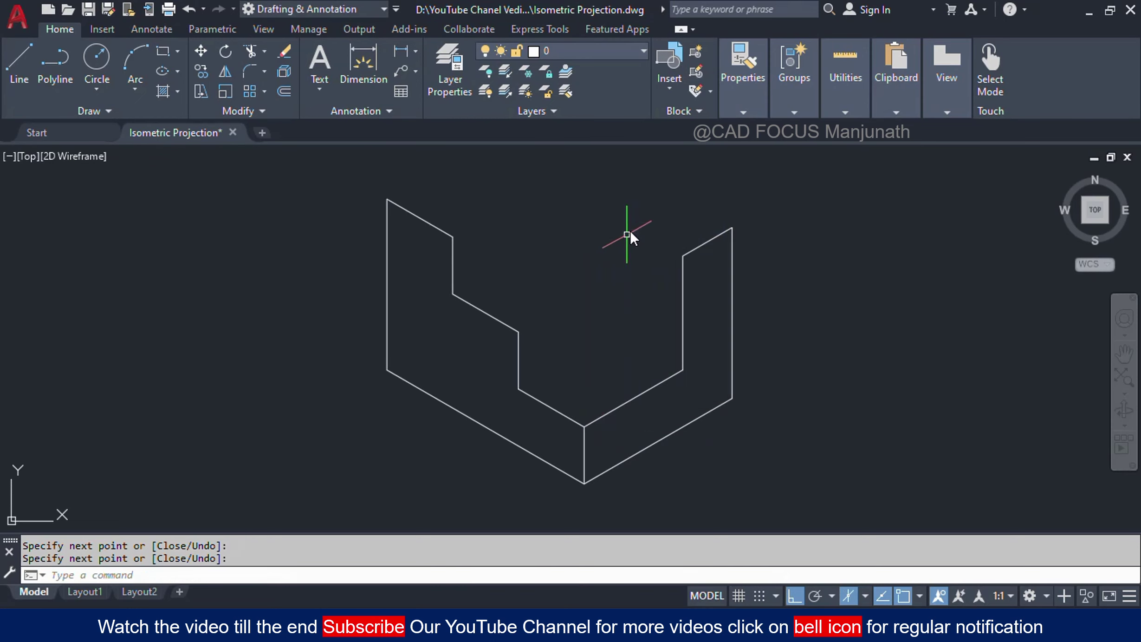
pyautogui.moveTo(585, 240); pyautogui.dragTo(541, 280, button='middle')
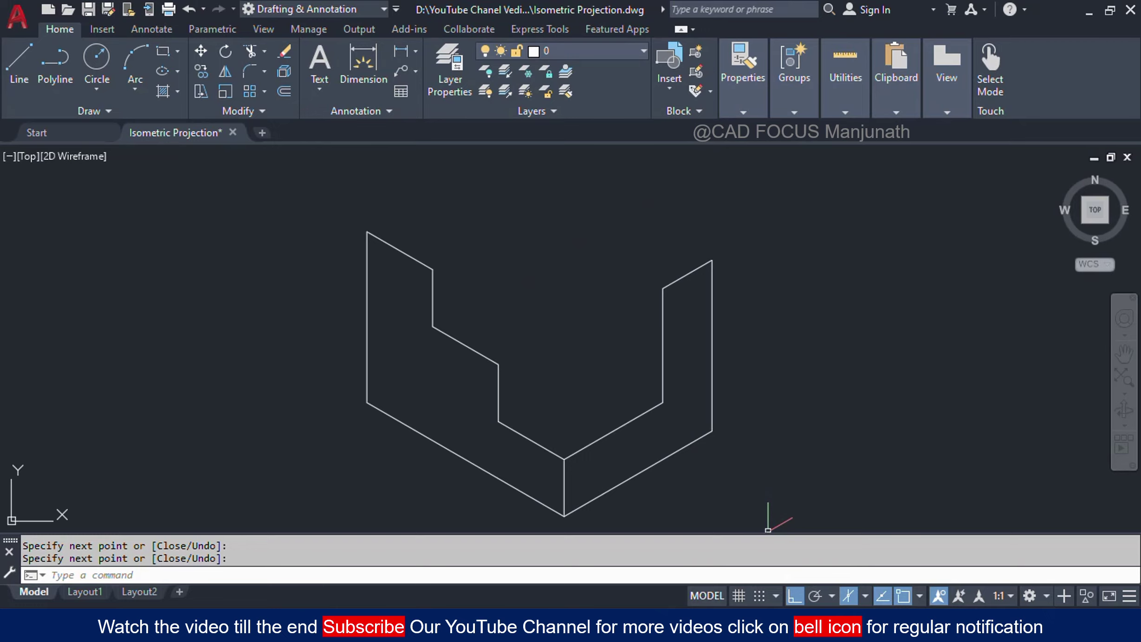
pyautogui.hotkey('alt', 'Tab')
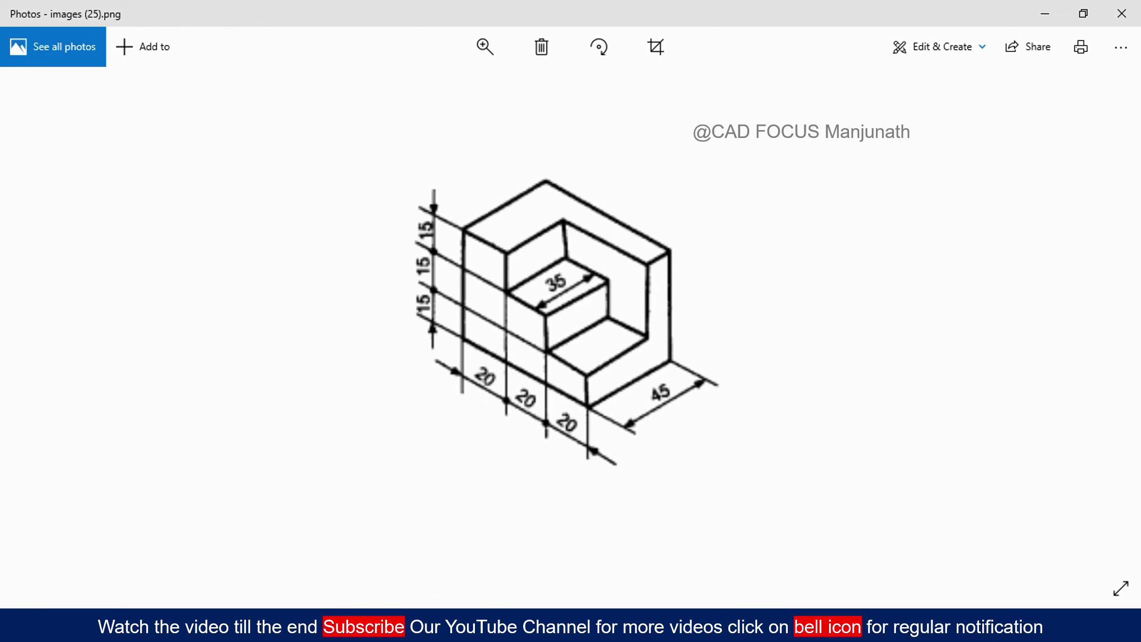
pyautogui.hotkey('alt', 'Tab')
# - From the top-left corner, draw a 45-unit back edge at 30°, then 60 units at 330°
pyautogui.write('l')
pyautogui.press('Return')
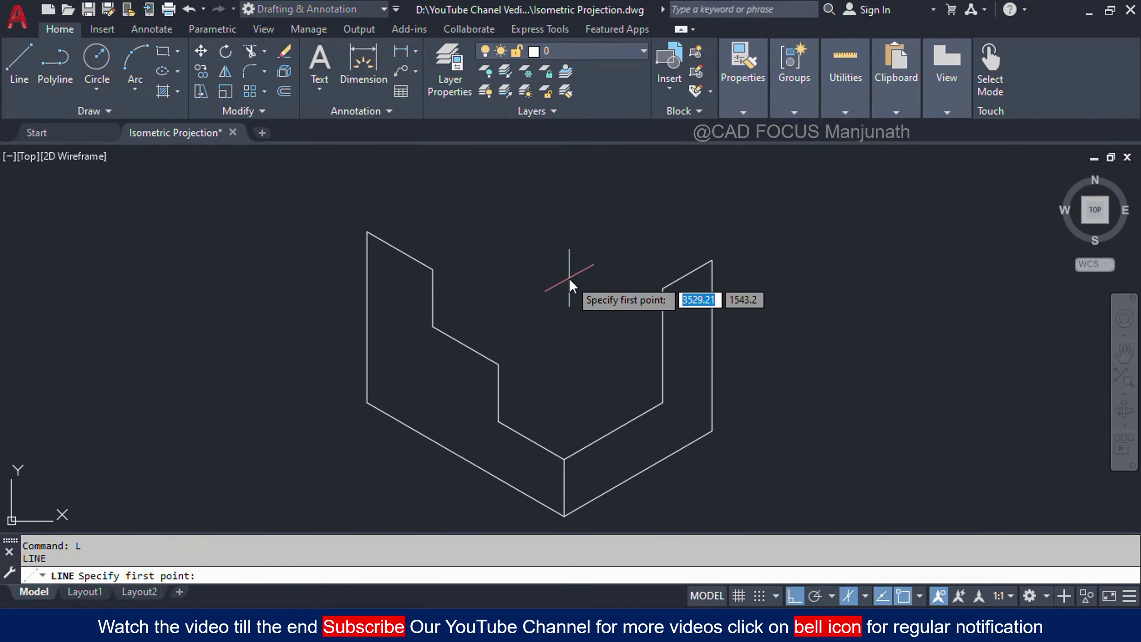
pyautogui.click(367, 232)
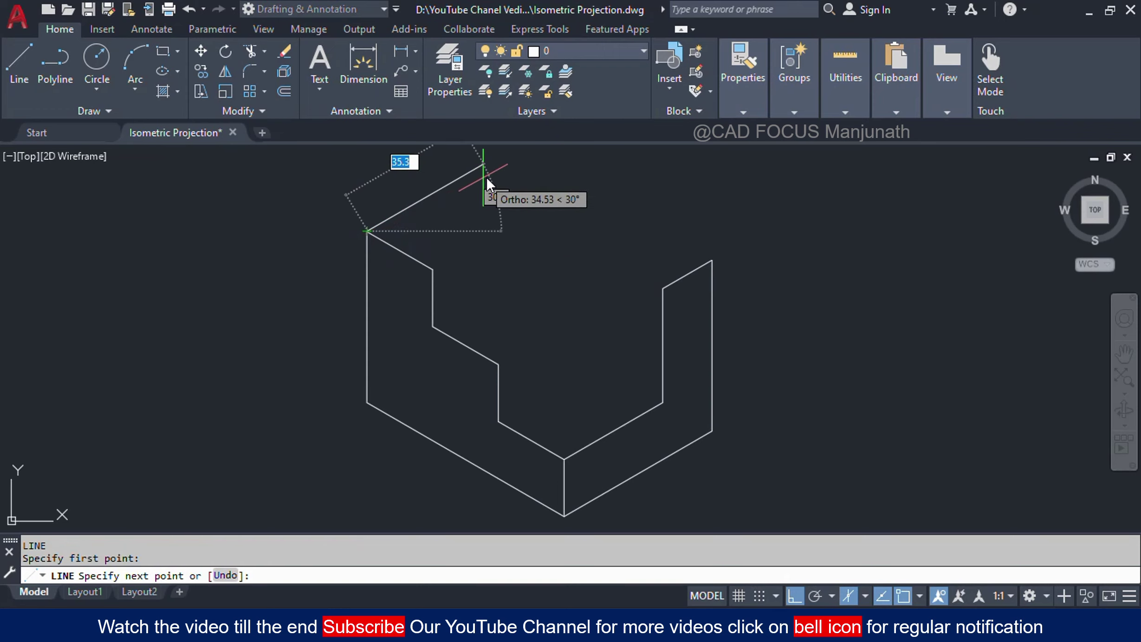
pyautogui.write('45')
pyautogui.press('Return')
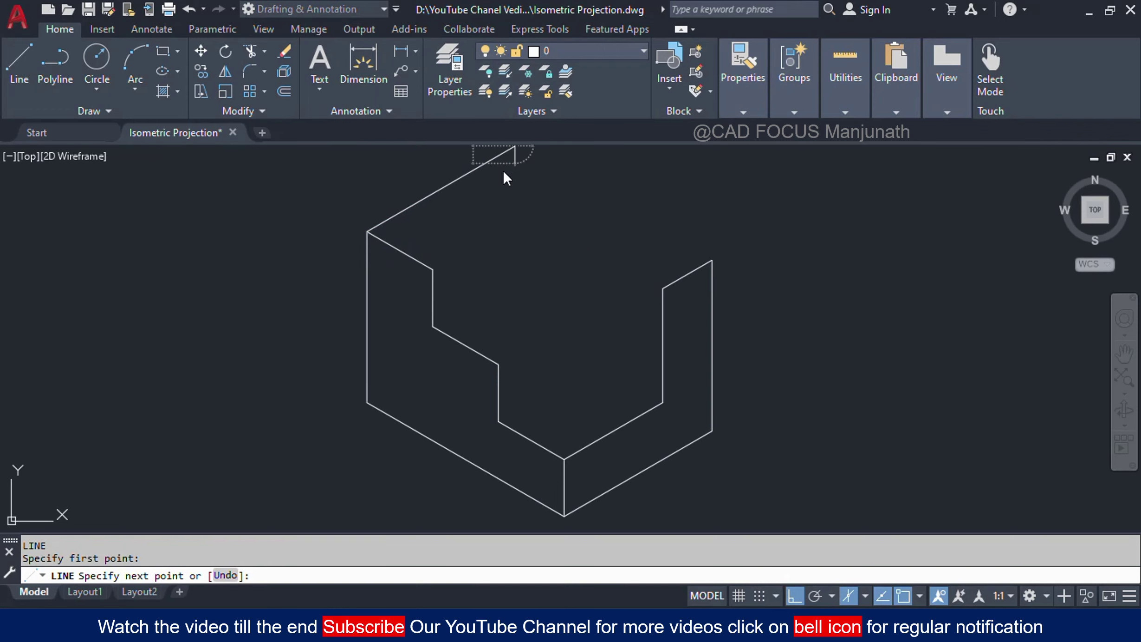
pyautogui.moveTo(566, 196); pyautogui.dragTo(554, 216, button='middle')
pyautogui.scroll(-2, 554, 216)
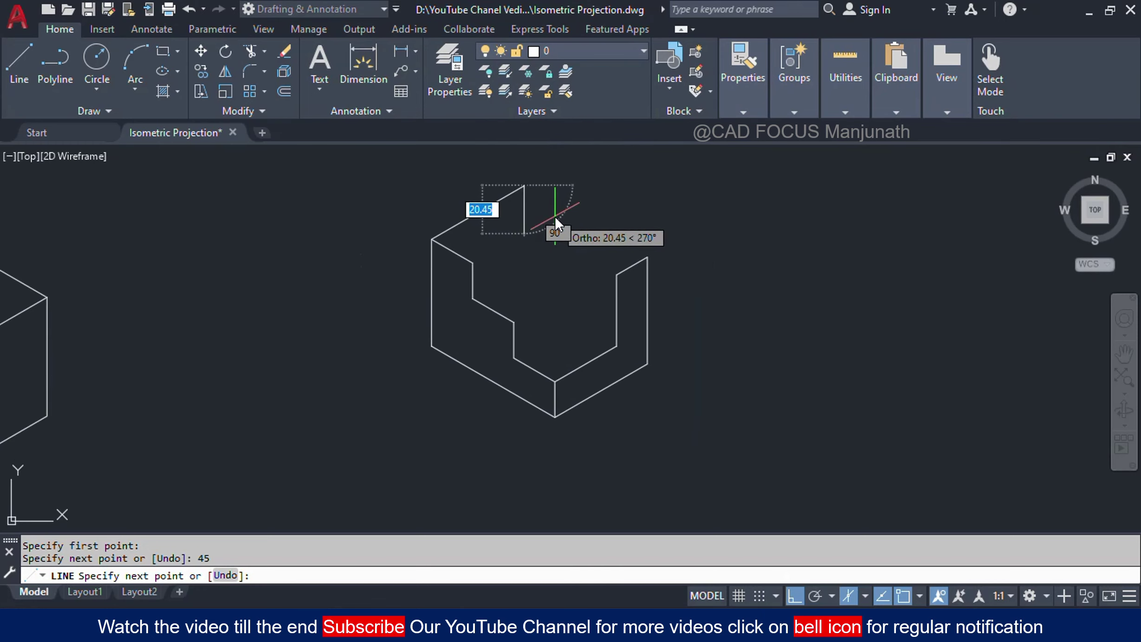
pyautogui.scroll(2, 554, 216)
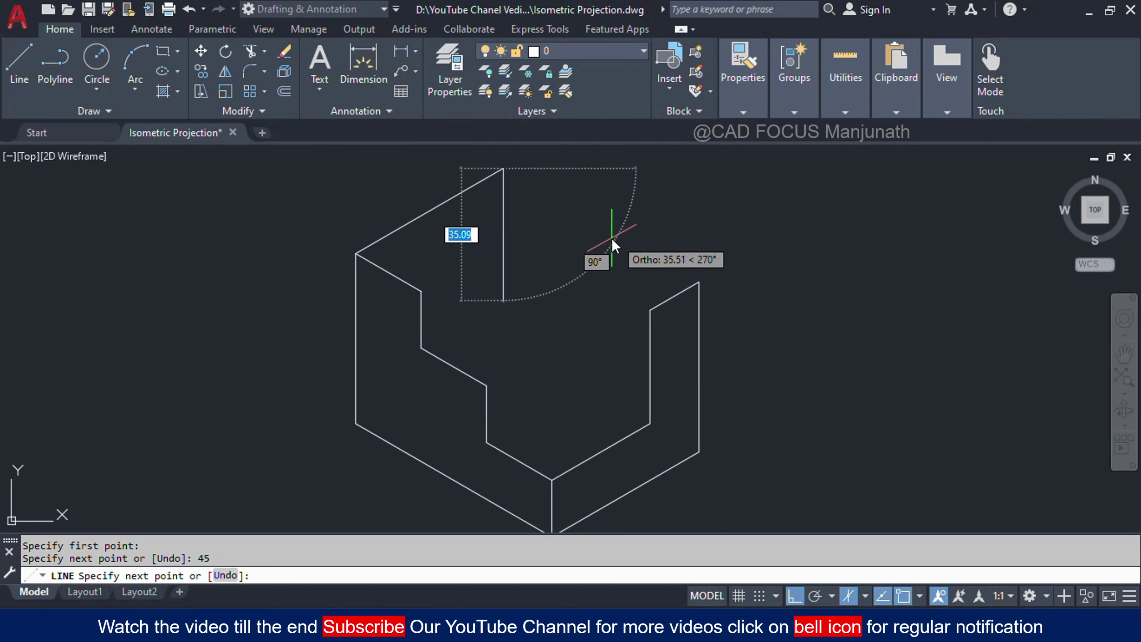
pyautogui.press('F5')
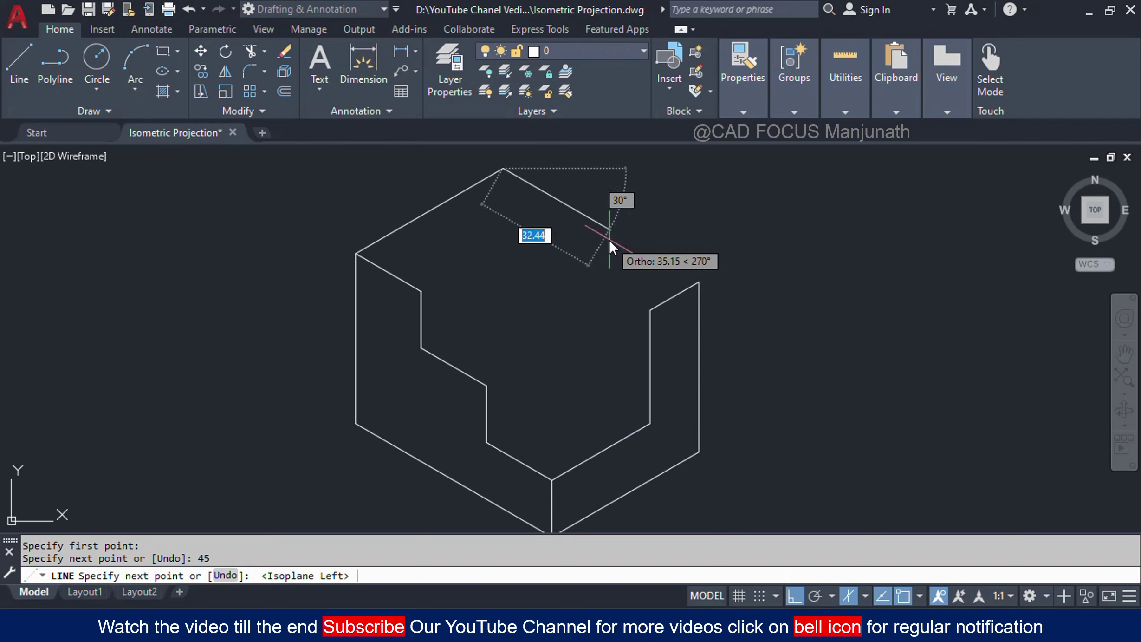
pyautogui.write('60')
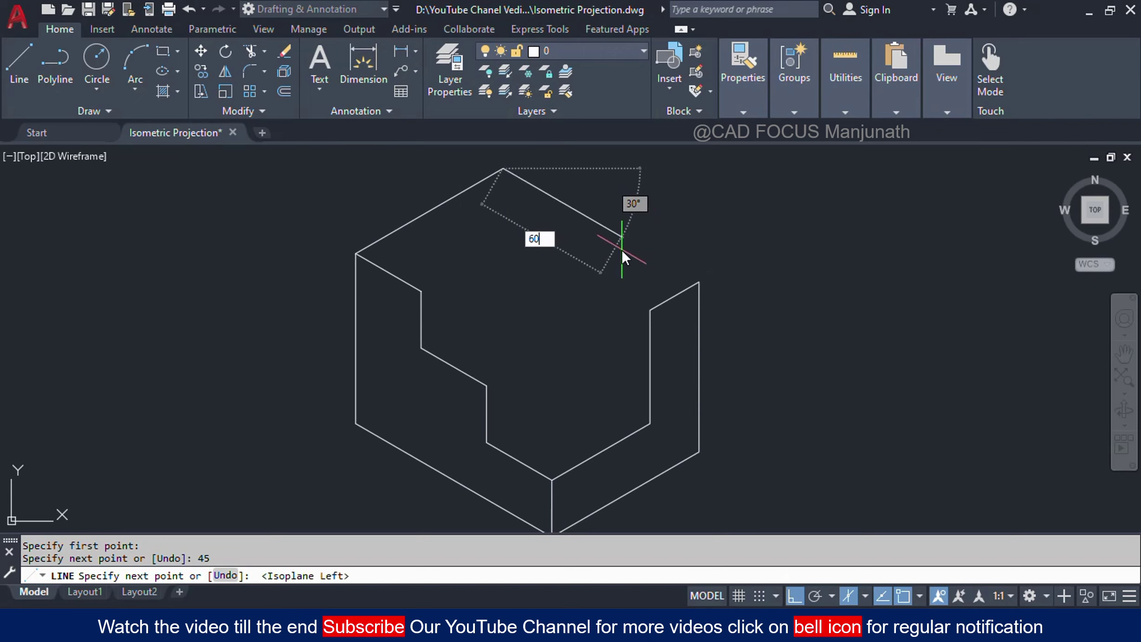
pyautogui.press('Return')
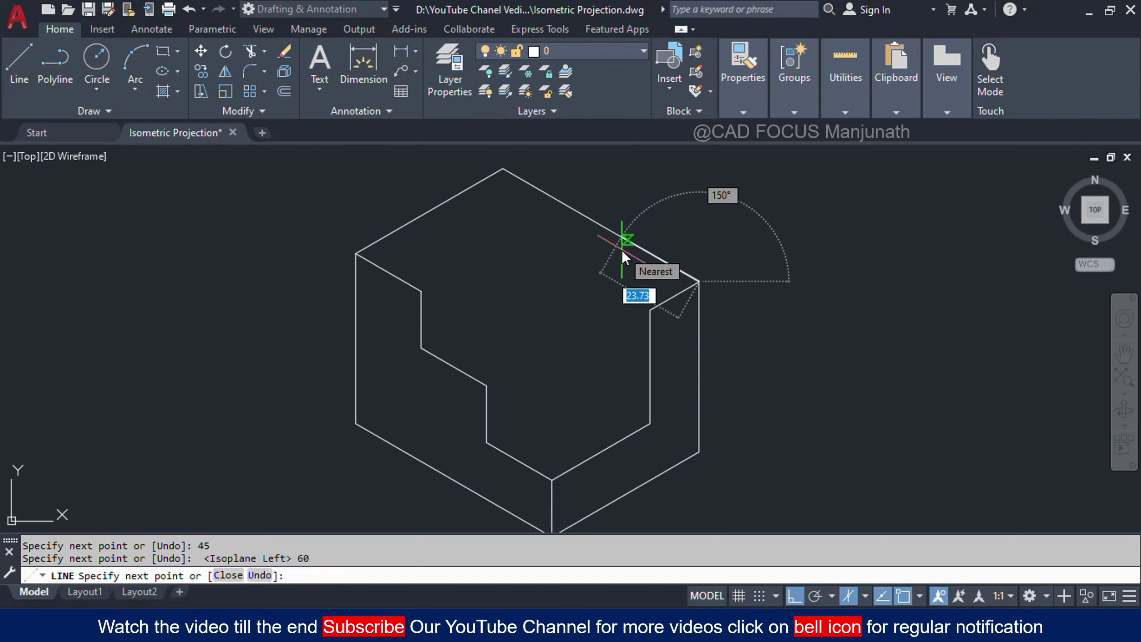
pyautogui.press('Return')
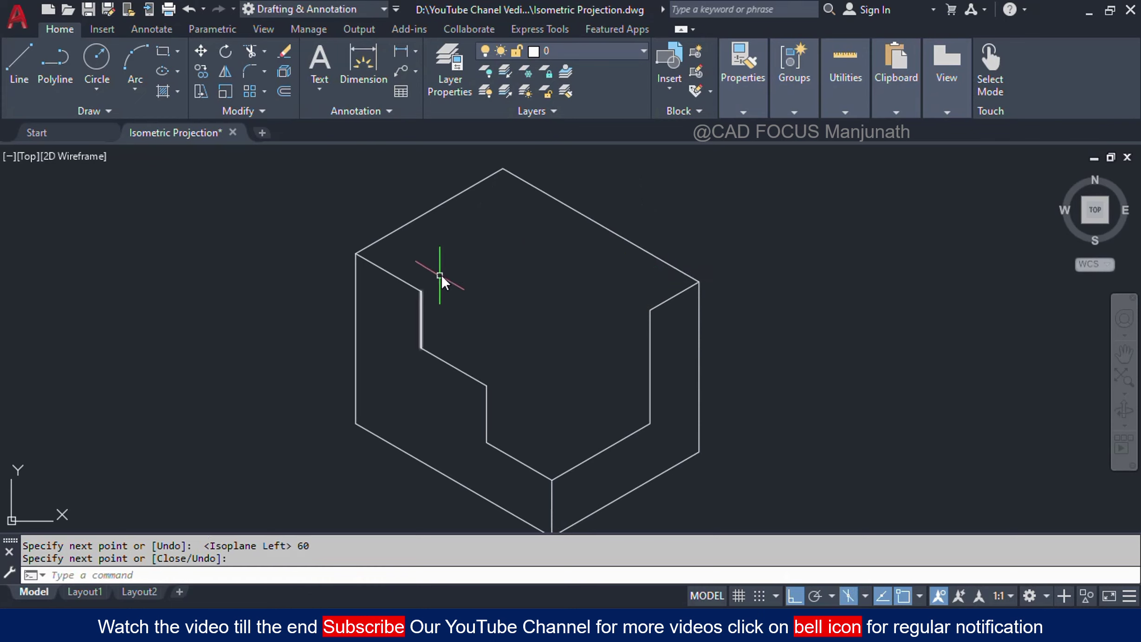
# - From the upper step's corner, draw a 30-unit edge back and join it to the right side's top corner
pyautogui.write('L')
pyautogui.press('Return')
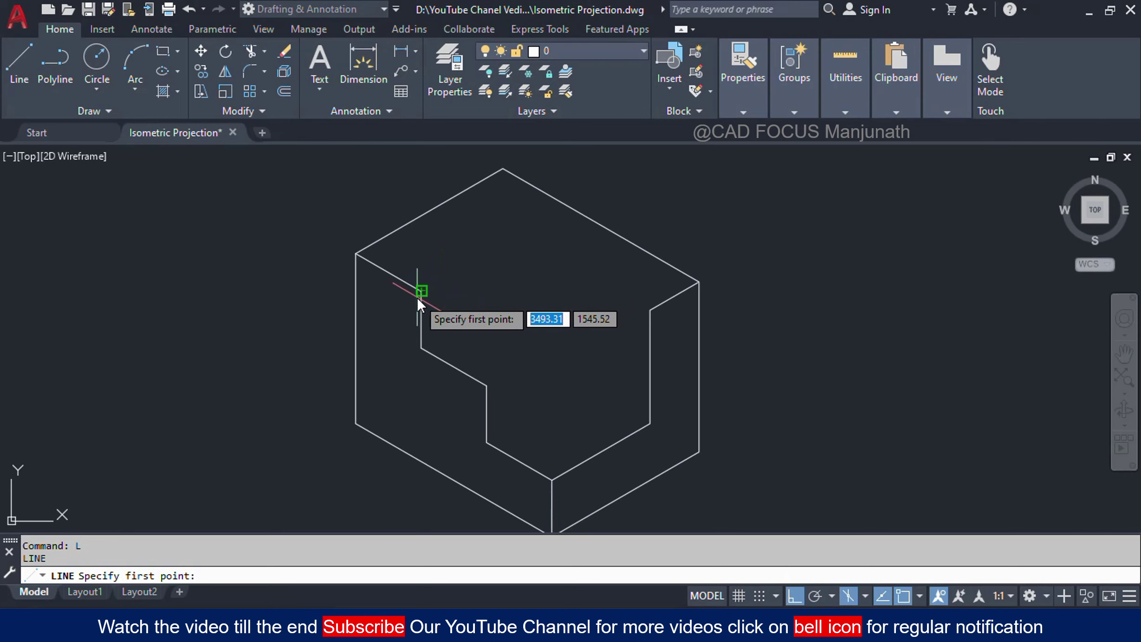
pyautogui.click(421, 292)
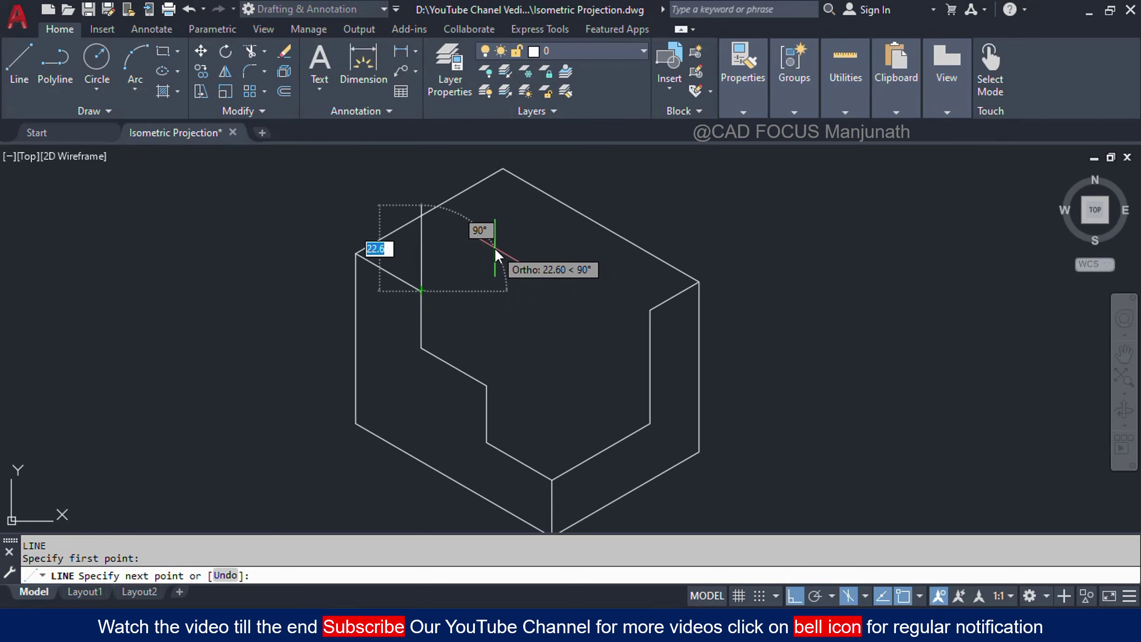
pyautogui.press('F5')
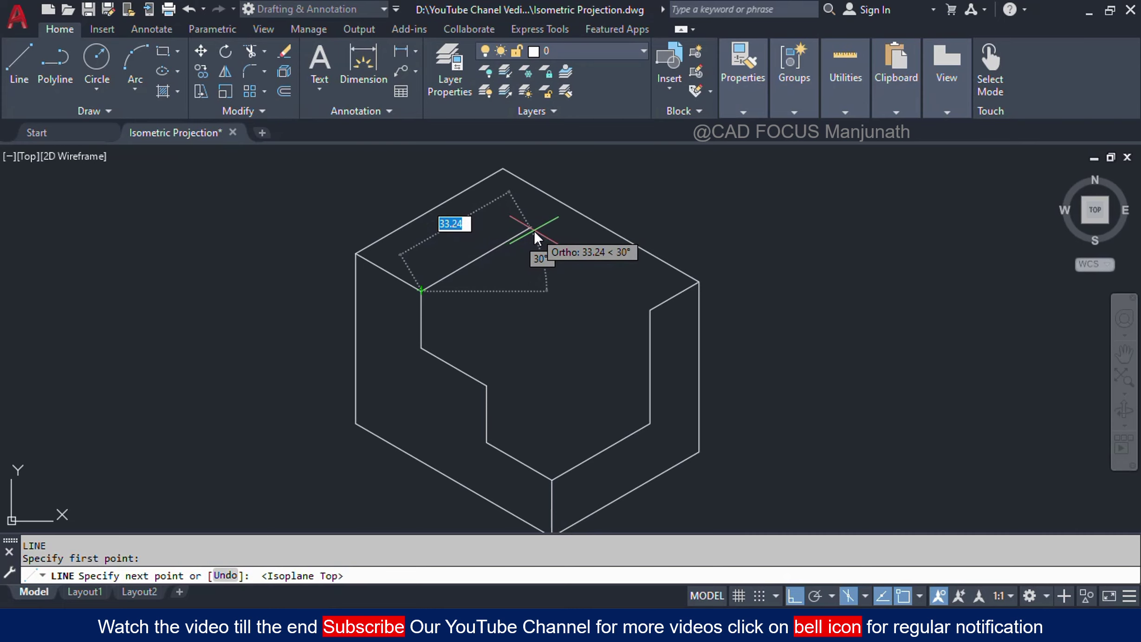
pyautogui.write('30')
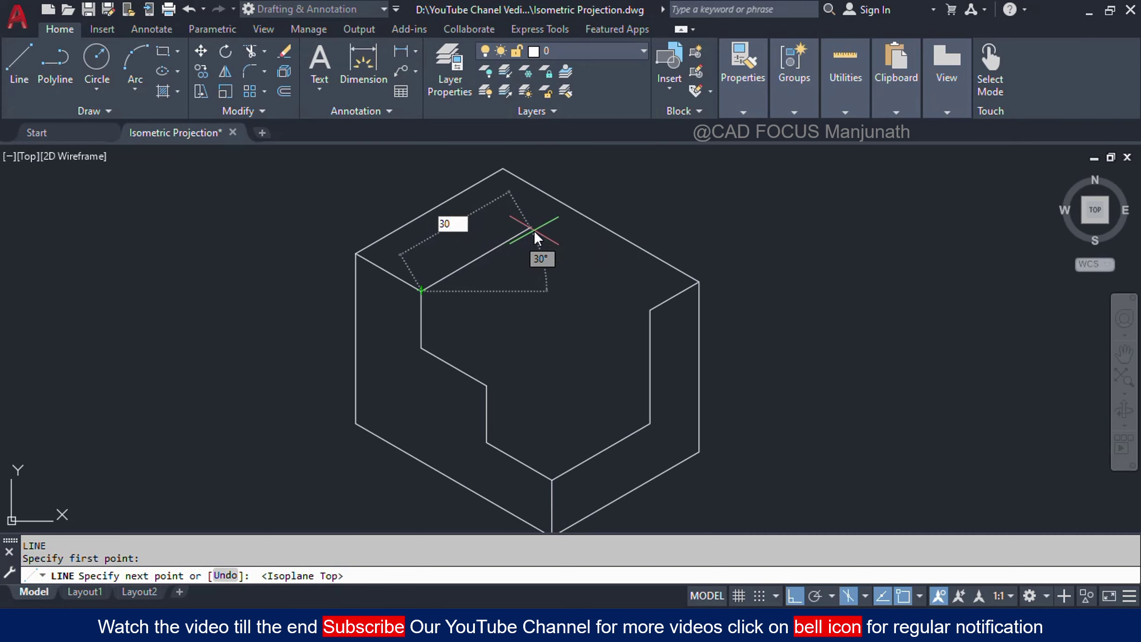
pyautogui.press('BackSpace')
pyautogui.write('5')
pyautogui.press('Return')
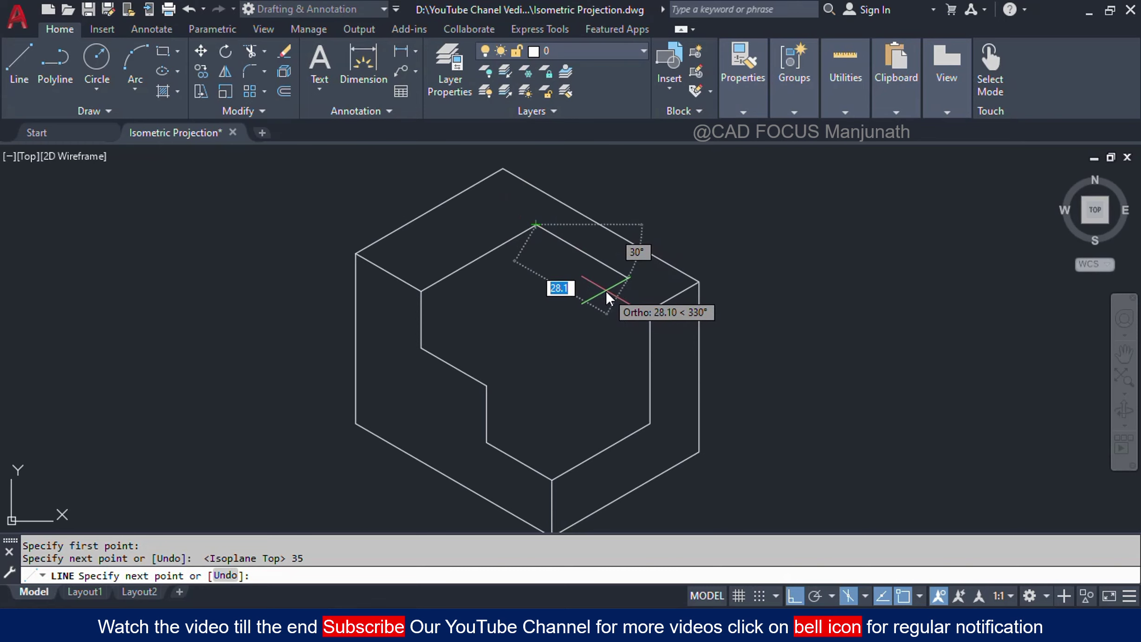
pyautogui.hotkey('ctrl', 'z')
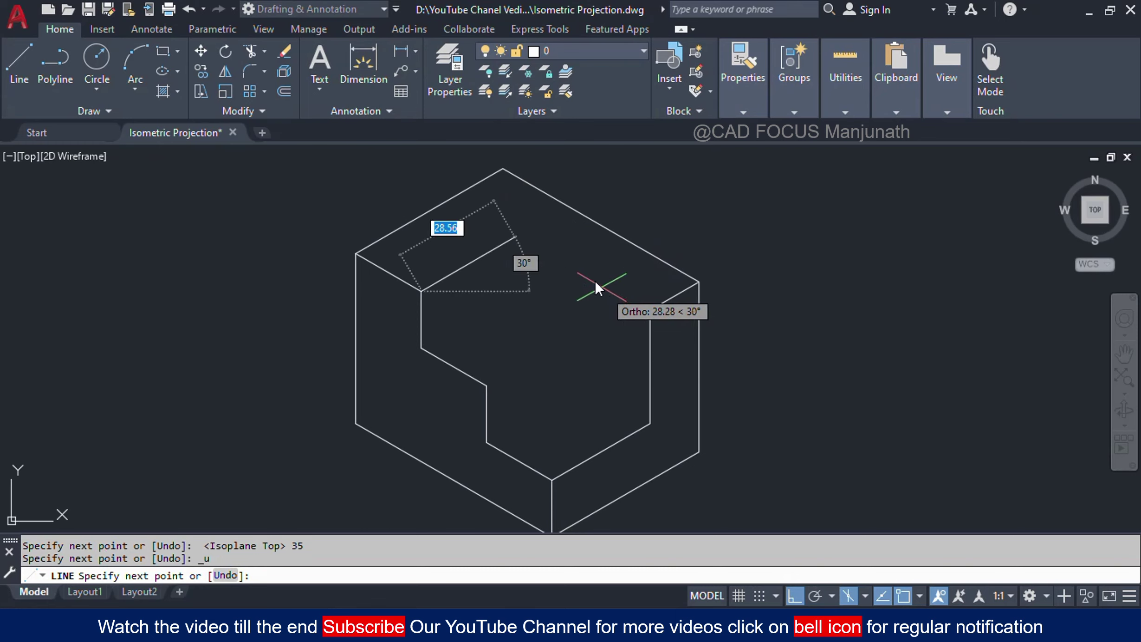
pyautogui.write('30')
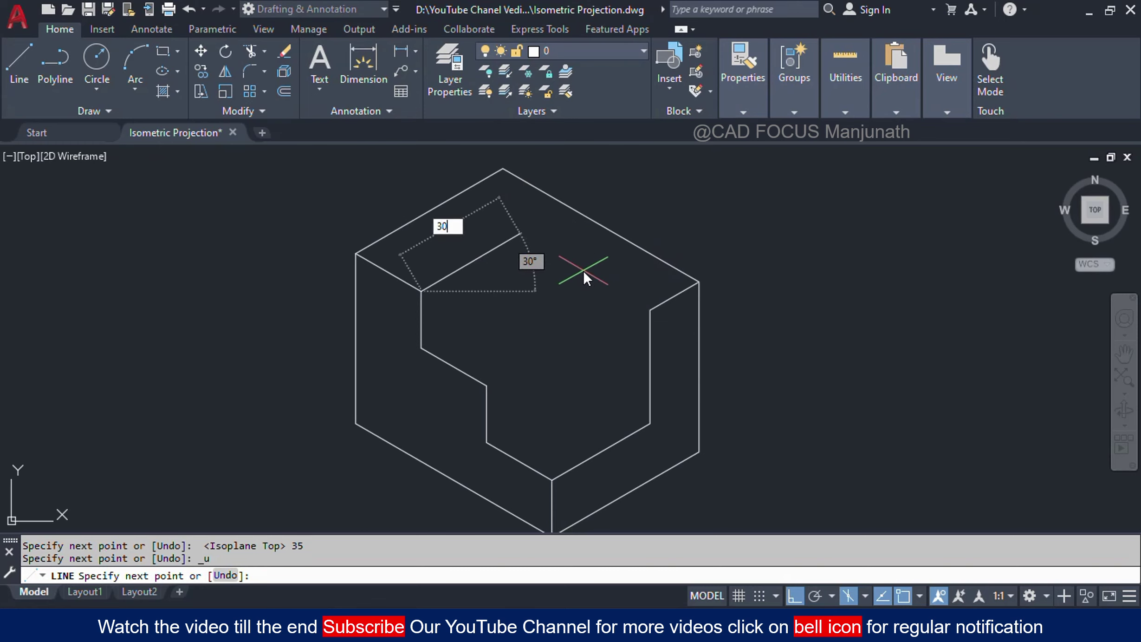
pyautogui.press('Return')
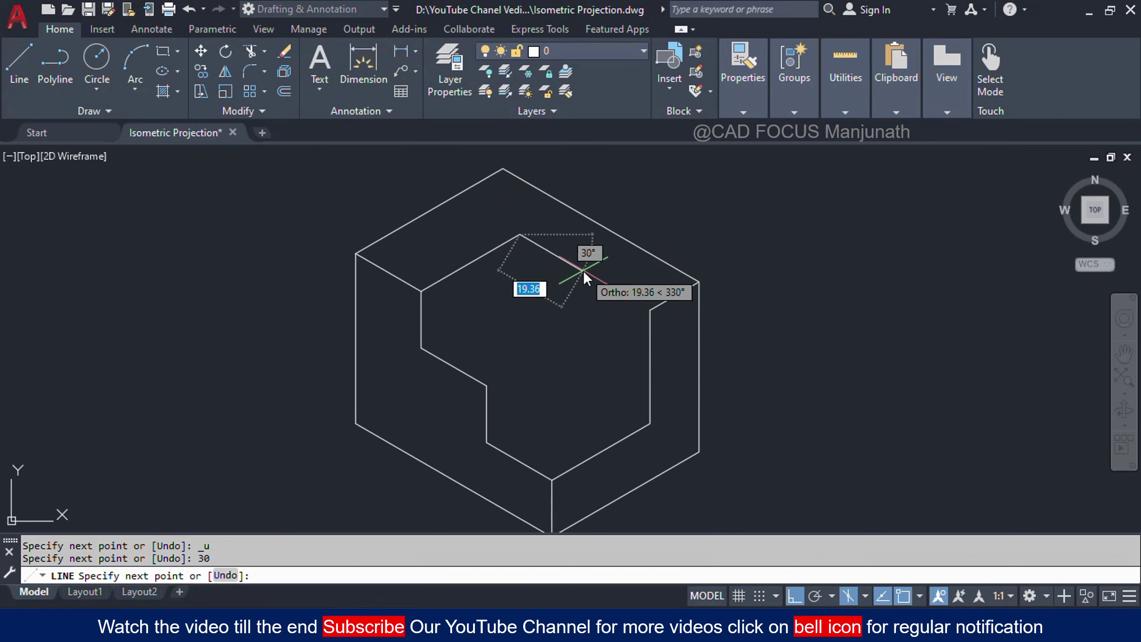
pyautogui.click(647, 311)
pyautogui.rightClick(647, 311)
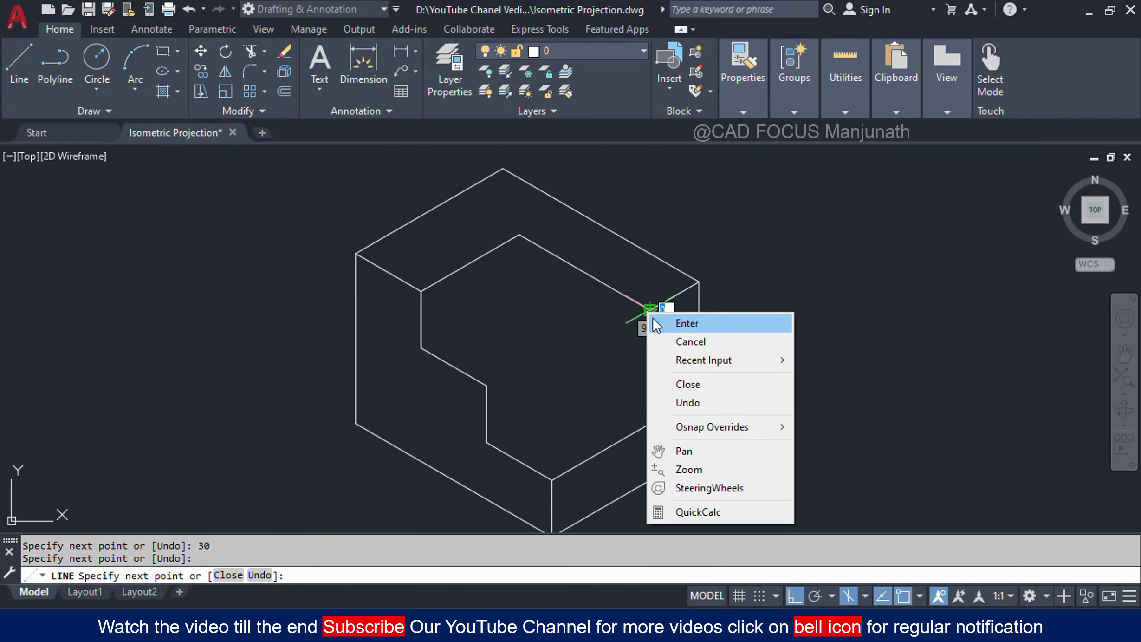
pyautogui.click(652, 319)
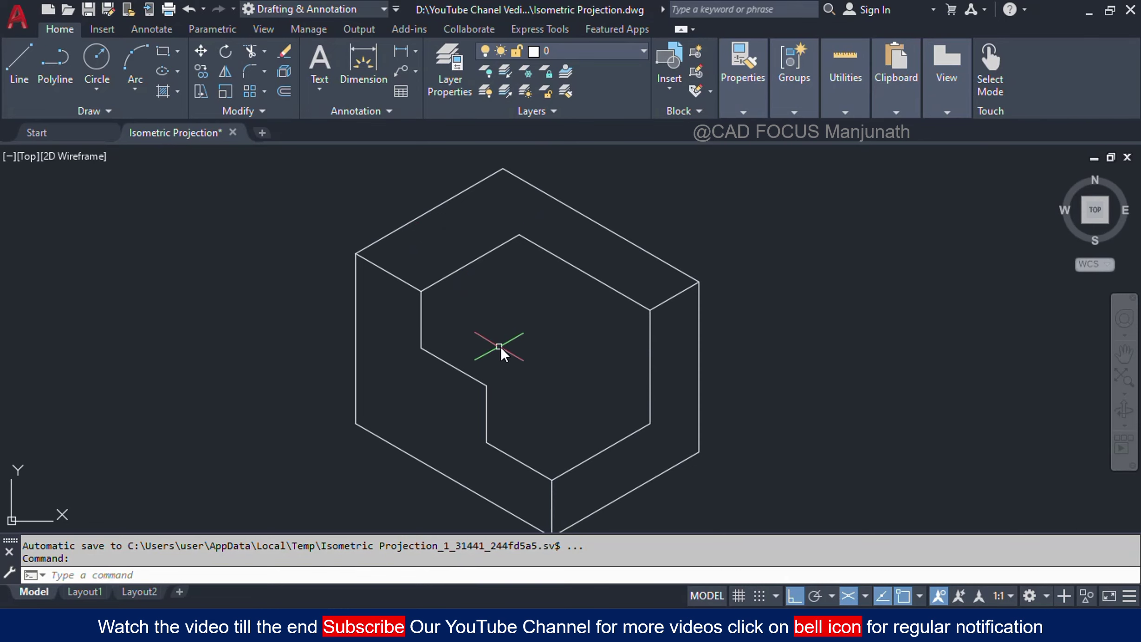
pyautogui.hotkey('alt', 'Tab')
pyautogui.hotkey('alt', 'Tab')
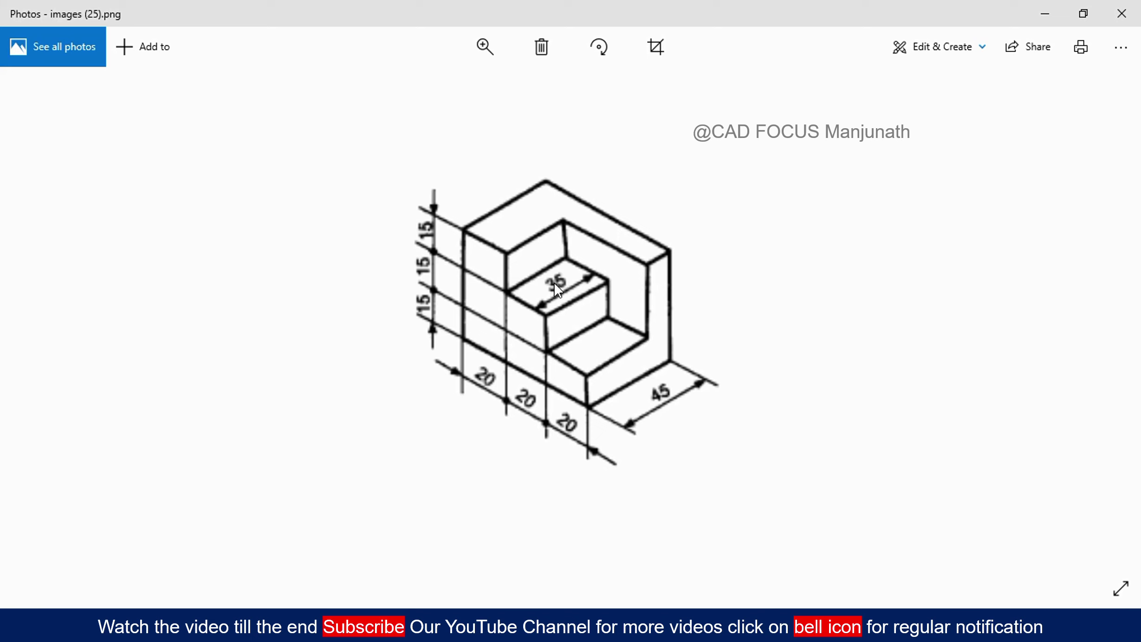
pyautogui.moveTo(716, 633)
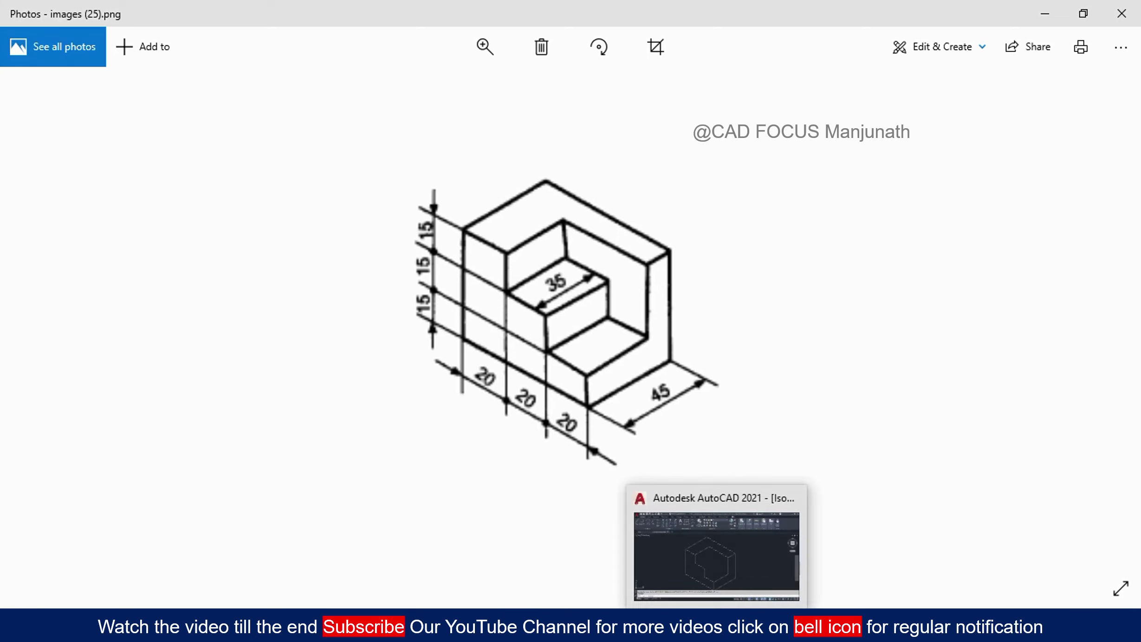
pyautogui.click(702, 535)
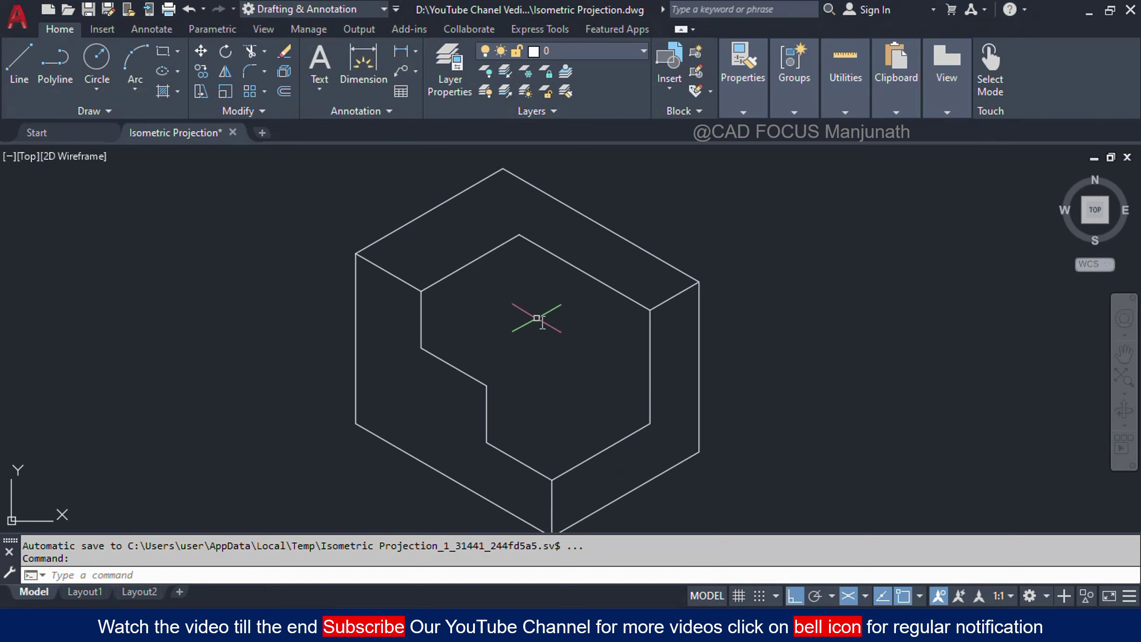
# - Draw three 30-unit receding edges from the inner step, lower step and lower inner corners
pyautogui.write('L')
pyautogui.press('Return')
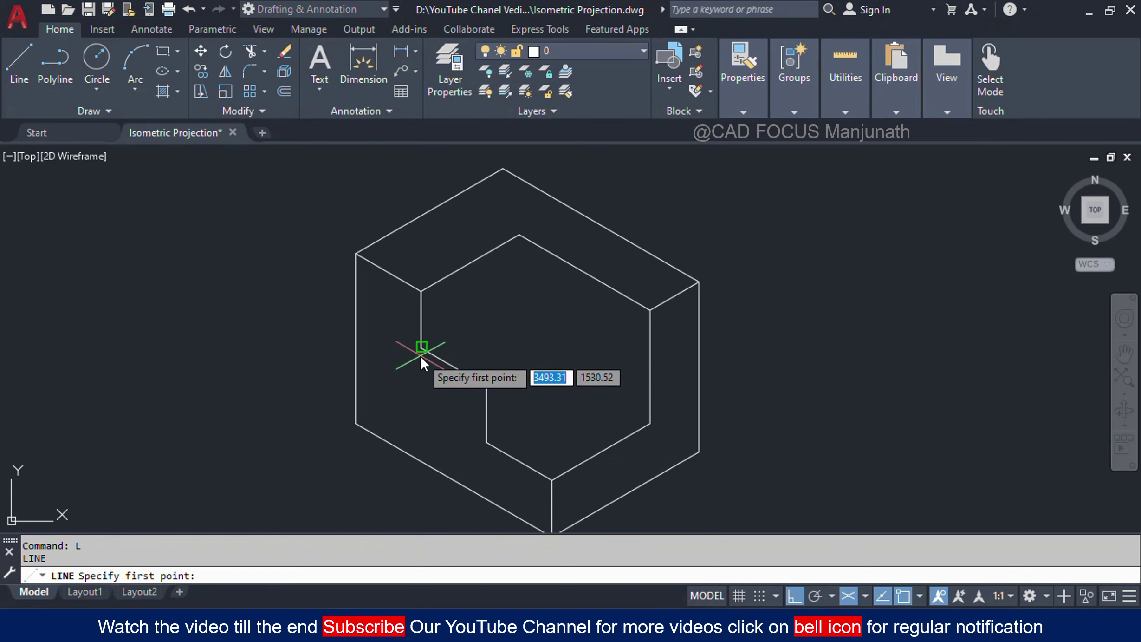
pyautogui.click(421, 347)
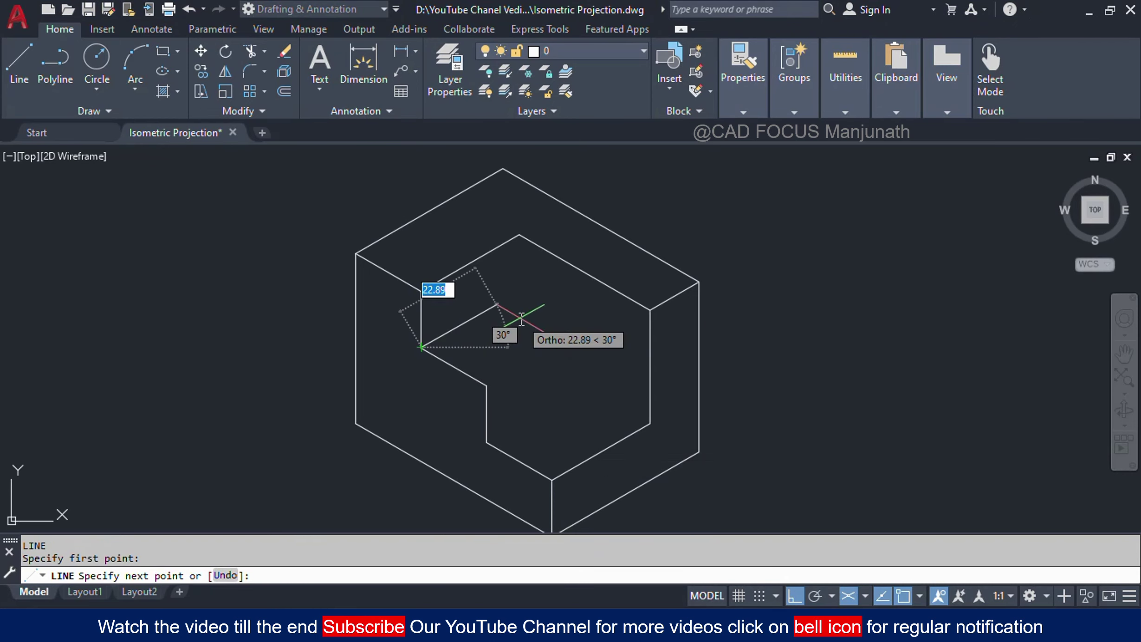
pyautogui.write('30')
pyautogui.press('Return')
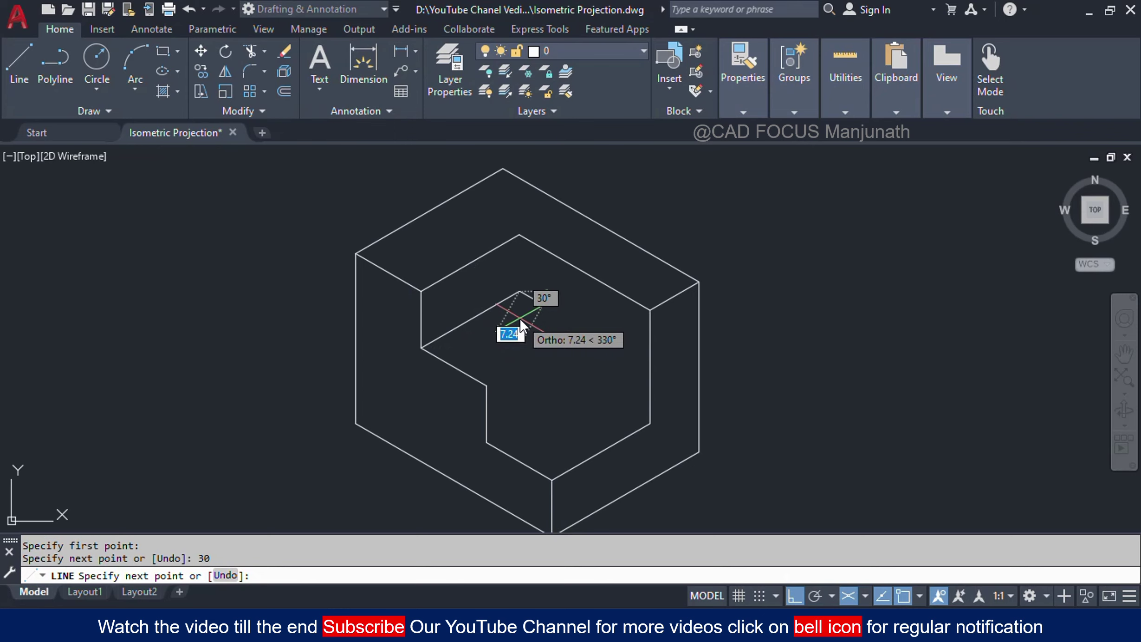
pyautogui.press('Return')
pyautogui.press('Return')
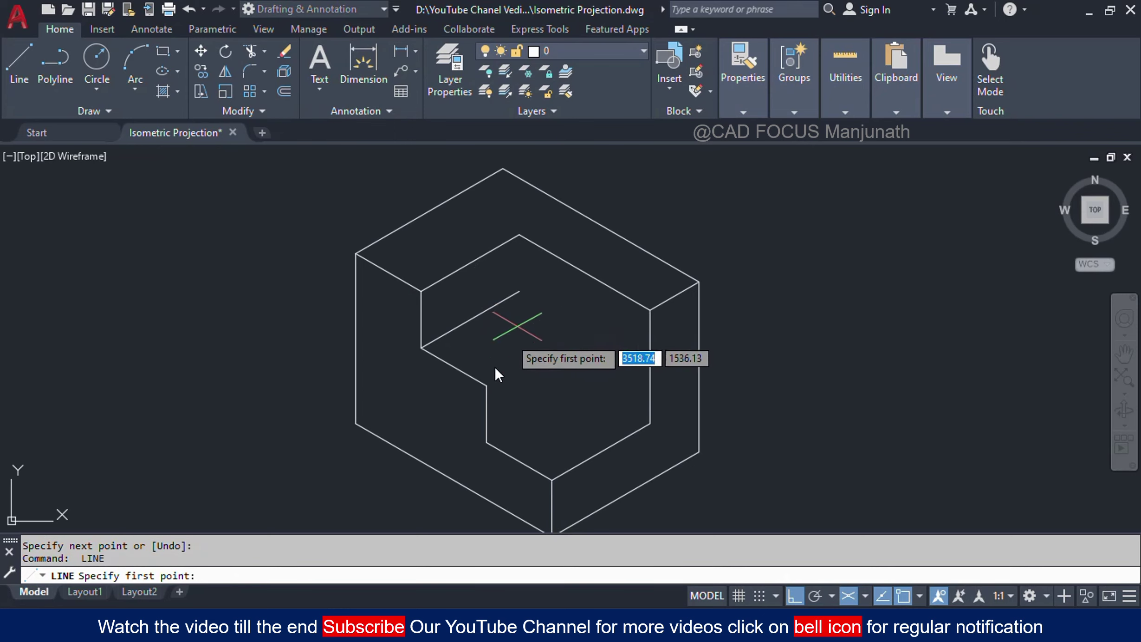
pyautogui.click(487, 385)
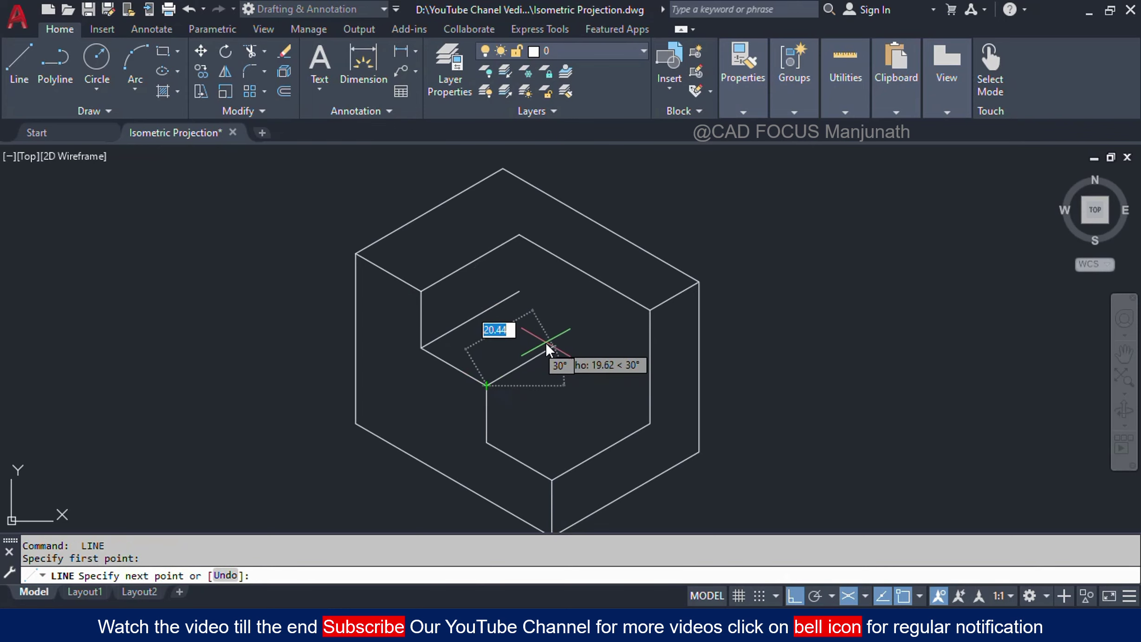
pyautogui.write('30')
pyautogui.press('Return')
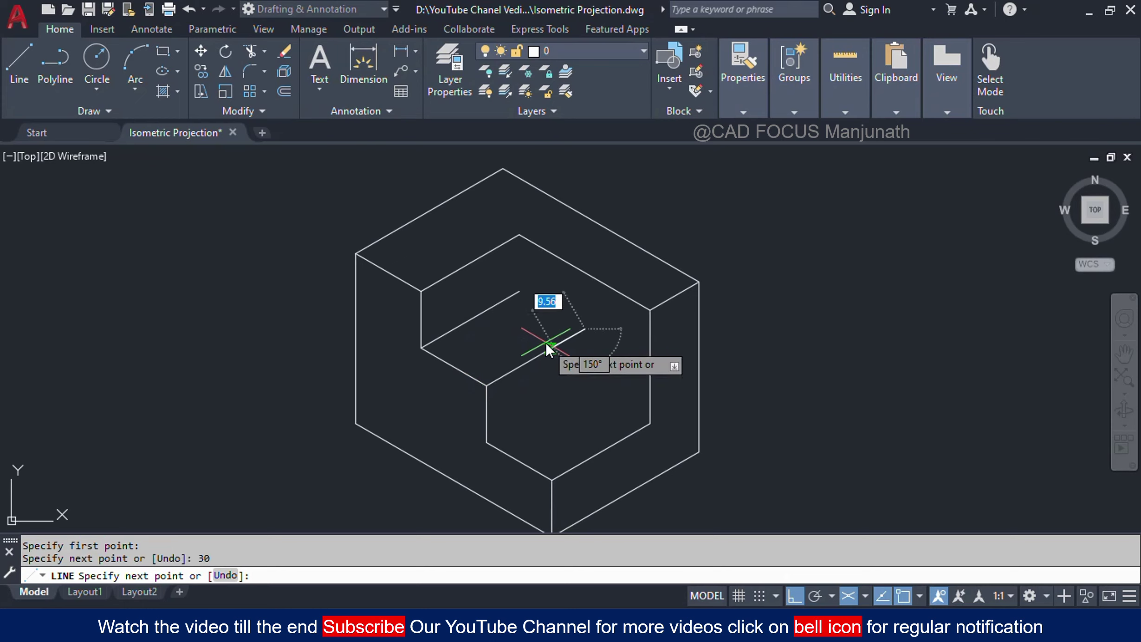
pyautogui.press('Return')
pyautogui.press('Return')
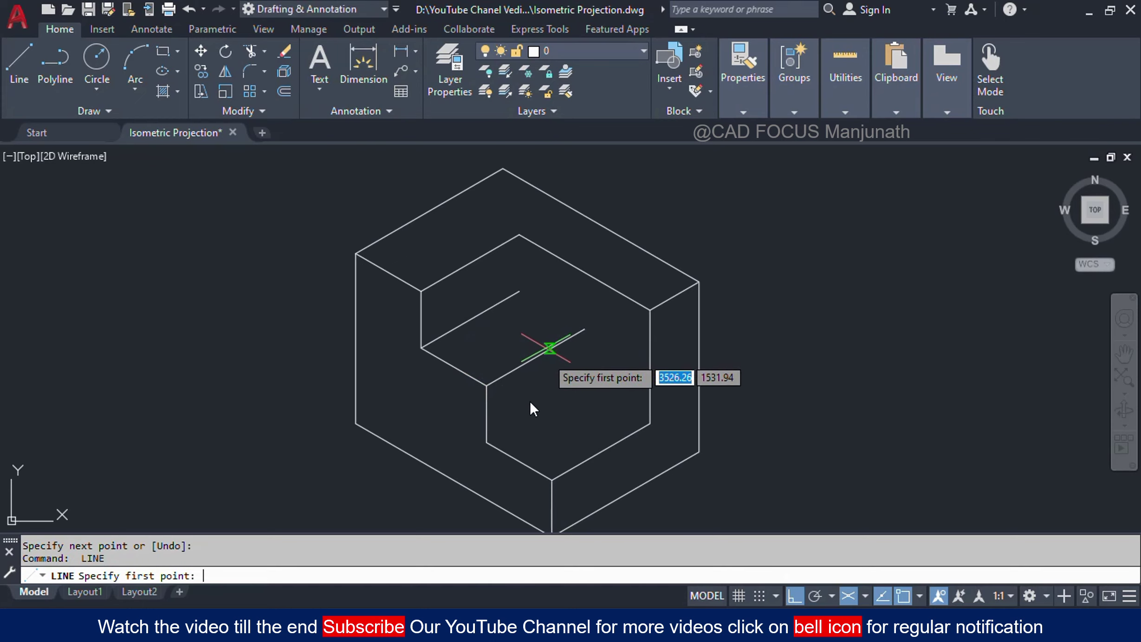
pyautogui.click(484, 442)
pyautogui.write('30')
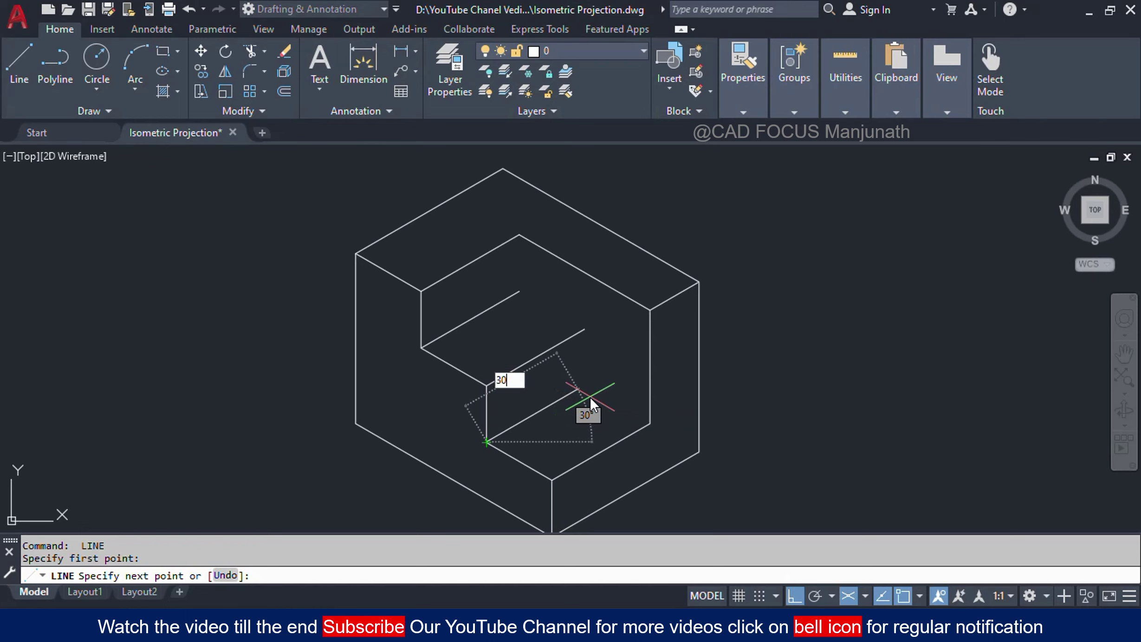
pyautogui.press('Return')
pyautogui.press('Return')
pyautogui.press('Return')
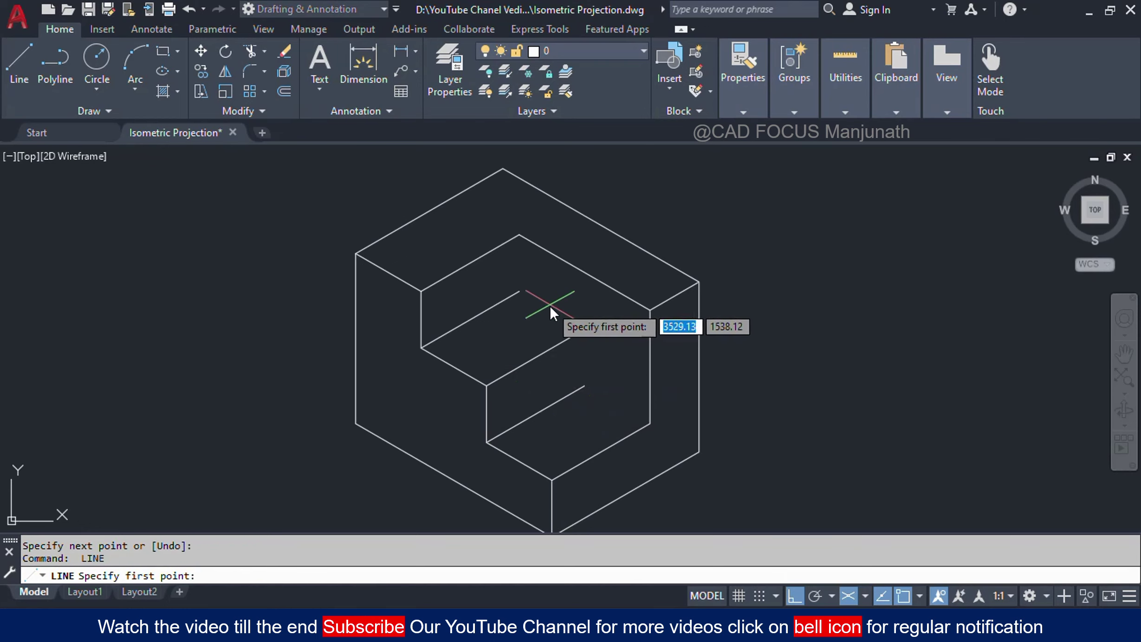
# - From the cut-out's top edge, draw the inner steps: 15 up, 20 across, 15 down, 20 across
pyautogui.click(518, 235)
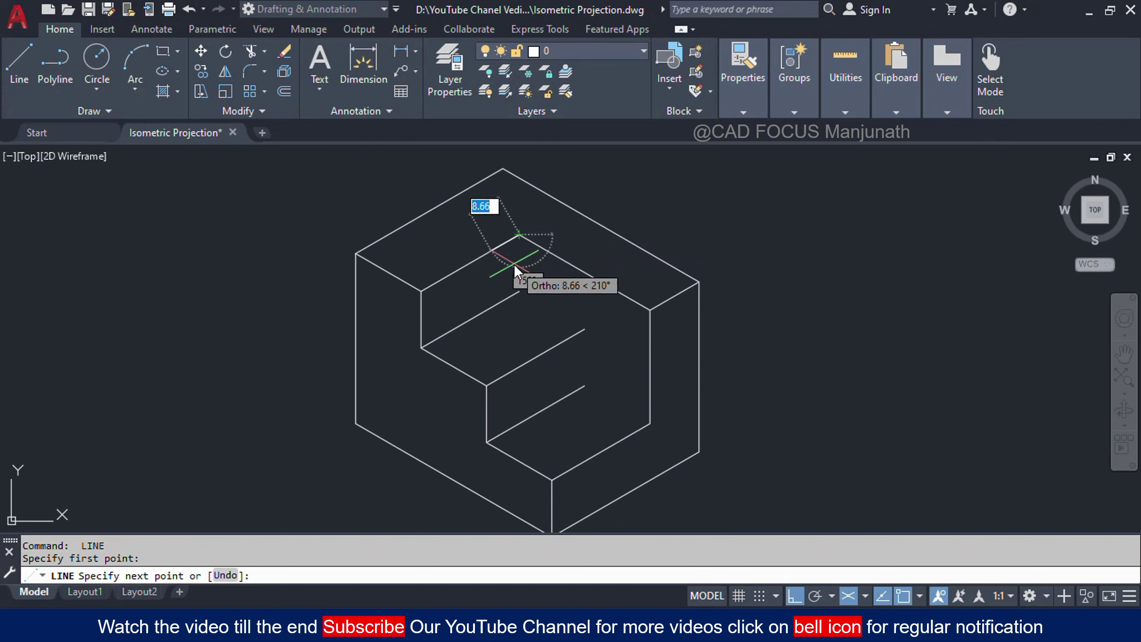
pyautogui.press('F5')
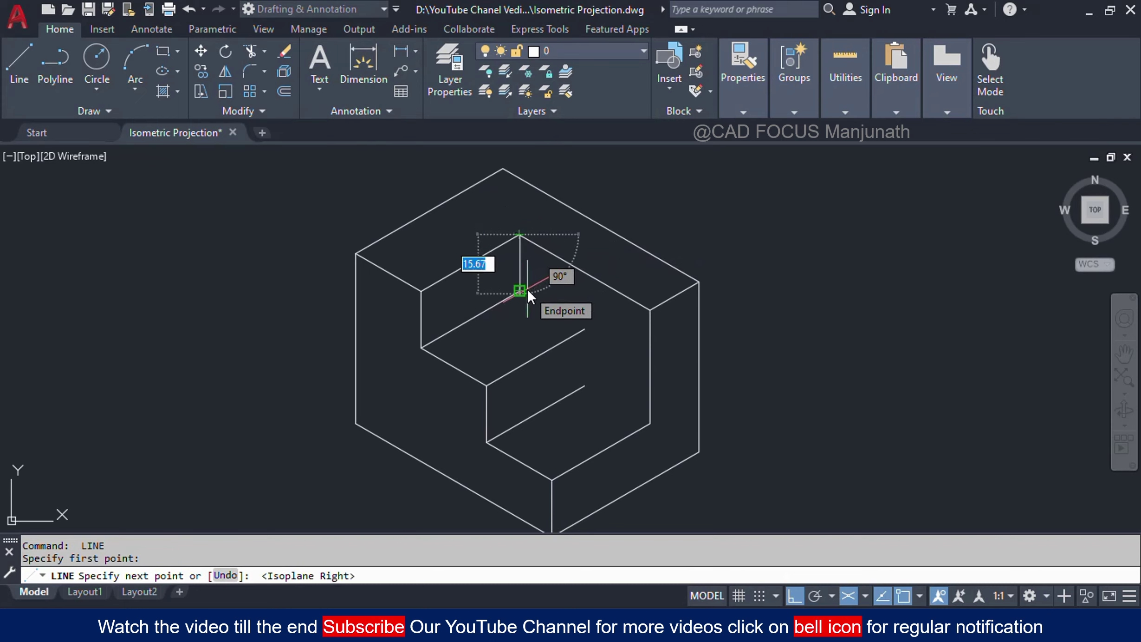
pyautogui.write('15')
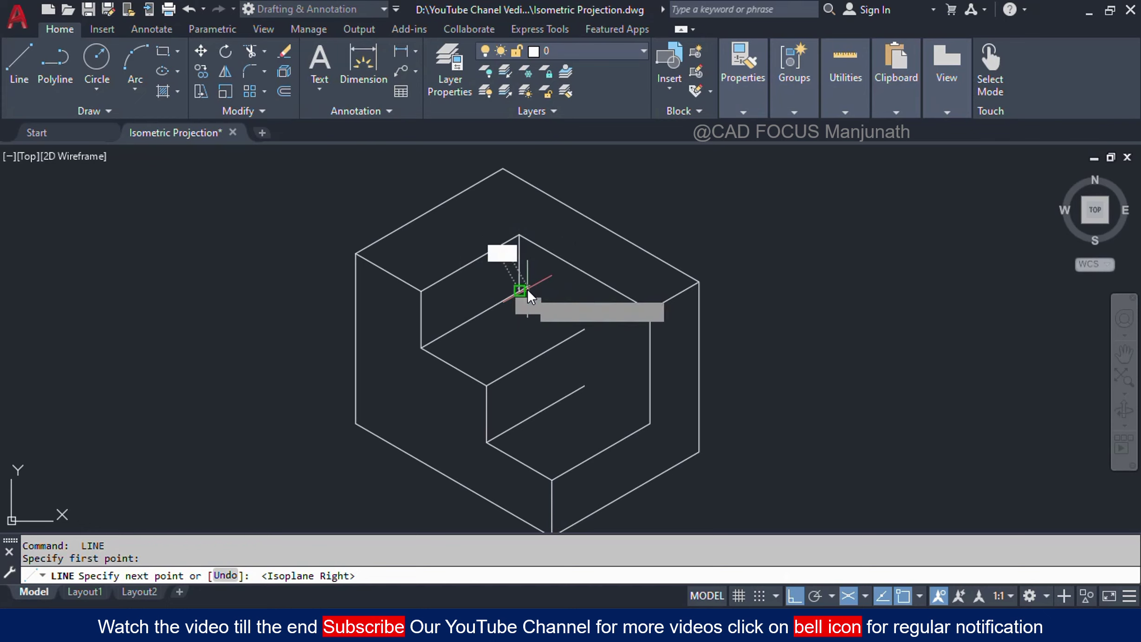
pyautogui.press('Return')
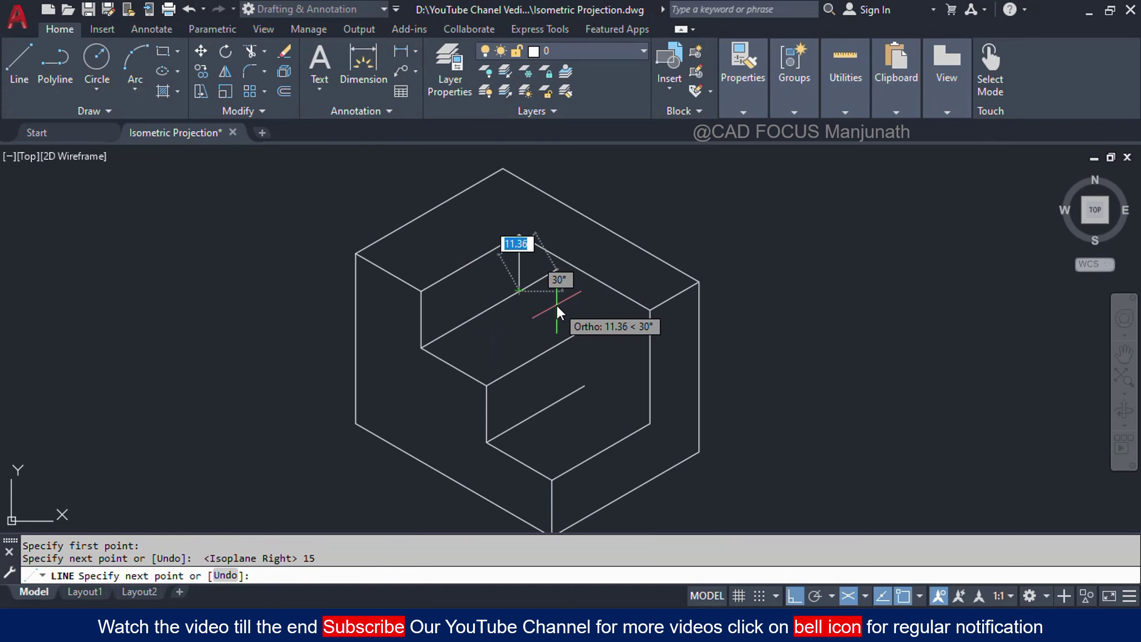
pyautogui.press('F5')
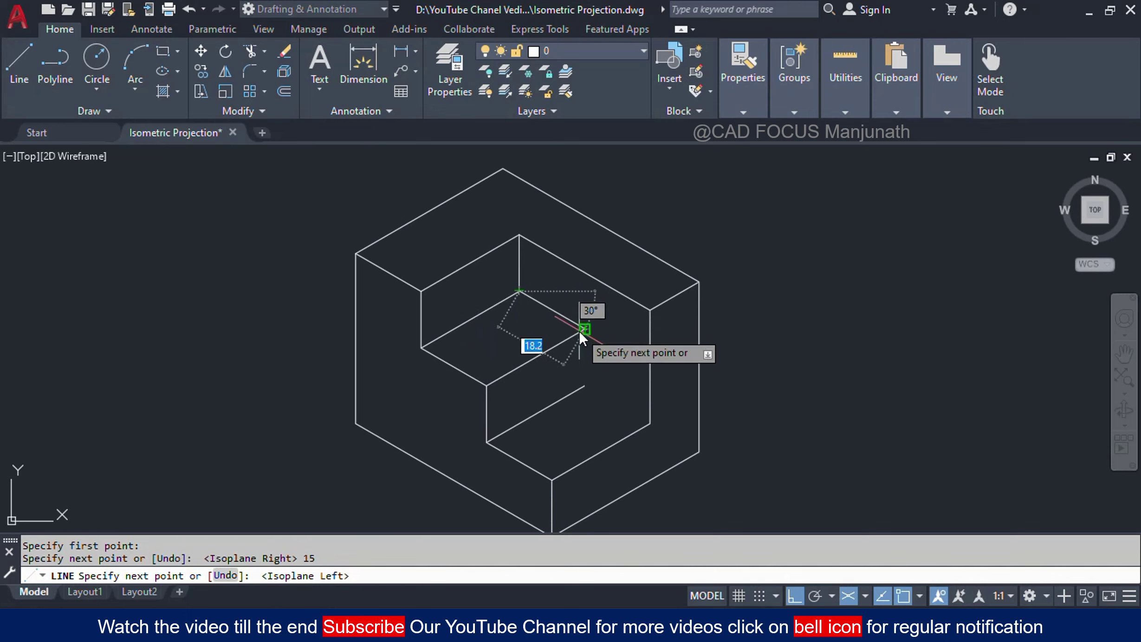
pyautogui.write('20')
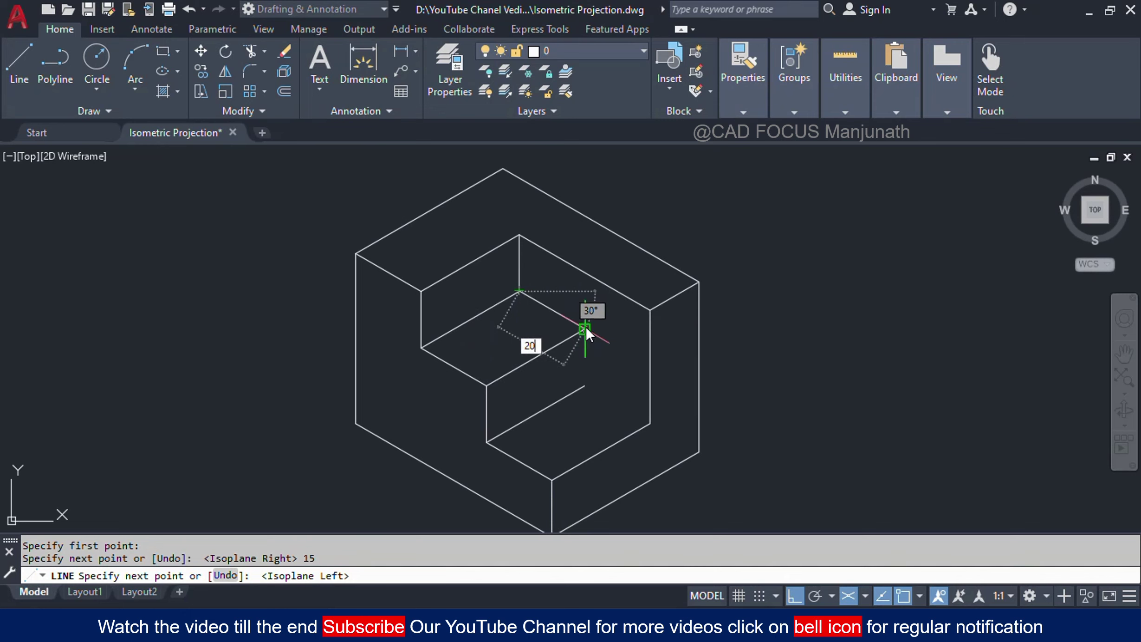
pyautogui.press('Return')
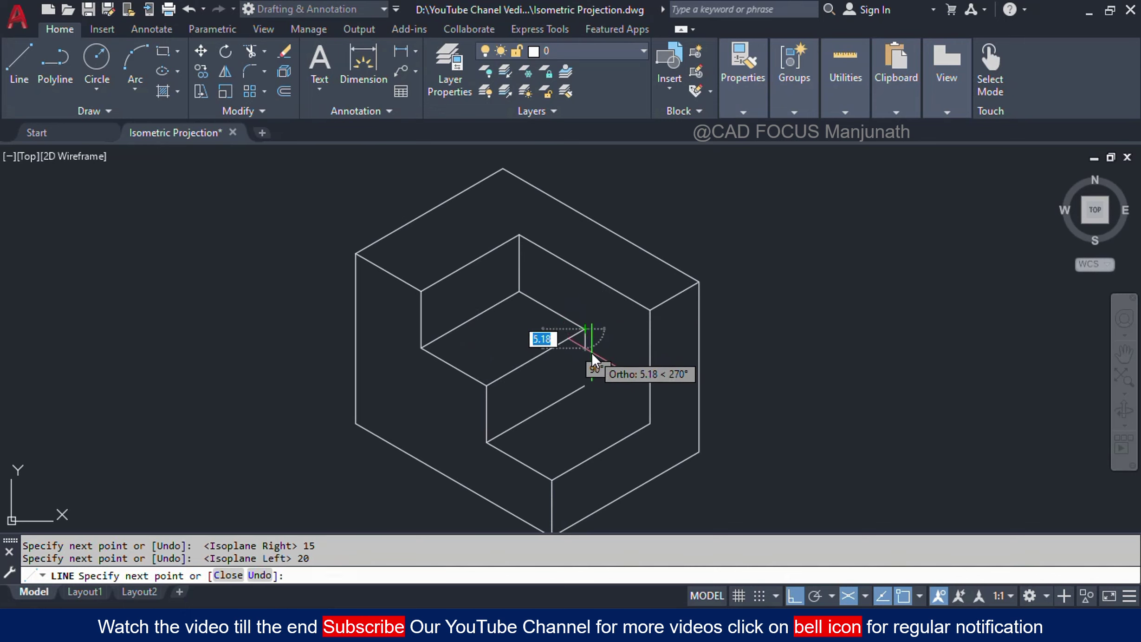
pyautogui.write('15')
pyautogui.press('Return')
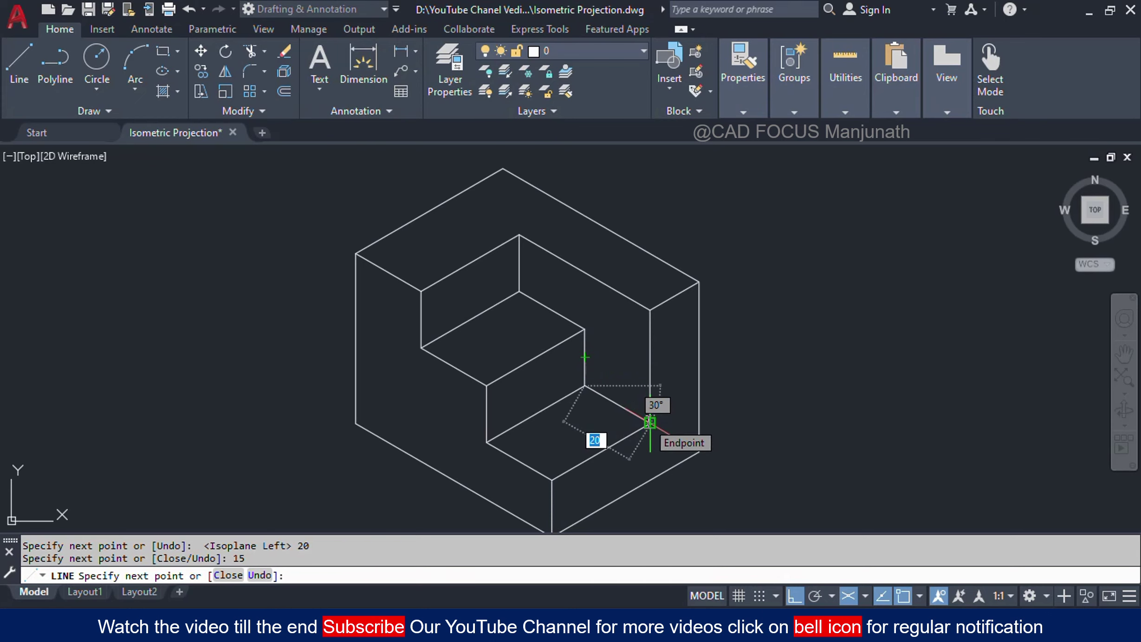
pyautogui.write('20')
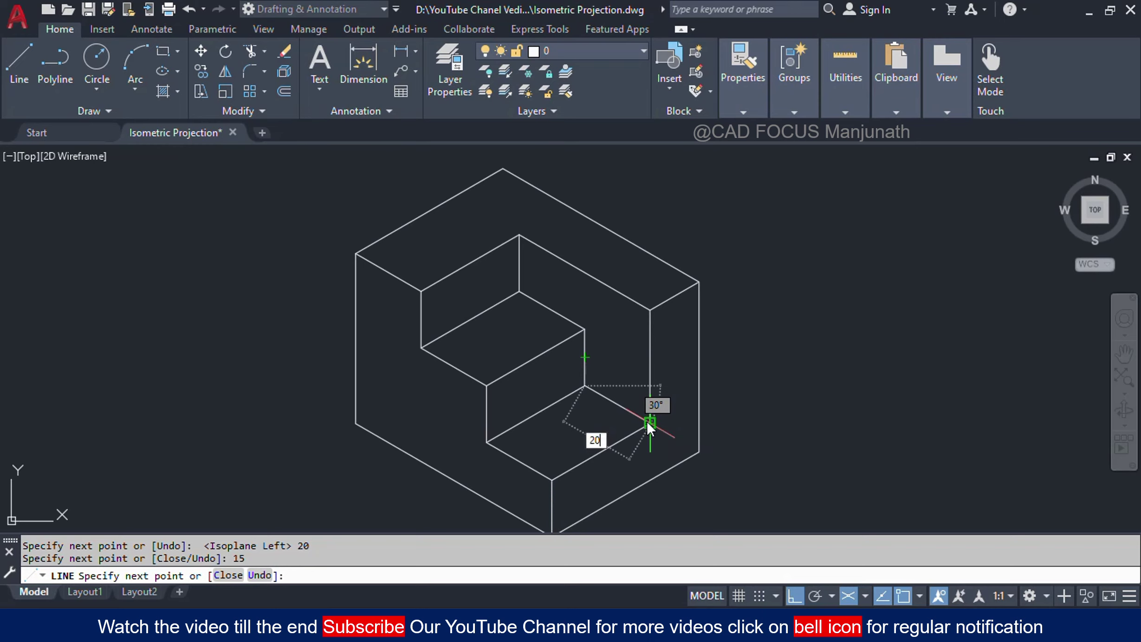
pyautogui.press('Return')
pyautogui.press('Return')
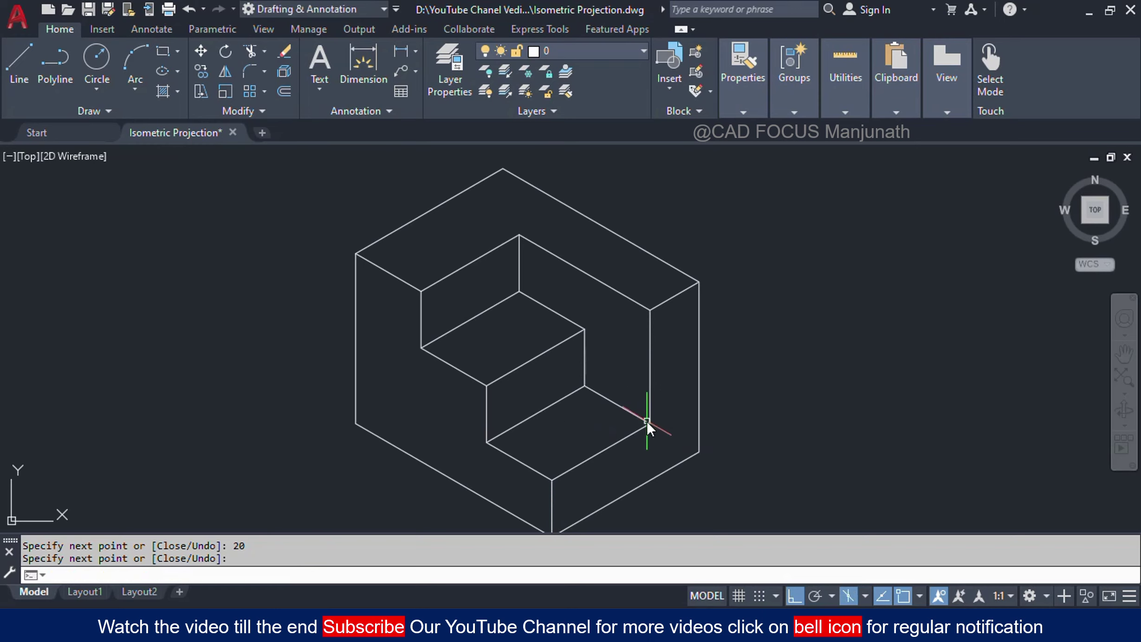
# - Pan and zoom so both the cube and the stepped block are framed
pyautogui.moveTo(816, 328); pyautogui.dragTo(813, 318, button='middle')
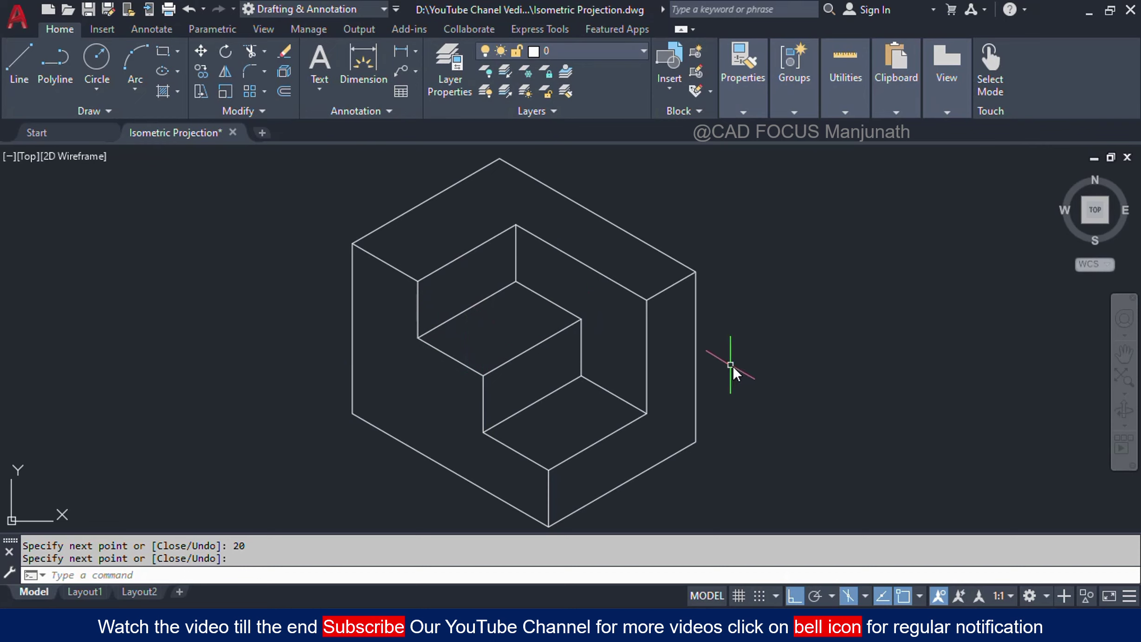
pyautogui.scroll(-3, 739, 367)
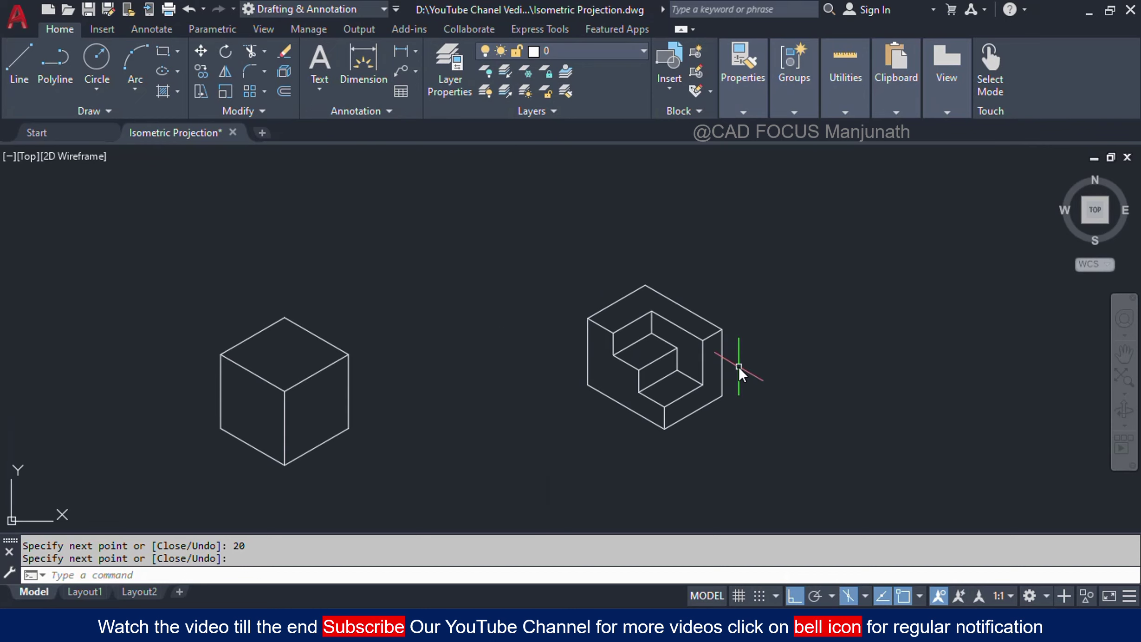
pyautogui.scroll(2, 528, 375)
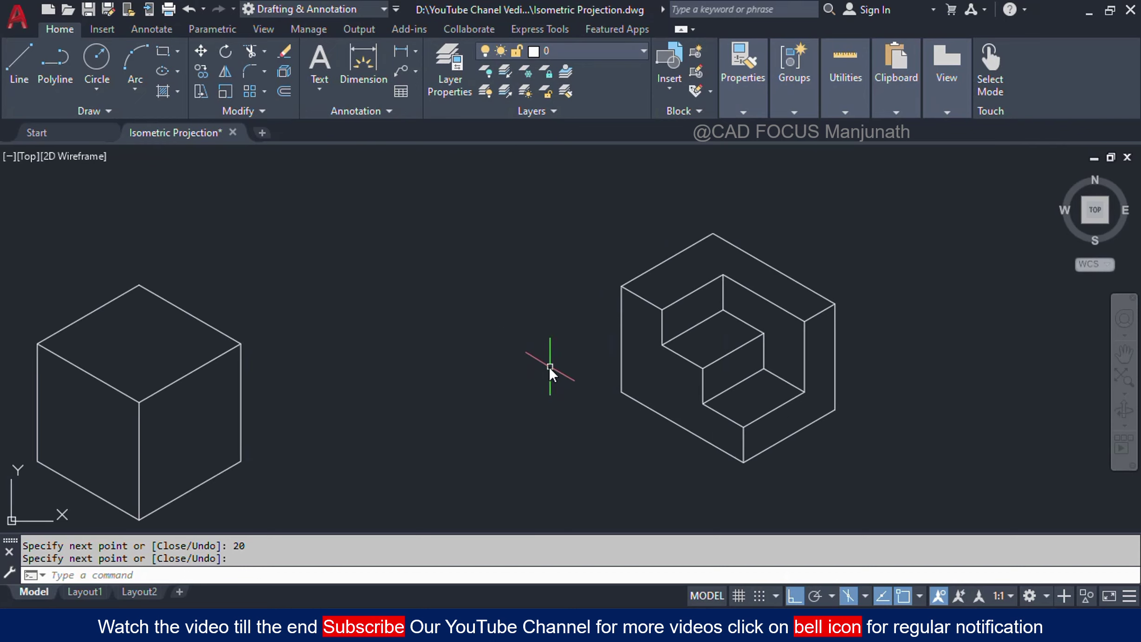
pyautogui.moveTo(550, 366)
pyautogui.mouseDown(button='middle')
pyautogui.moveTo(541, 344)
pyautogui.moveTo(574, 352)
pyautogui.mouseUp(button='middle')
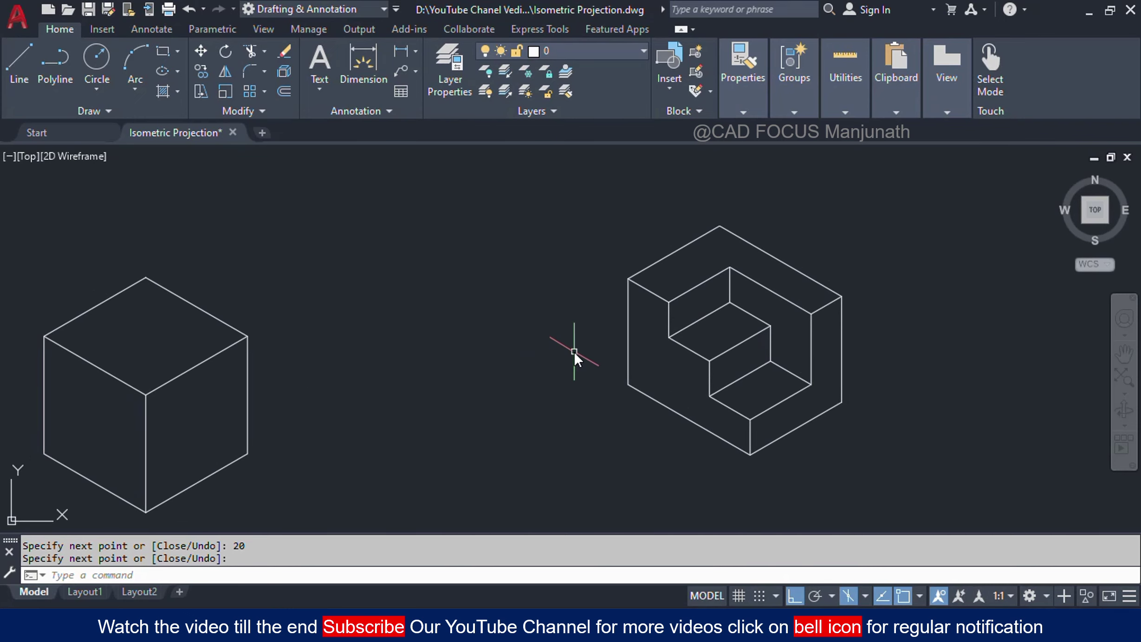
pyautogui.scroll(-2, 478, 352)
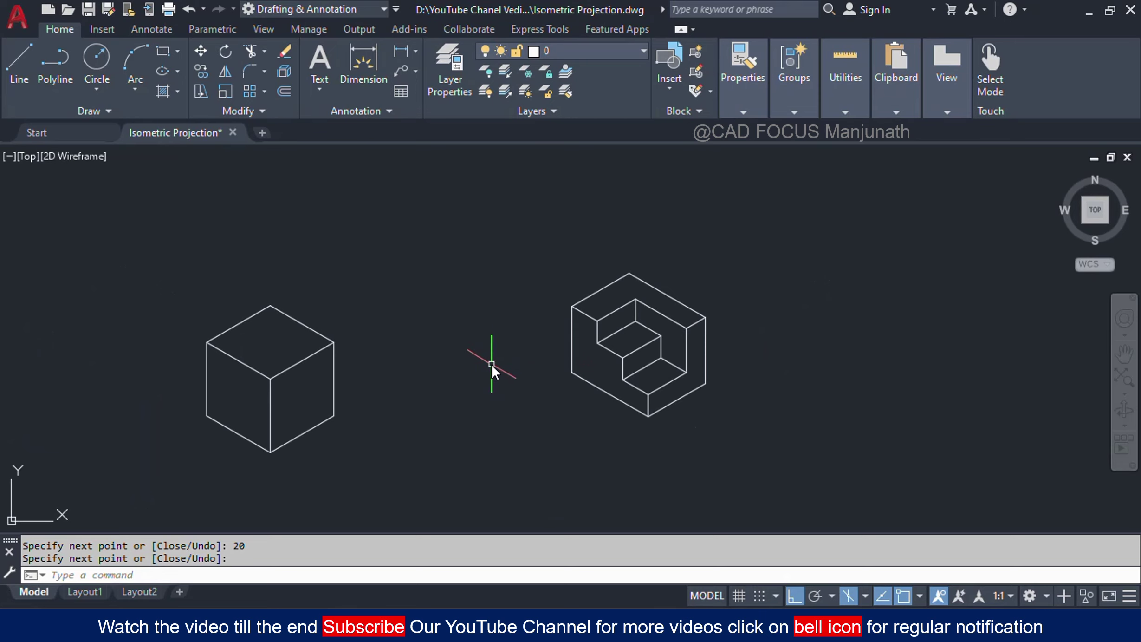
pyautogui.moveTo(491, 364); pyautogui.dragTo(484, 366, button='middle')
pyautogui.moveTo(752, 393); pyautogui.dragTo(507, 397, button='middle')
pyautogui.moveTo(655, 394); pyautogui.dragTo(630, 400, button='middle')
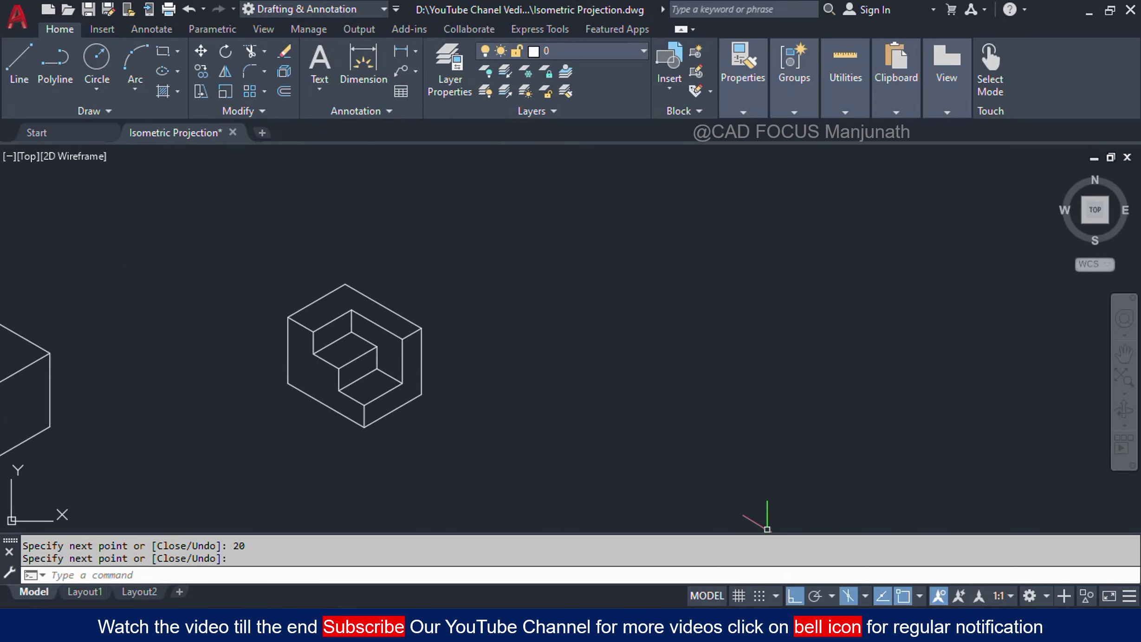
# - Check the reference image, then minimize both Photos and AutoCAD to reach the desktop
pyautogui.hotkey('alt', 'Tab')
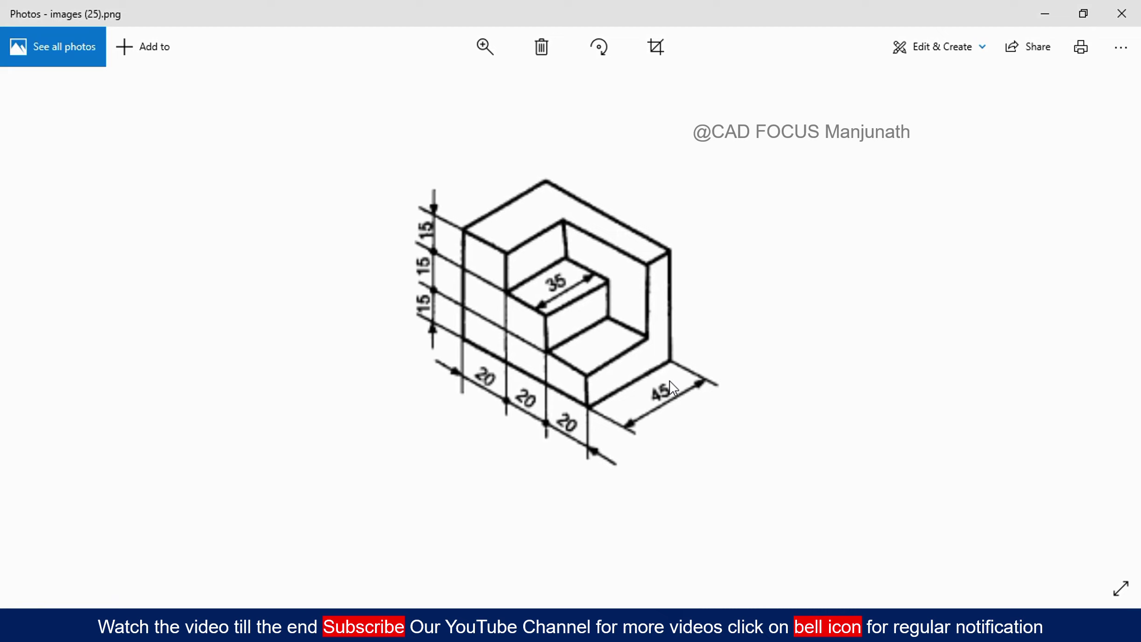
pyautogui.click(1044, 13)
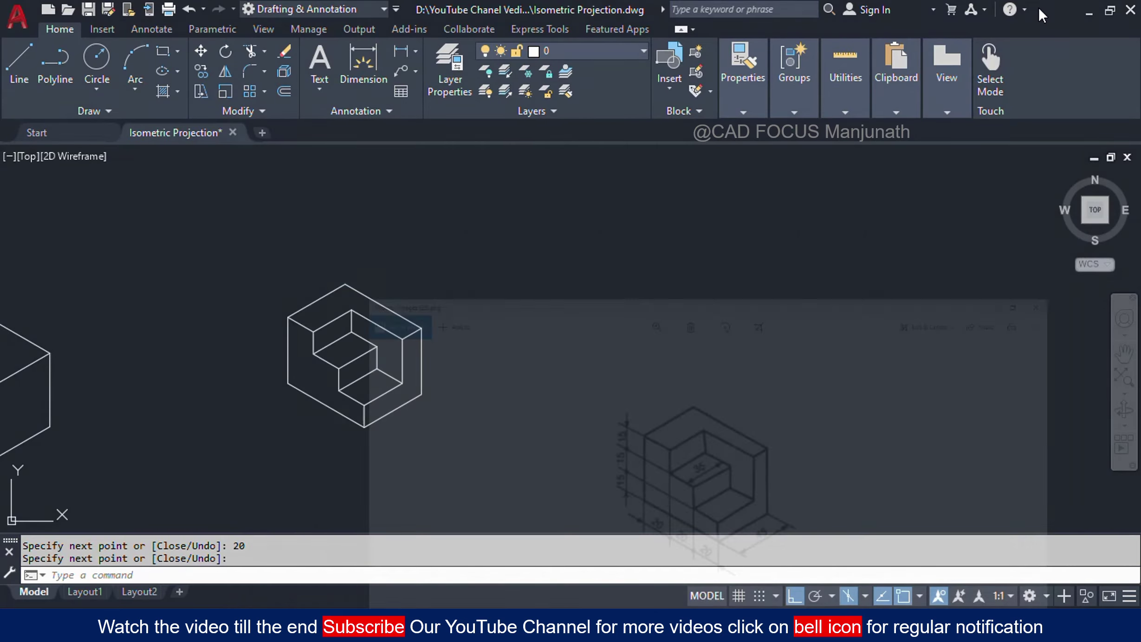
pyautogui.click(1087, 12)
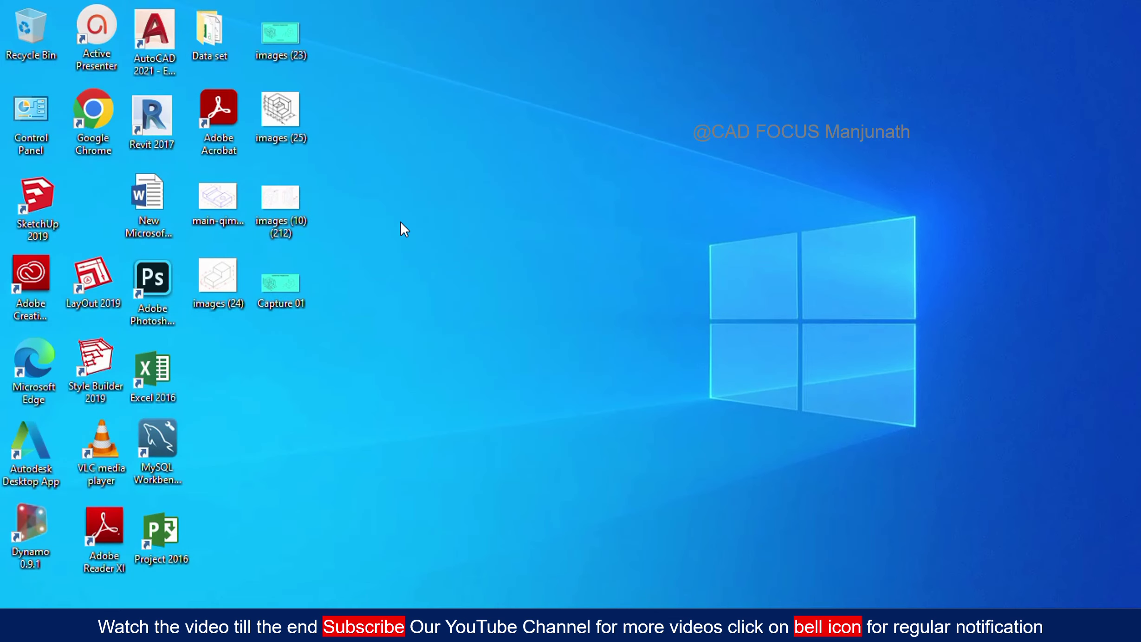
# - Open the main-qimg GIF reference from the desktop in Photos
pyautogui.click(217, 201)
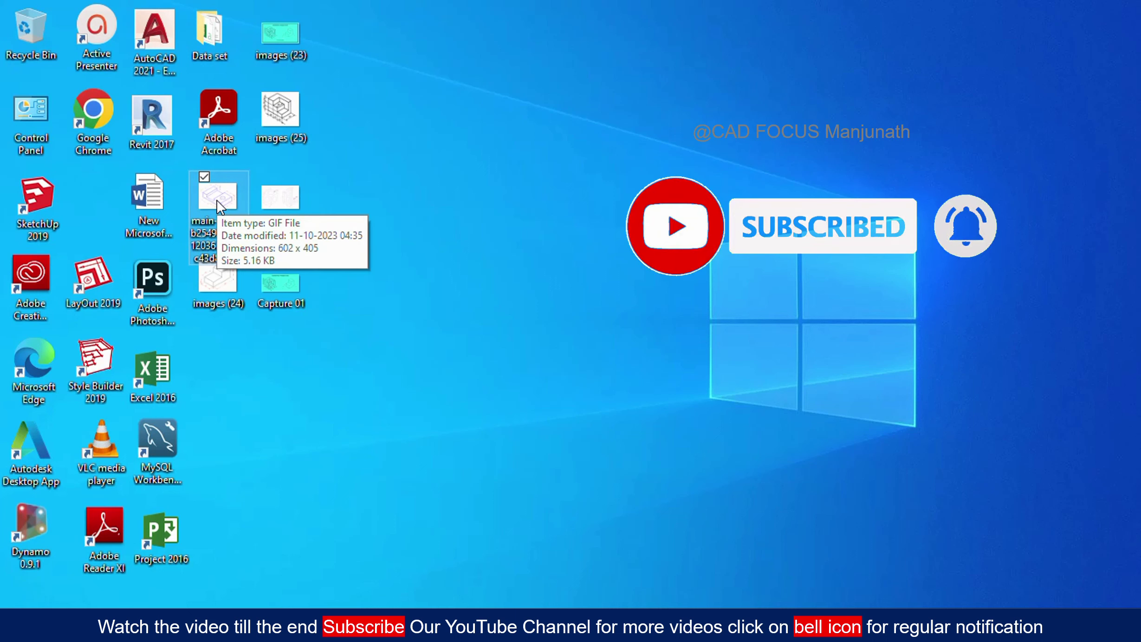
pyautogui.doubleClick(217, 200)
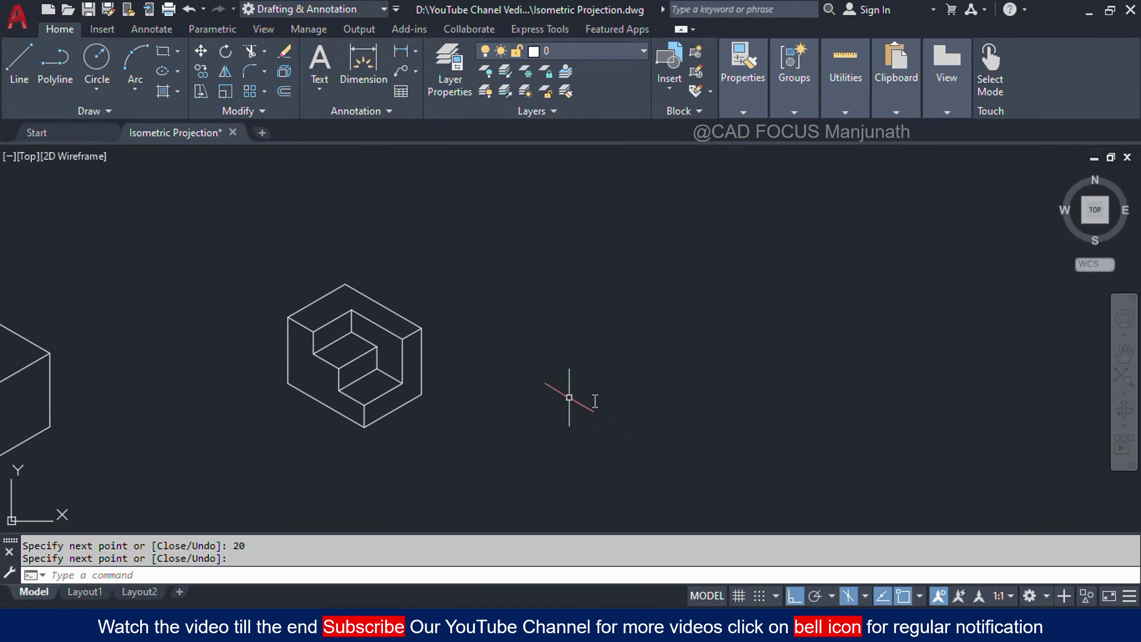
# - Move the stepped block by its bottom corner, Ortho off, to sit just right of the cube
pyautogui.moveTo(486, 375); pyautogui.dragTo(606, 387, button='middle')
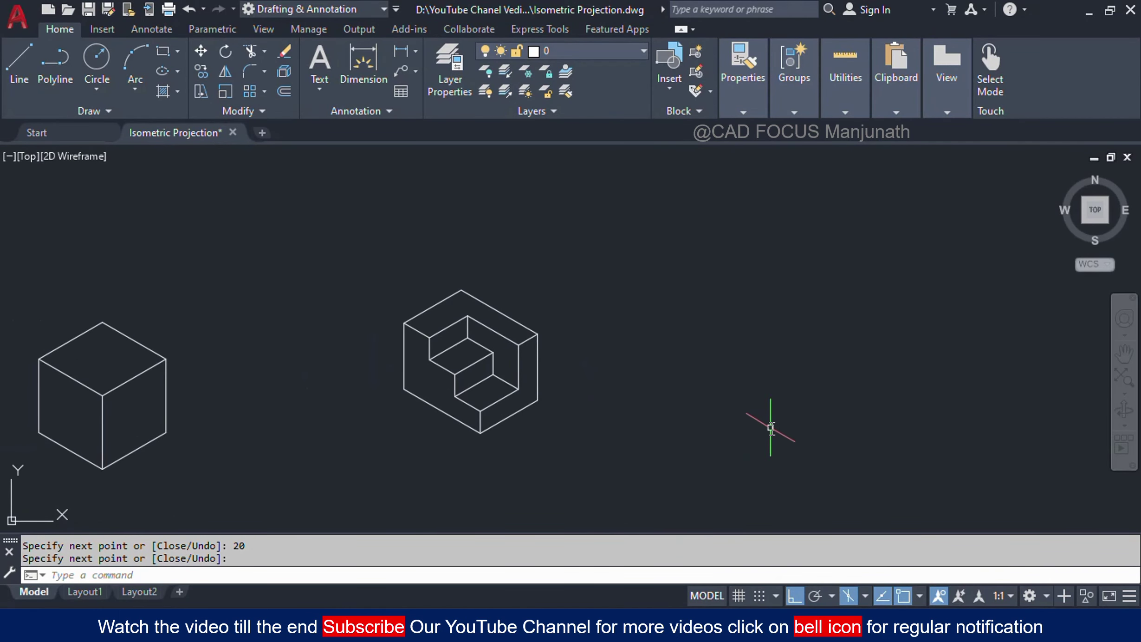
pyautogui.click(605, 467)
pyautogui.click(328, 248)
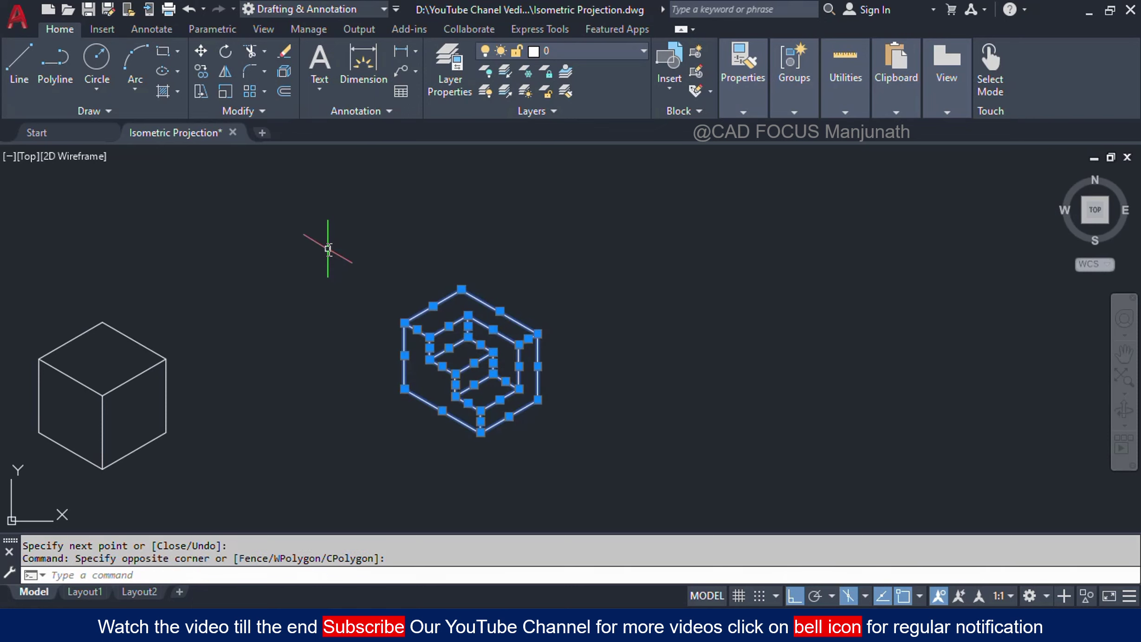
pyautogui.write('m')
pyautogui.press('Return')
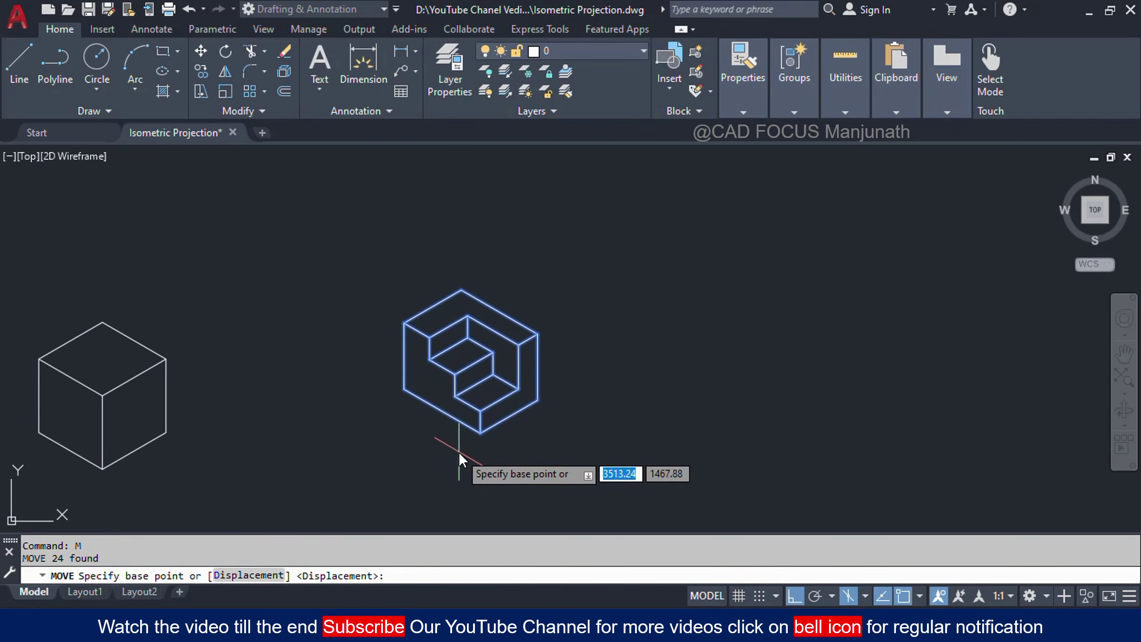
pyautogui.click(479, 435)
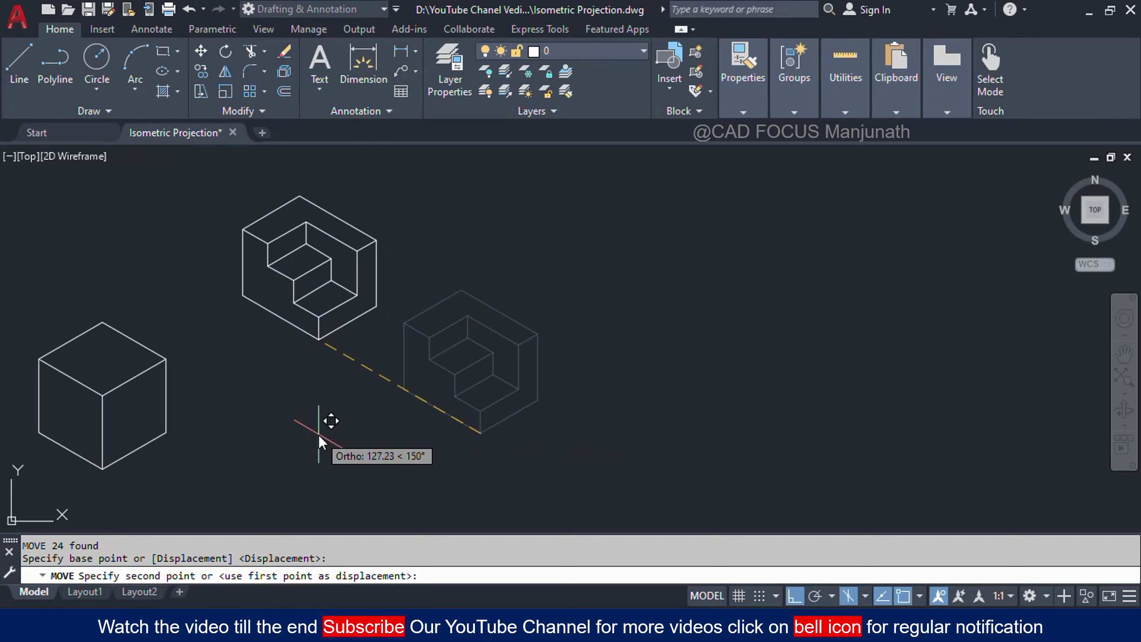
pyautogui.press('F8')
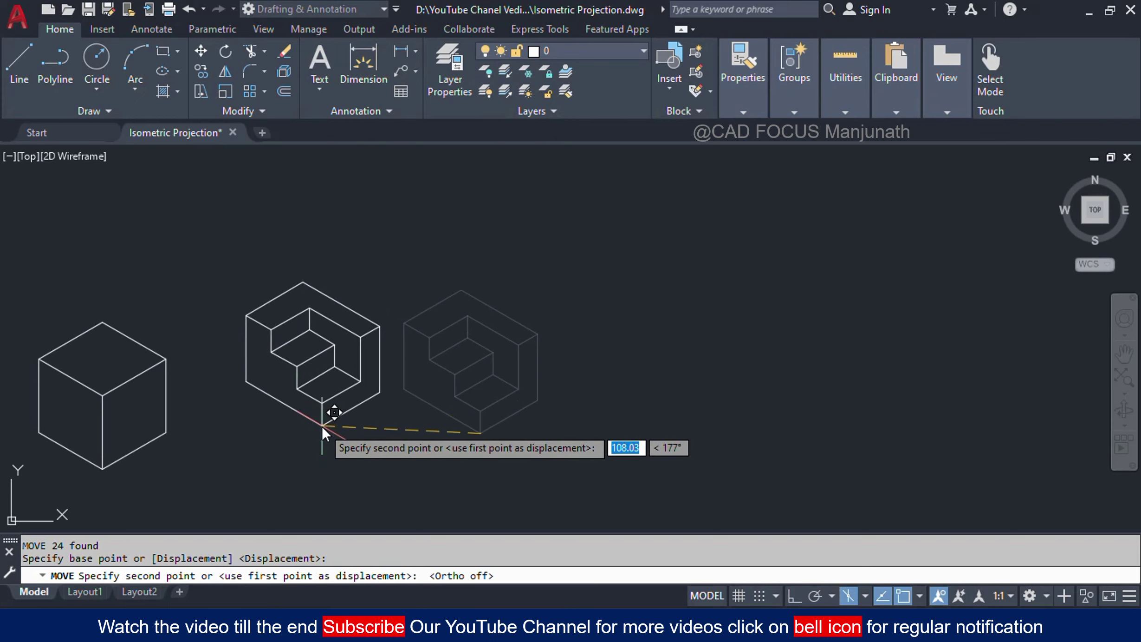
pyautogui.click(338, 426)
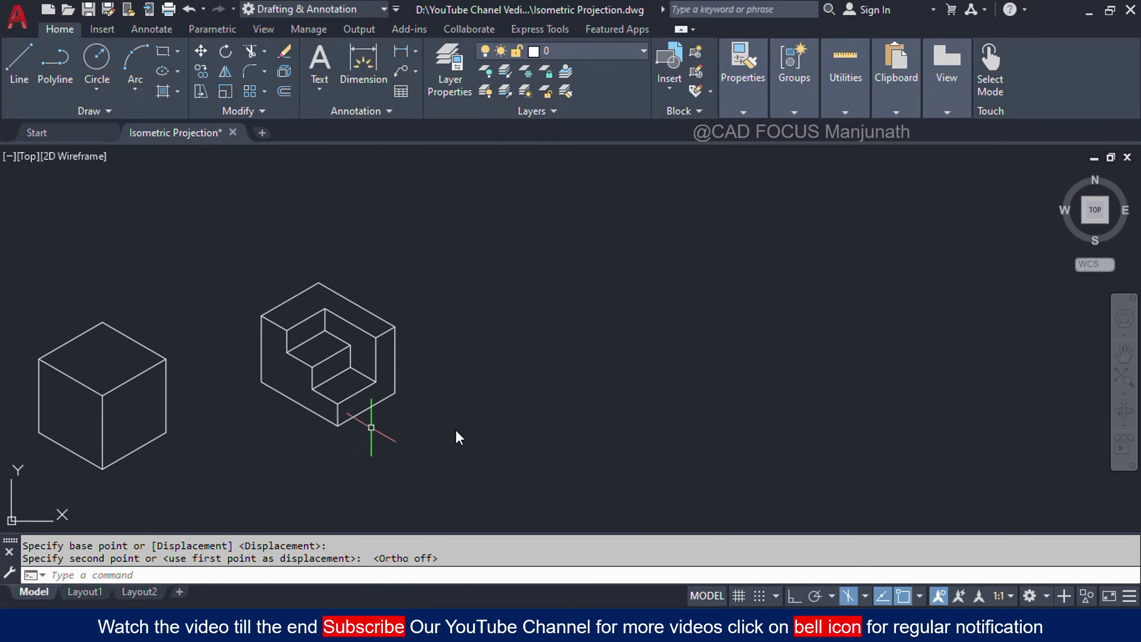
pyautogui.moveTo(498, 423); pyautogui.dragTo(436, 434, button='middle')
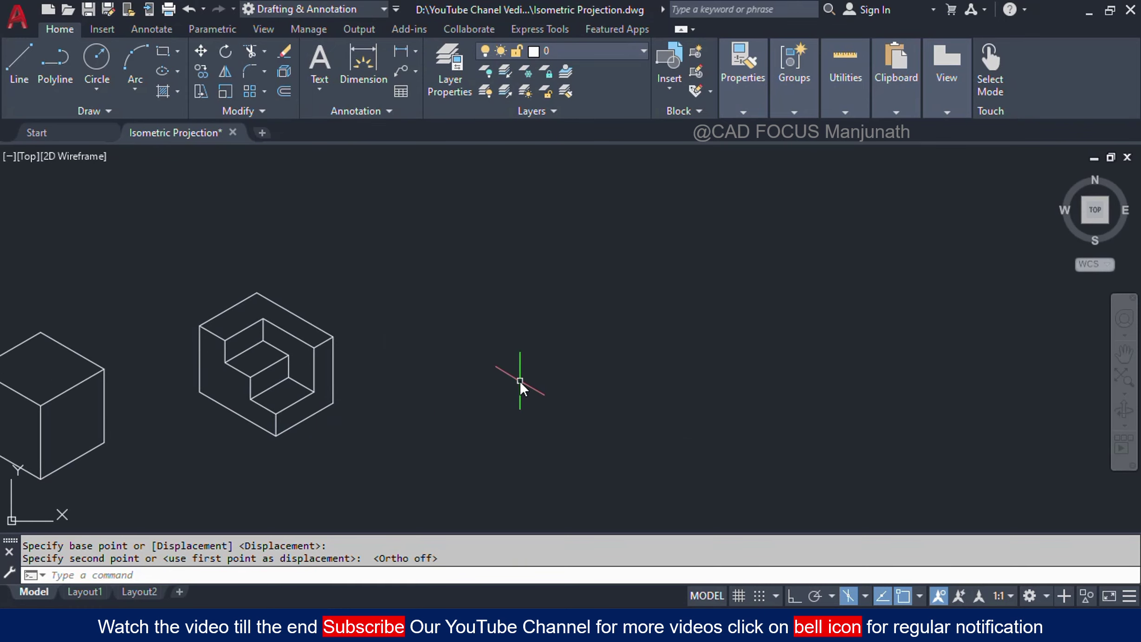
# - Start a LINE with Ortho on and draw the first 50-unit edge at 330°
pyautogui.write('L')
pyautogui.press('Return')
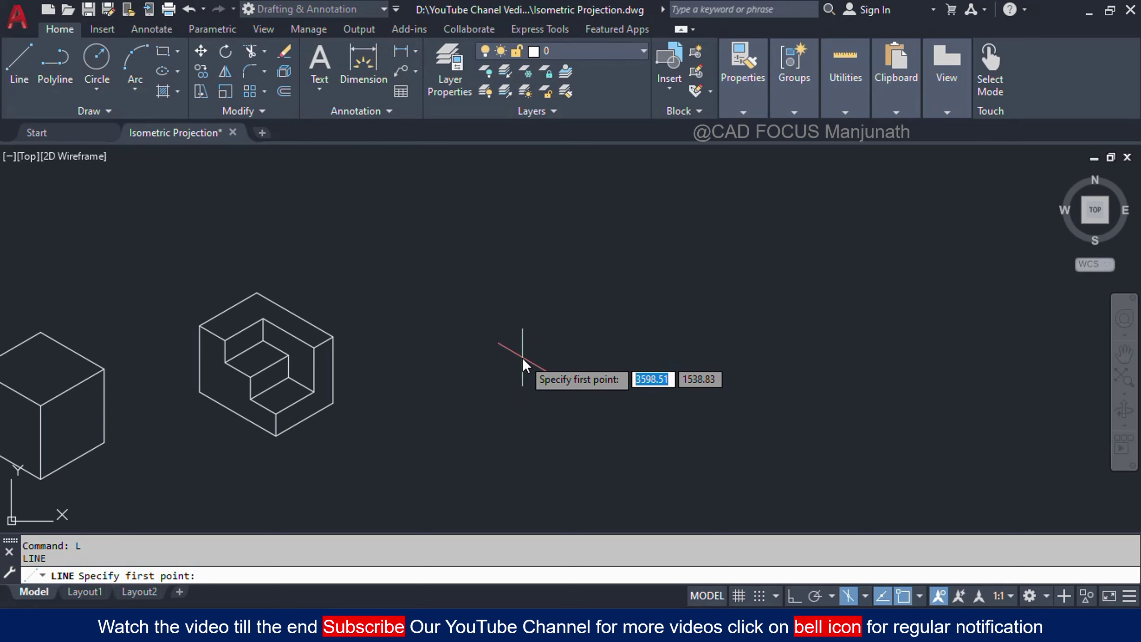
pyautogui.click(523, 358)
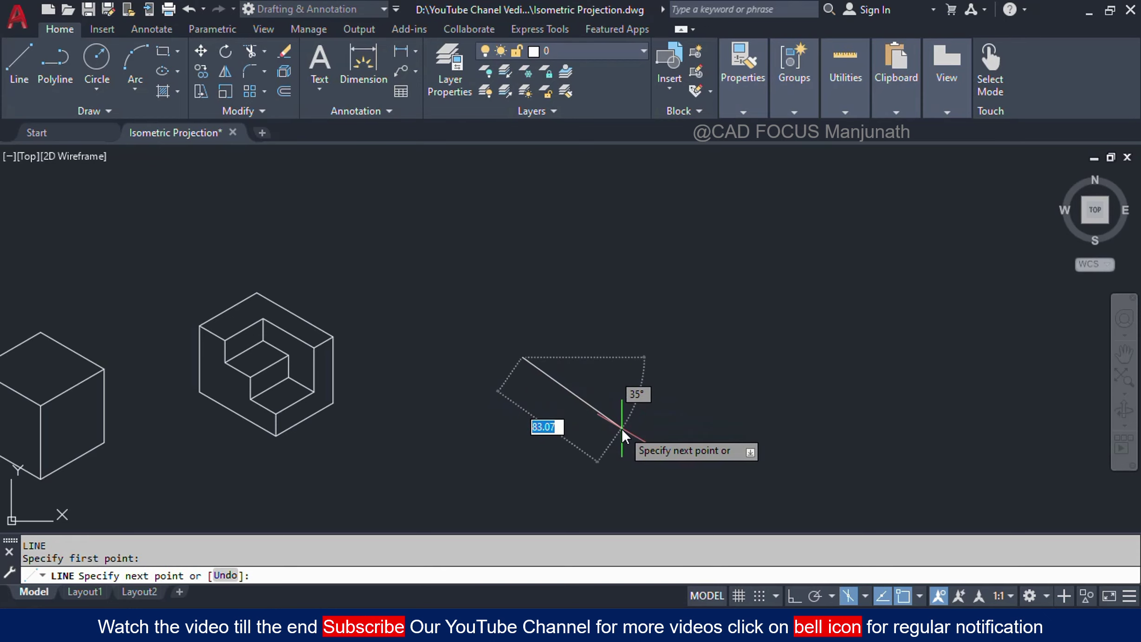
pyautogui.press('F8')
pyautogui.scroll(4, 621, 429)
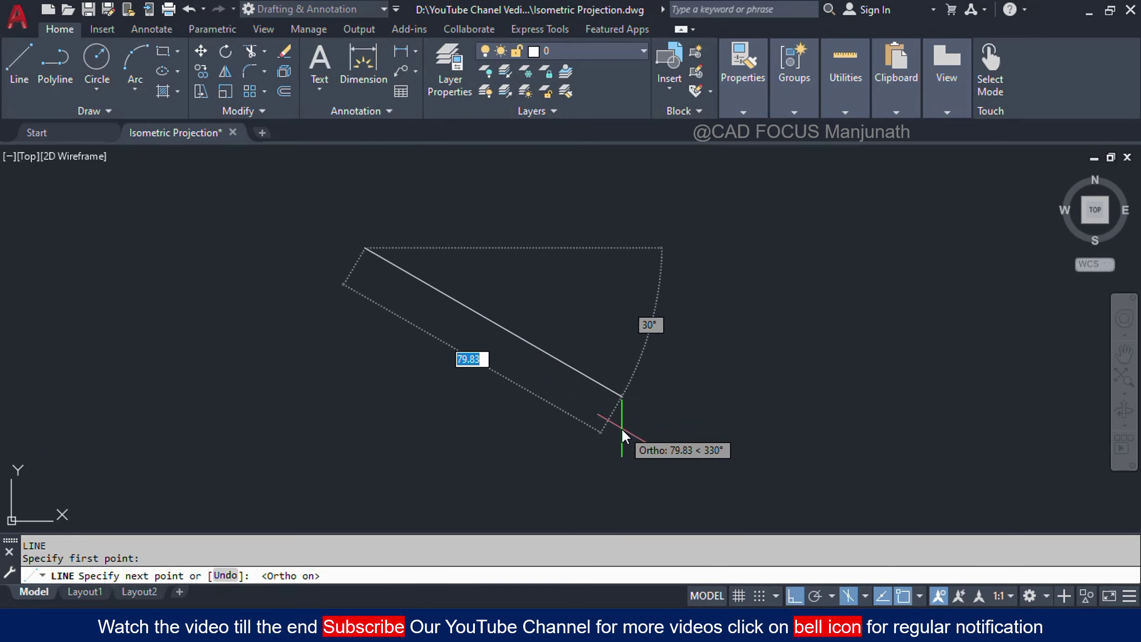
pyautogui.moveTo(629, 373); pyautogui.dragTo(629, 386, button='middle')
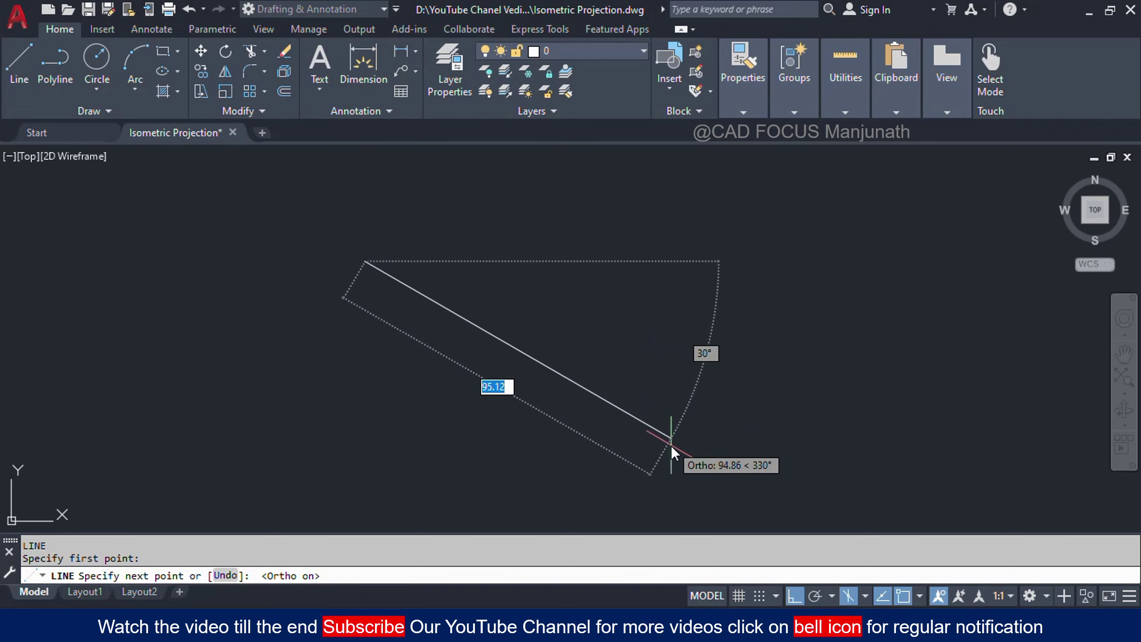
pyautogui.moveTo(737, 507)
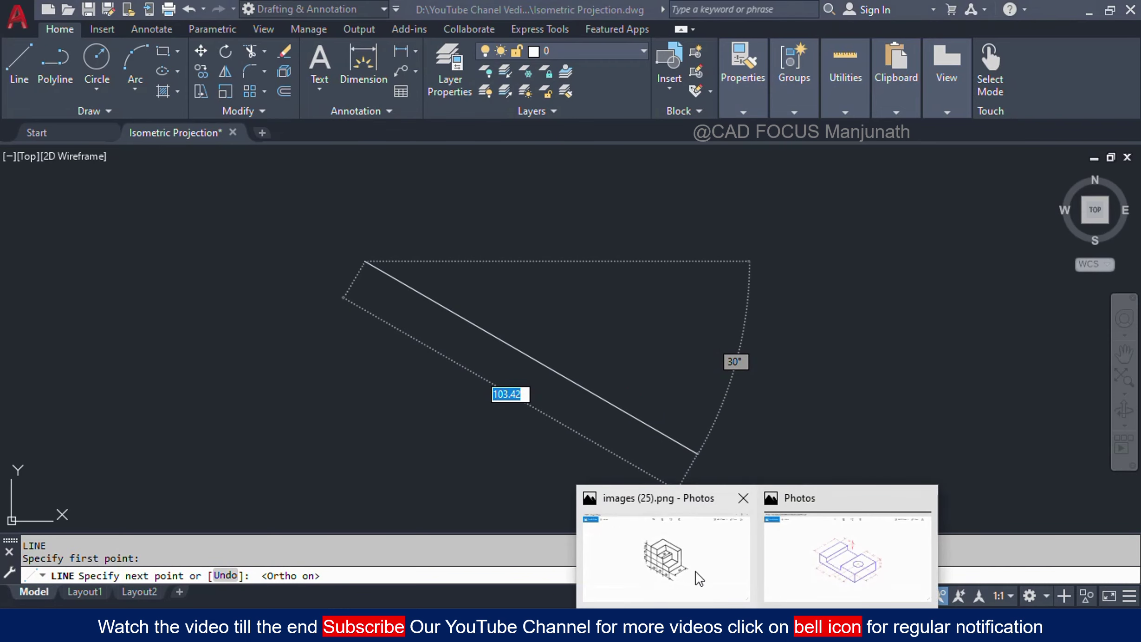
pyautogui.click(834, 568)
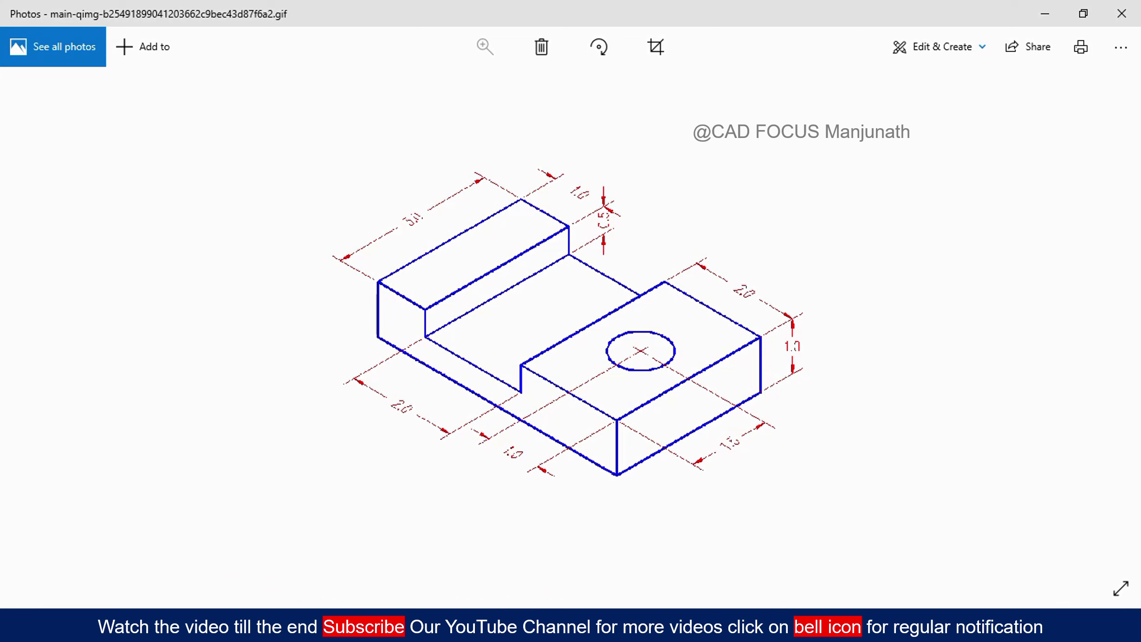
pyautogui.click(718, 538)
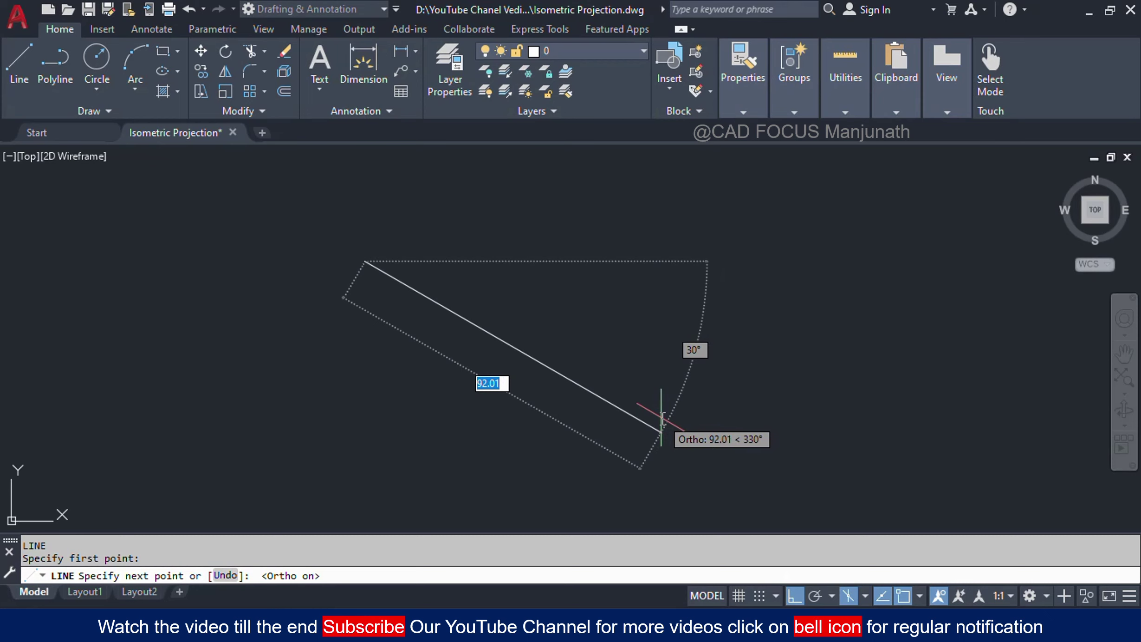
pyautogui.write('50')
pyautogui.press('Return')
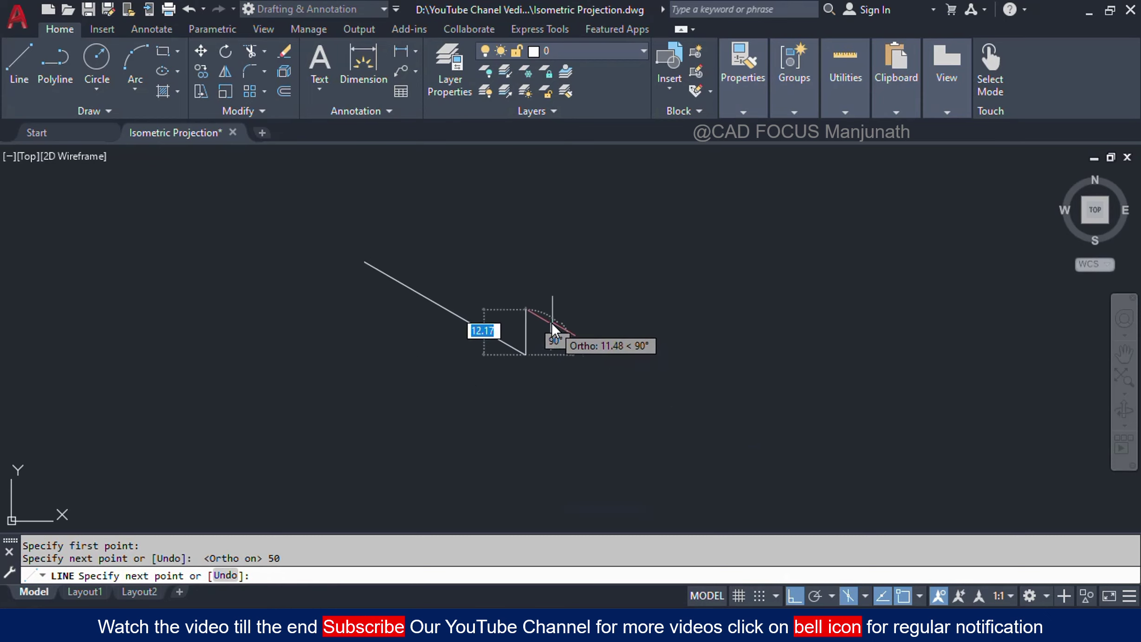
# - Close the images (25).png window and return to the drawing
pyautogui.scroll(2, 544, 313)
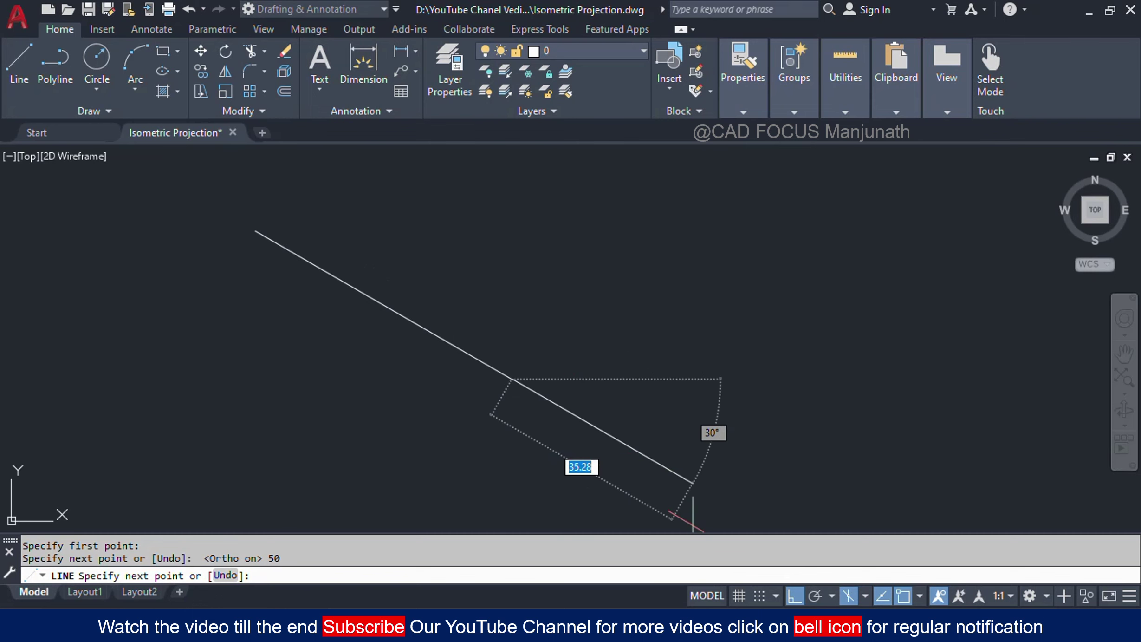
pyautogui.moveTo(757, 631)
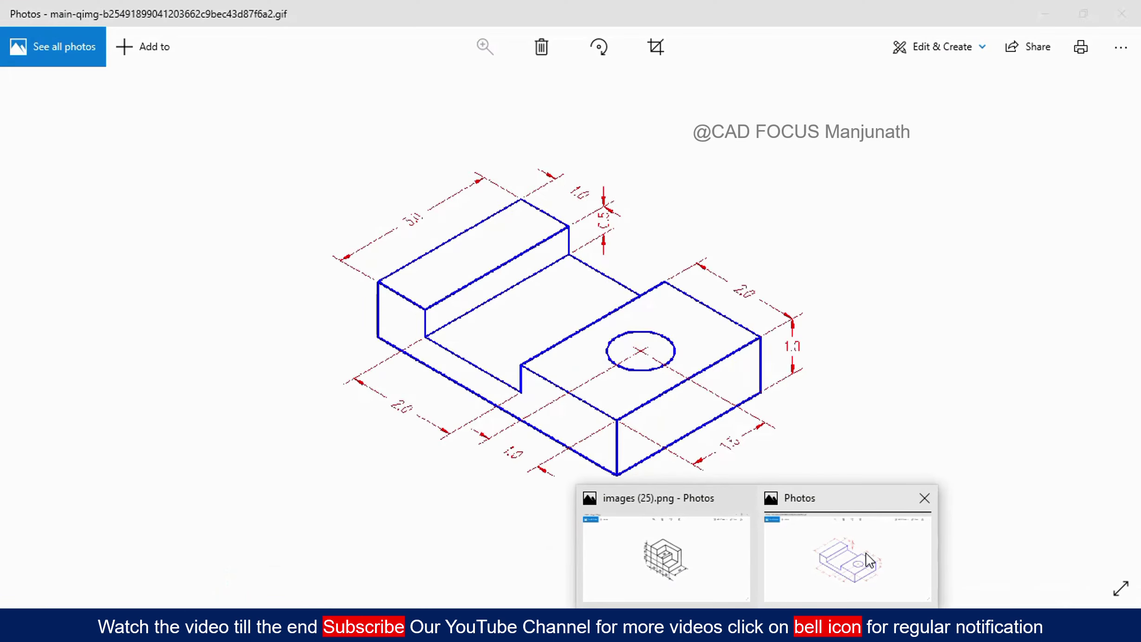
pyautogui.click(738, 494)
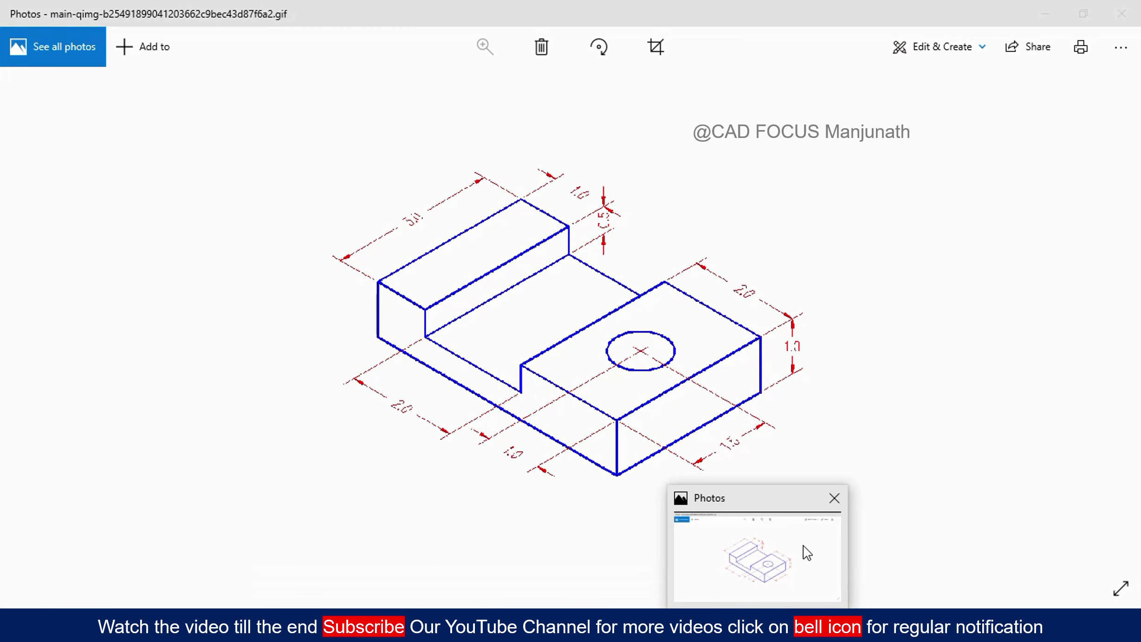
pyautogui.click(803, 545)
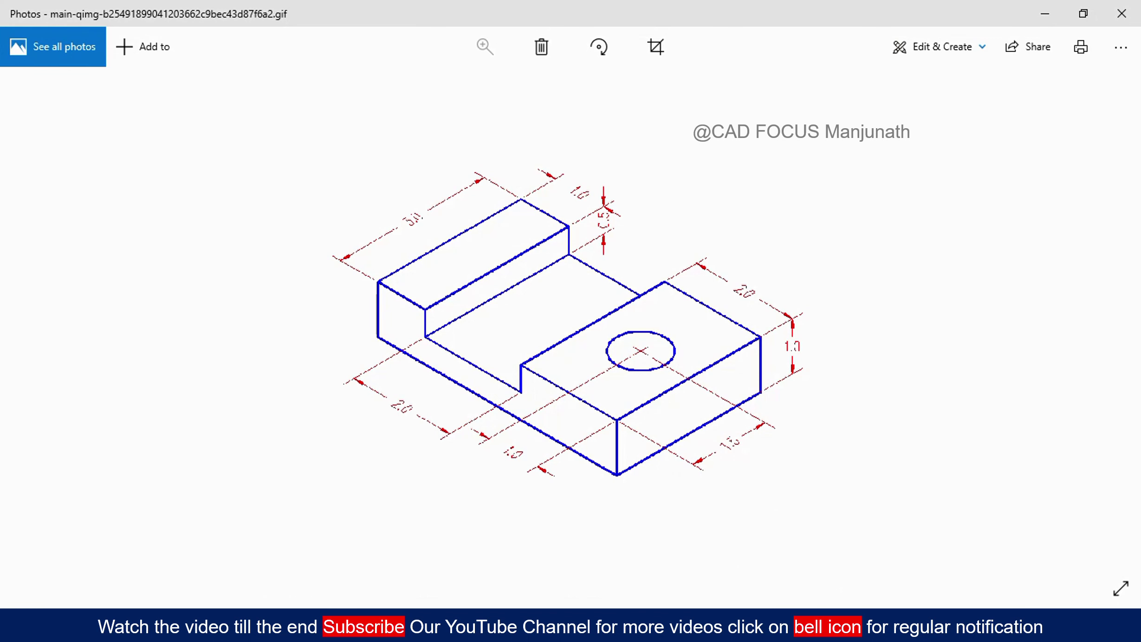
pyautogui.hotkey('alt', 'Tab')
# - Continue the outline with a 10-unit vertical edge and a 20-unit edge at 150°
pyautogui.write('1')
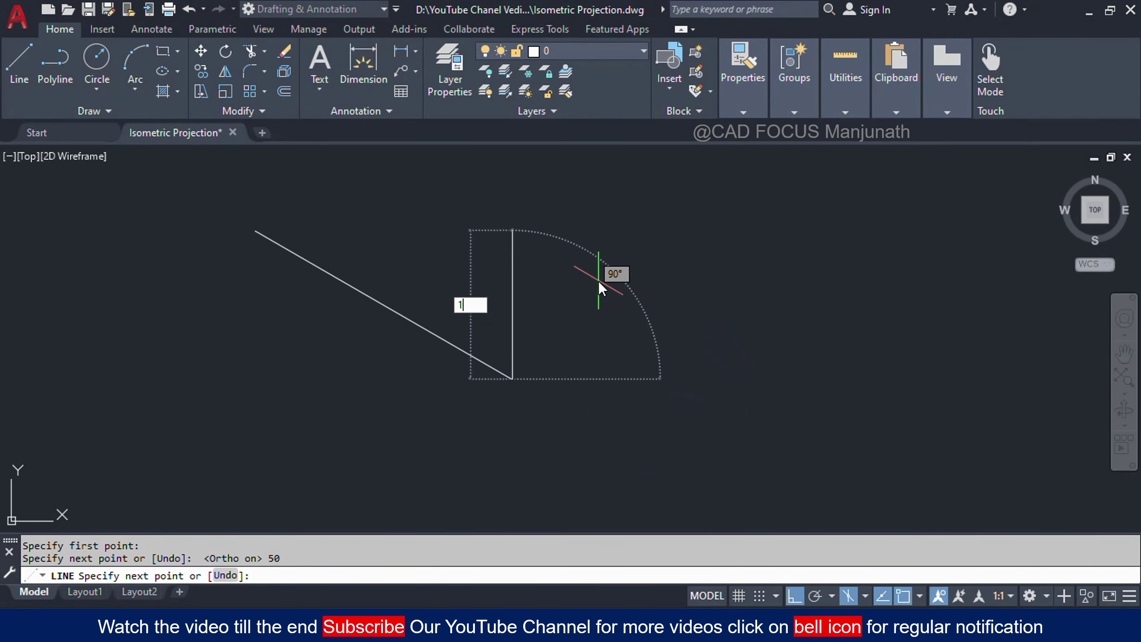
pyautogui.write('0')
pyautogui.press('Return')
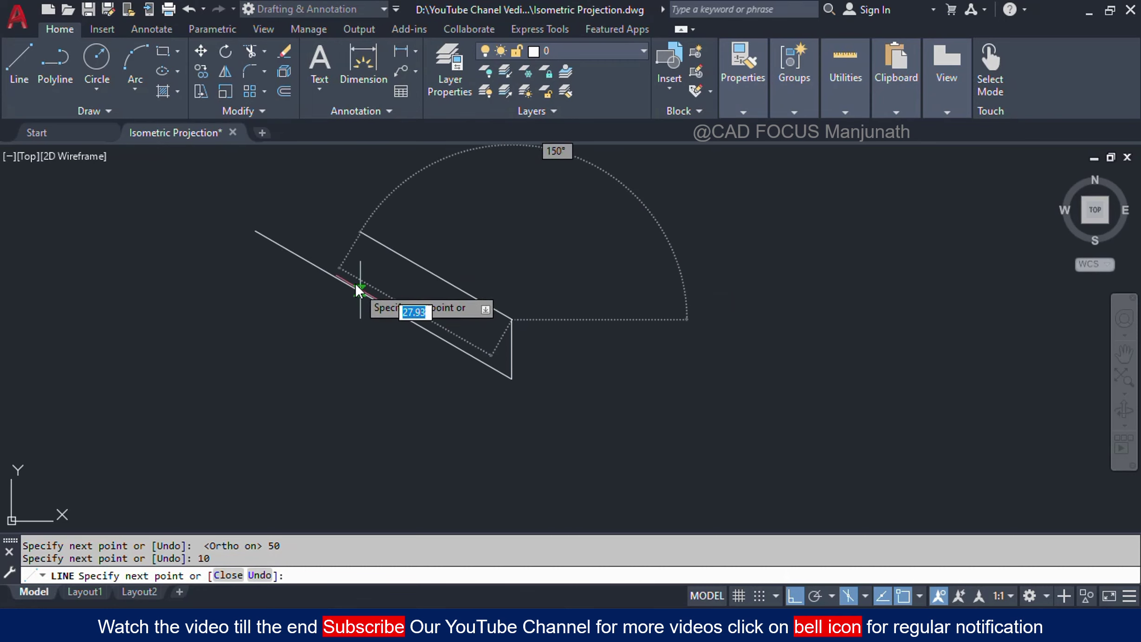
pyautogui.write('20')
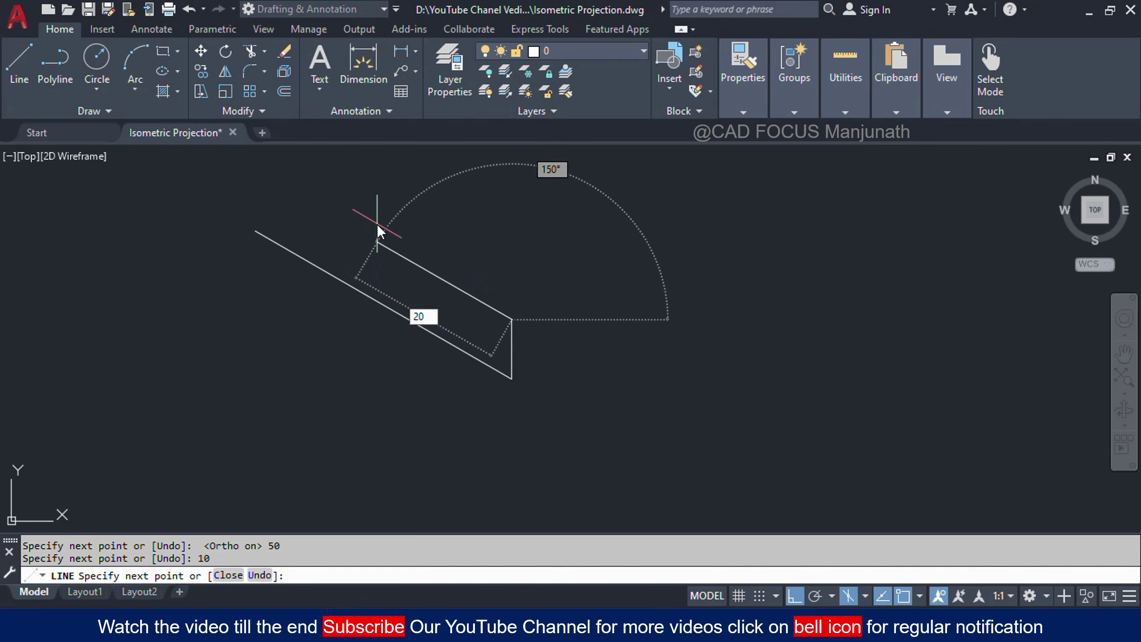
pyautogui.press('Return')
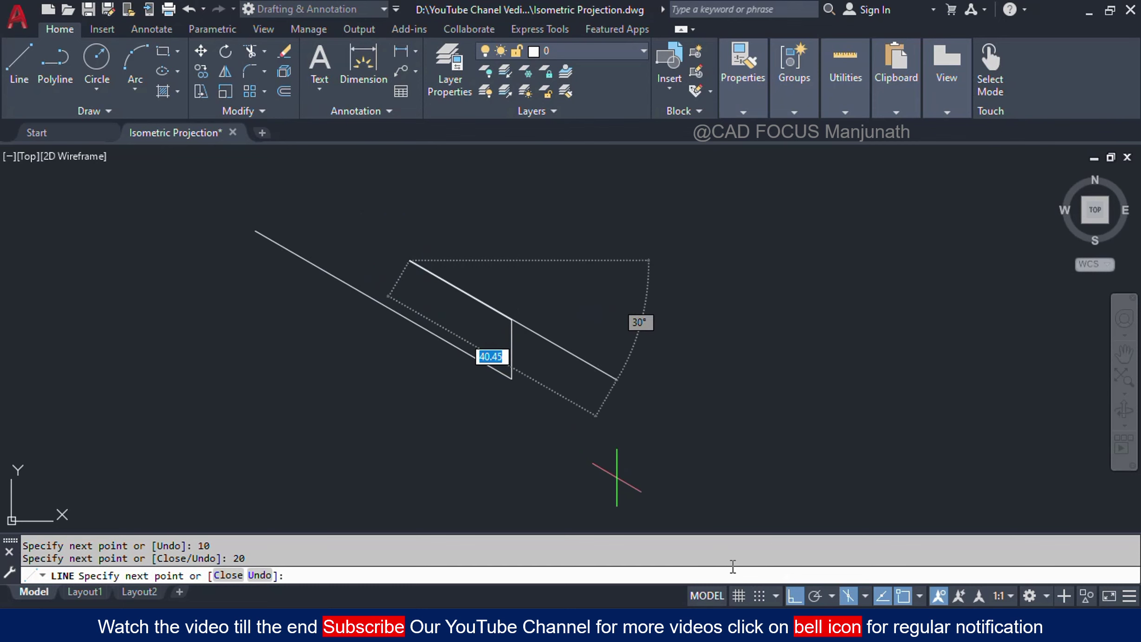
pyautogui.hotkey('alt', 'Tab')
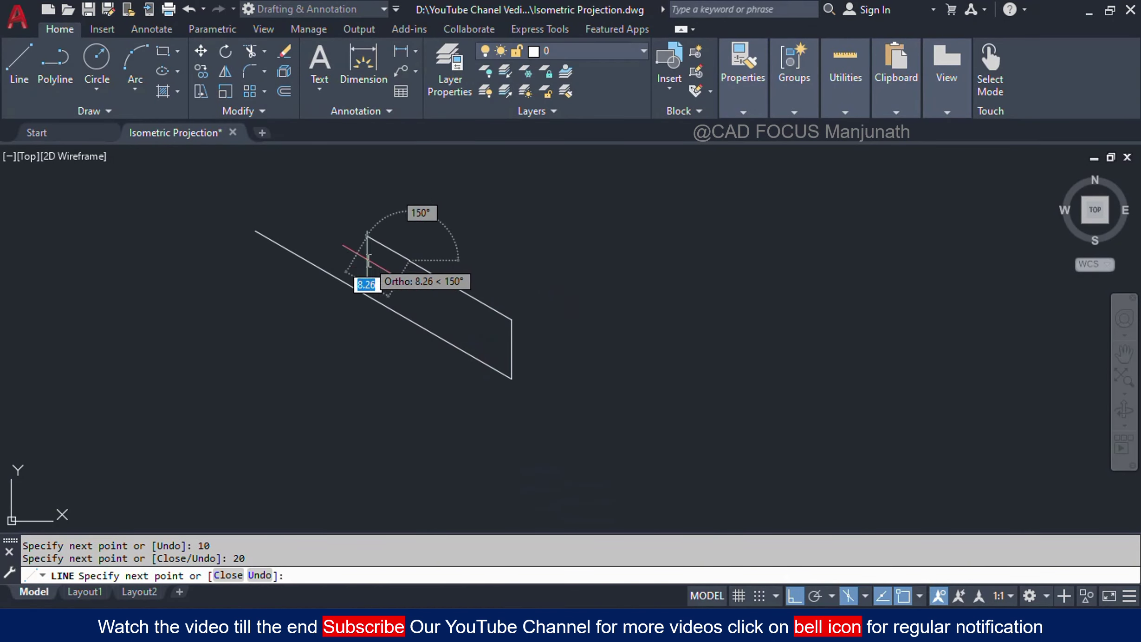
pyautogui.scroll(2, 392, 301)
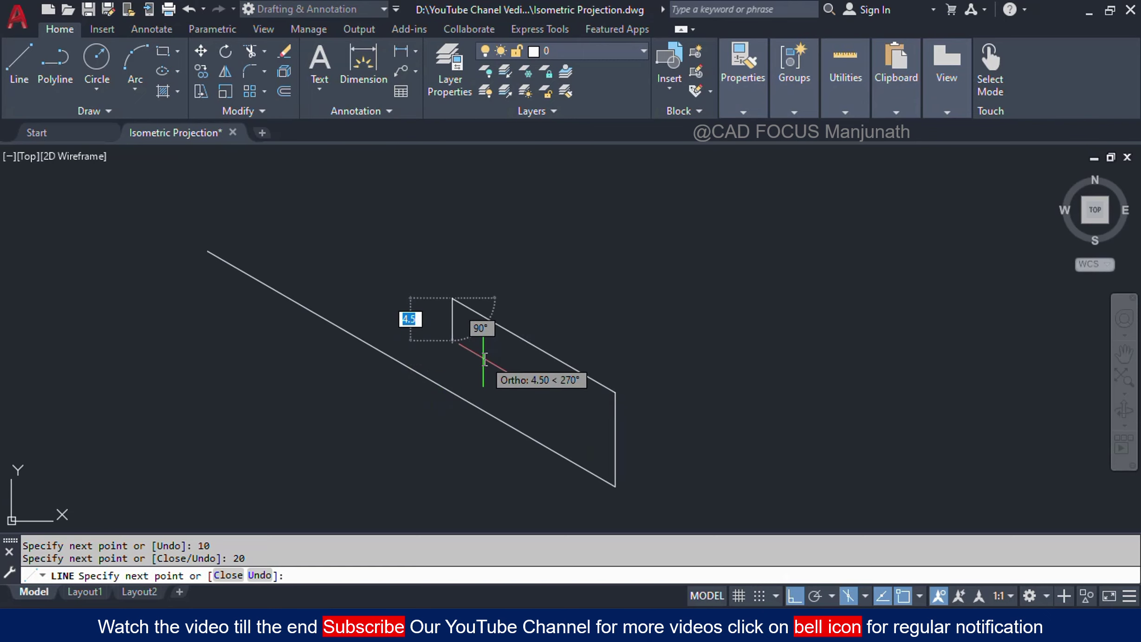
# - Add the notch: 5 units down, 20 units at 150°, then 5 units up
pyautogui.write('5')
pyautogui.press('Return')
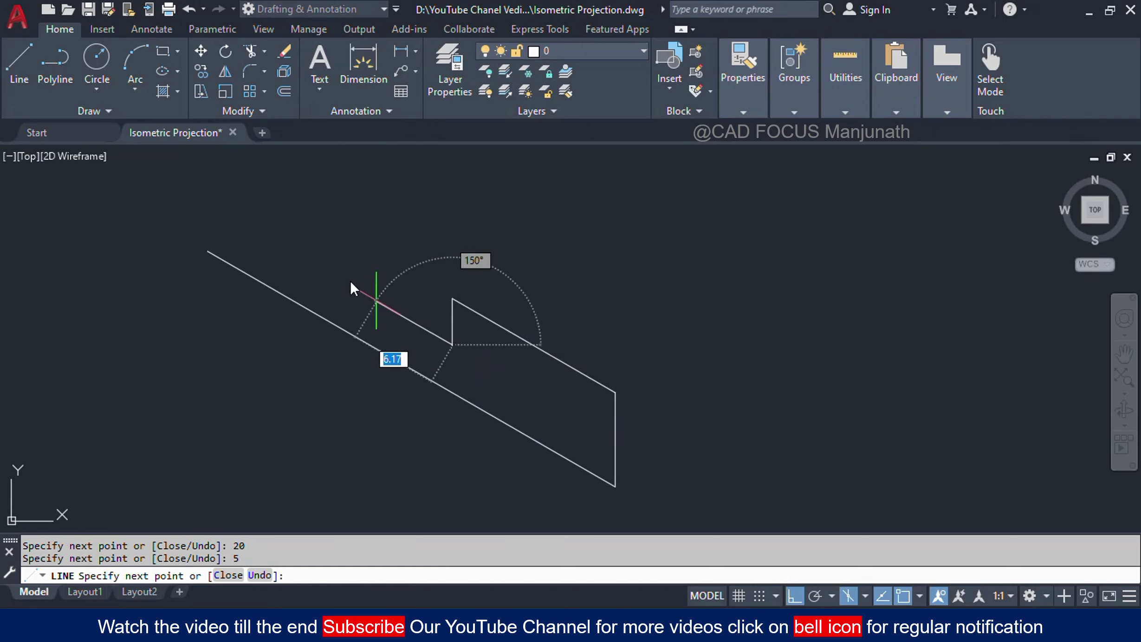
pyautogui.write('20')
pyautogui.press('Return')
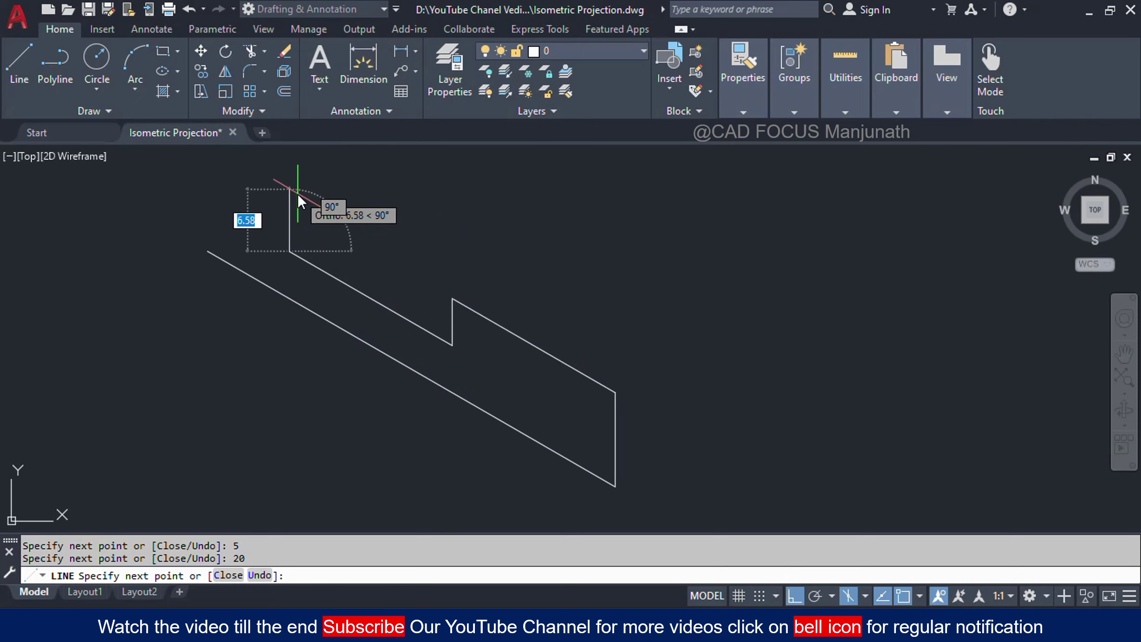
pyautogui.write('5')
pyautogui.press('Return')
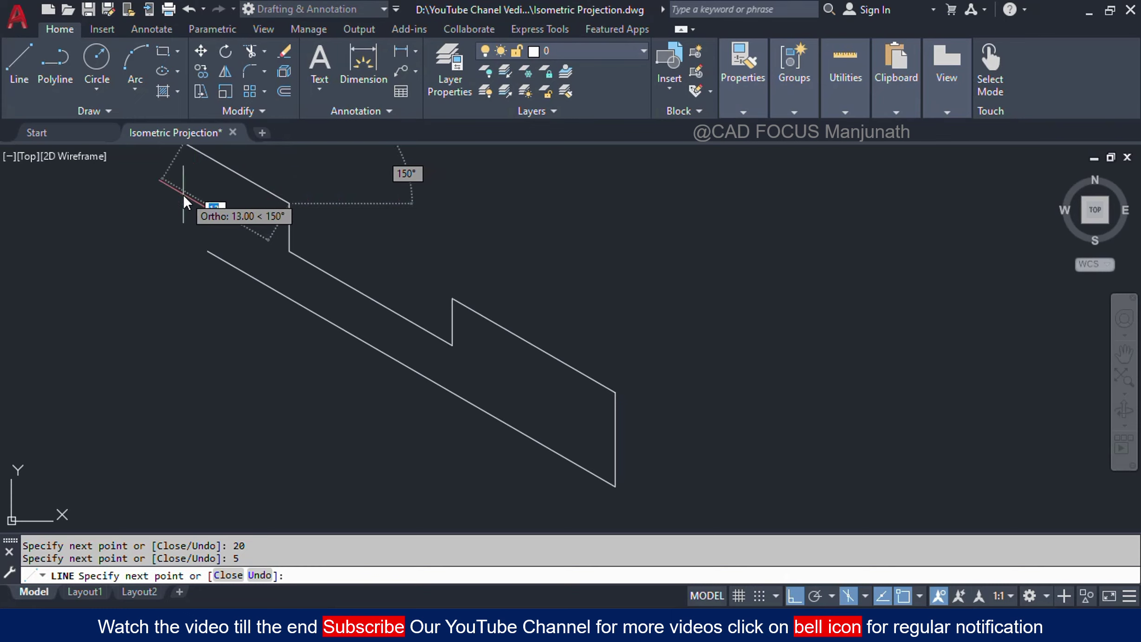
# - Draw the last 10-unit edge at 150° and the final vertical drop, then end LINE
pyautogui.moveTo(183, 195)
pyautogui.mouseDown(button='middle')
pyautogui.moveTo(208, 218)
pyautogui.moveTo(211, 262)
pyautogui.mouseUp(button='middle')
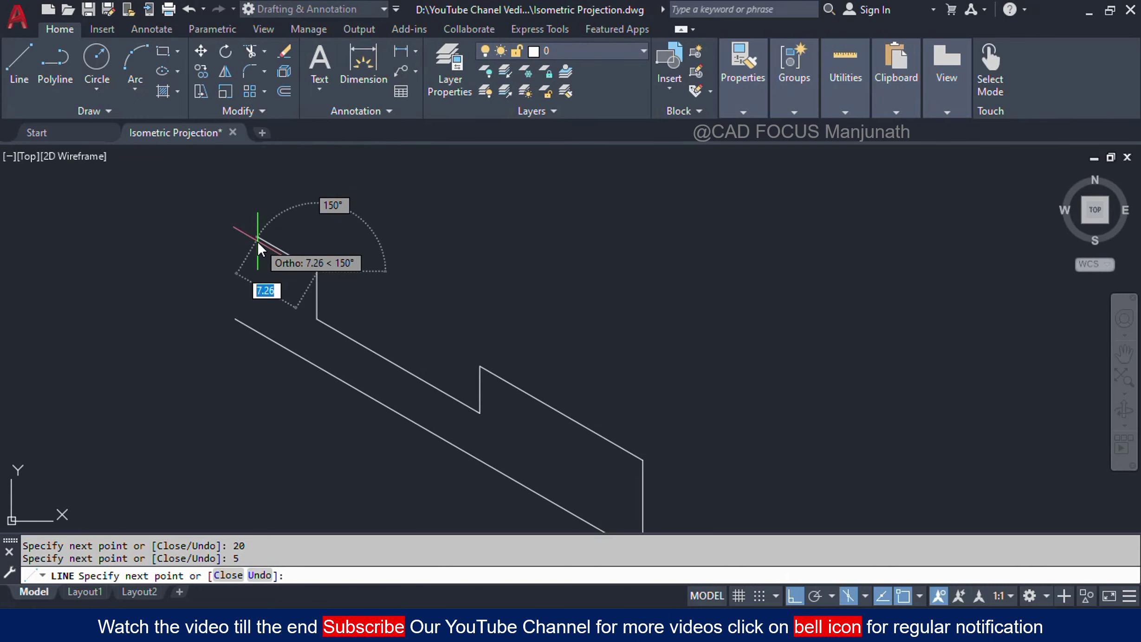
pyautogui.write('10')
pyautogui.press('Return')
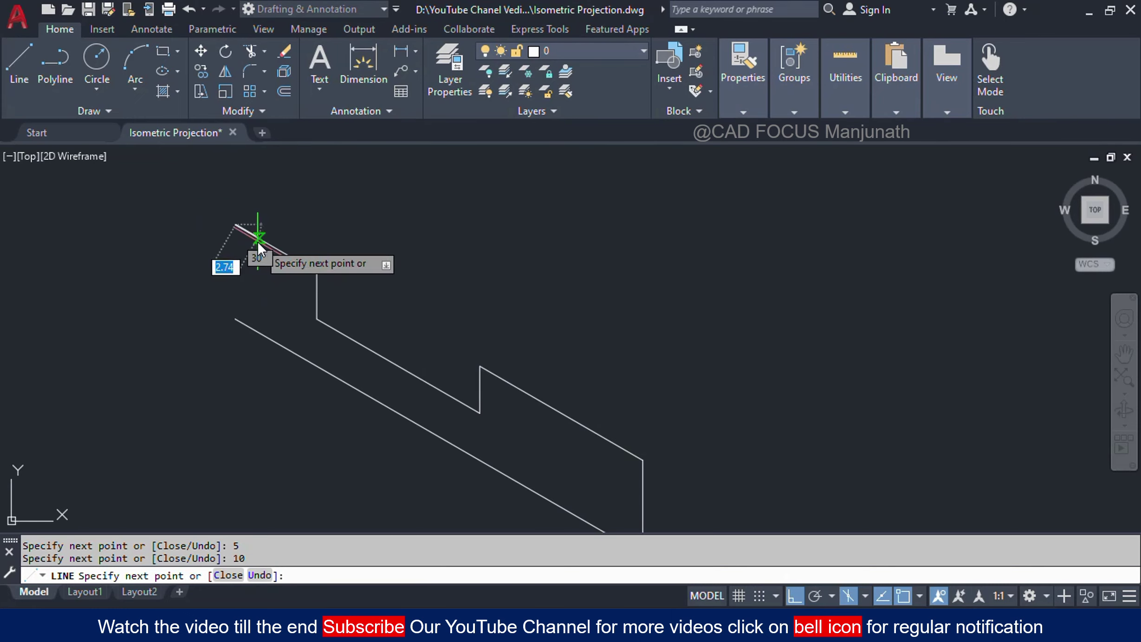
pyautogui.click(234, 320)
pyautogui.scroll(2, 235, 320)
pyautogui.rightClick(233, 319)
pyautogui.click(251, 328)
# - Zoom out on the drawing and bring up the slotted-block reference image in Photos
pyautogui.scroll(-5, 271, 338)
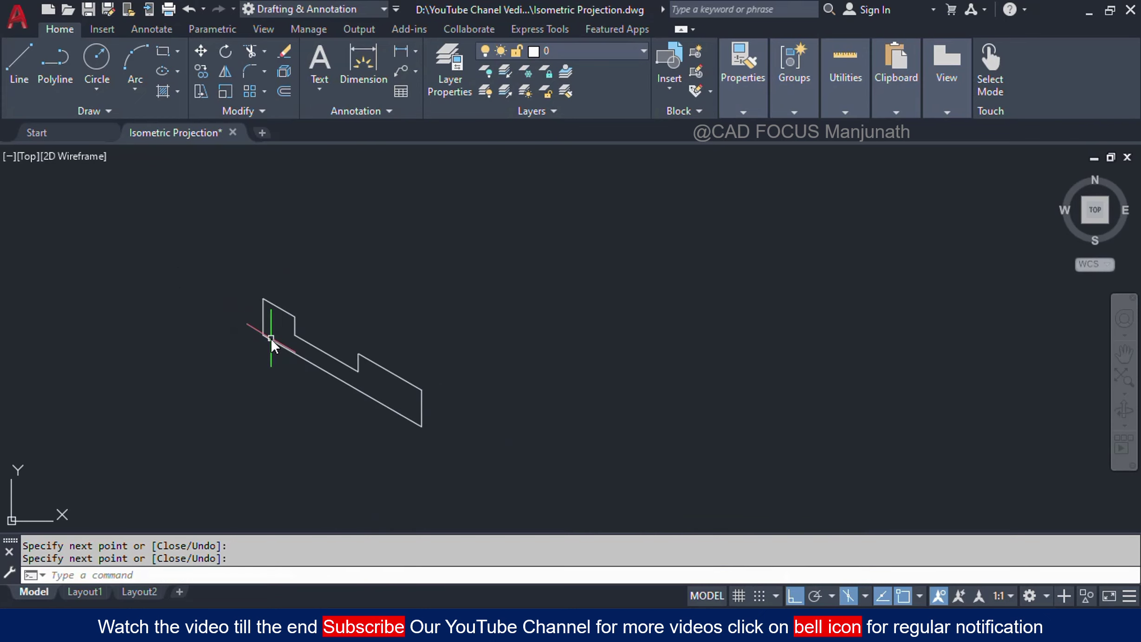
pyautogui.scroll(4, 343, 358)
pyautogui.scroll(-3, 431, 416)
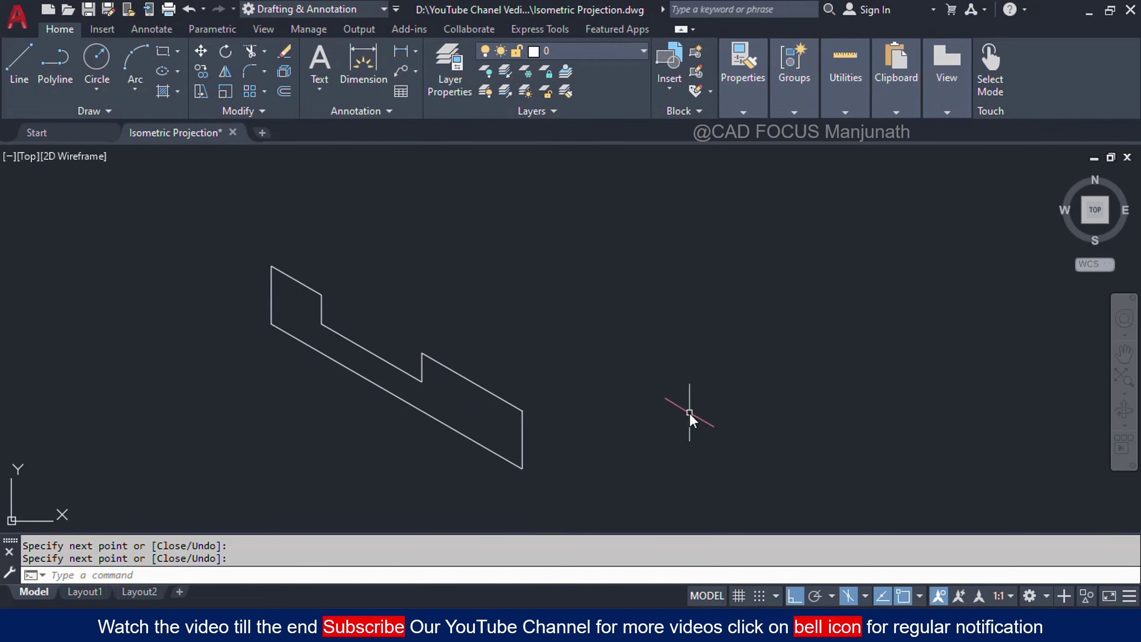
pyautogui.hotkey('alt', 'Tab')
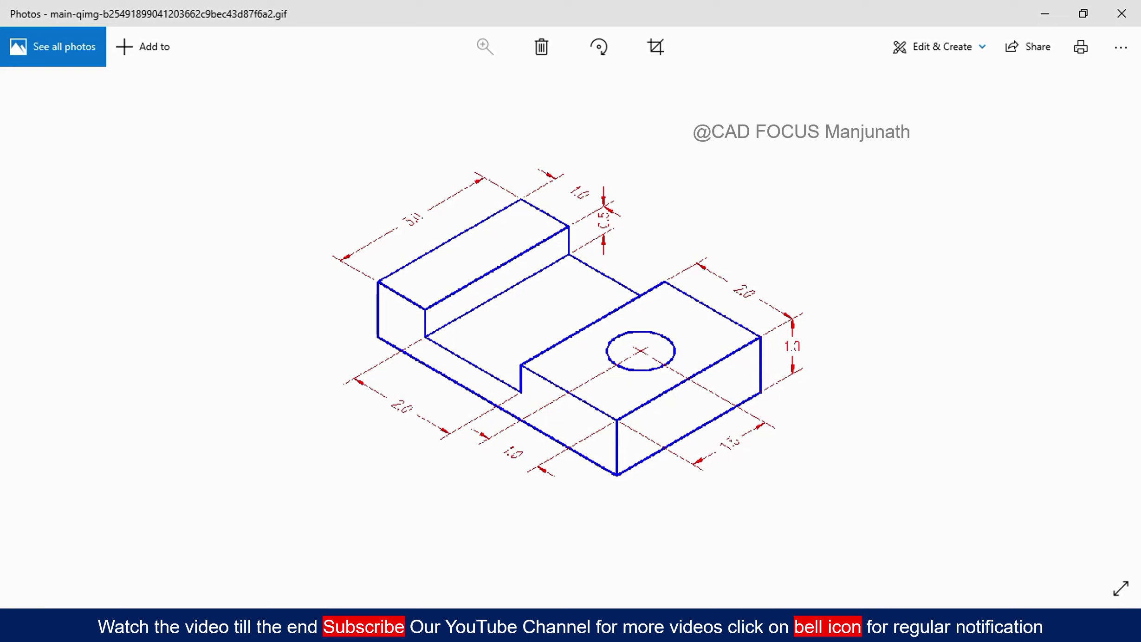
# - Switch from the Photos reference image back to the AutoCAD drawing
pyautogui.hotkey('alt', 'Tab')
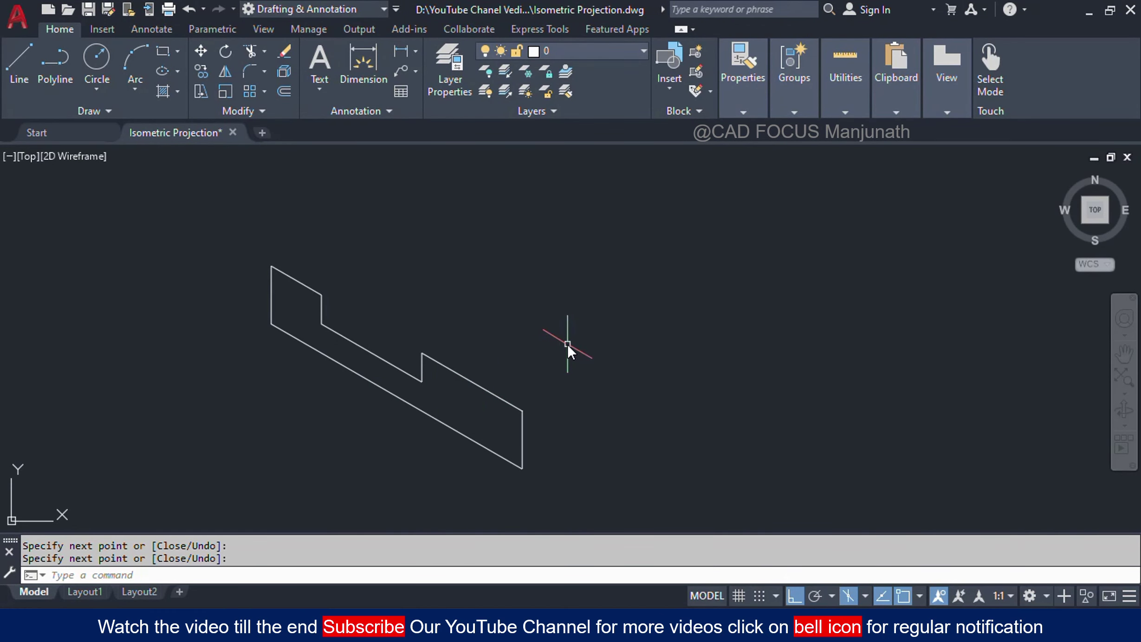
# - From the bottom corner, draw a 30-unit edge on the Top isoplane, 10 vertical on Right, then 30 back
pyautogui.write('L')
pyautogui.press('Return')
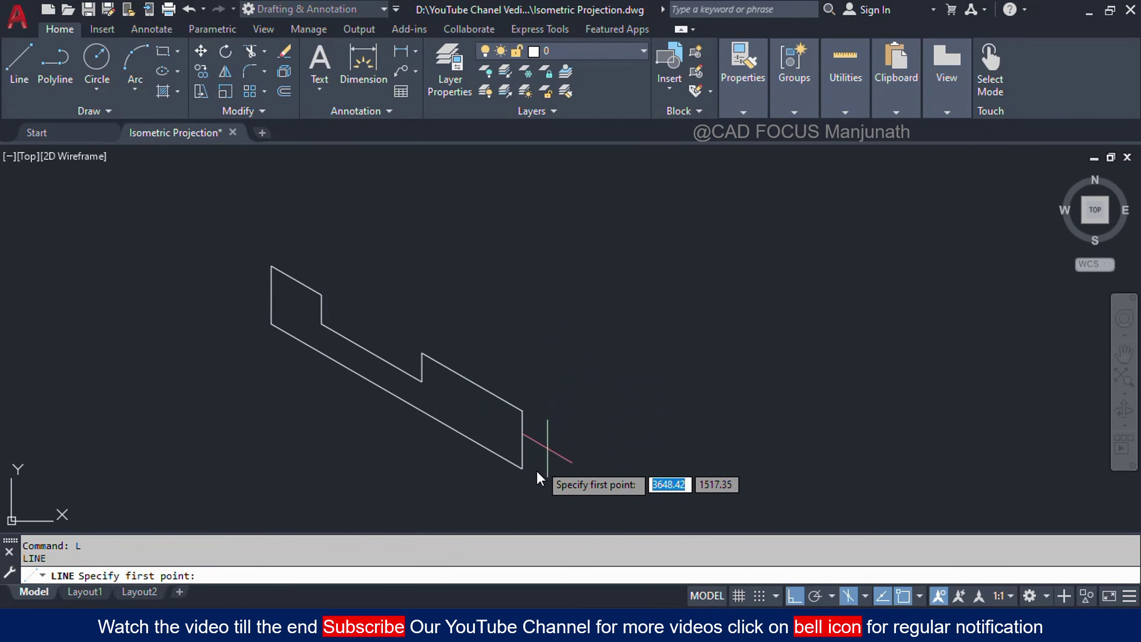
pyautogui.click(523, 472)
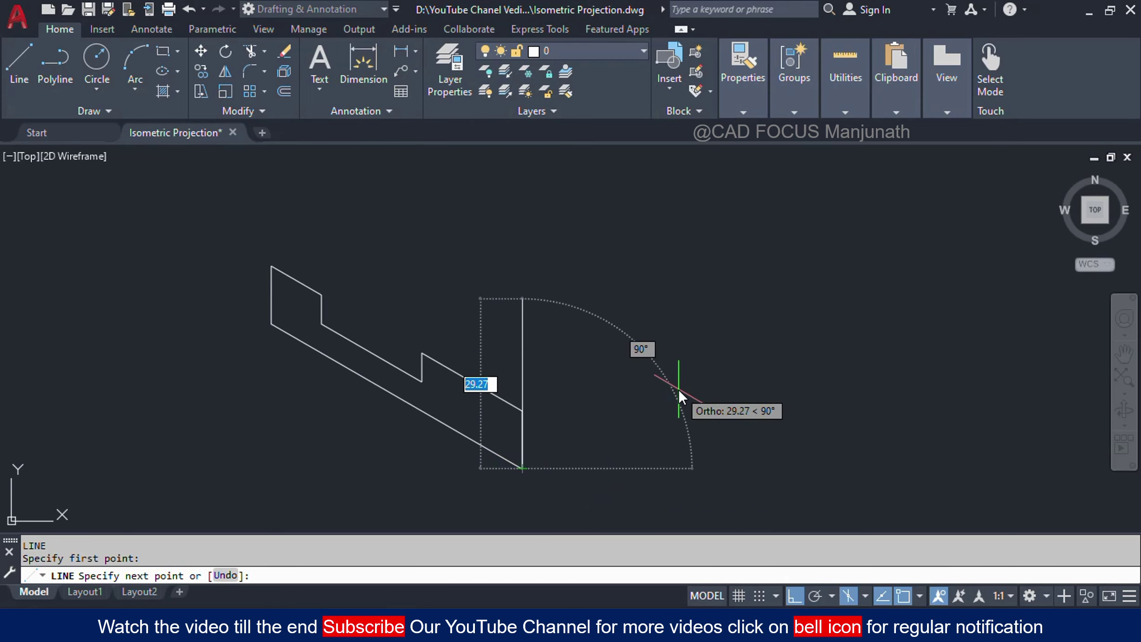
pyautogui.press('F5')
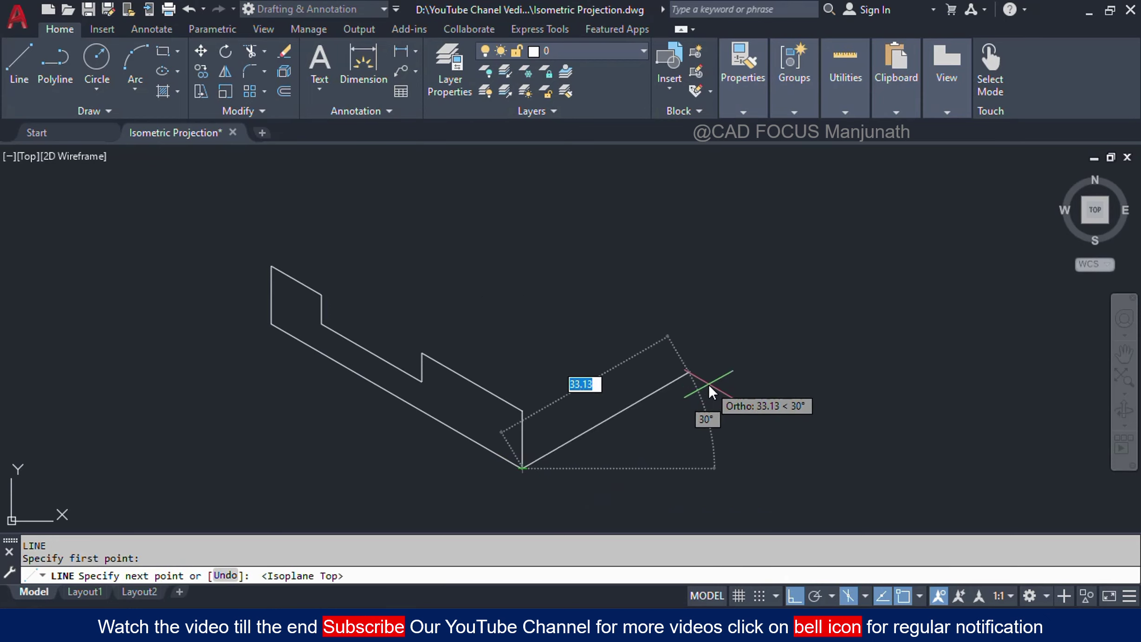
pyautogui.write('30')
pyautogui.press('Return')
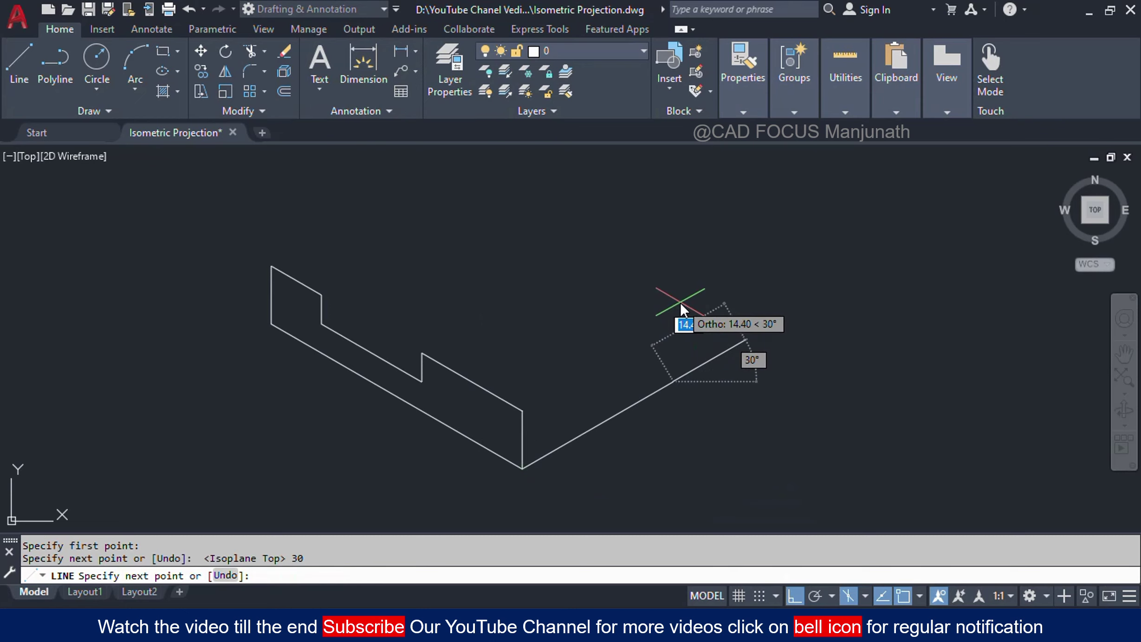
pyautogui.press('F5')
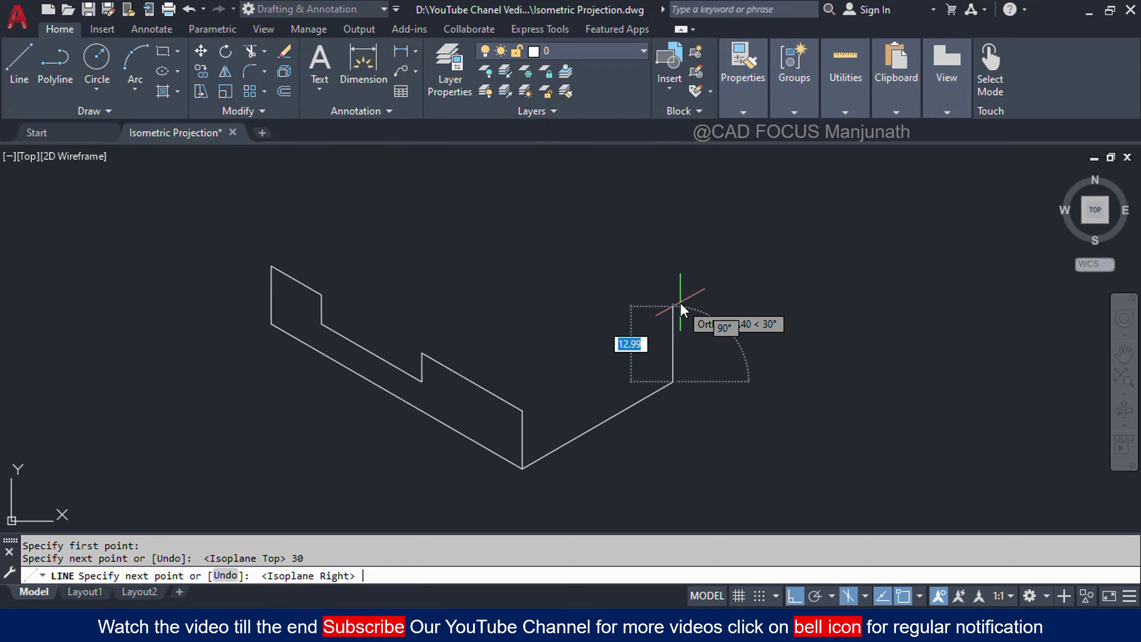
pyautogui.write('10')
pyautogui.press('Return')
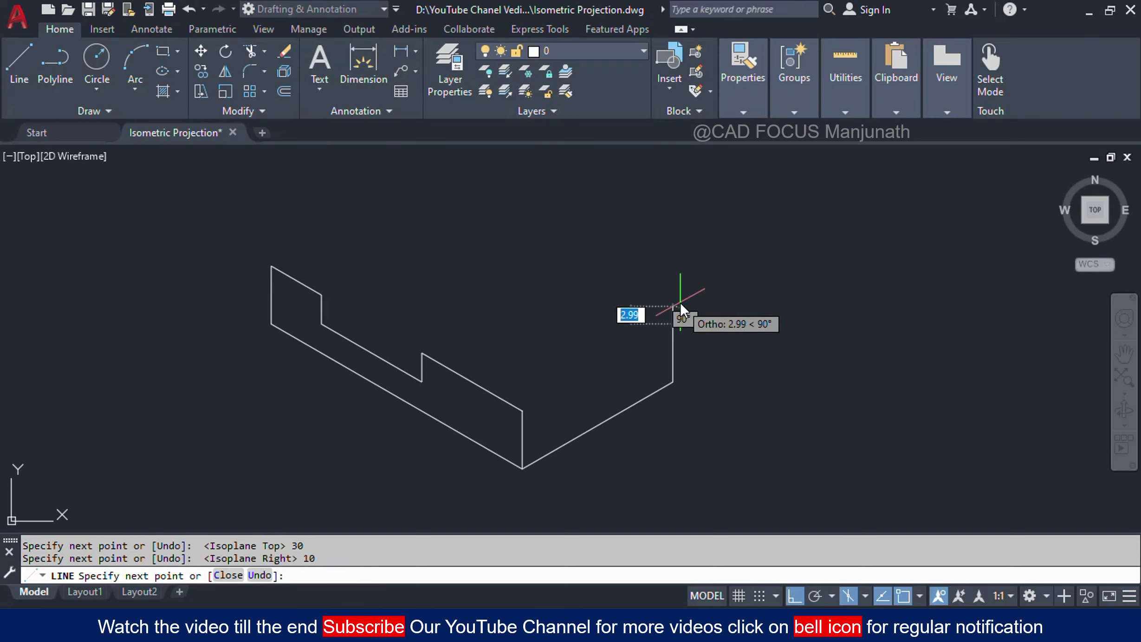
pyautogui.write('30')
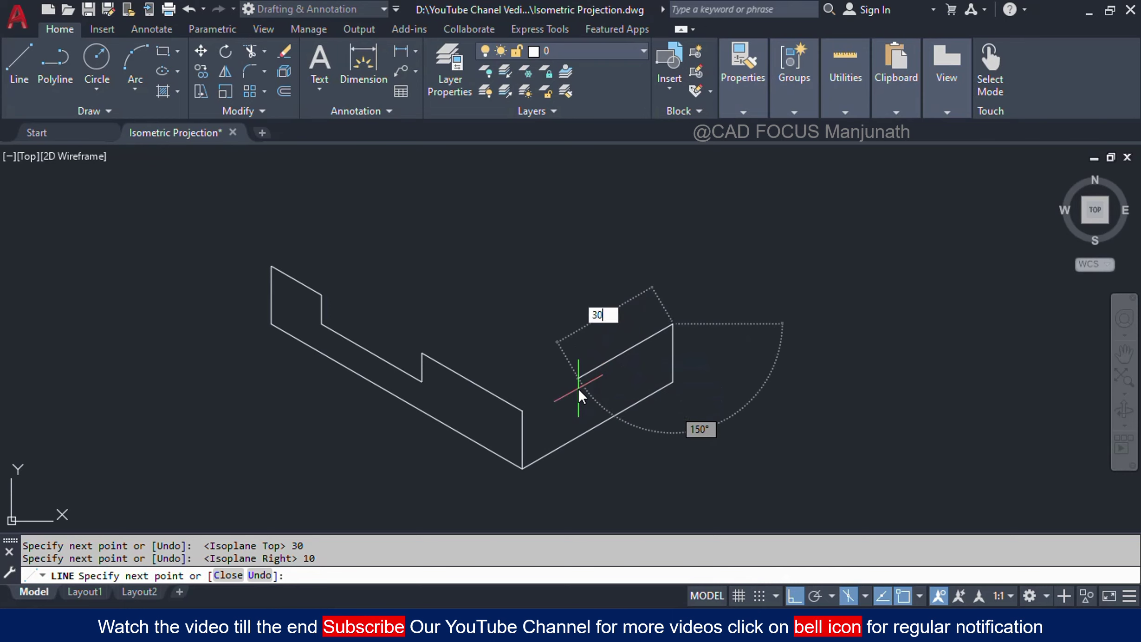
pyautogui.press('Return')
pyautogui.press('Return')
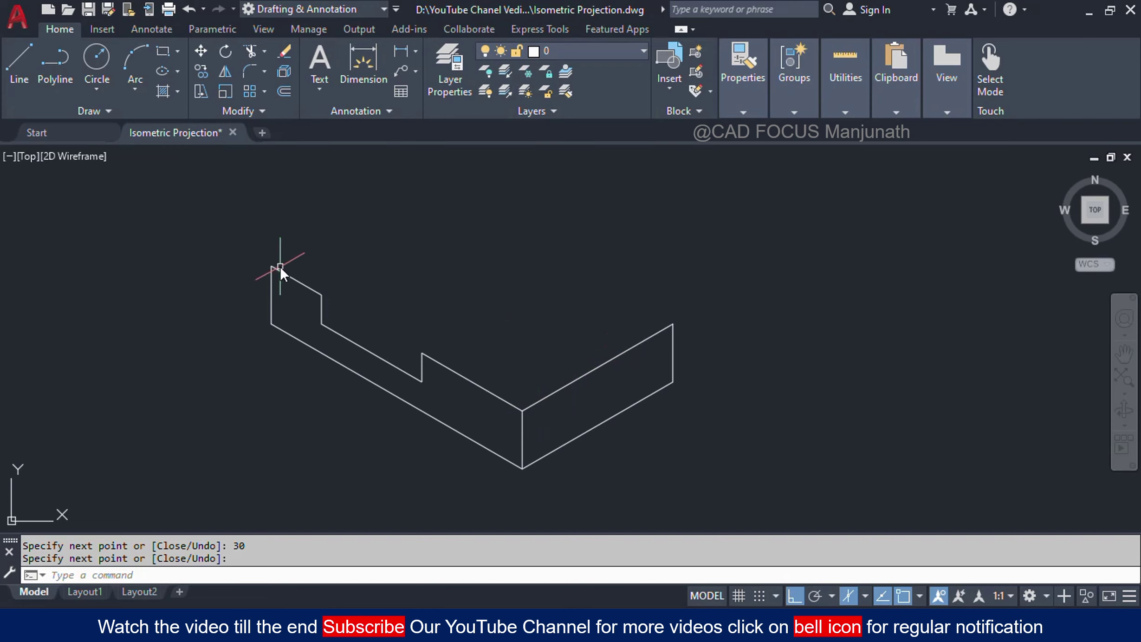
# - From the top-left corner, draw the 30-unit back edge, then 10 units on the Left isoplane
pyautogui.moveTo(378, 252); pyautogui.dragTo(377, 267, button='middle')
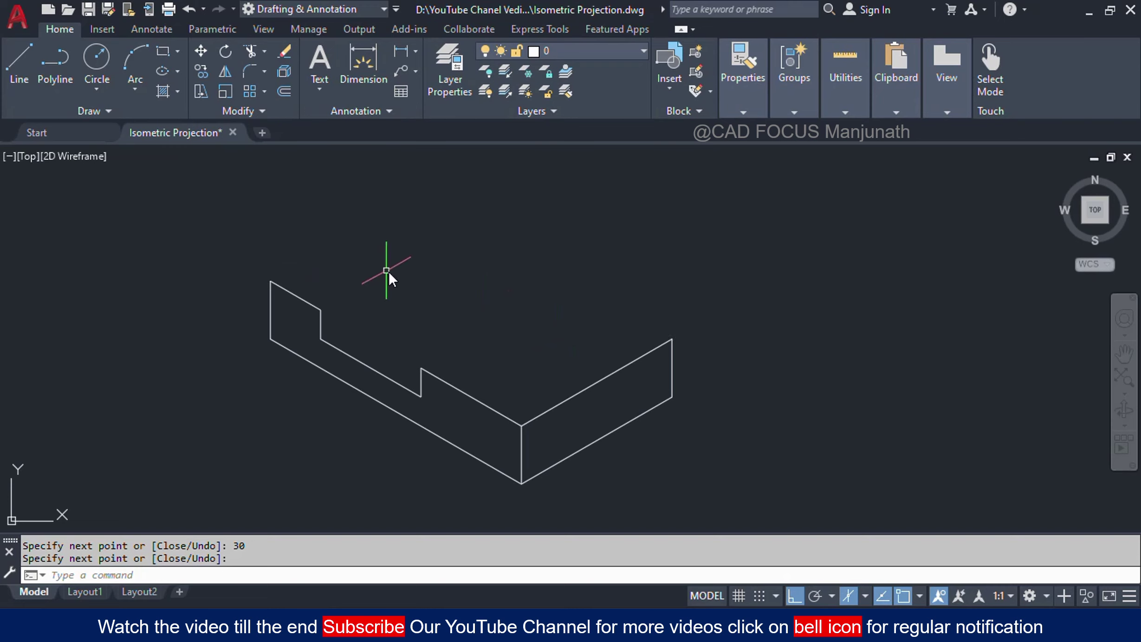
pyautogui.write('L')
pyautogui.press('Return')
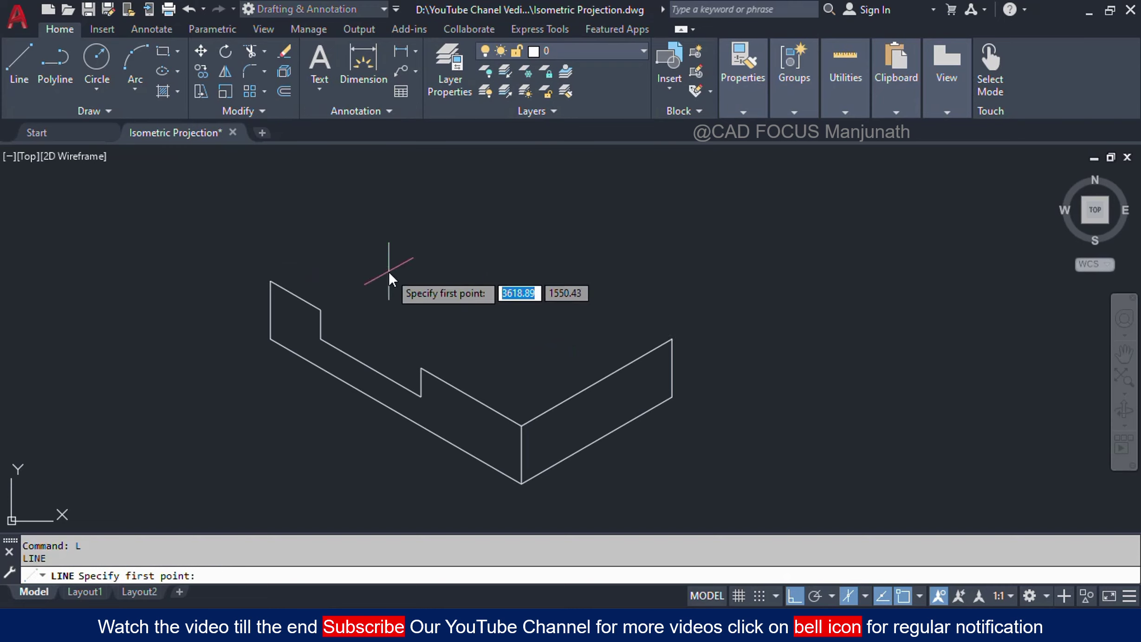
pyautogui.click(271, 281)
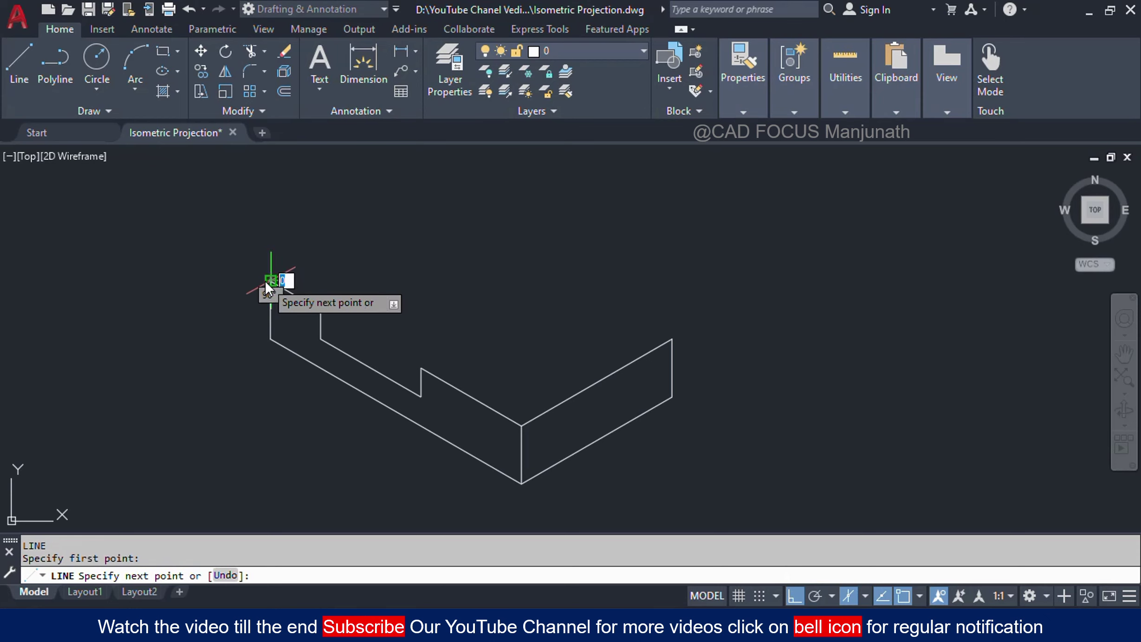
pyautogui.write('30')
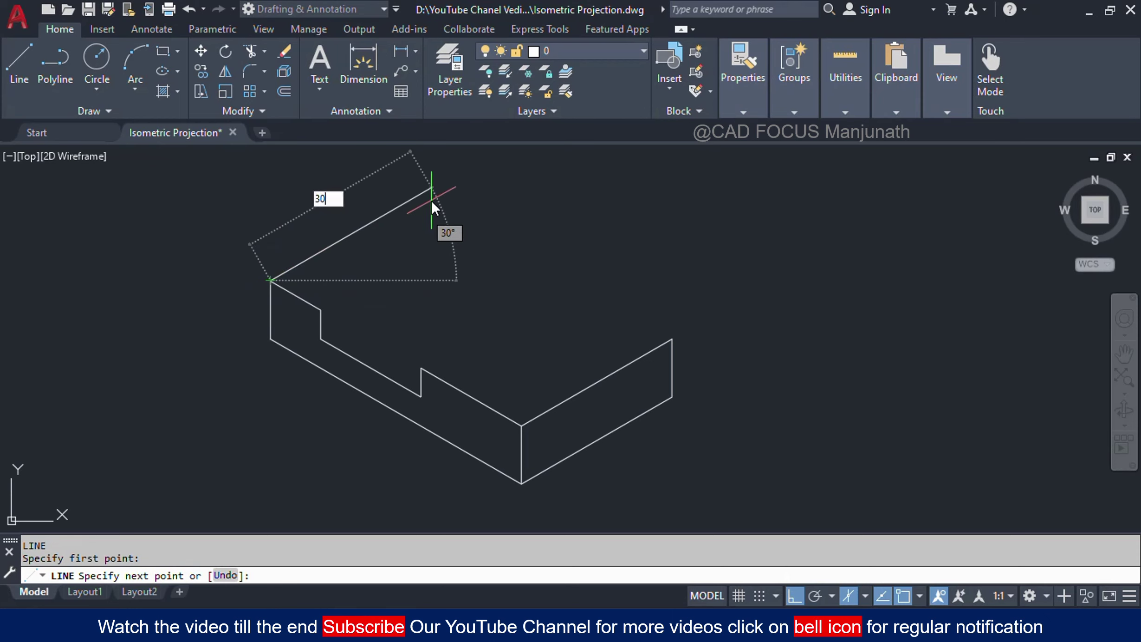
pyautogui.press('Return')
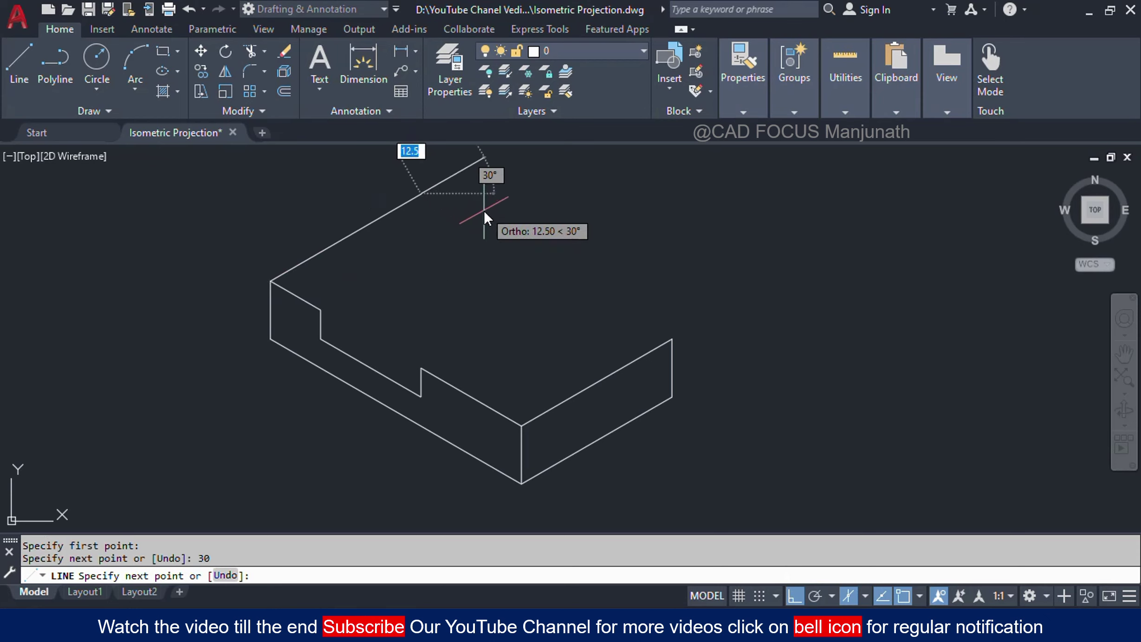
pyautogui.press('F5')
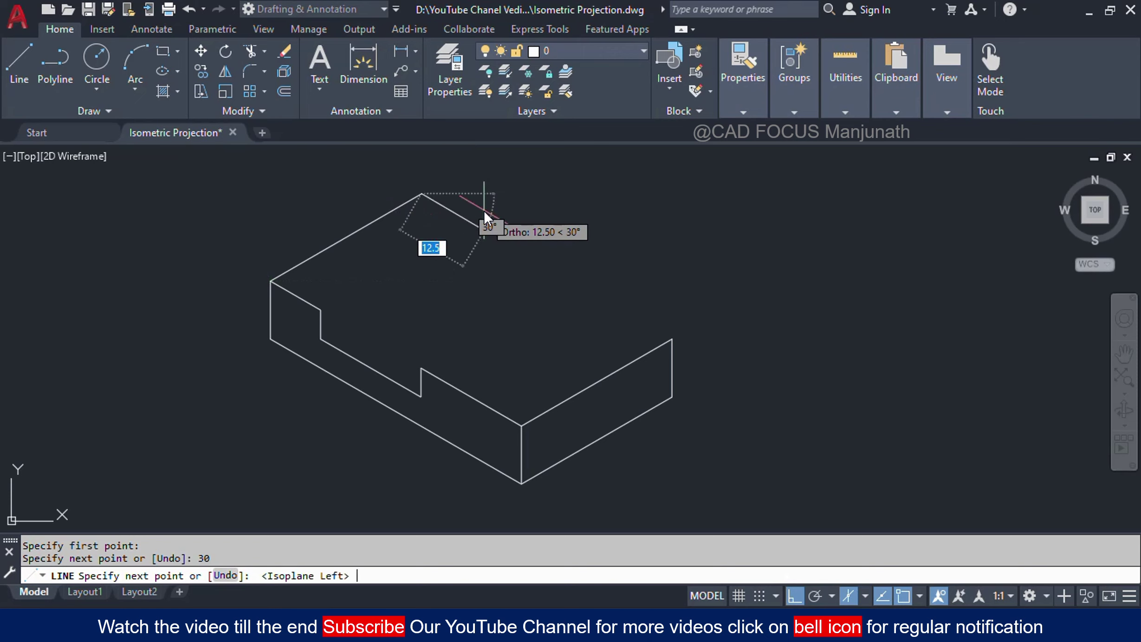
pyautogui.write('10')
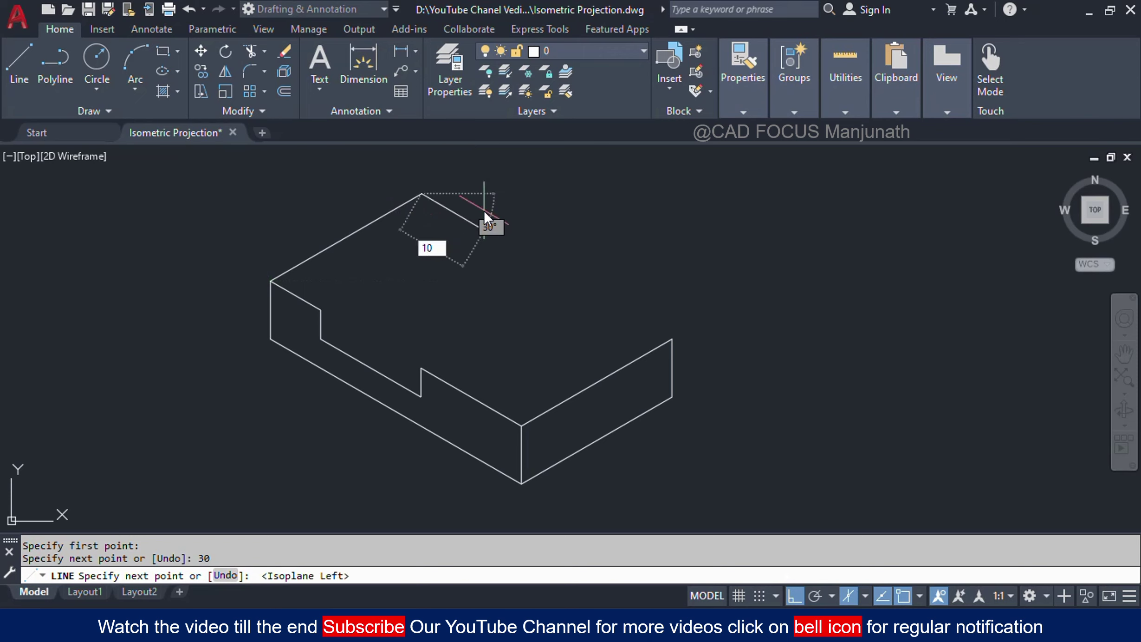
pyautogui.press('Return')
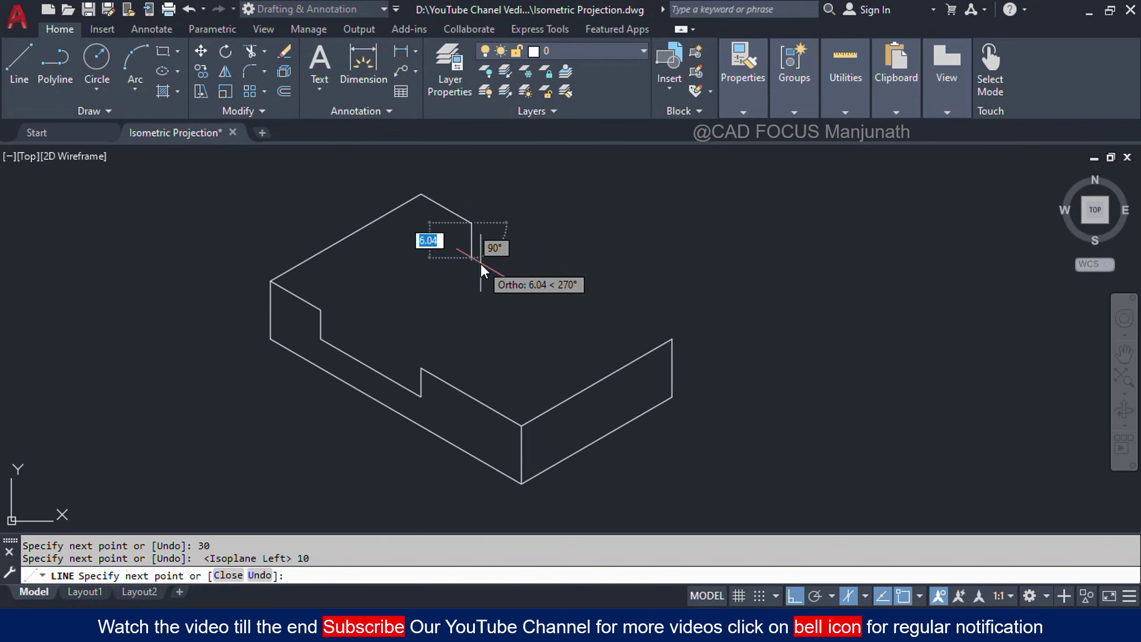
# - Cut the notch with 5, 20 and 5-unit edges and close at the right face's top corner
pyautogui.write('5')
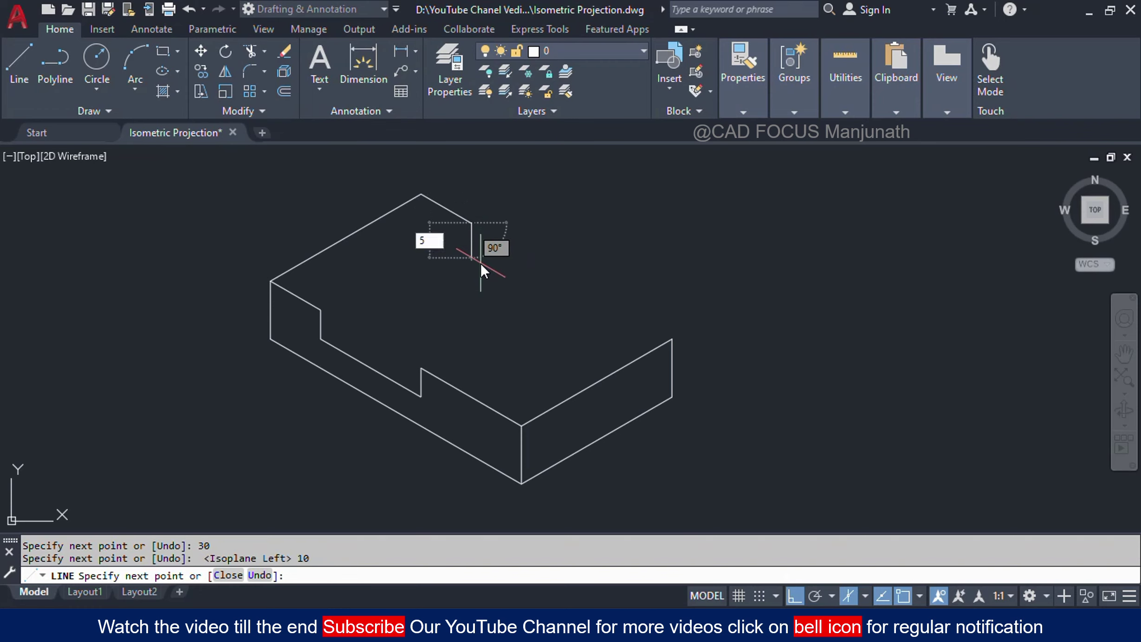
pyautogui.press('Return')
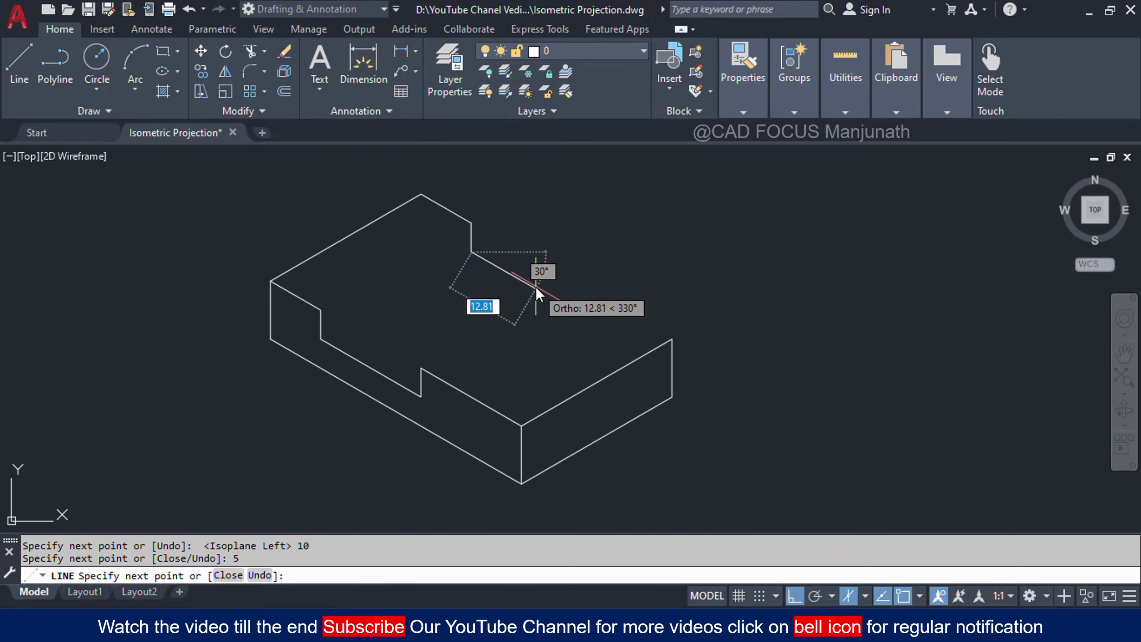
pyautogui.write('20')
pyautogui.press('Return')
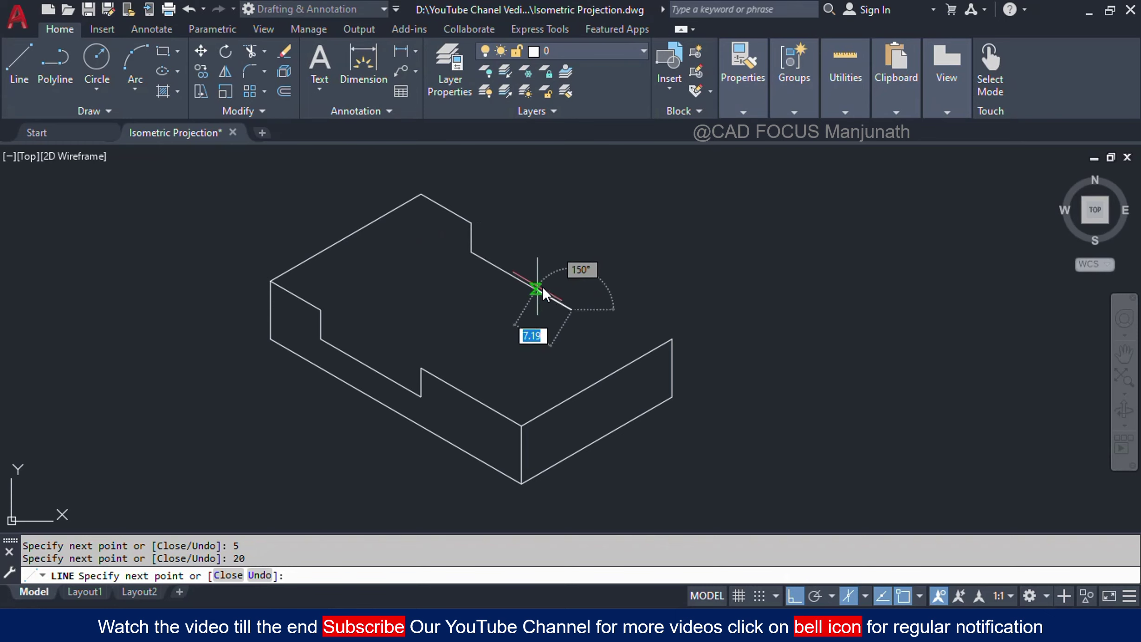
pyautogui.press('BackSpace')
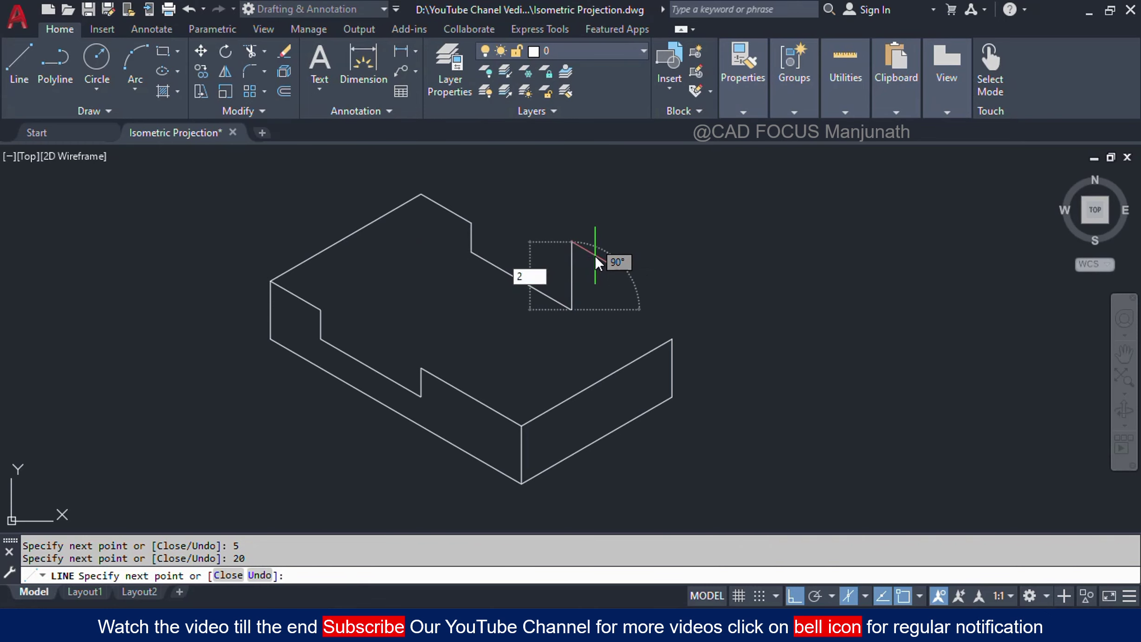
pyautogui.write('5')
pyautogui.press('Return')
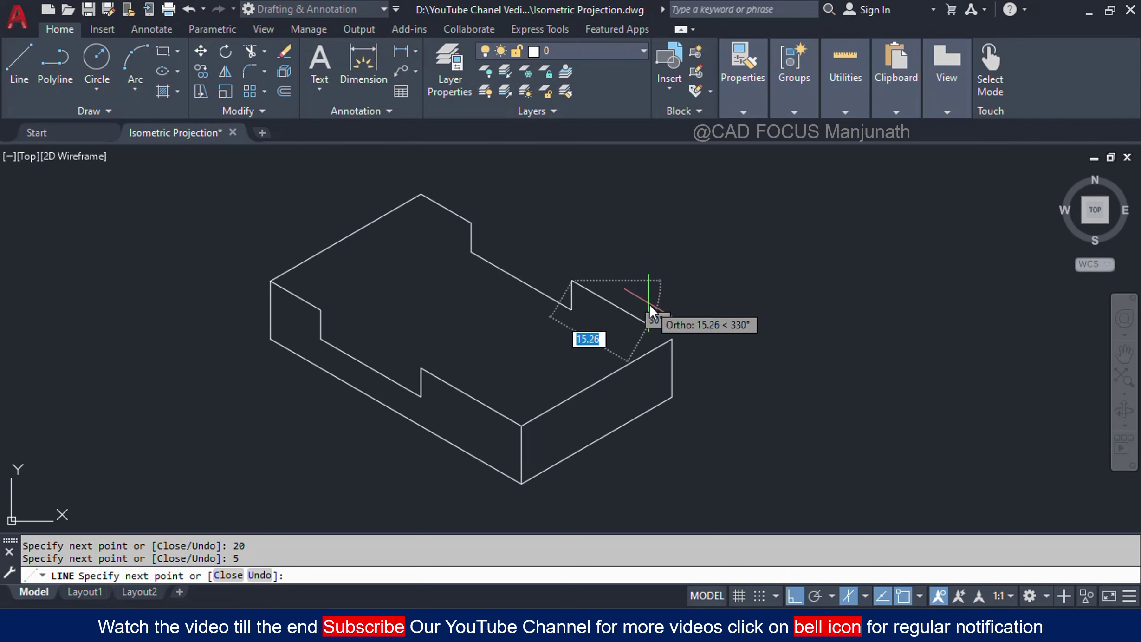
pyautogui.click(669, 336)
pyautogui.rightClick(669, 336)
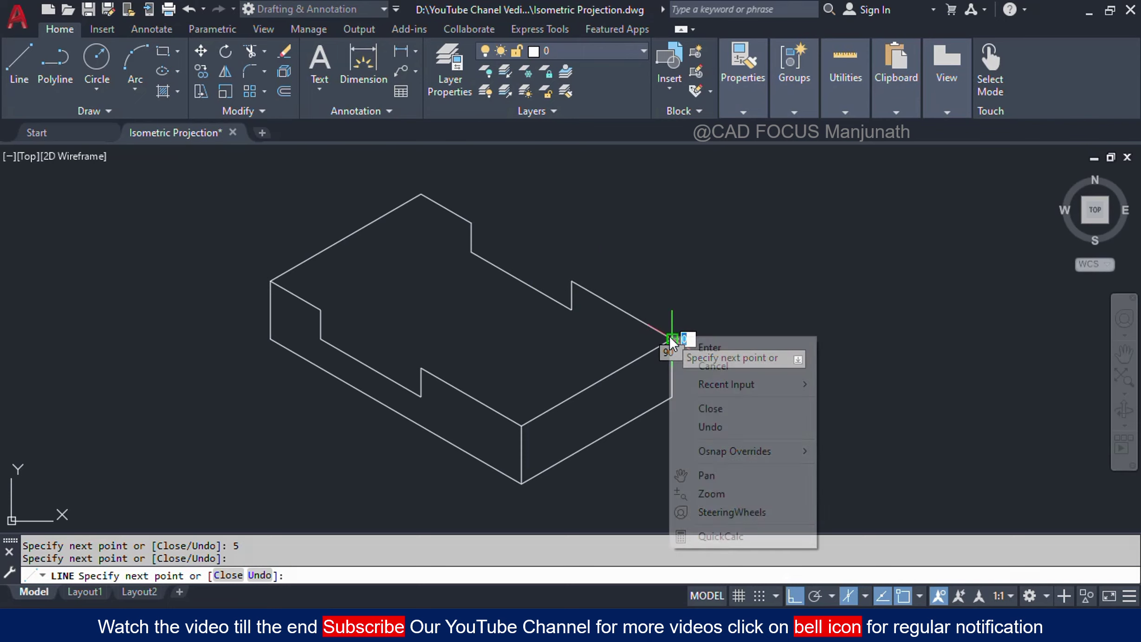
pyautogui.click(686, 346)
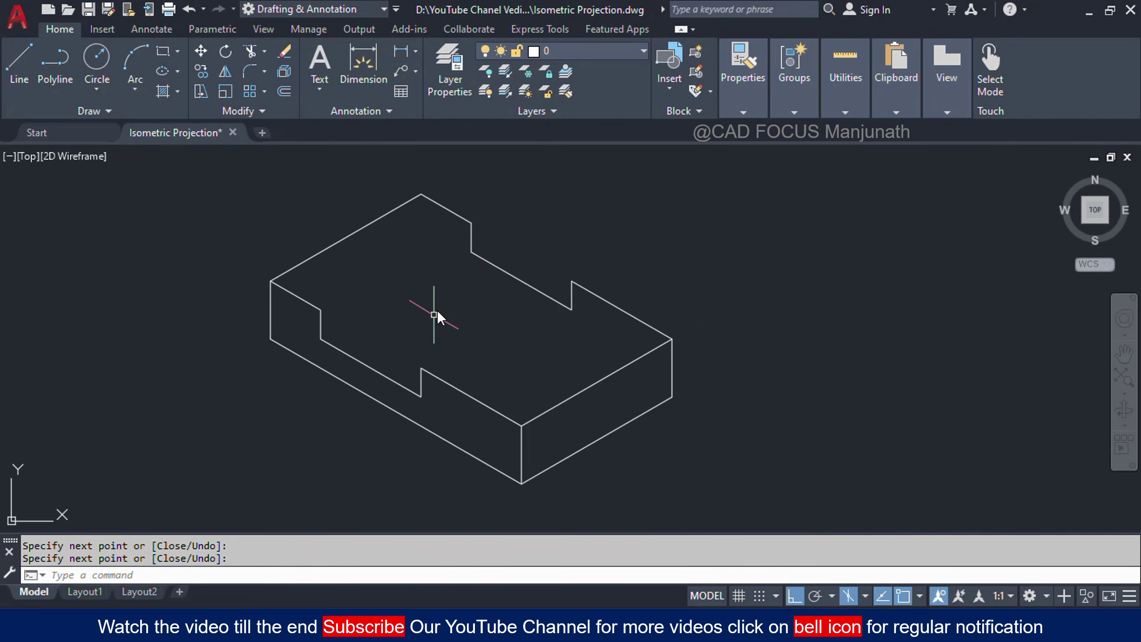
pyautogui.hotkey('alt', 'Tab')
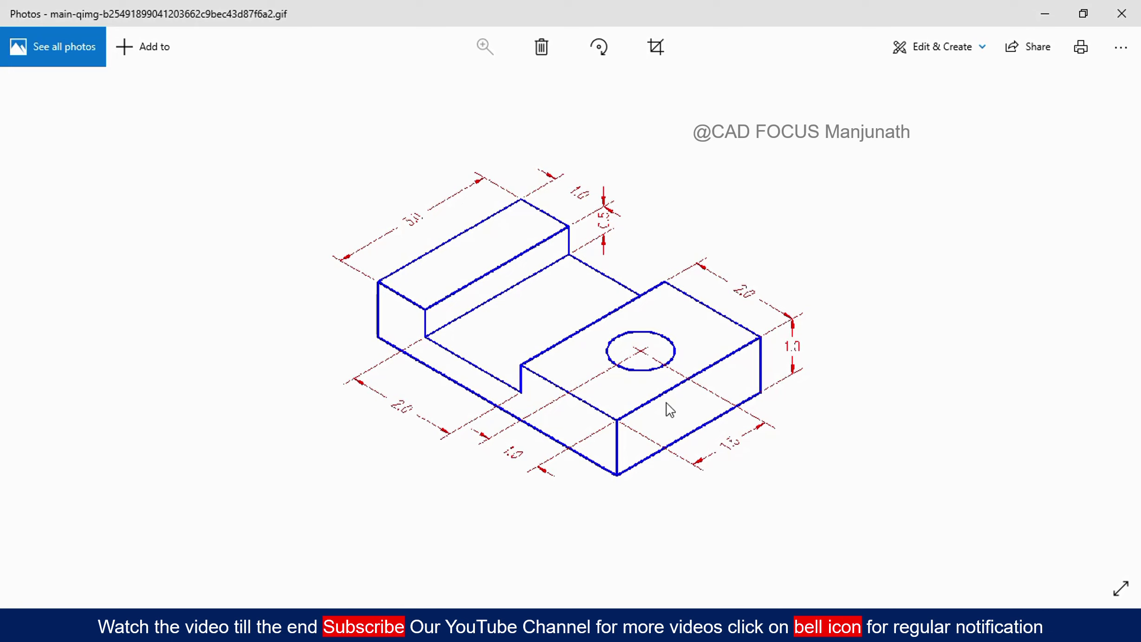
# - Close the Photos viewer to return to the AutoCAD drawing
pyautogui.click(1122, 13)
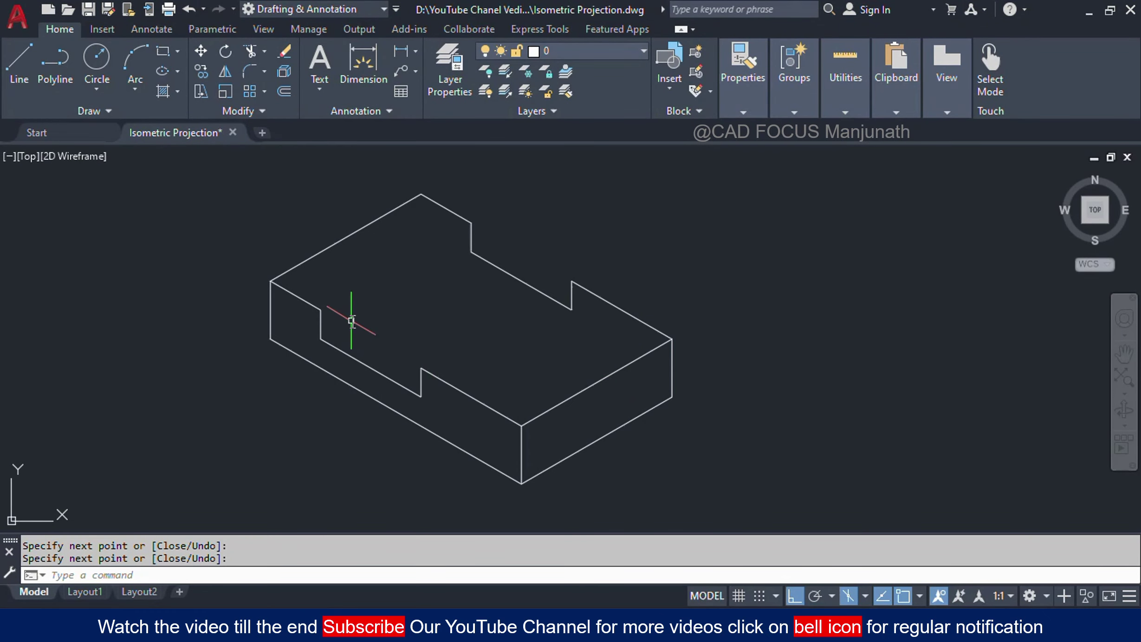
# - Draw an edge from the left step's inner corner to the step's top corner on the Top isoplane
pyautogui.write('L')
pyautogui.press('Return')
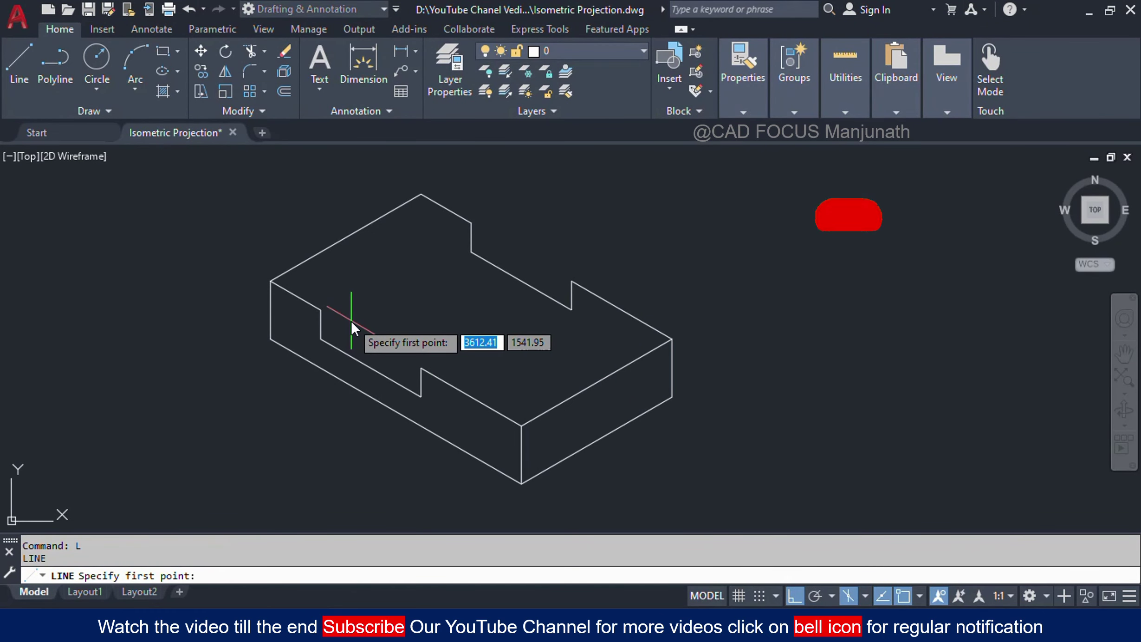
pyautogui.click(319, 309)
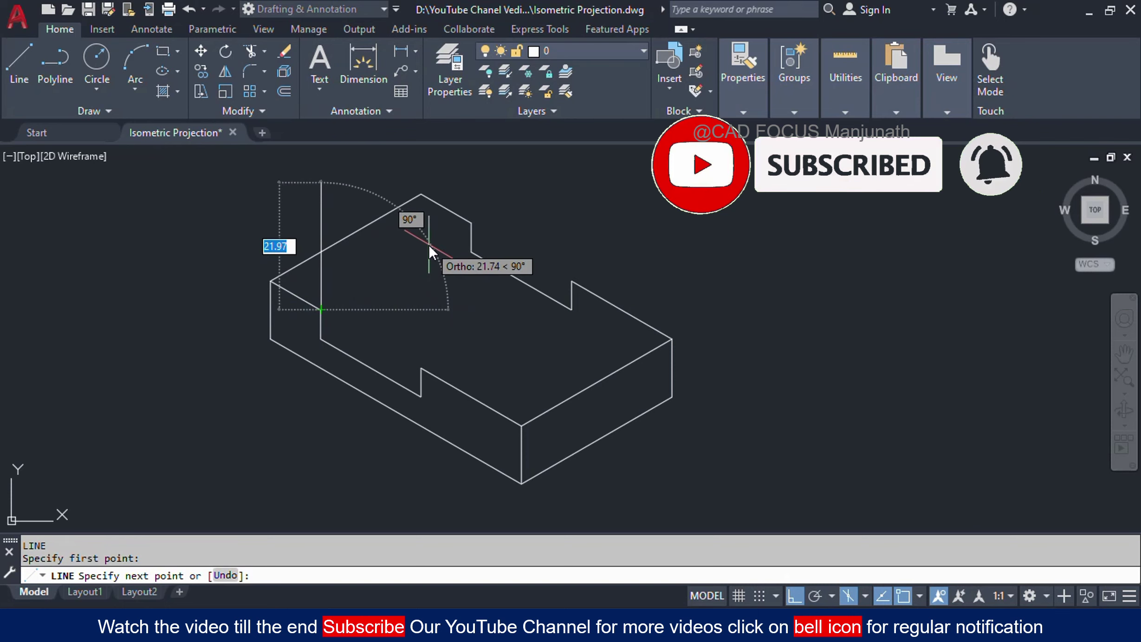
pyautogui.press('F5')
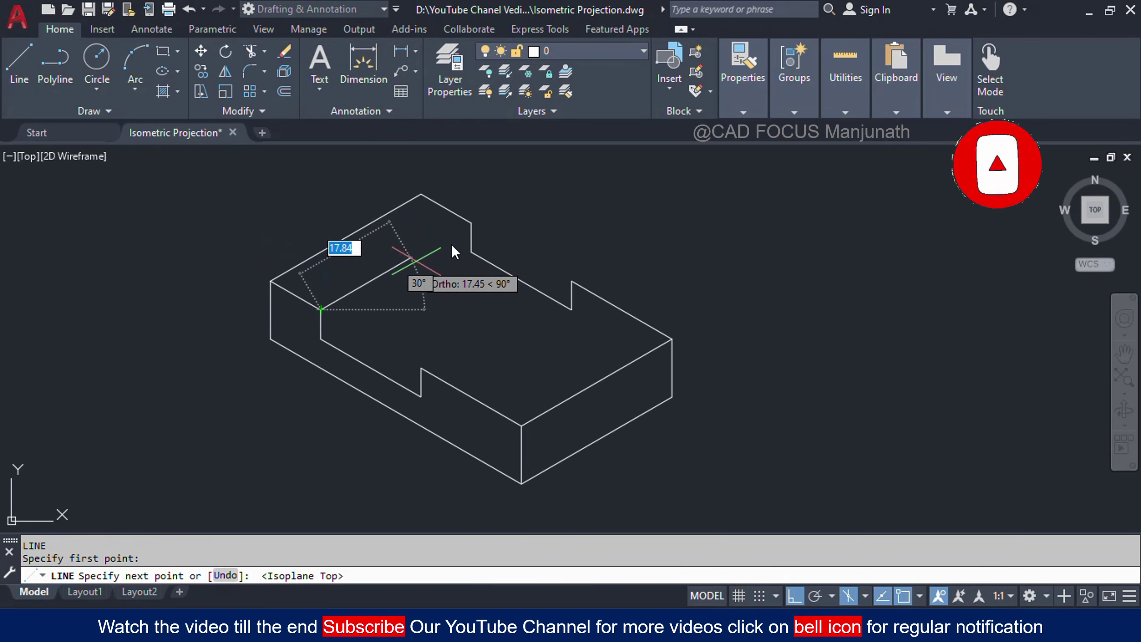
pyautogui.click(471, 226)
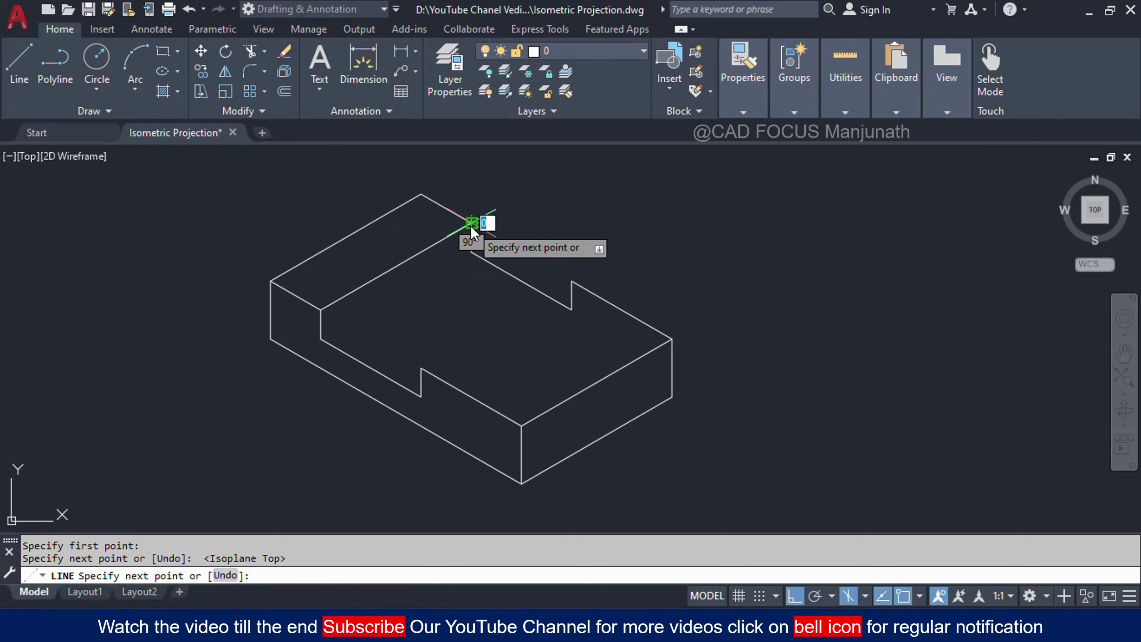
pyautogui.rightClick(471, 226)
pyautogui.click(479, 237)
# - Draw the 30-unit inner edge of the step from its inner corner
pyautogui.write('L')
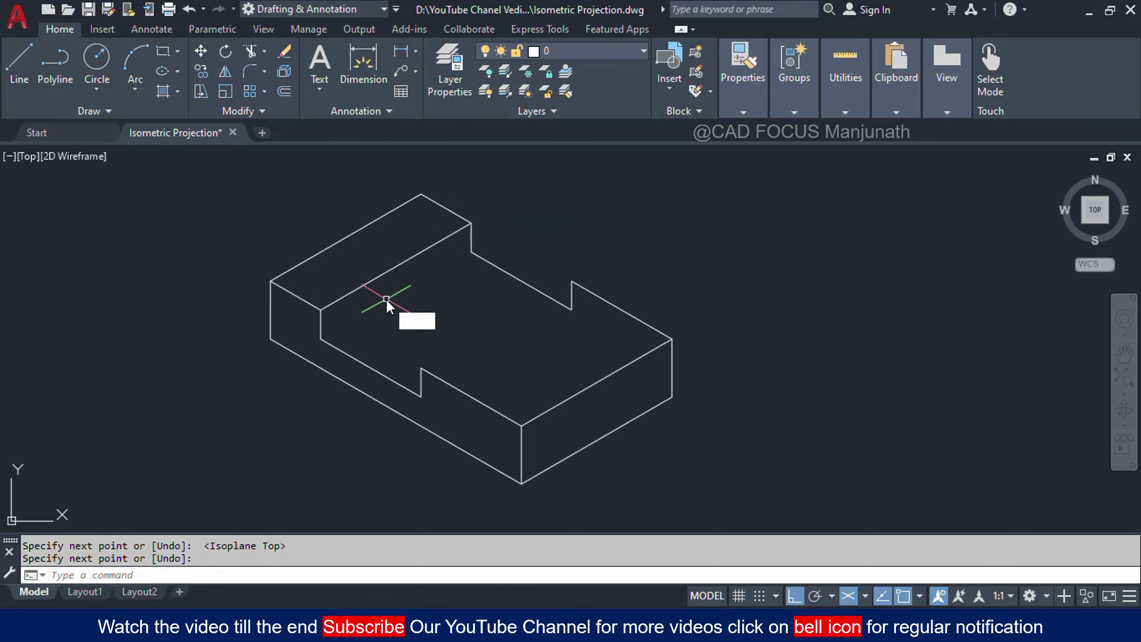
pyautogui.press('Return')
pyautogui.click(324, 340)
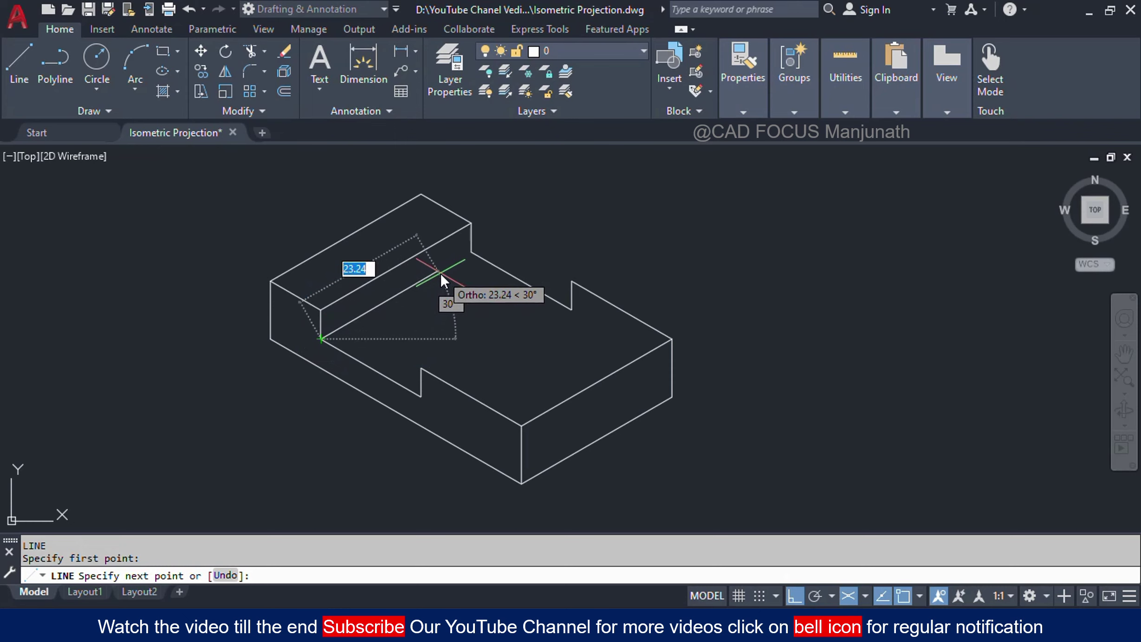
pyautogui.write('30')
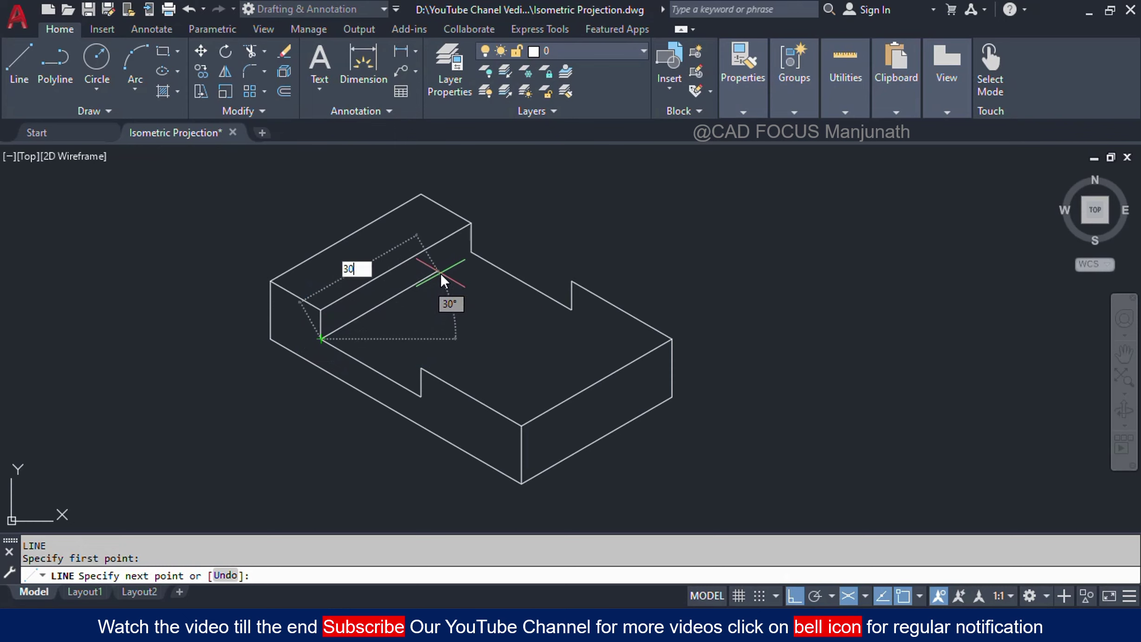
pyautogui.press('Return')
pyautogui.press('Return')
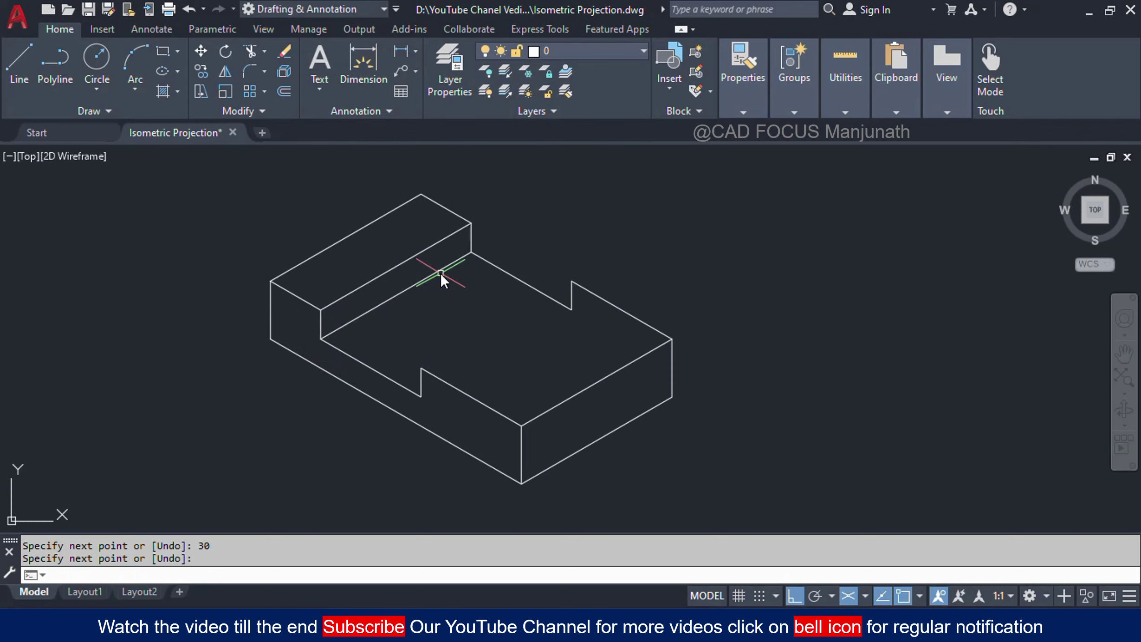
pyautogui.press('Return')
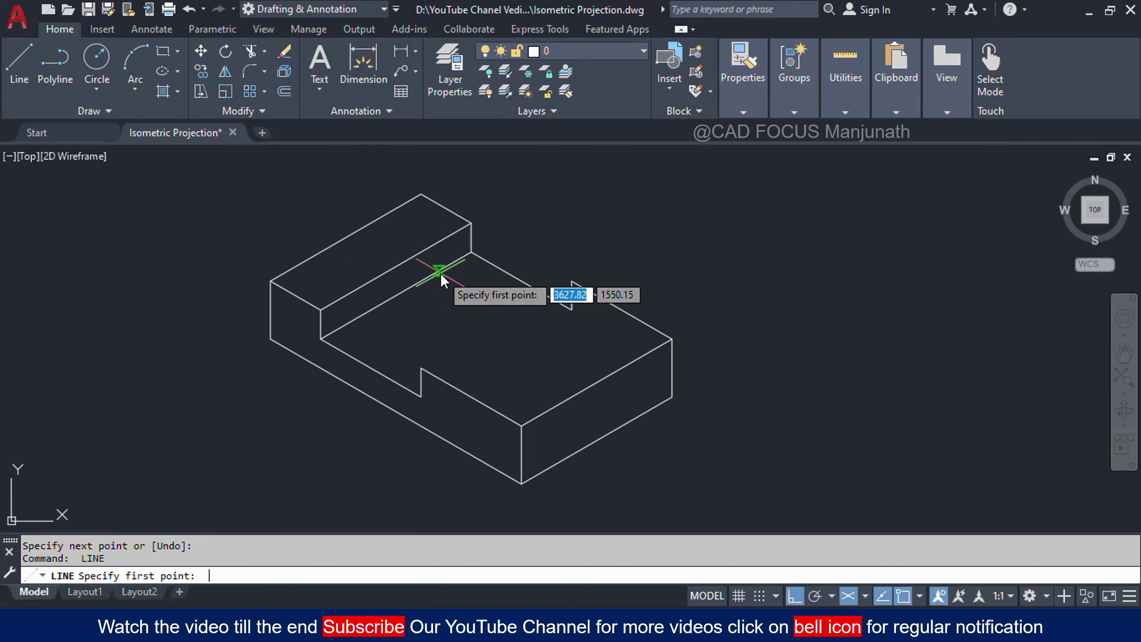
# - Draw a line from the notch corner to the far edge's corner, then check the reference image
pyautogui.click(420, 367)
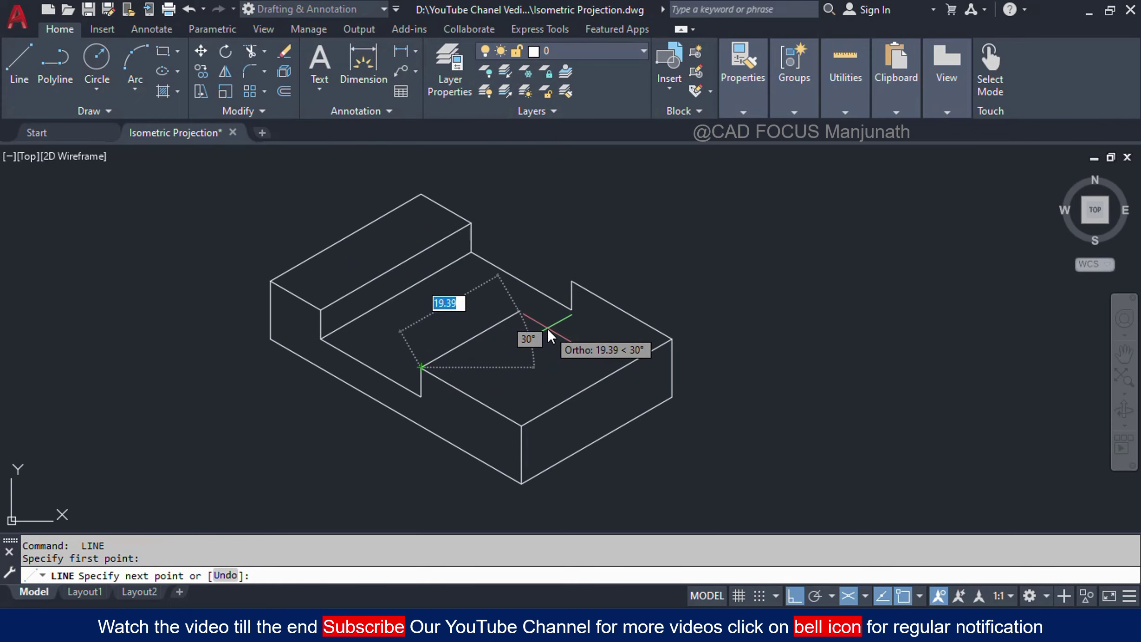
pyautogui.click(569, 280)
pyautogui.press('Return')
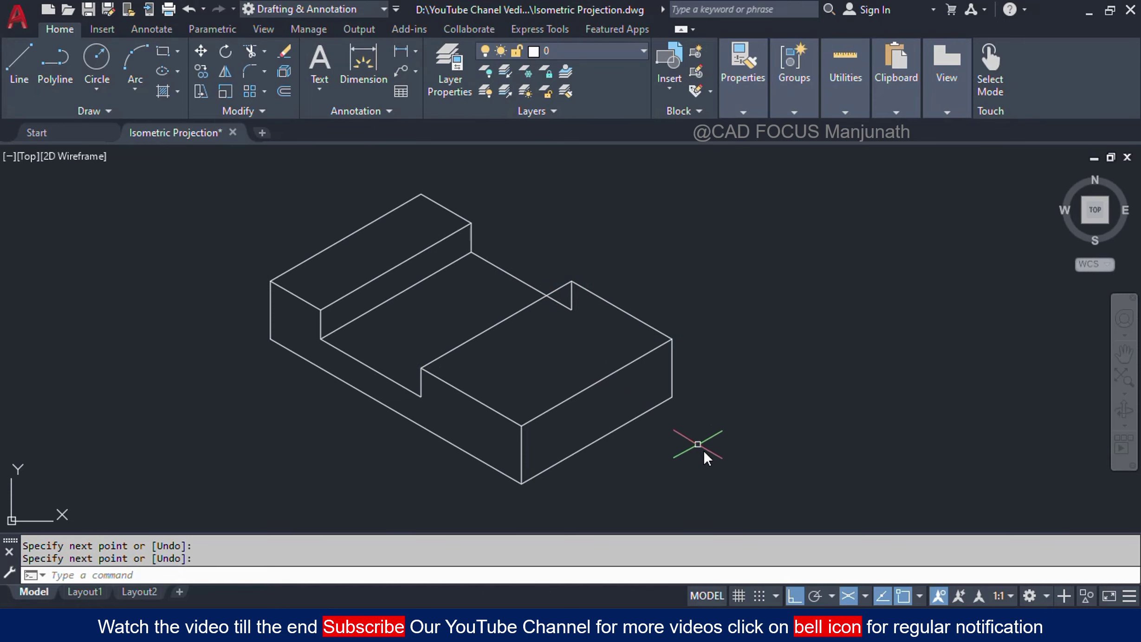
pyautogui.hotkey('alt', 'Tab')
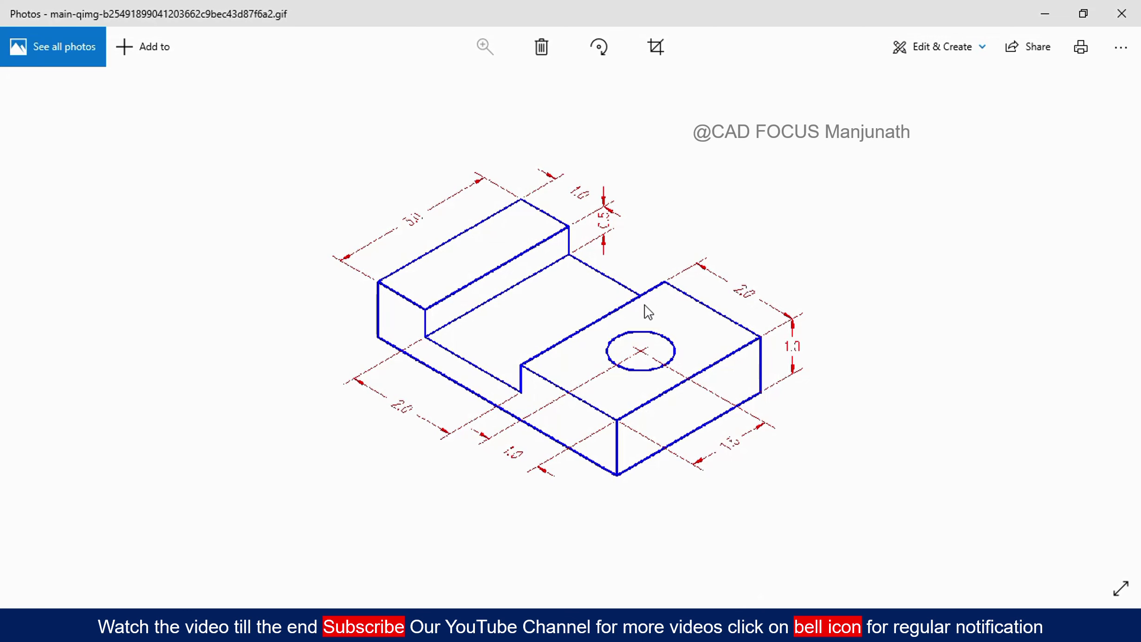
pyautogui.hotkey('alt', 'Tab')
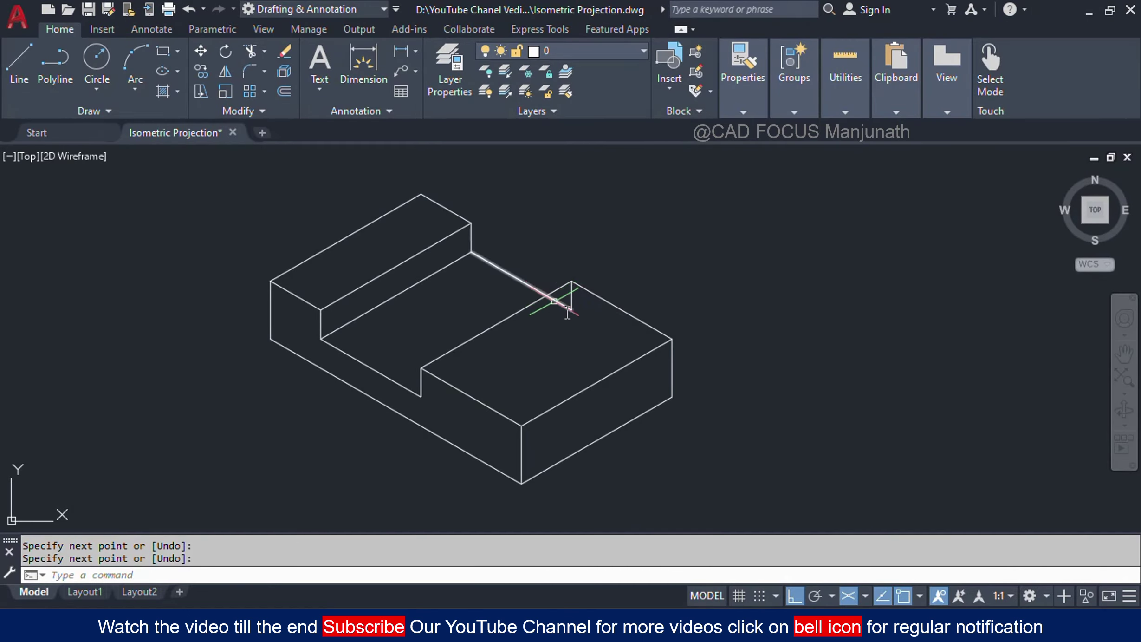
# - Delete the stray vertical line at the corner of the block
pyautogui.scroll(2, 558, 314)
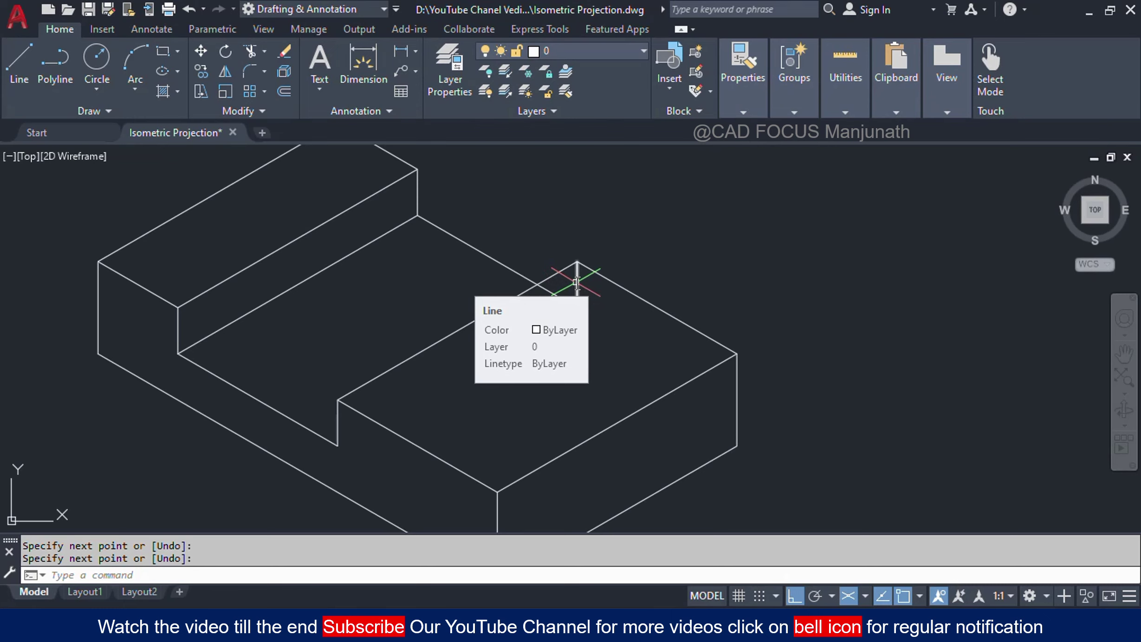
pyautogui.scroll(5, 446, 275)
pyautogui.scroll(-5, 441, 265)
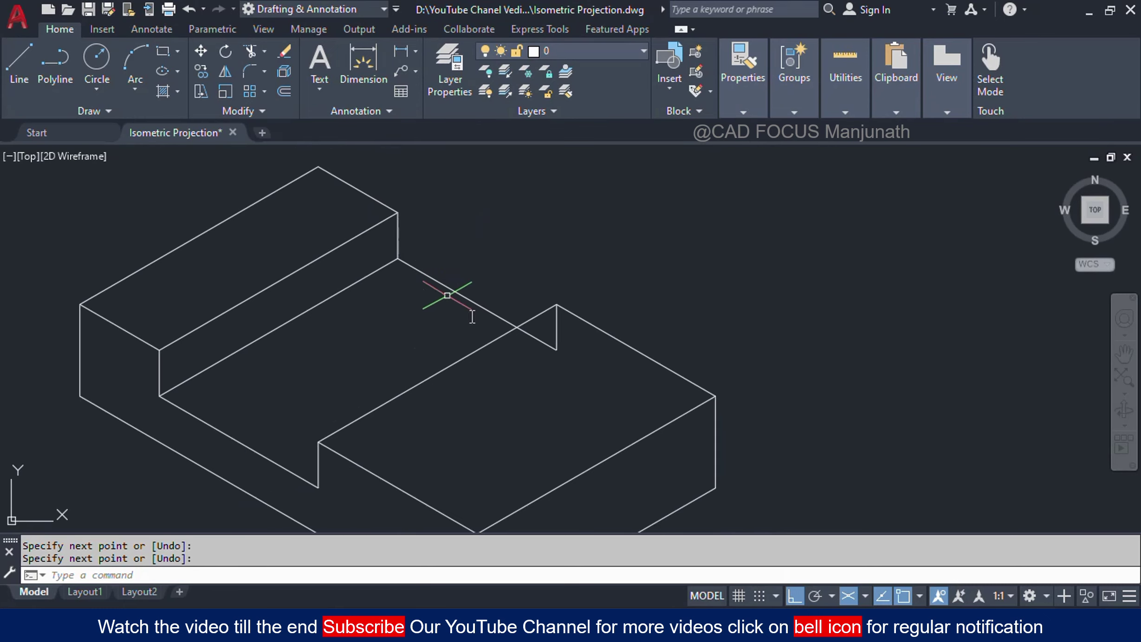
pyautogui.press('Escape')
pyautogui.click(558, 329)
pyautogui.press('Delete')
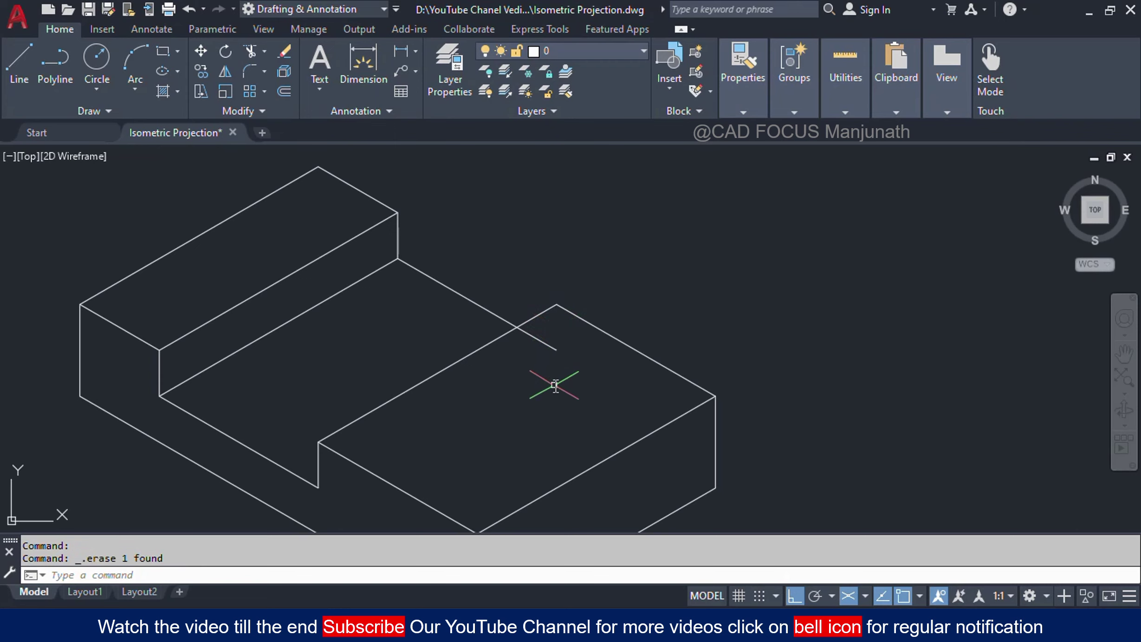
# - Trim away the leftover short edge segment with TRIM and recentre the model
pyautogui.write('tr')
pyautogui.press('Return')
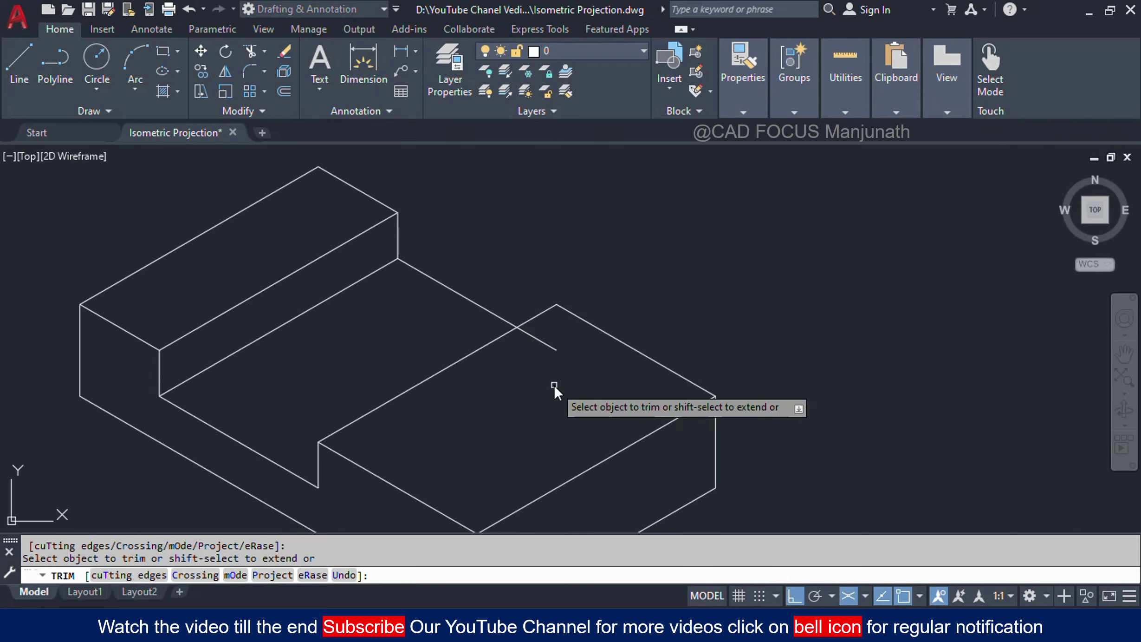
pyautogui.click(541, 342)
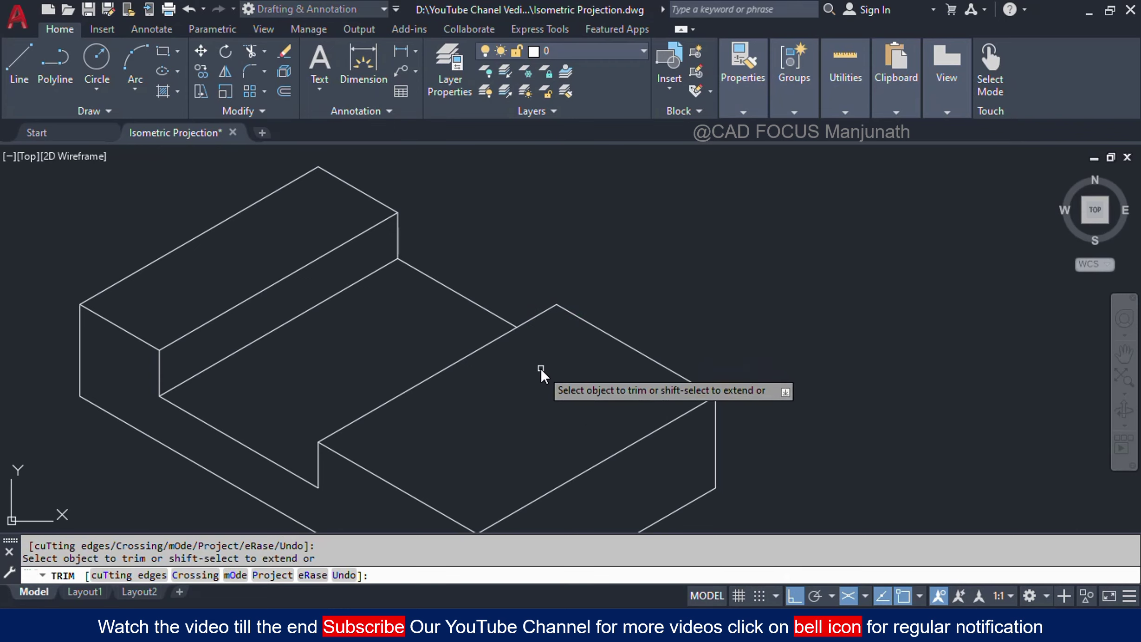
pyautogui.press('Escape')
pyautogui.scroll(-2, 594, 296)
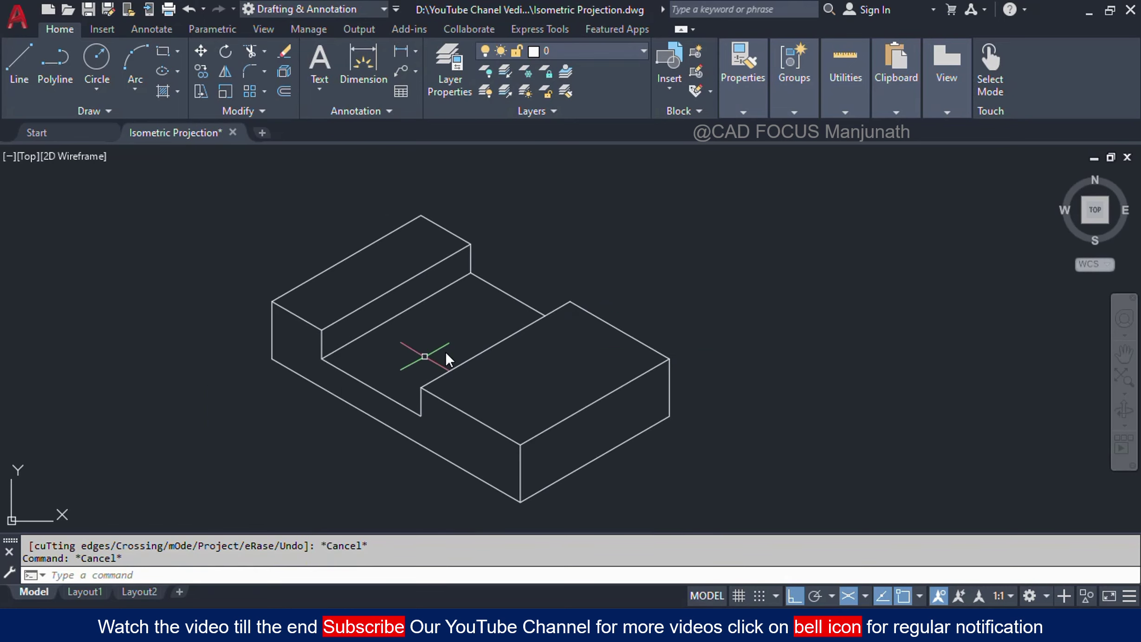
pyautogui.moveTo(424, 331); pyautogui.dragTo(446, 330, button='middle')
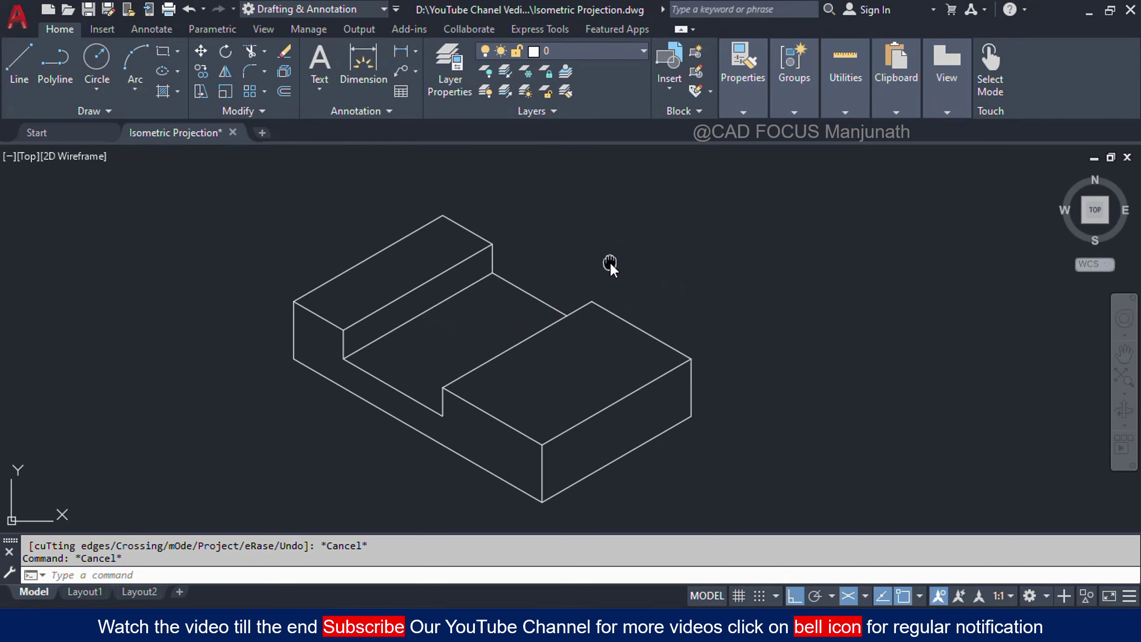
pyautogui.moveTo(609, 262); pyautogui.dragTo(617, 266, button='middle')
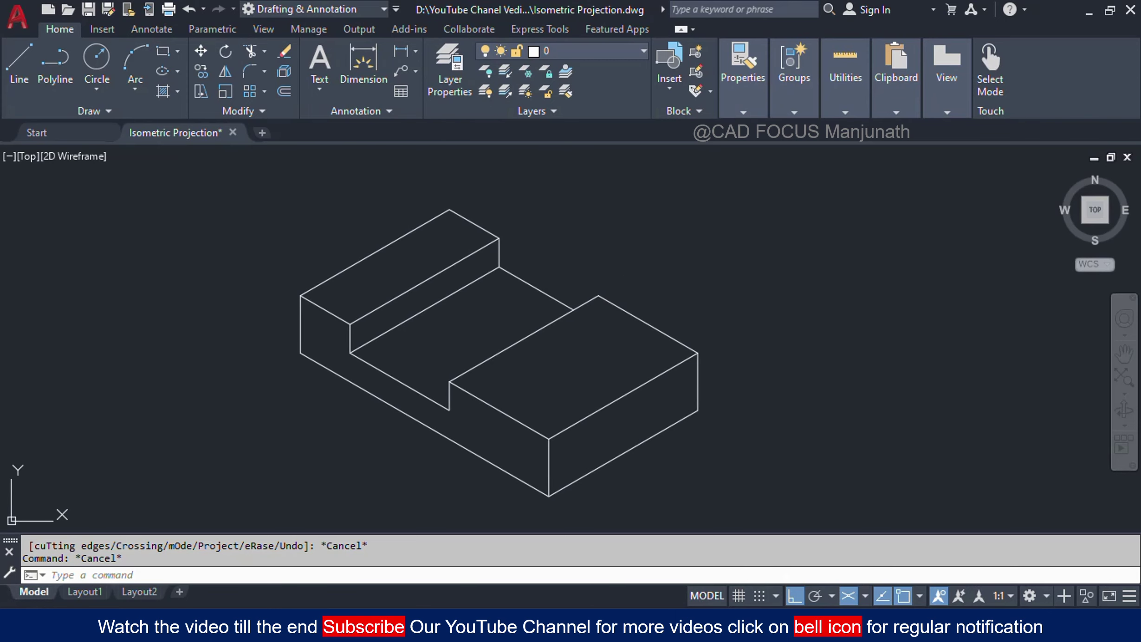
pyautogui.hotkey('alt', 'Tab')
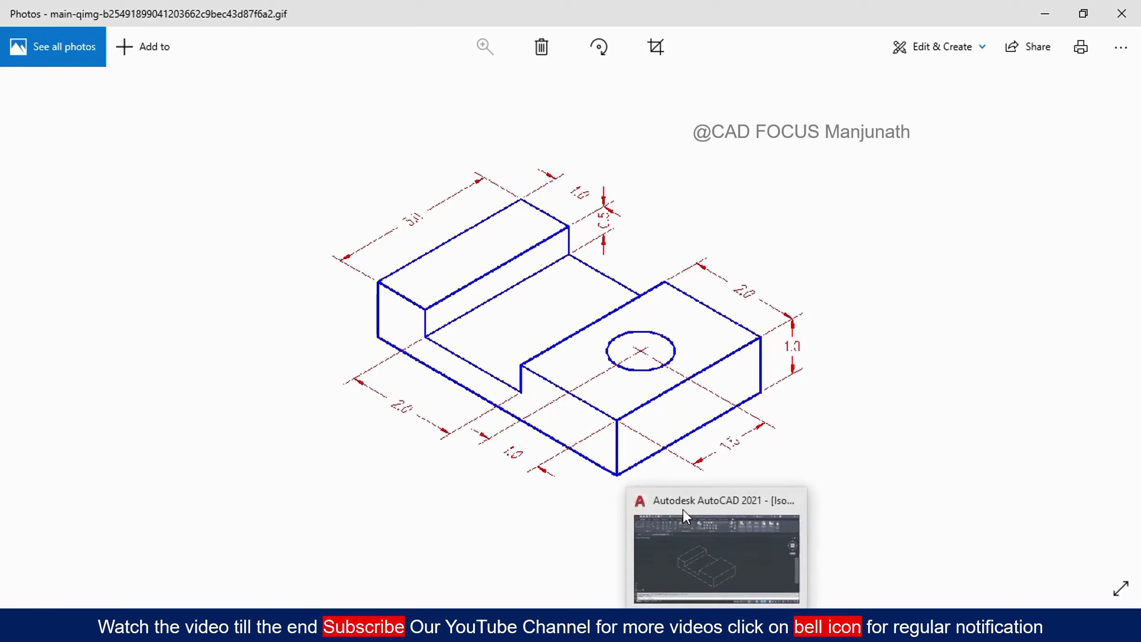
# - Advance two images to the cube-and-bracket reference with R15 holes, then return to AutoCAD
pyautogui.press('Right')
pyautogui.press('Right')
pyautogui.press('Right')
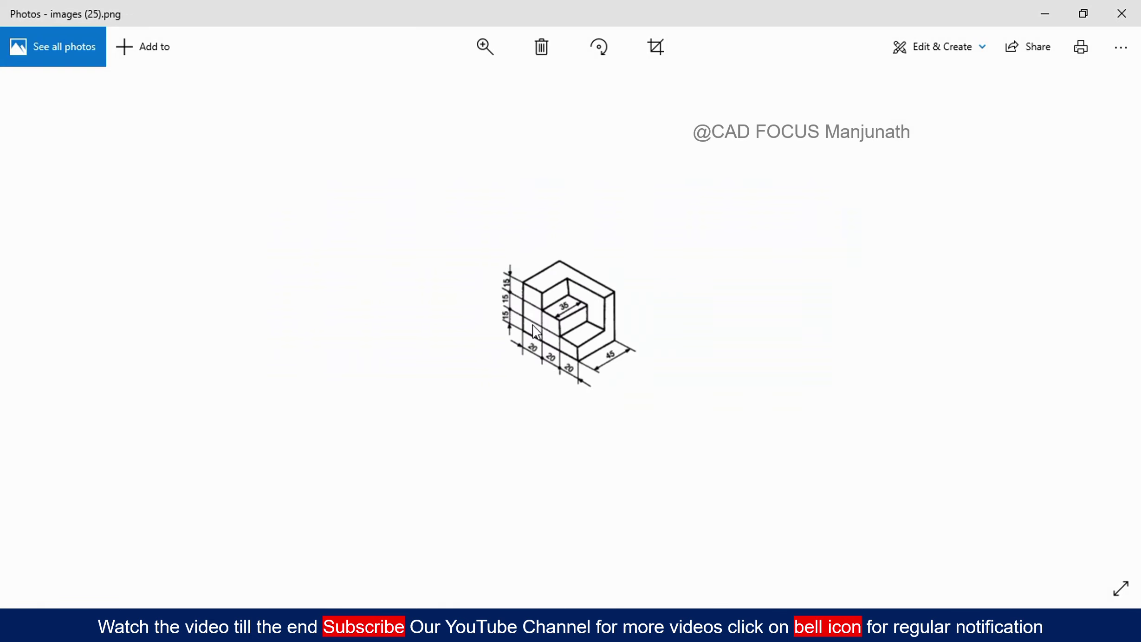
pyautogui.press('Right')
pyautogui.press('Right')
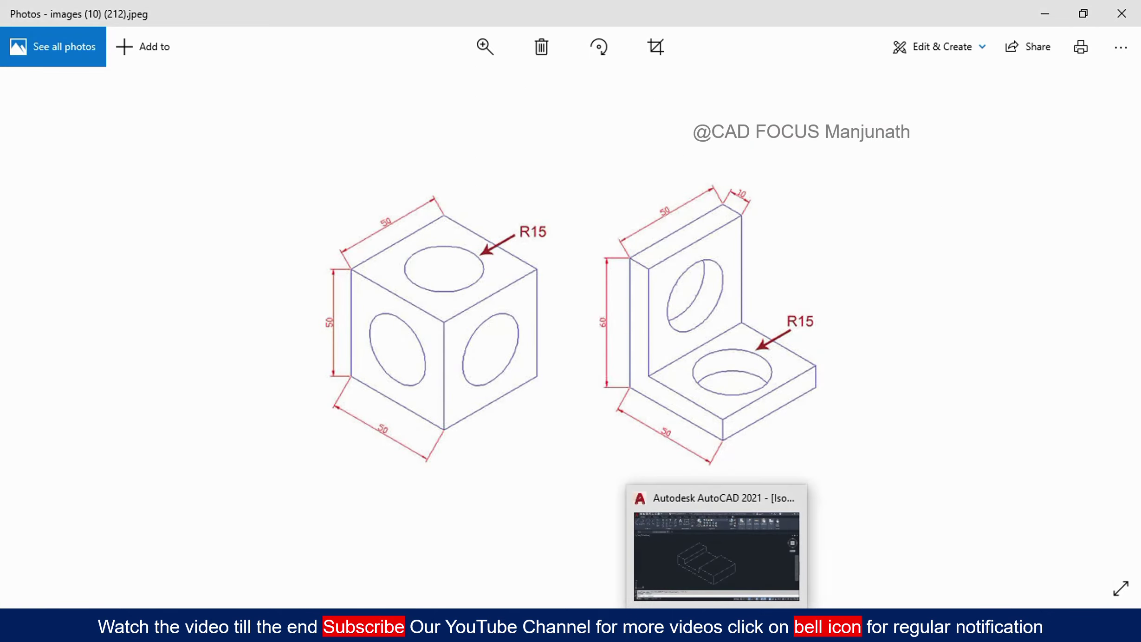
pyautogui.click(708, 548)
pyautogui.scroll(-2, 591, 307)
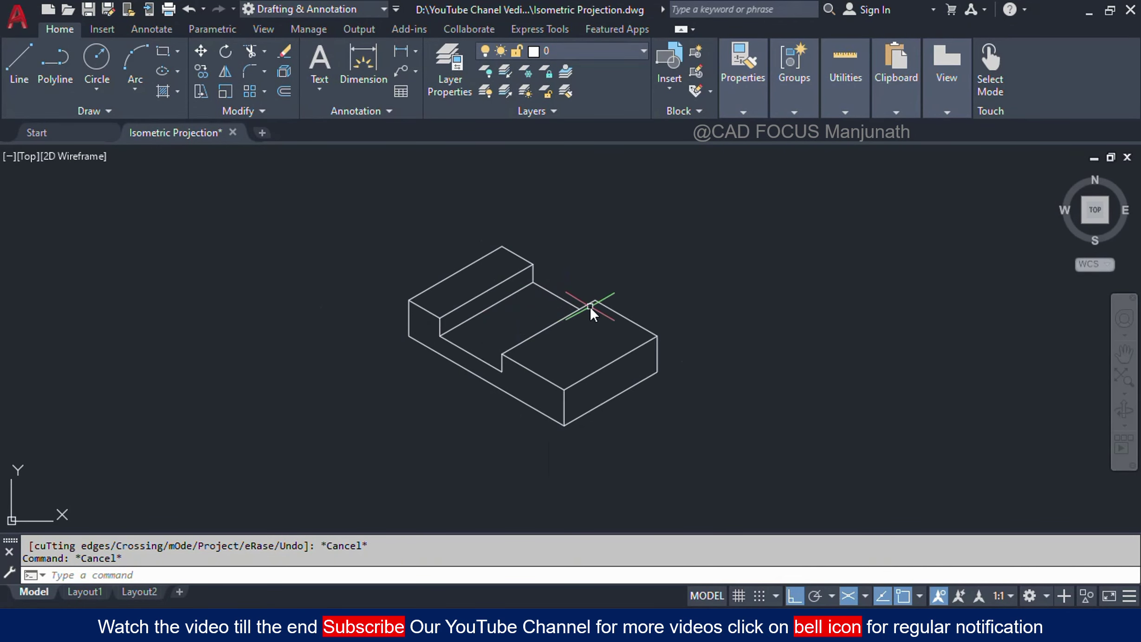
pyautogui.scroll(-6, 657, 339)
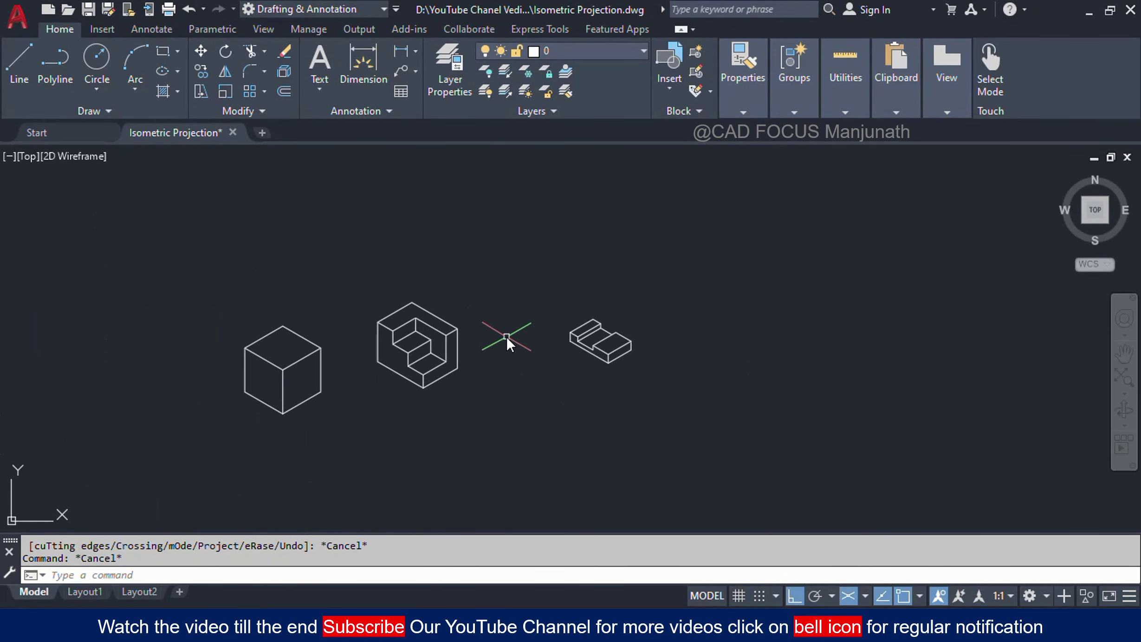
pyautogui.scroll(2, 450, 328)
pyautogui.scroll(6, 726, 363)
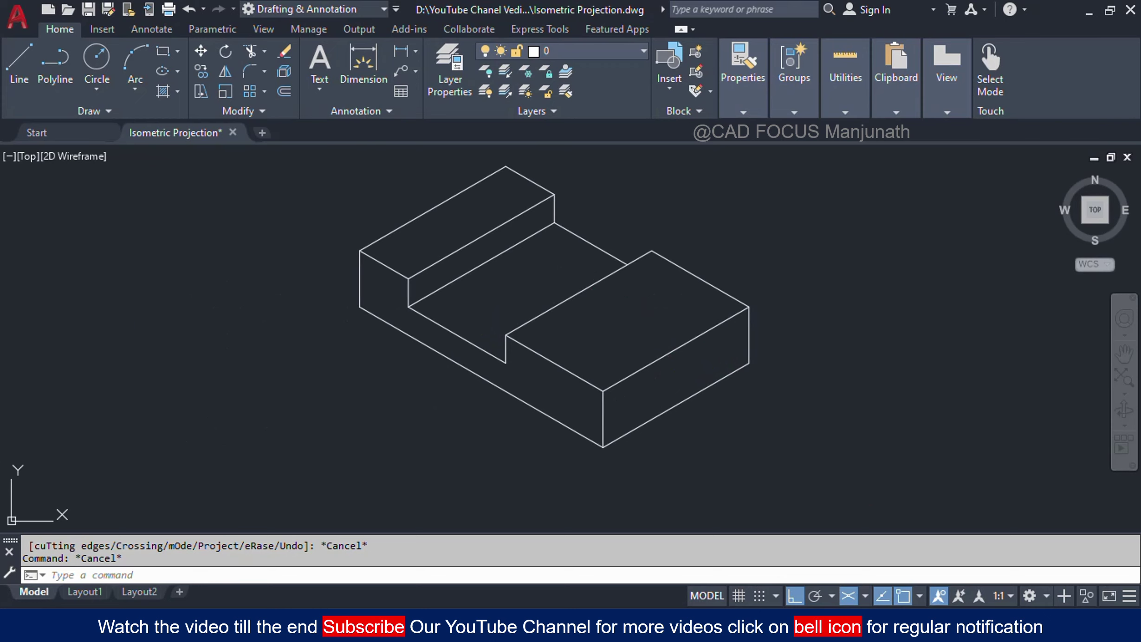
pyautogui.click(875, 627)
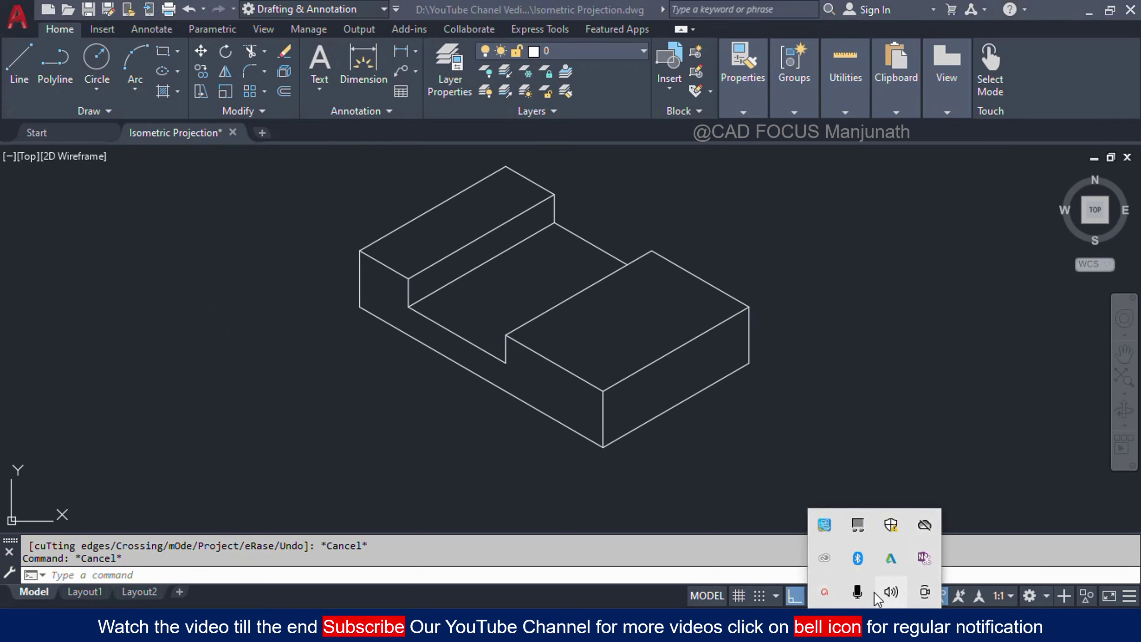
pyautogui.click(825, 588)
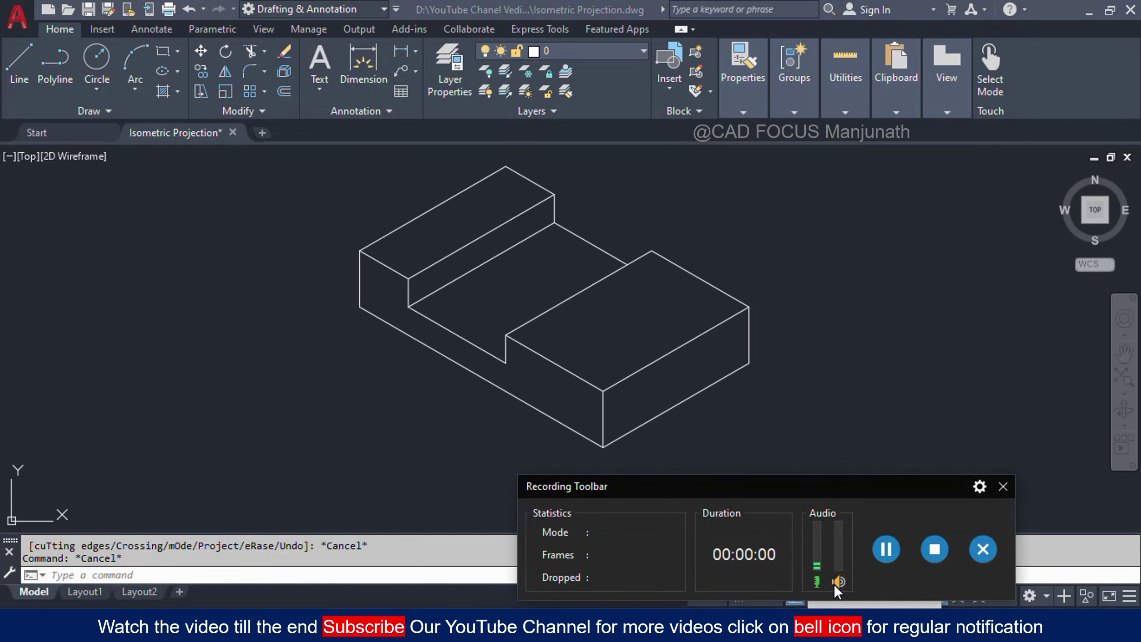
pyautogui.click(889, 552)
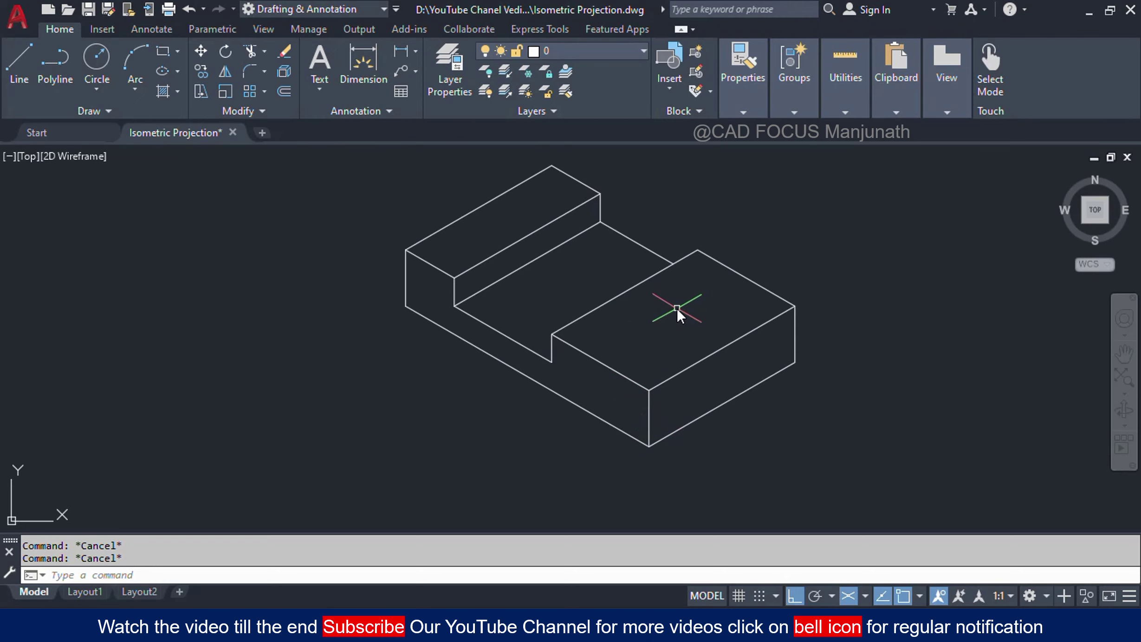
pyautogui.scroll(2, 676, 309)
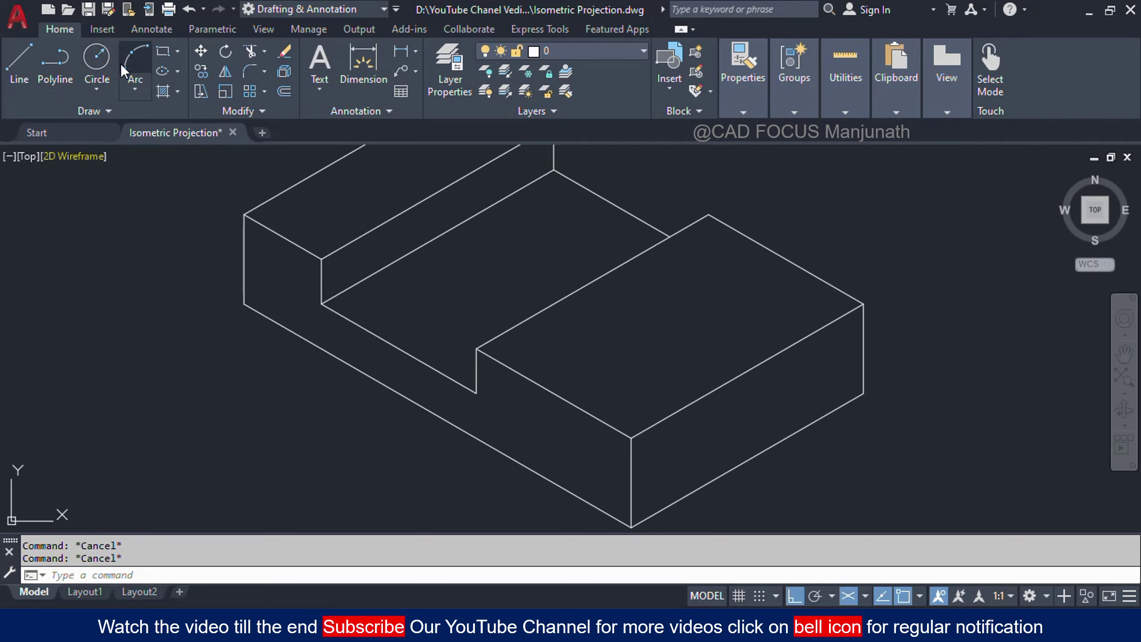
pyautogui.scroll(-2, 656, 323)
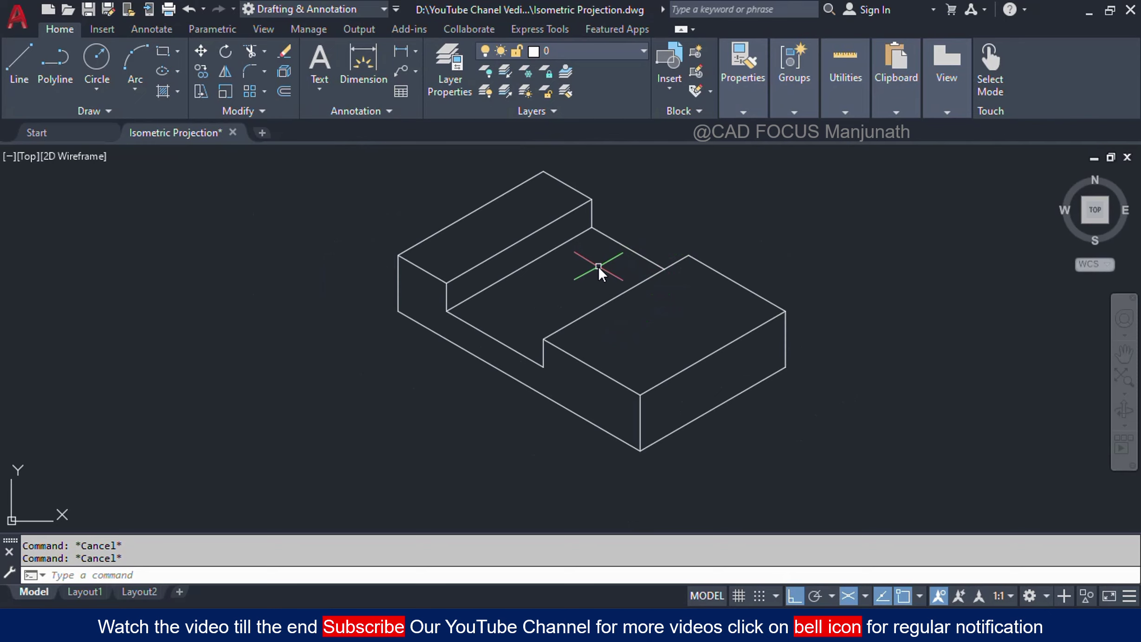
pyautogui.scroll(-4, 653, 288)
pyautogui.scroll(6, 676, 293)
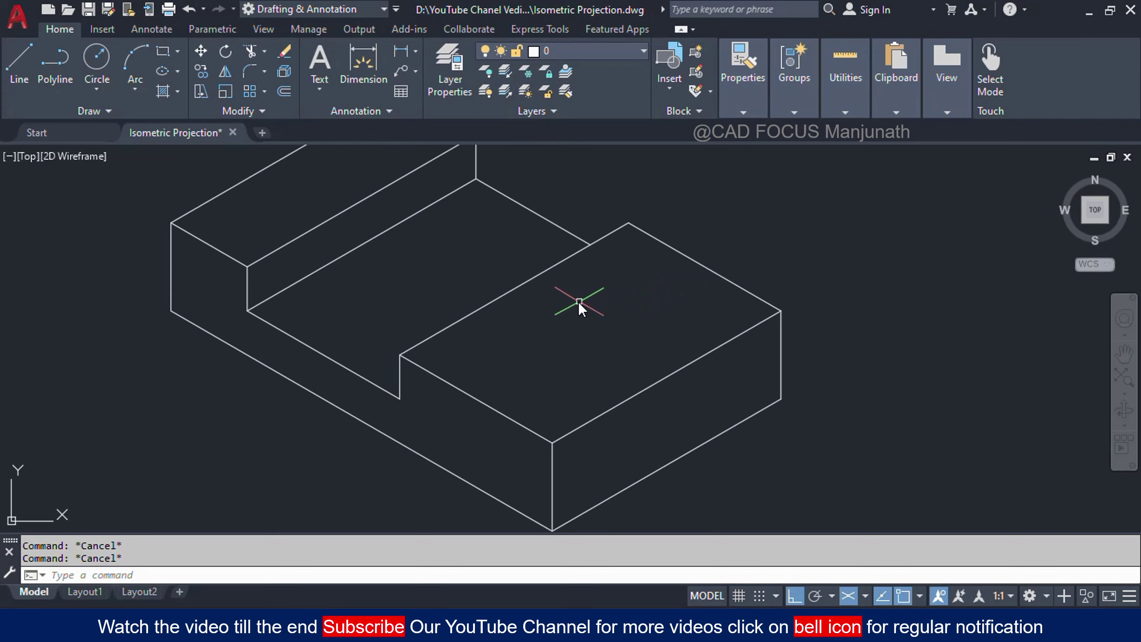
# - Draw two lines between opposite edge midpoints of the slot block's lower top face, crossing at its centre
pyautogui.write('L')
pyautogui.press('Return')
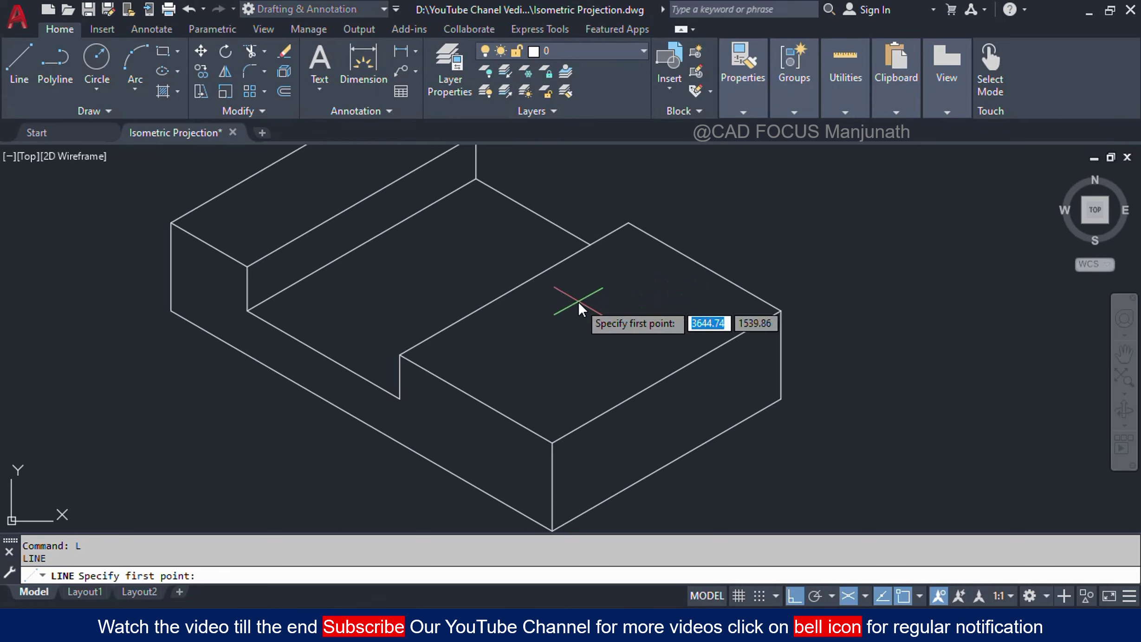
pyautogui.click(477, 398)
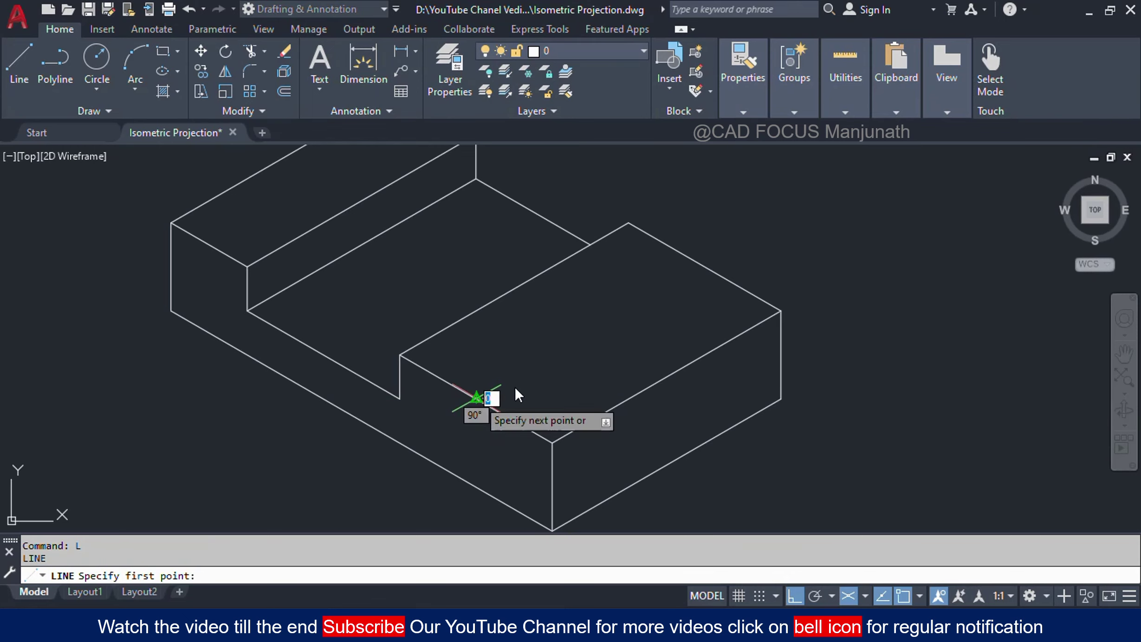
pyautogui.click(708, 267)
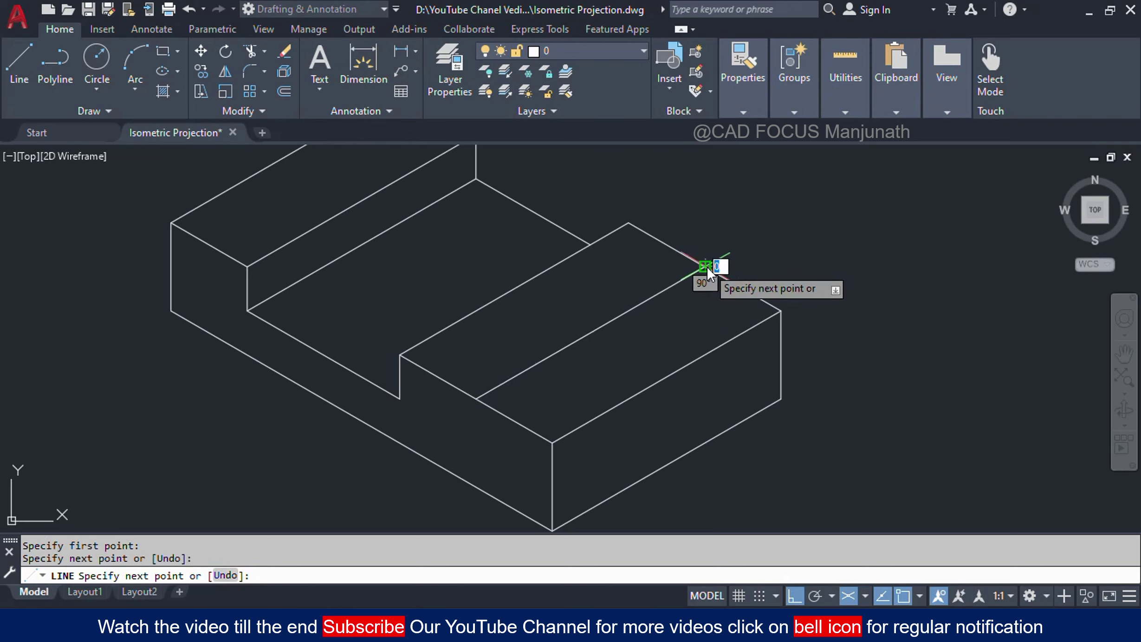
pyautogui.press('Return')
pyautogui.press('Return')
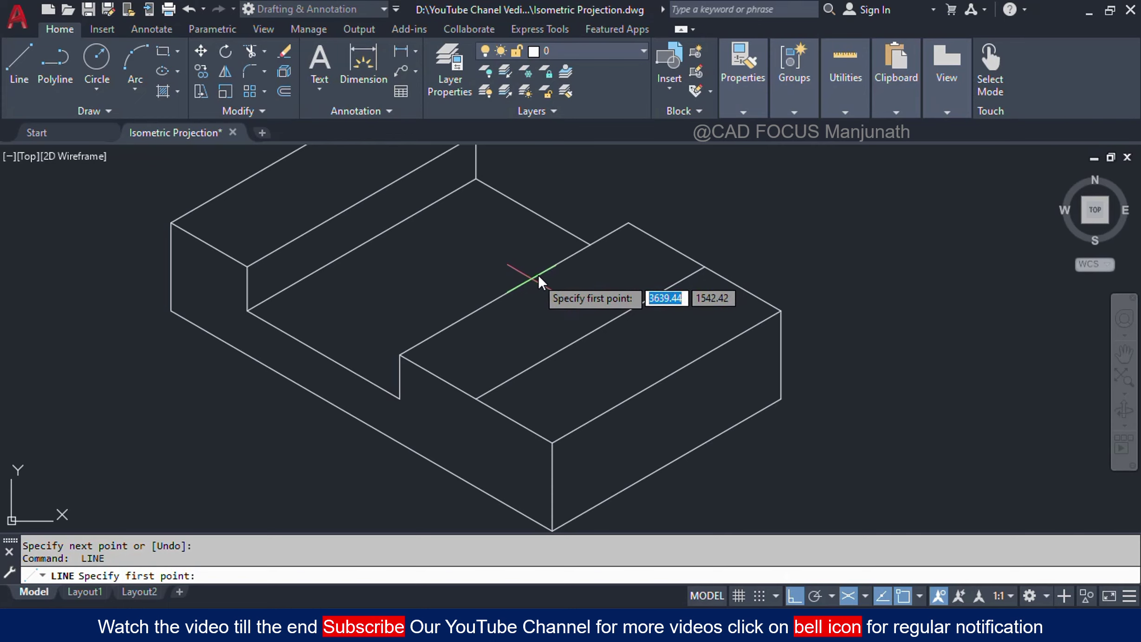
pyautogui.click(512, 290)
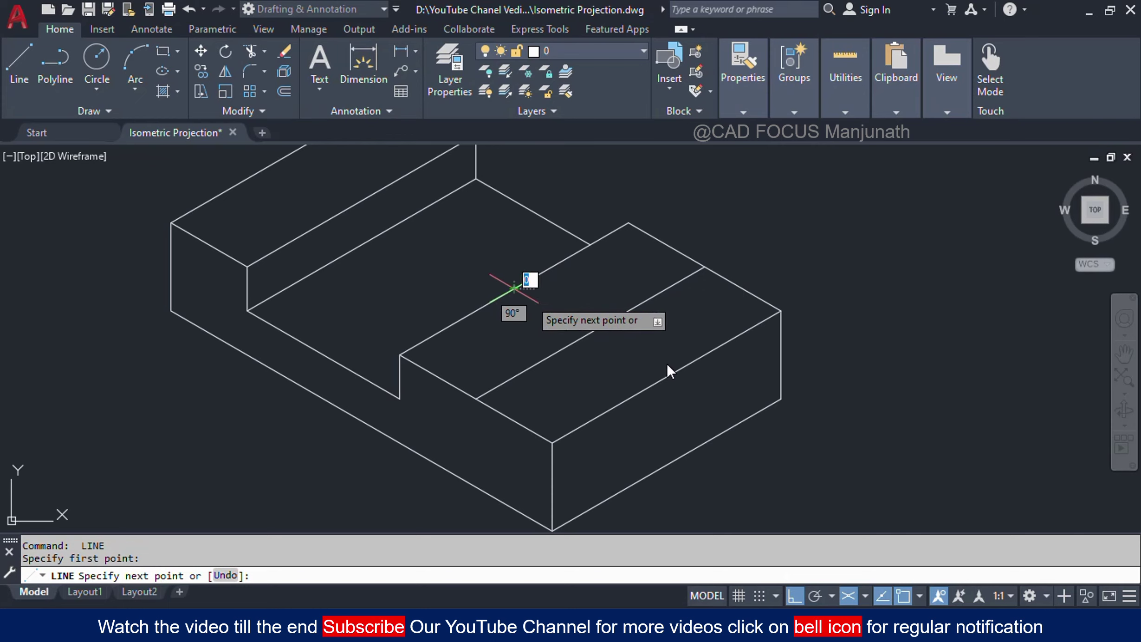
pyautogui.click(667, 376)
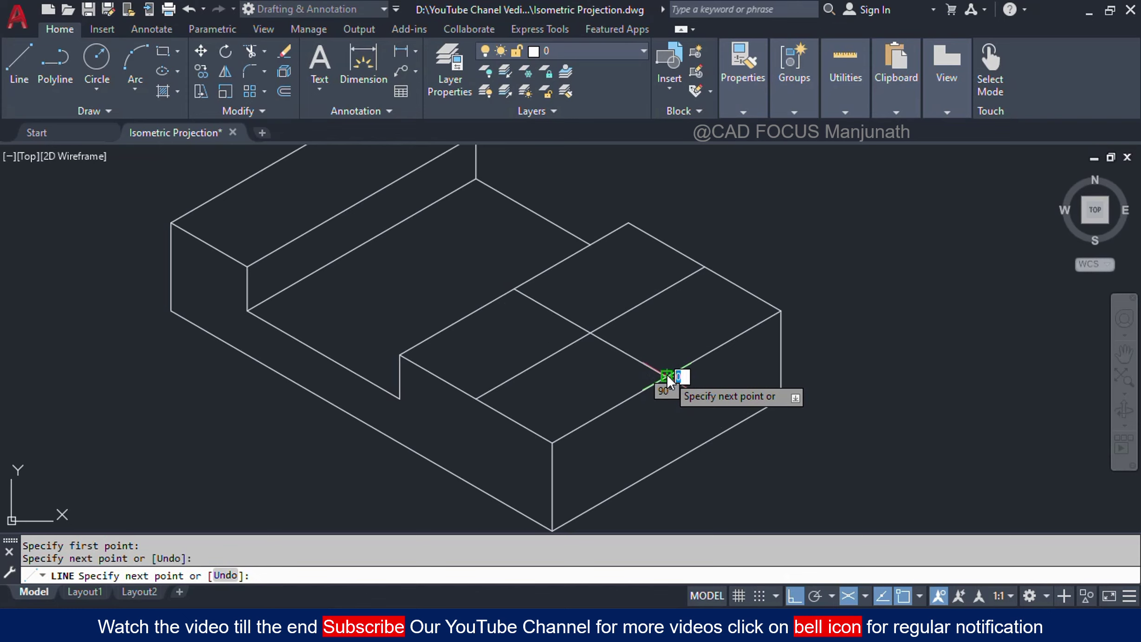
pyautogui.press('Return')
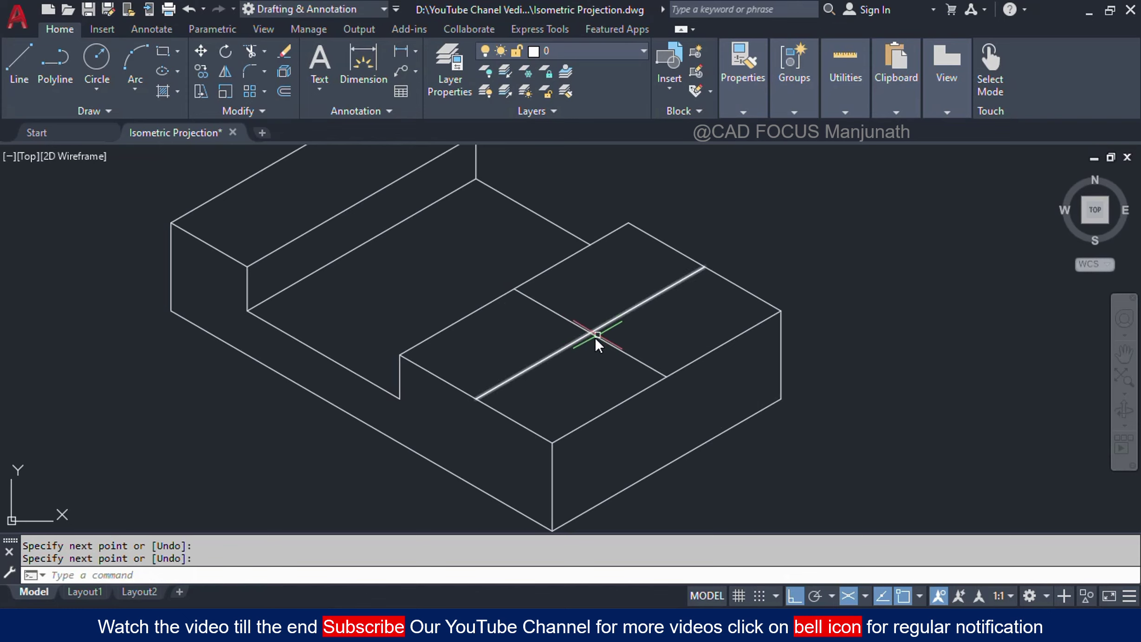
pyautogui.moveTo(757, 627)
pyautogui.click(717, 501)
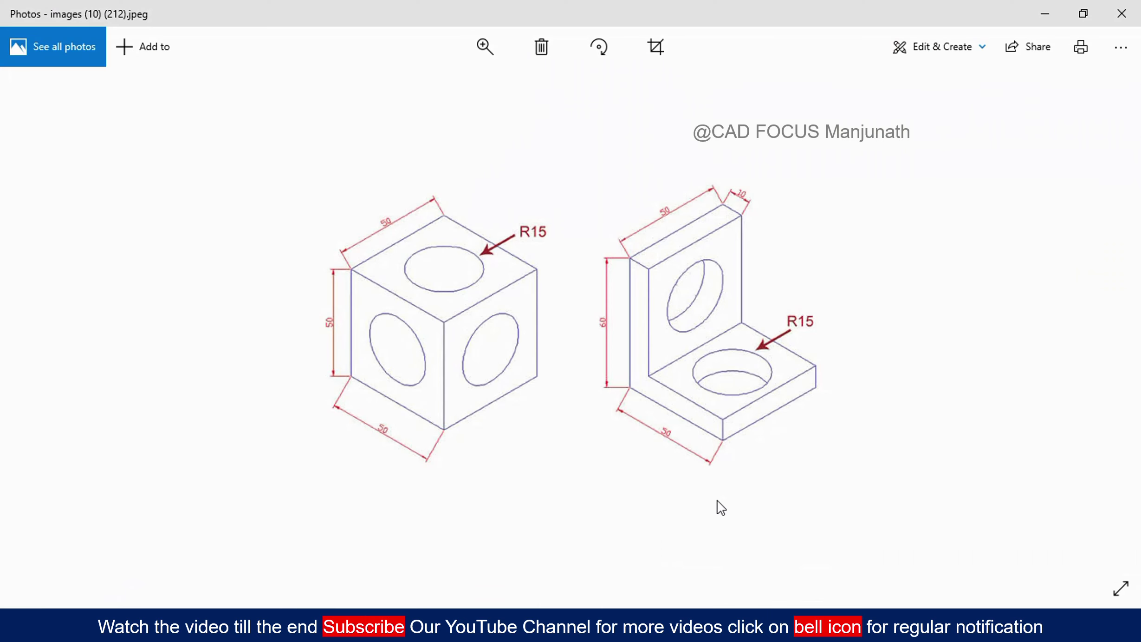
pyautogui.press('Right')
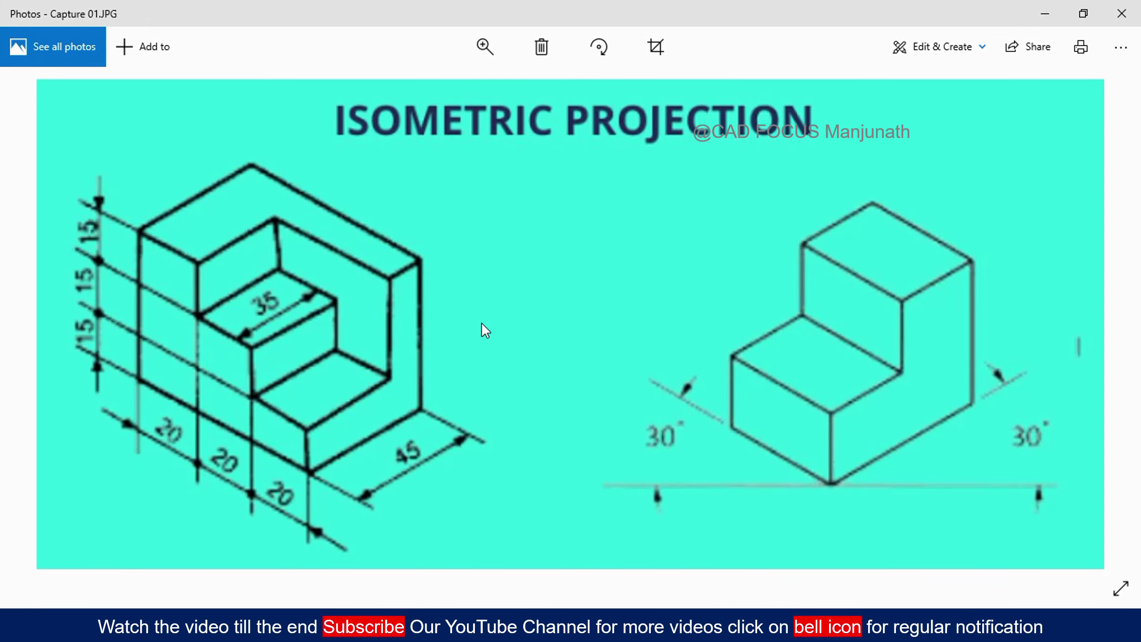
pyautogui.press('Left')
pyautogui.press('Left')
pyautogui.press('Left')
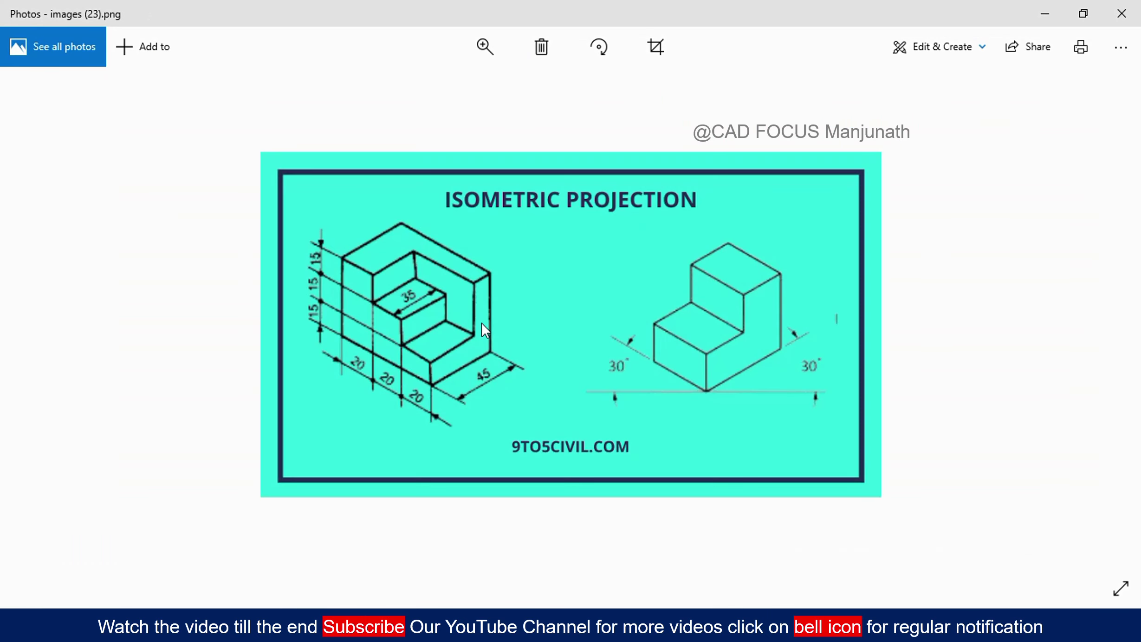
pyautogui.press('Left')
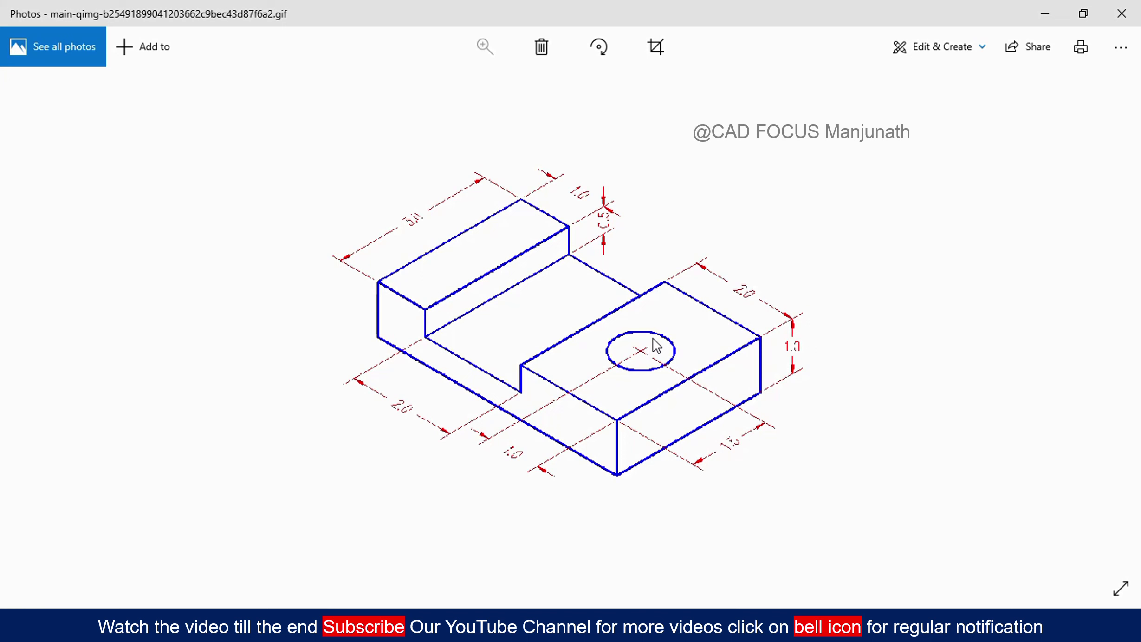
pyautogui.hotkey('alt', 'Tab')
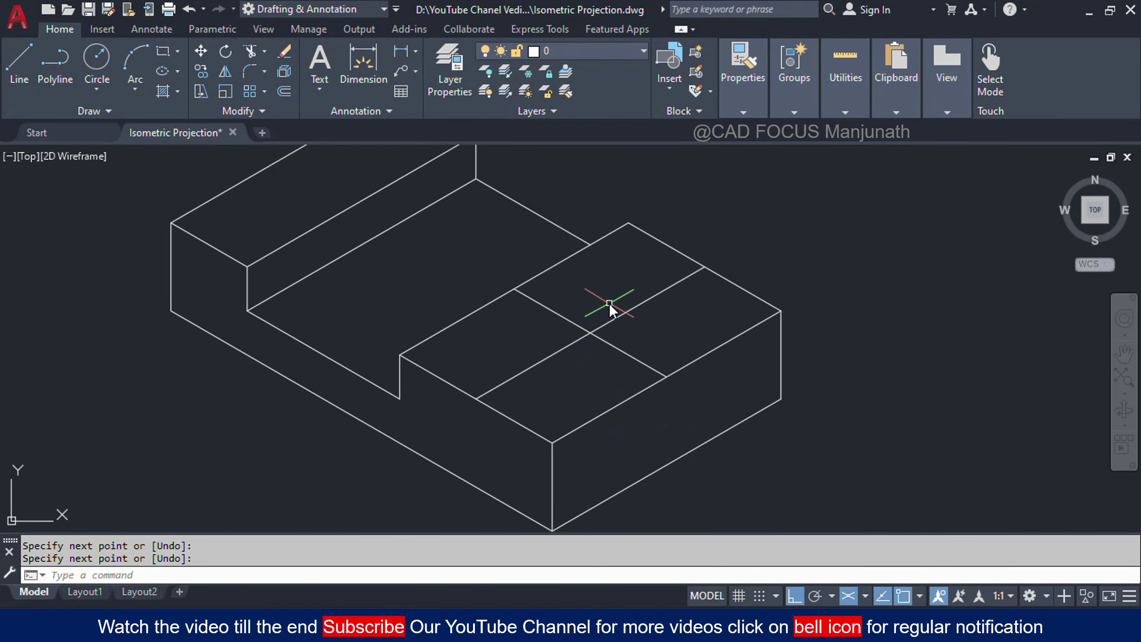
# - Use EL's Isocircle option to place a radius-5 circle at the centre-line intersection
pyautogui.write('E')
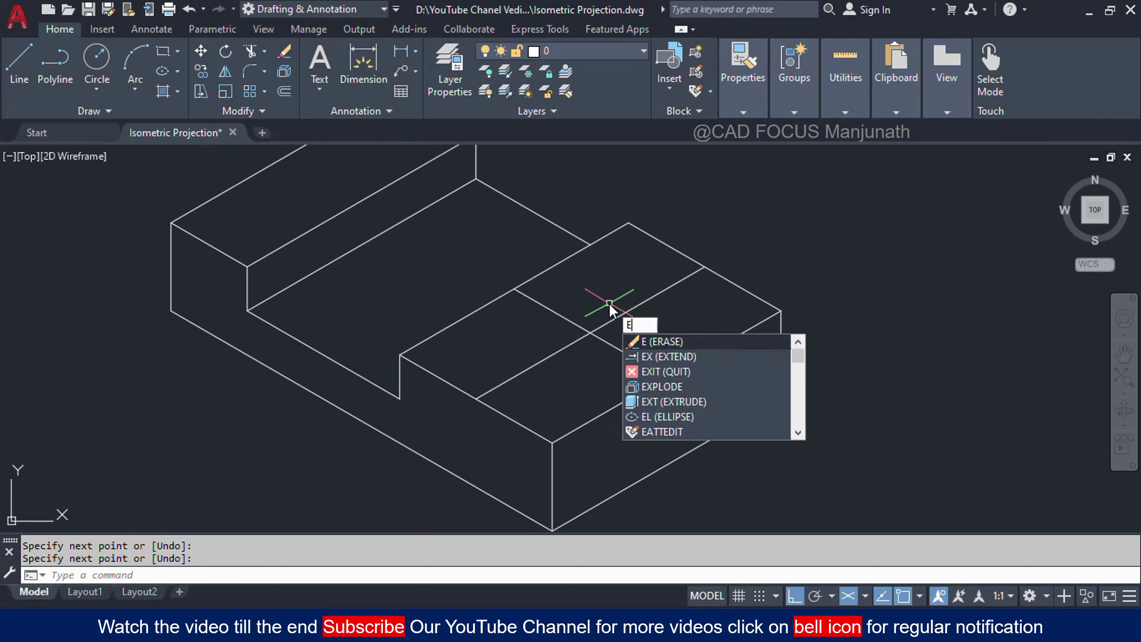
pyautogui.write('L')
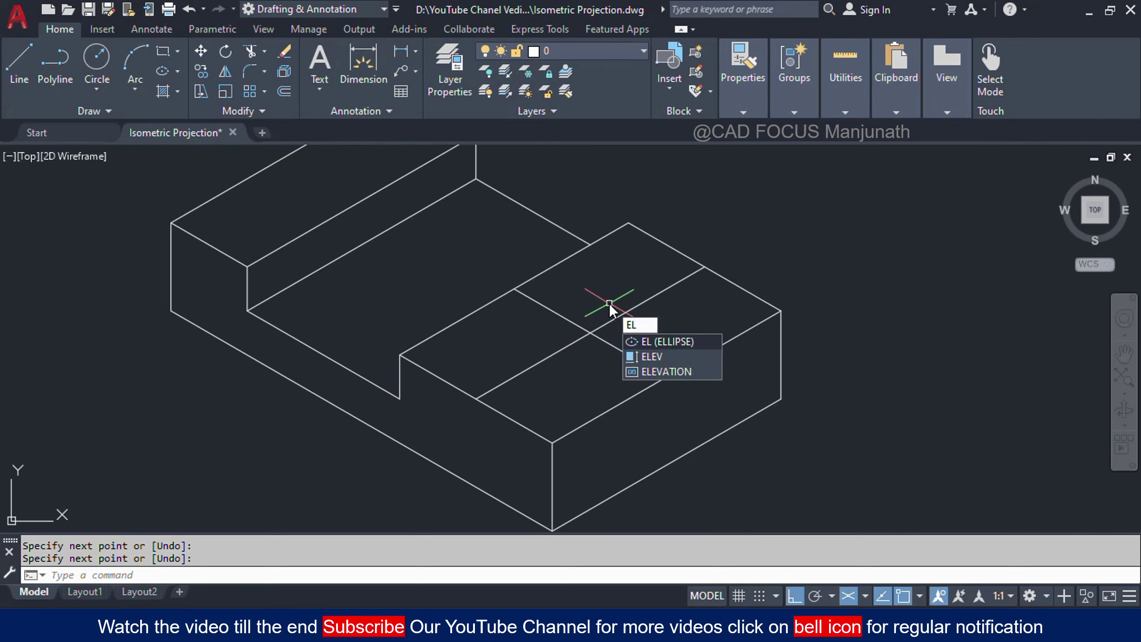
pyautogui.press('Return')
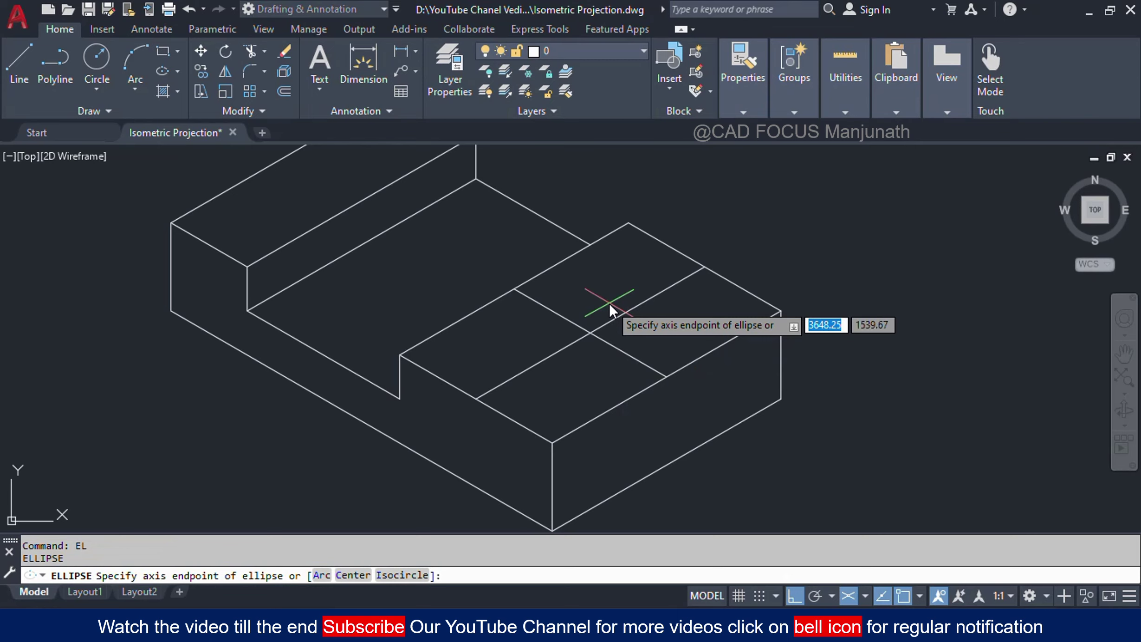
pyautogui.write('i')
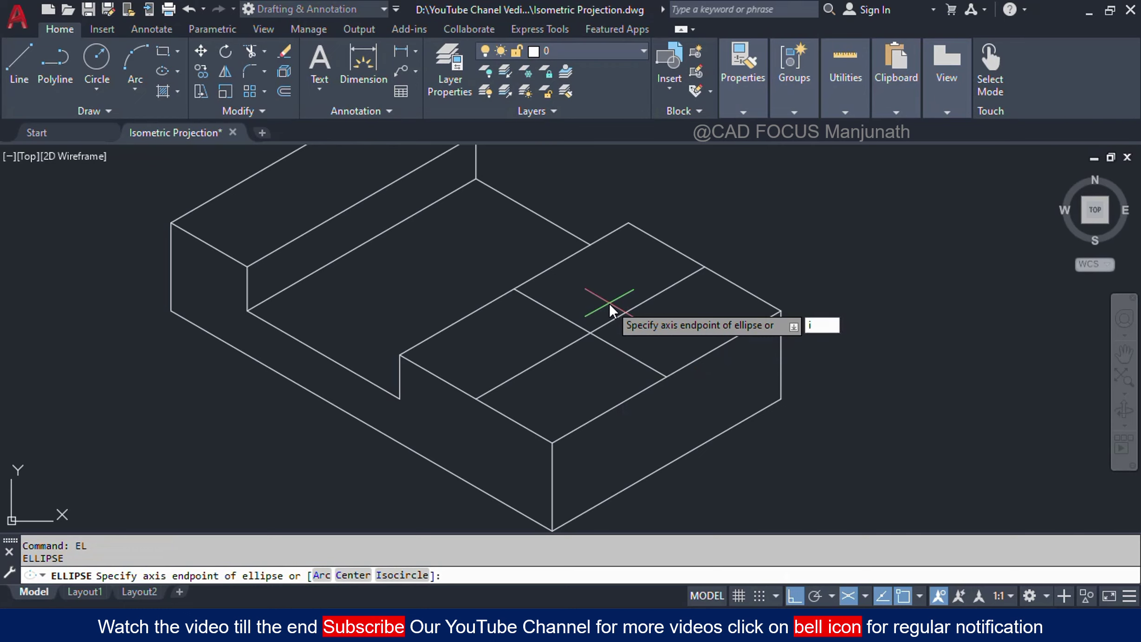
pyautogui.press('Return')
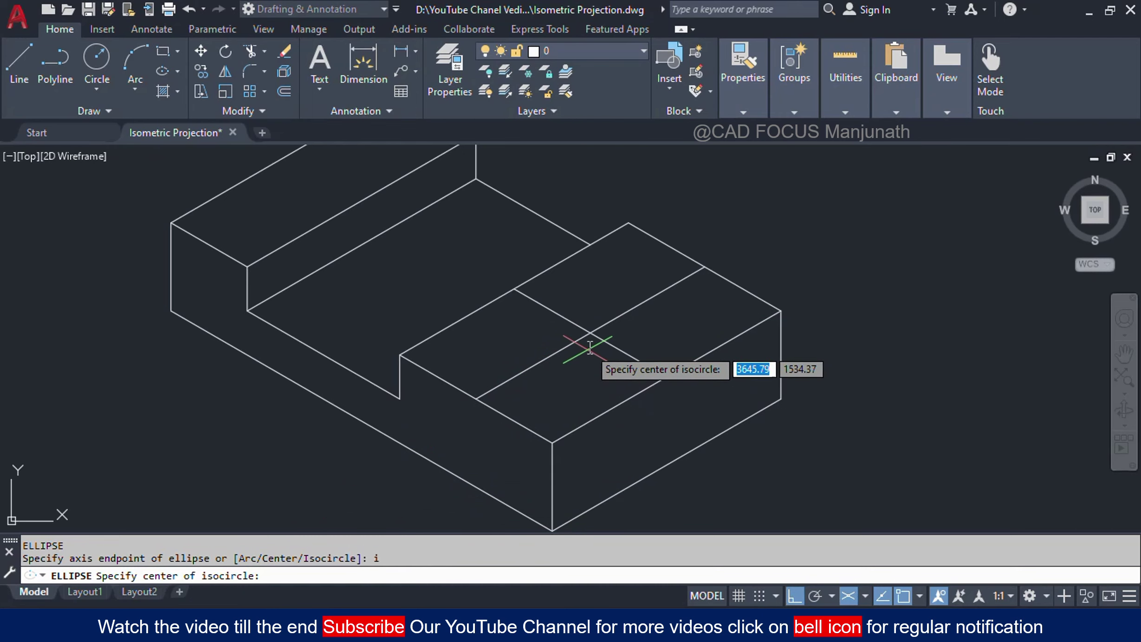
pyautogui.click(590, 332)
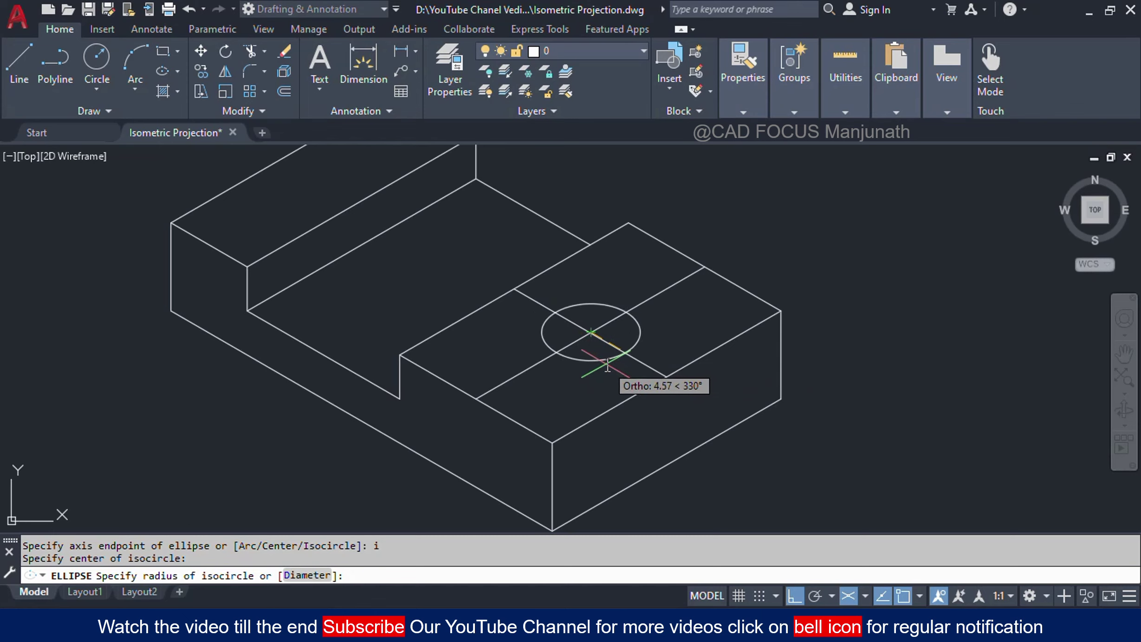
pyautogui.write('5')
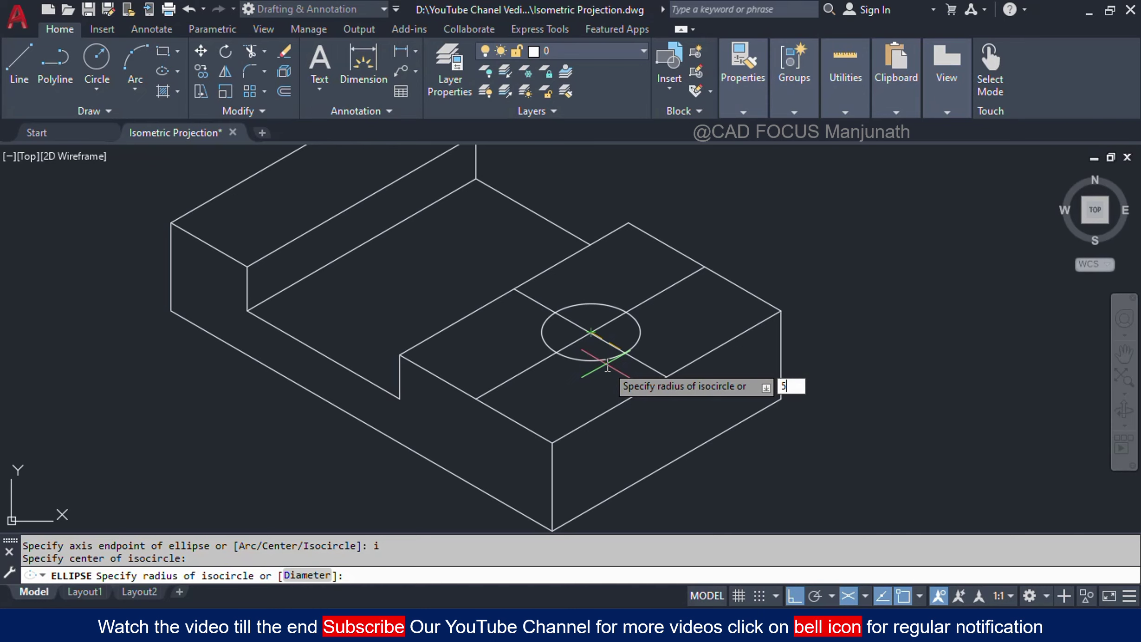
pyautogui.press('Return')
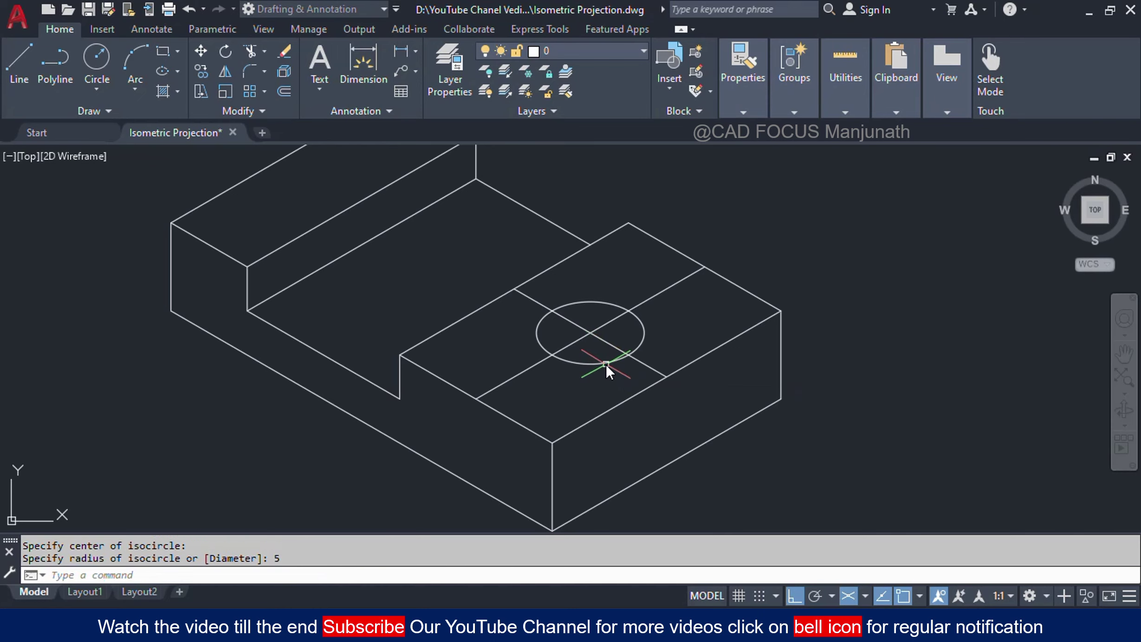
# - Delete the two crossing guide lines, leaving only the isocircle on the pad
pyautogui.click(696, 314)
pyautogui.click(666, 272)
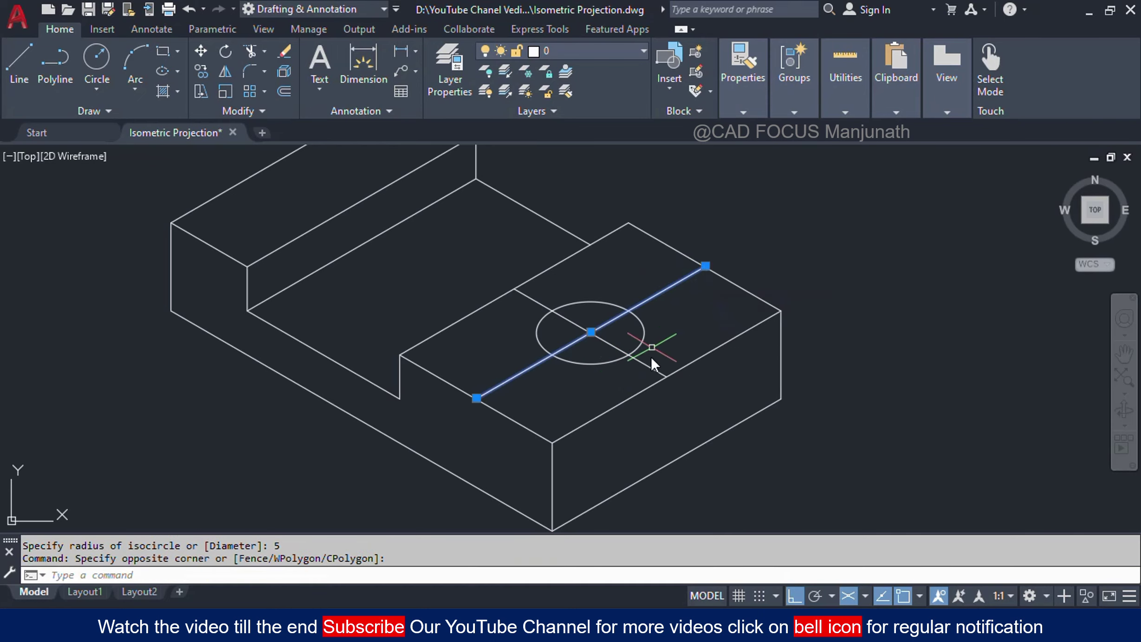
pyautogui.click(651, 365)
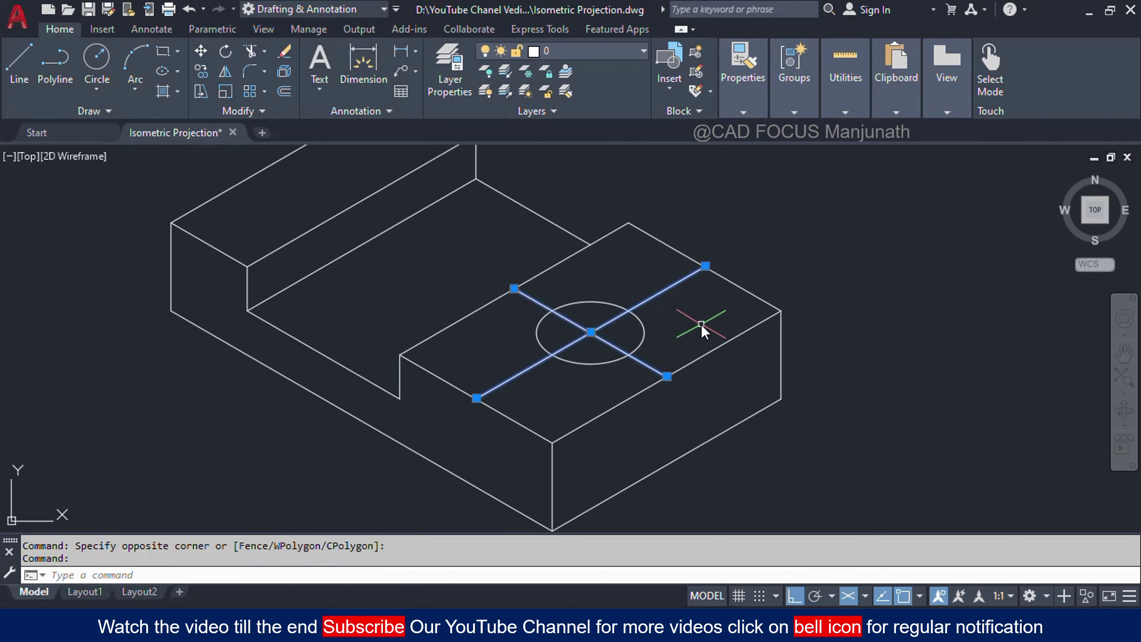
pyautogui.press('Delete')
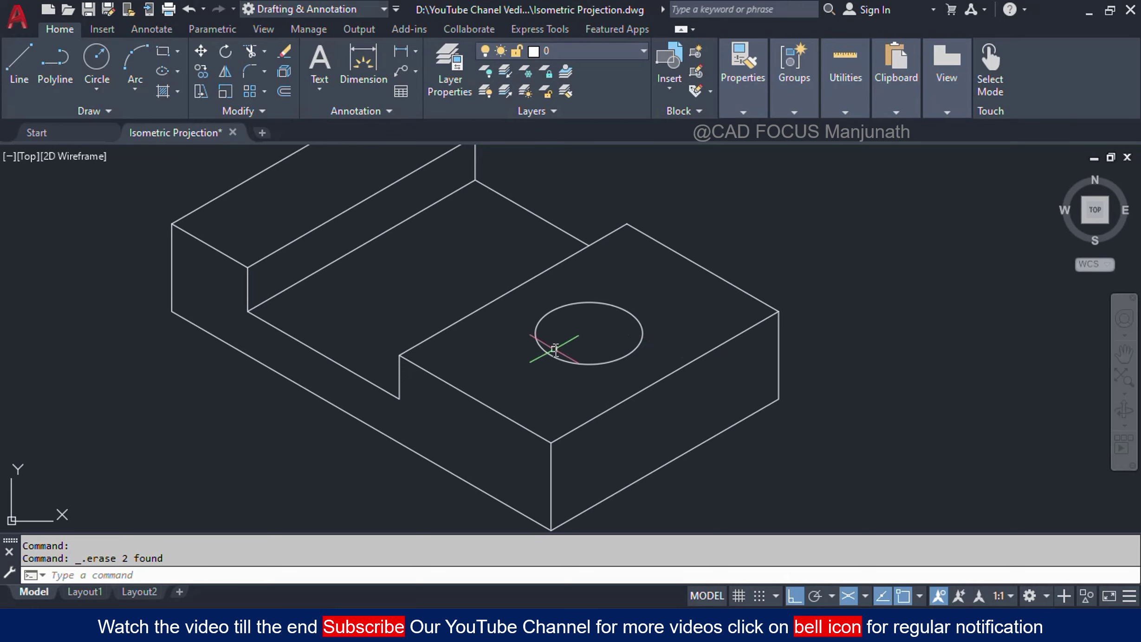
# - Zoom and pan the view to centre the plain wireframe cube
pyautogui.scroll(-2, 485, 349)
pyautogui.scroll(-3, 522, 318)
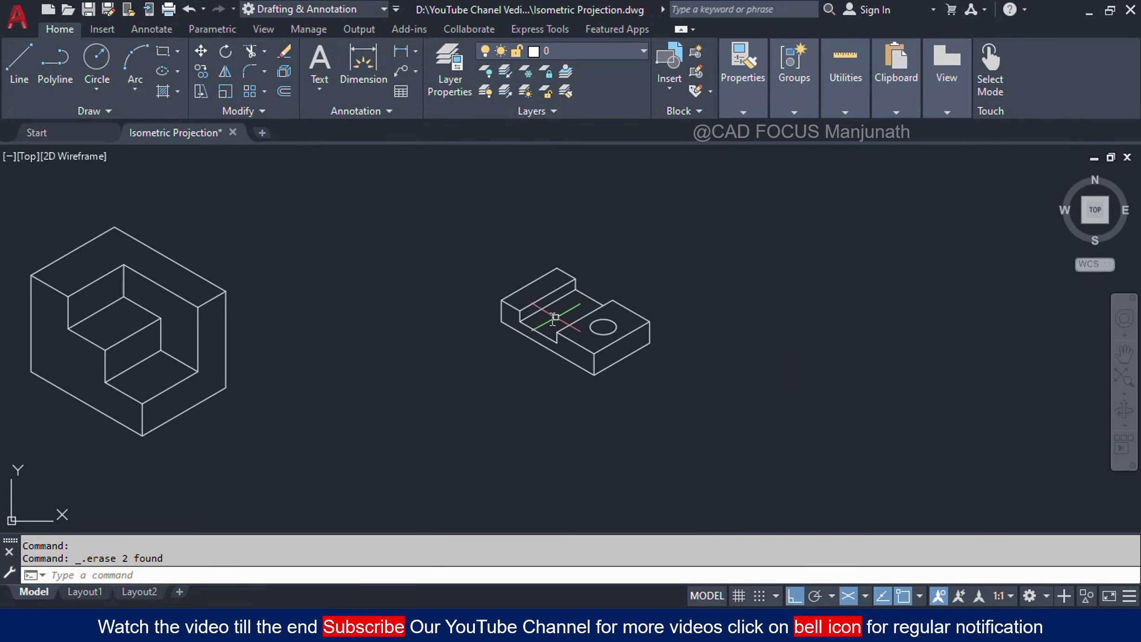
pyautogui.moveTo(552, 318)
pyautogui.mouseDown(button='middle')
pyautogui.moveTo(340, 335)
pyautogui.moveTo(562, 304)
pyautogui.mouseUp(button='middle')
pyautogui.scroll(-2, 340, 335)
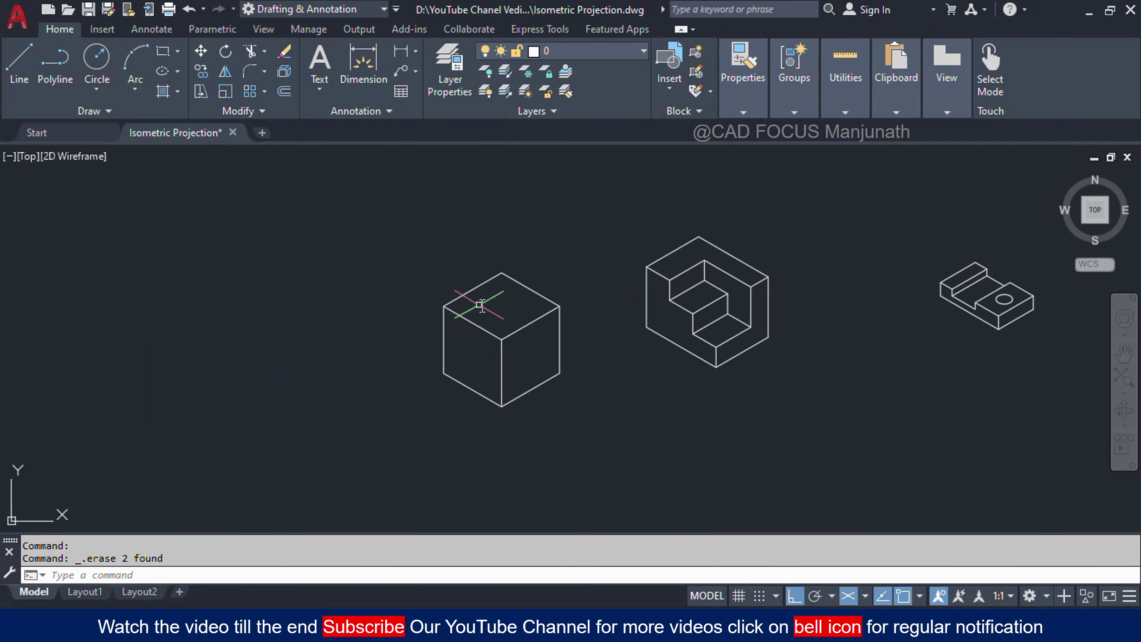
pyautogui.scroll(2, 488, 305)
pyautogui.scroll(2, 498, 305)
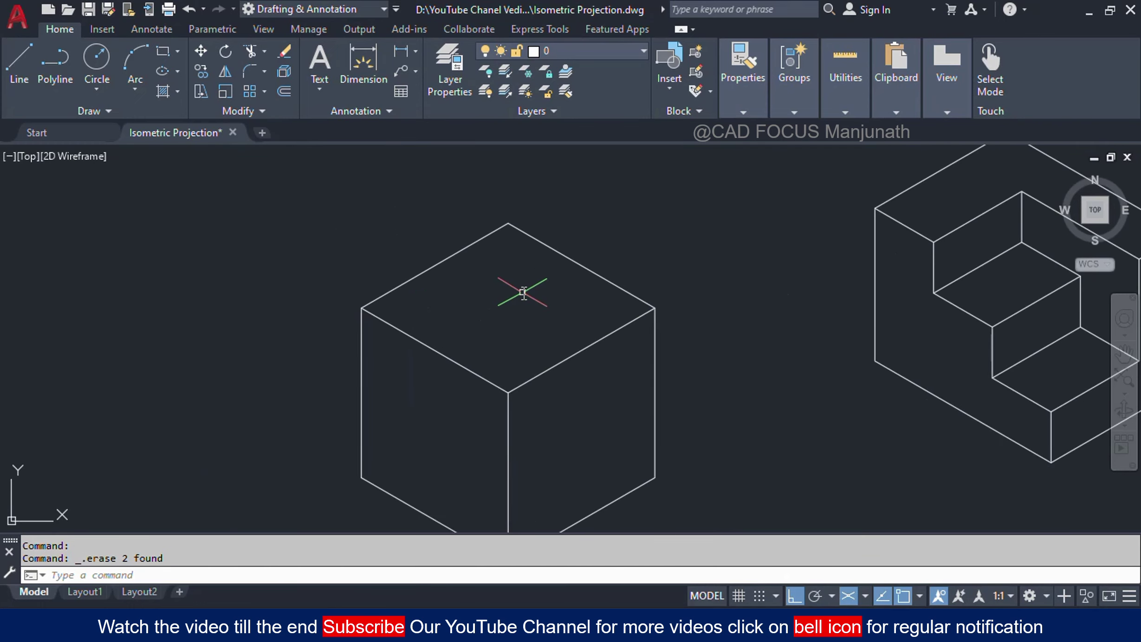
pyautogui.moveTo(512, 334); pyautogui.dragTo(502, 294, button='middle')
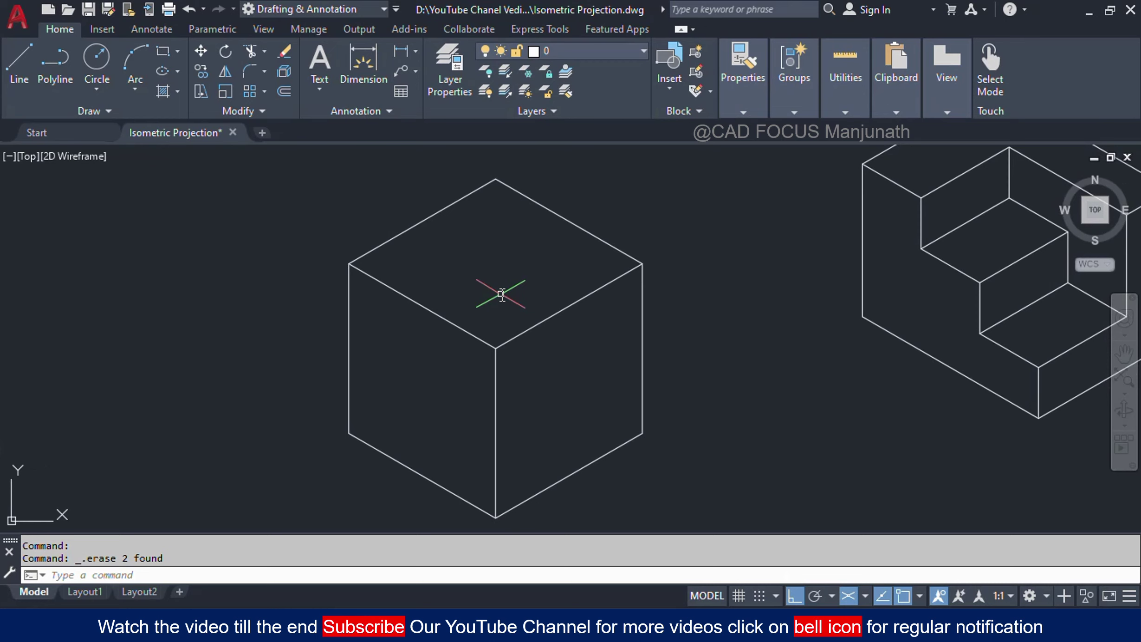
# - Draw two lines across the top face joining opposite edge midpoints, crossing at its centre
pyautogui.write('L')
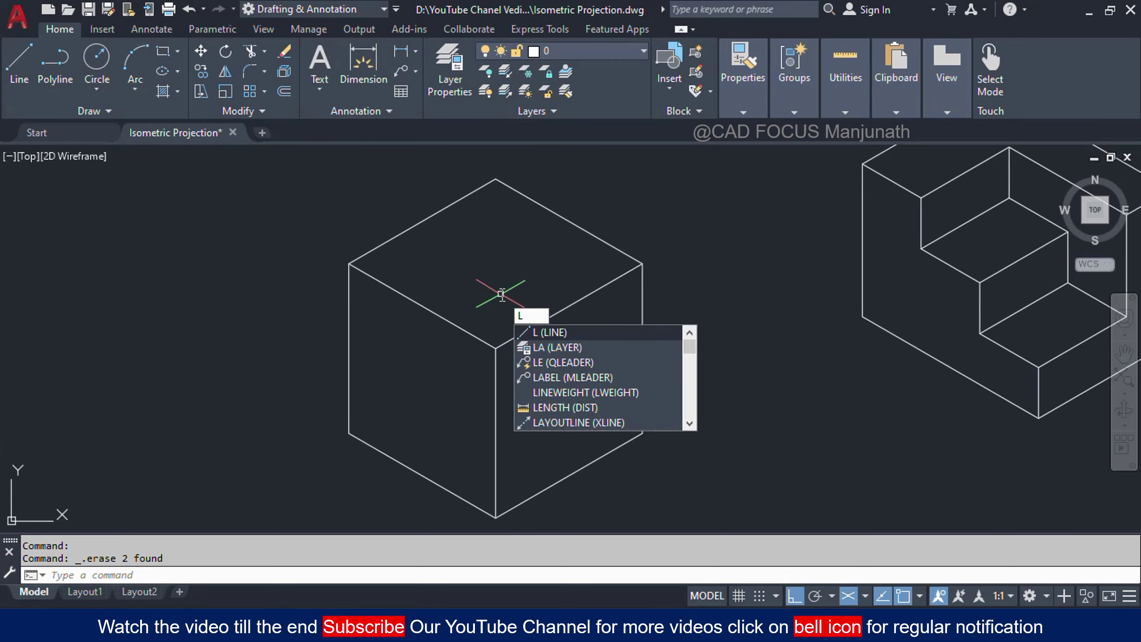
pyautogui.press('Return')
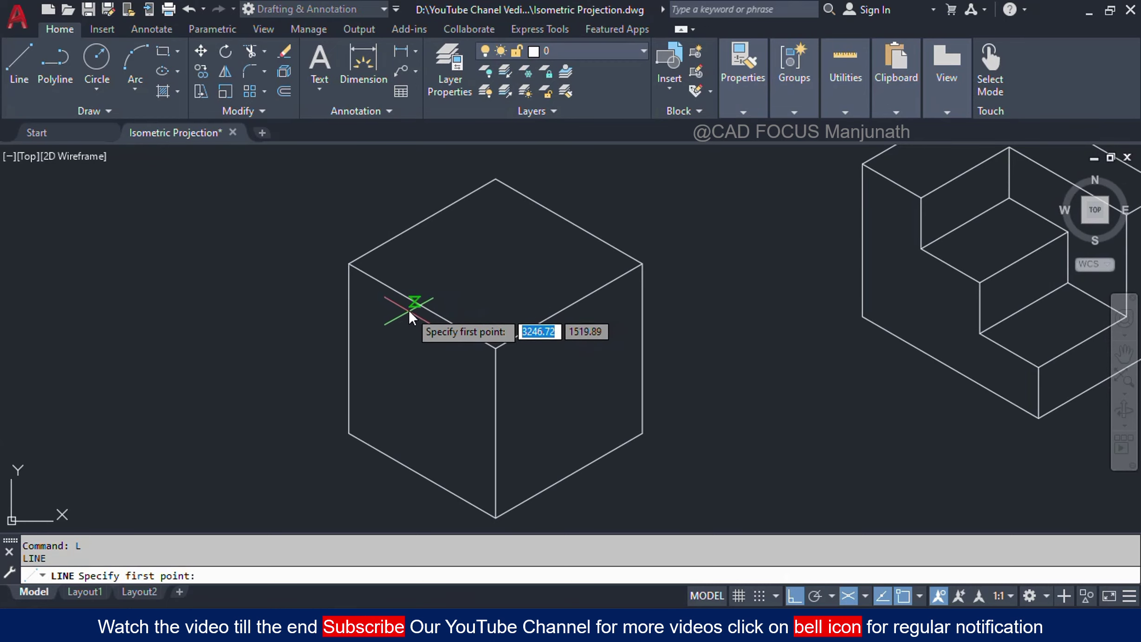
pyautogui.click(420, 306)
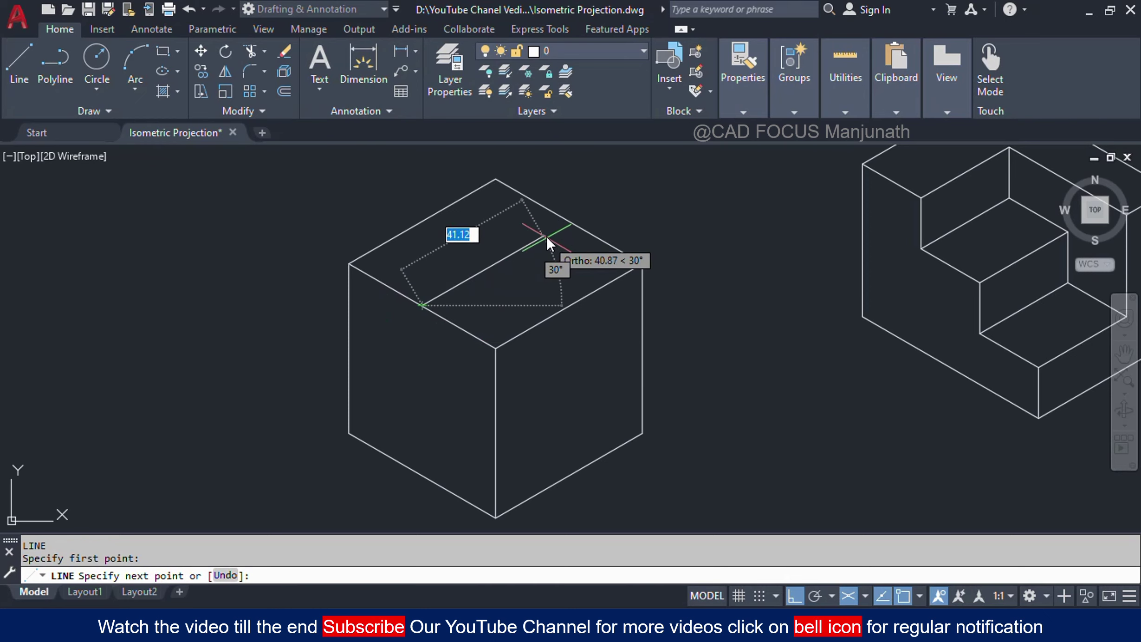
pyautogui.click(568, 220)
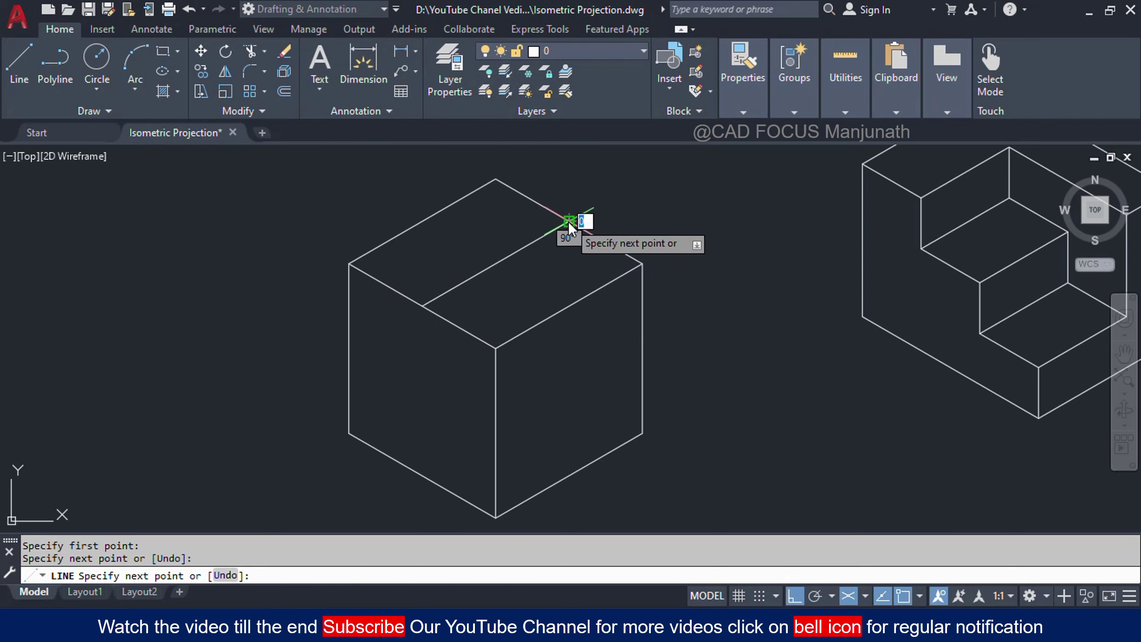
pyautogui.press('Return')
pyautogui.press('Return')
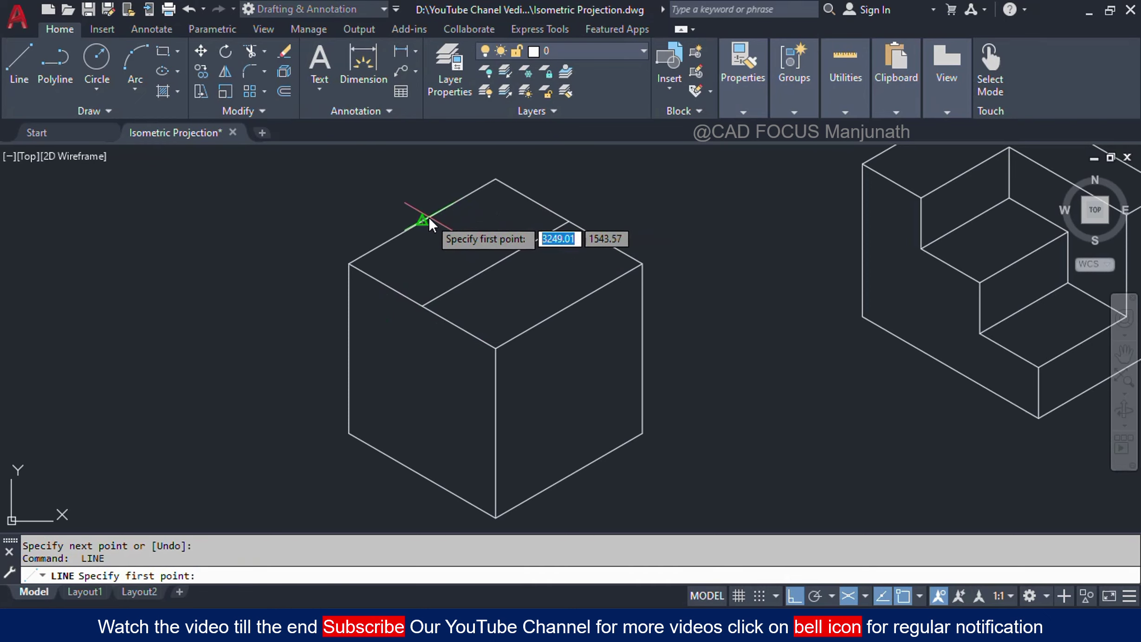
pyautogui.click(422, 221)
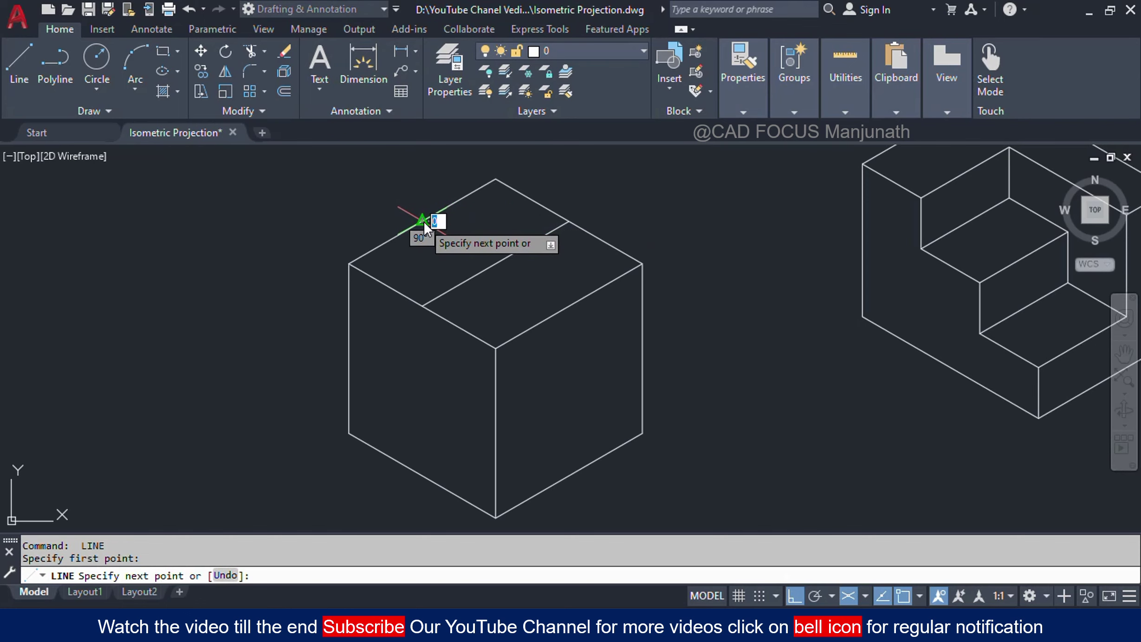
pyautogui.click(572, 301)
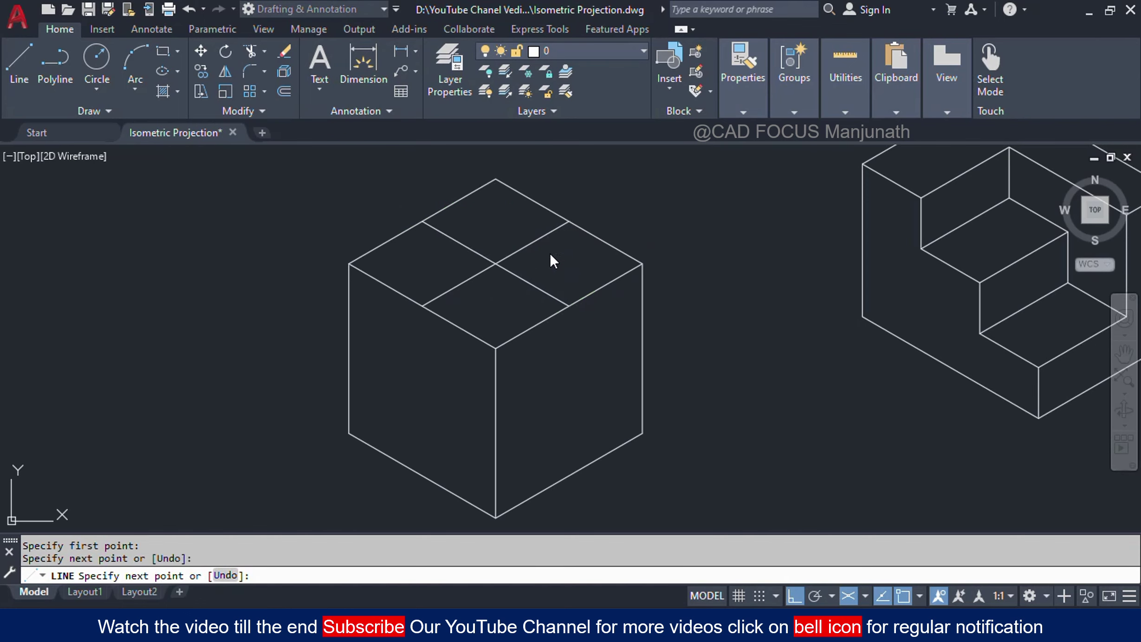
pyautogui.press('Return')
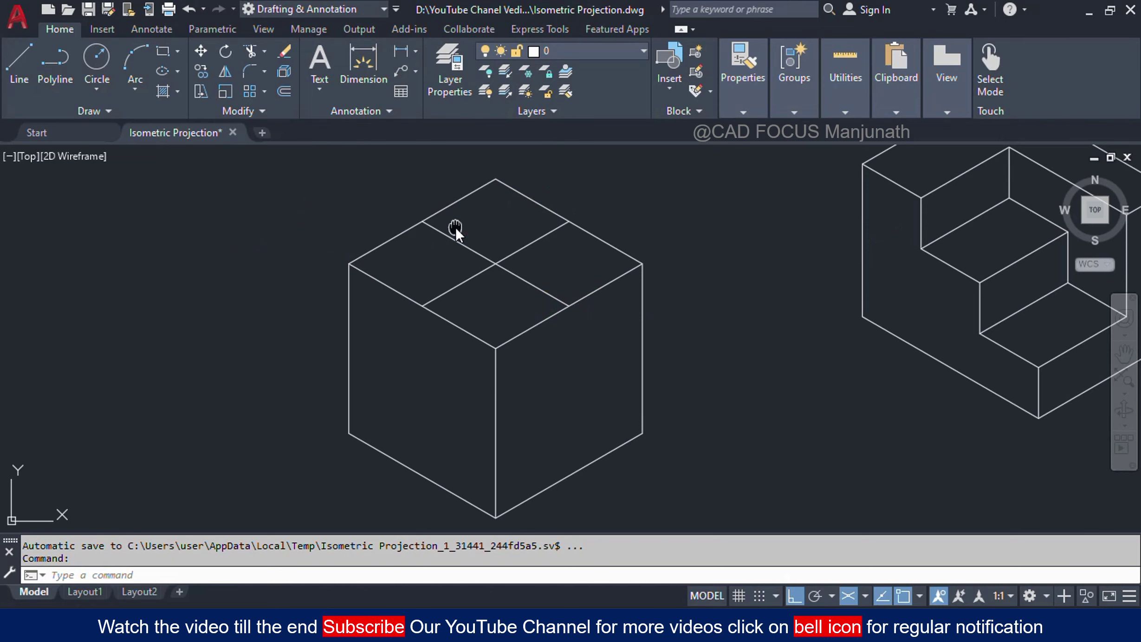
pyautogui.moveTo(456, 228); pyautogui.dragTo(437, 247, button='middle')
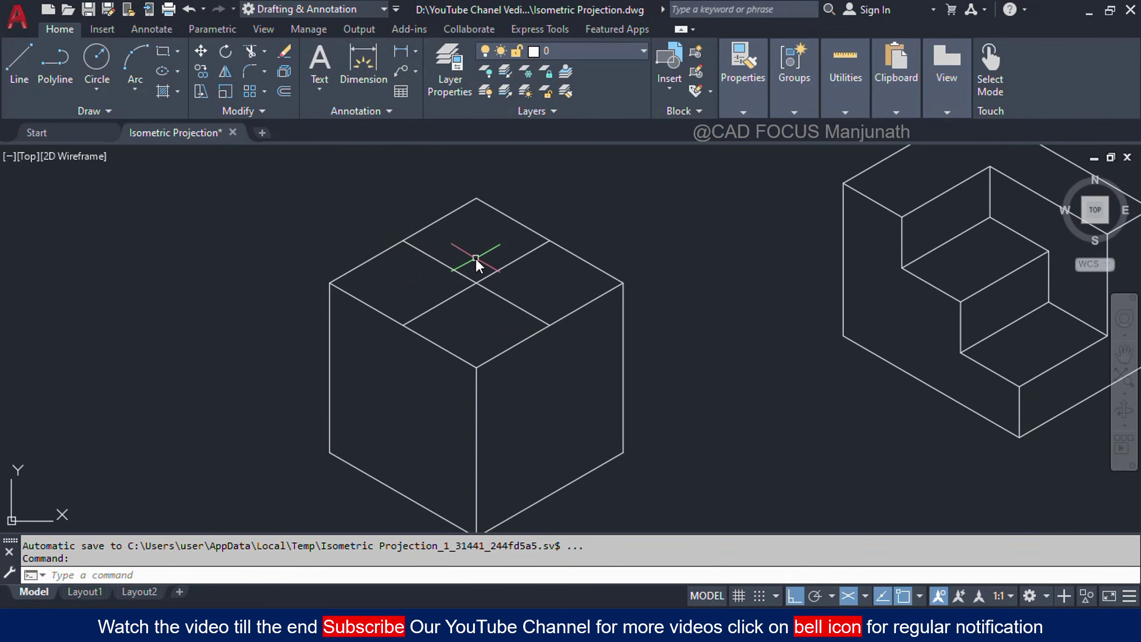
# - Draw a radius-15 isocircle centred where the top-face guide lines cross
pyautogui.write('el')
pyautogui.press('Return')
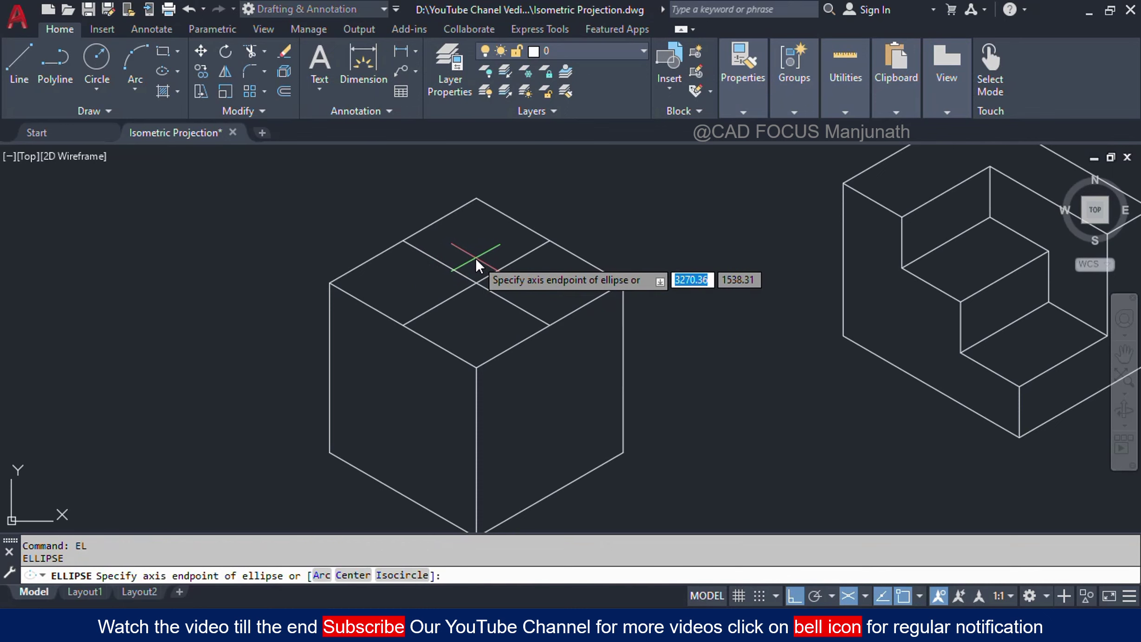
pyautogui.write('i')
pyautogui.press('Return')
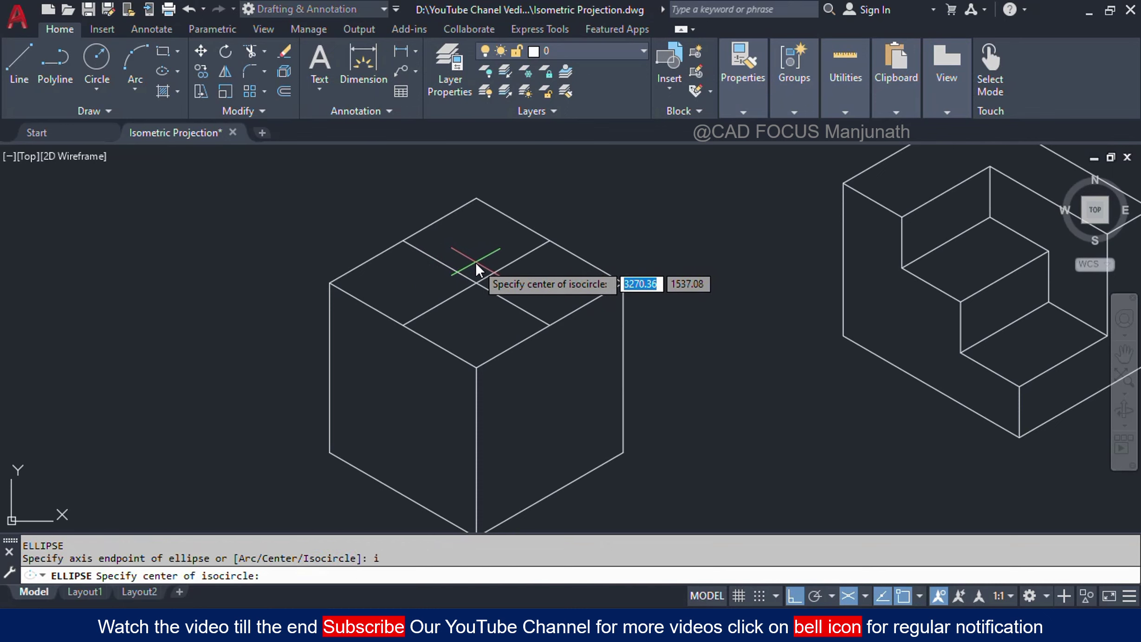
pyautogui.click(476, 282)
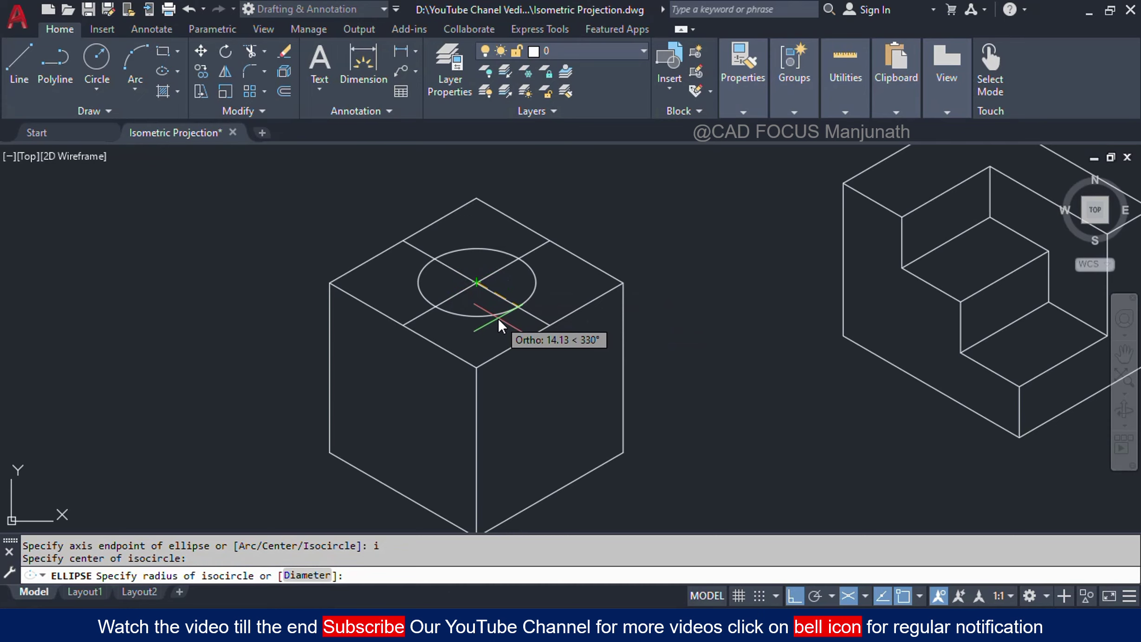
pyautogui.write('15')
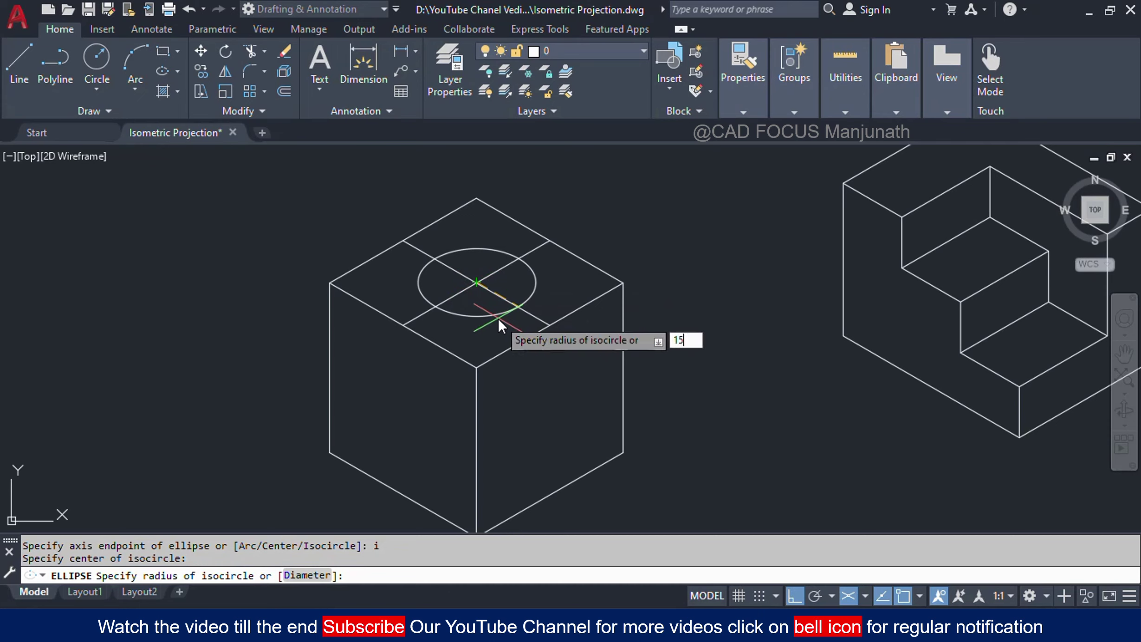
pyautogui.press('Return')
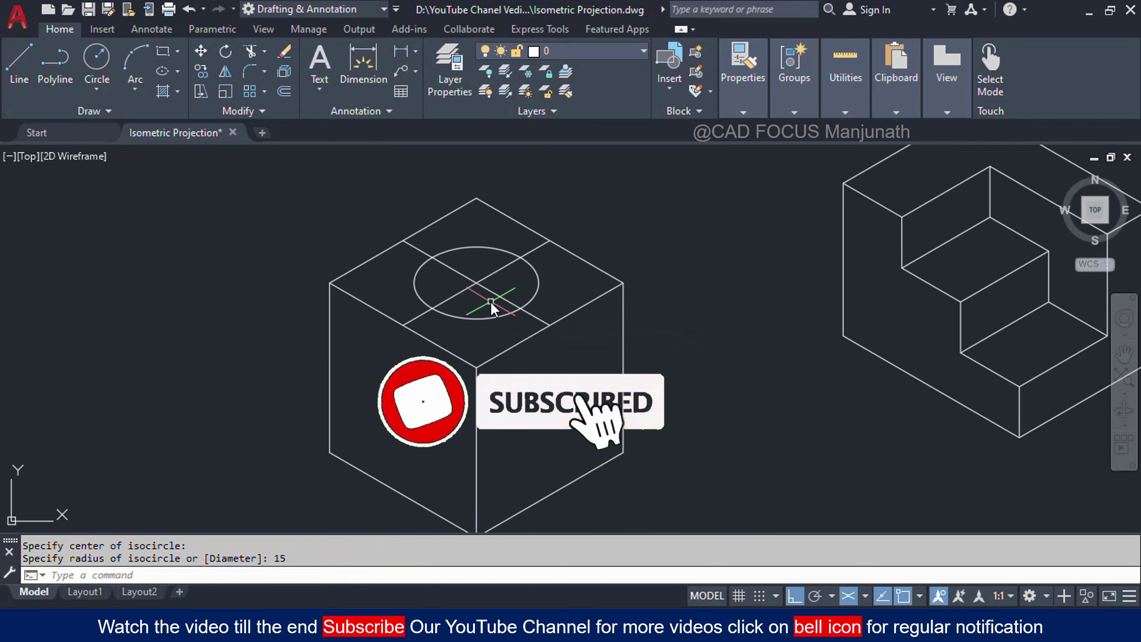
# - Erase the two crossing guide lines on the top face
pyautogui.click(490, 301)
pyautogui.click(452, 273)
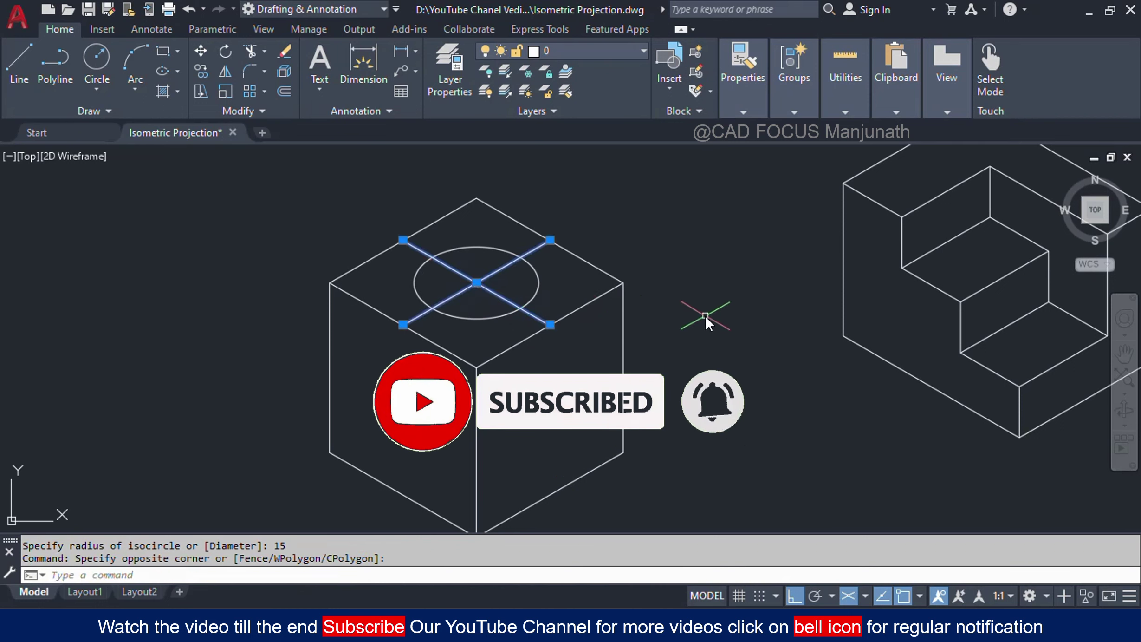
pyautogui.press('Delete')
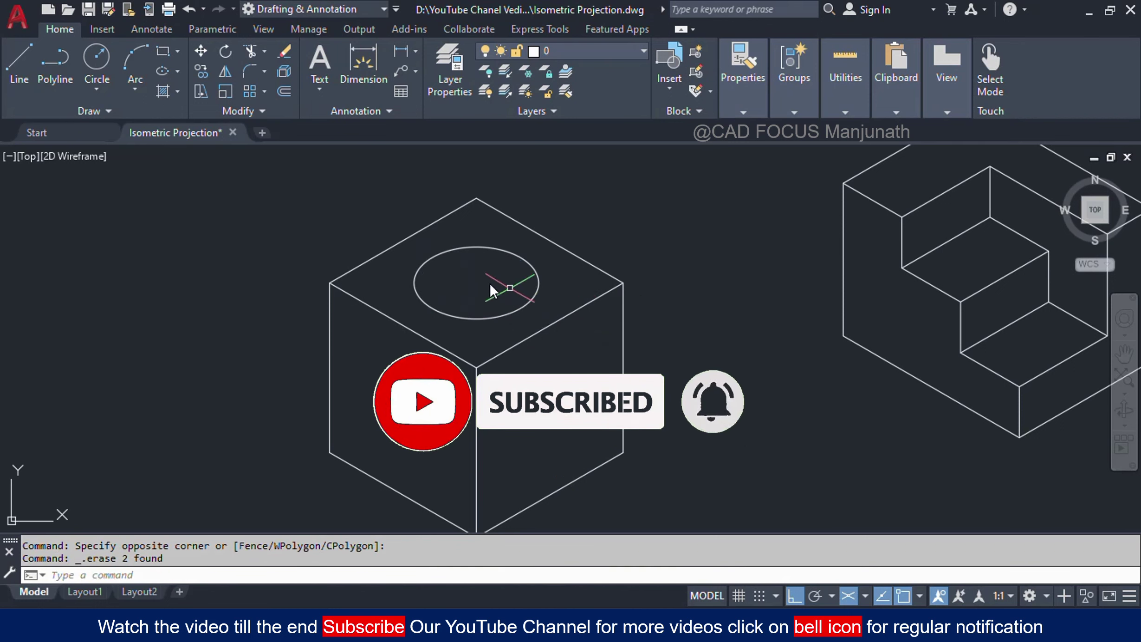
pyautogui.scroll(-2, 444, 290)
pyautogui.scroll(2, 469, 297)
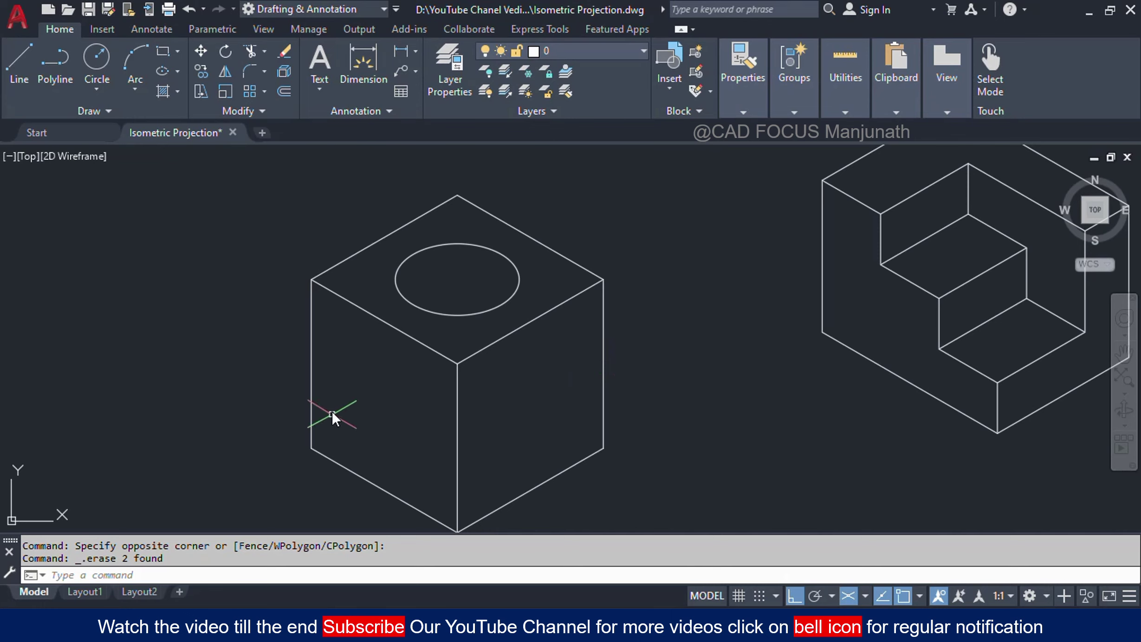
# - Draw slanted and vertical midpoint guide lines crossing at the centre of the right face
pyautogui.moveTo(511, 413); pyautogui.dragTo(511, 397, button='middle')
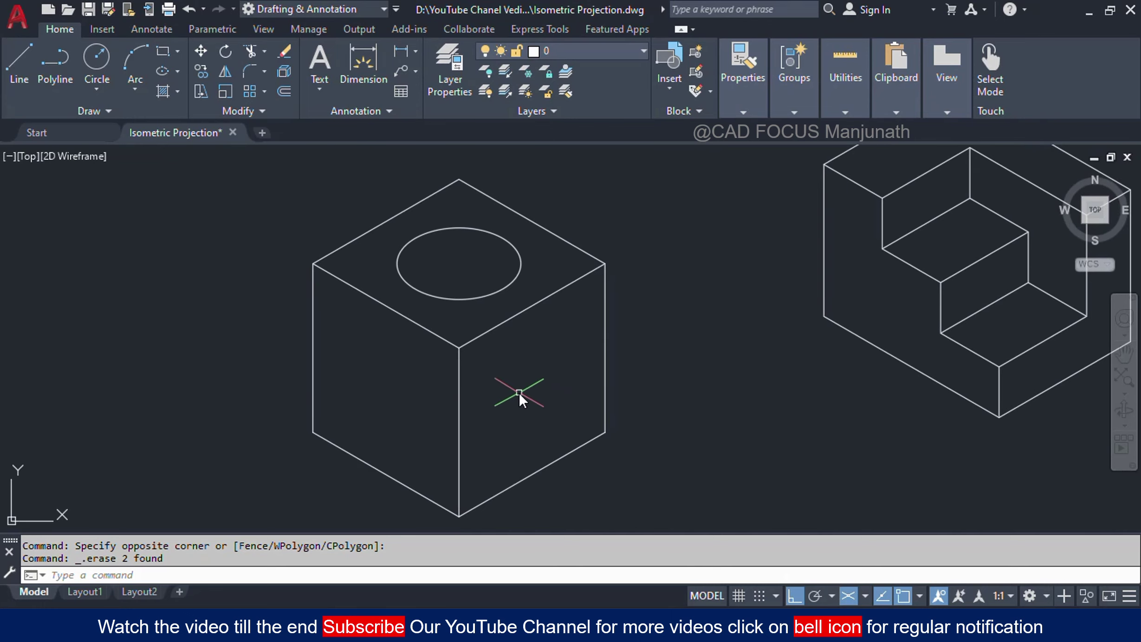
pyautogui.write('L')
pyautogui.press('Return')
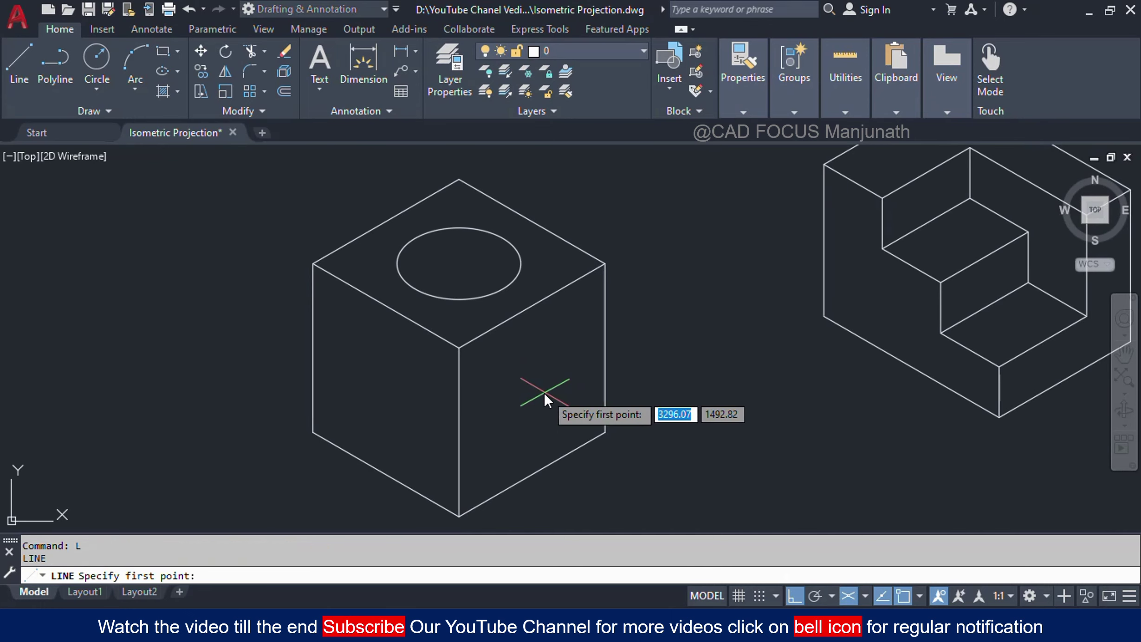
pyautogui.click(461, 432)
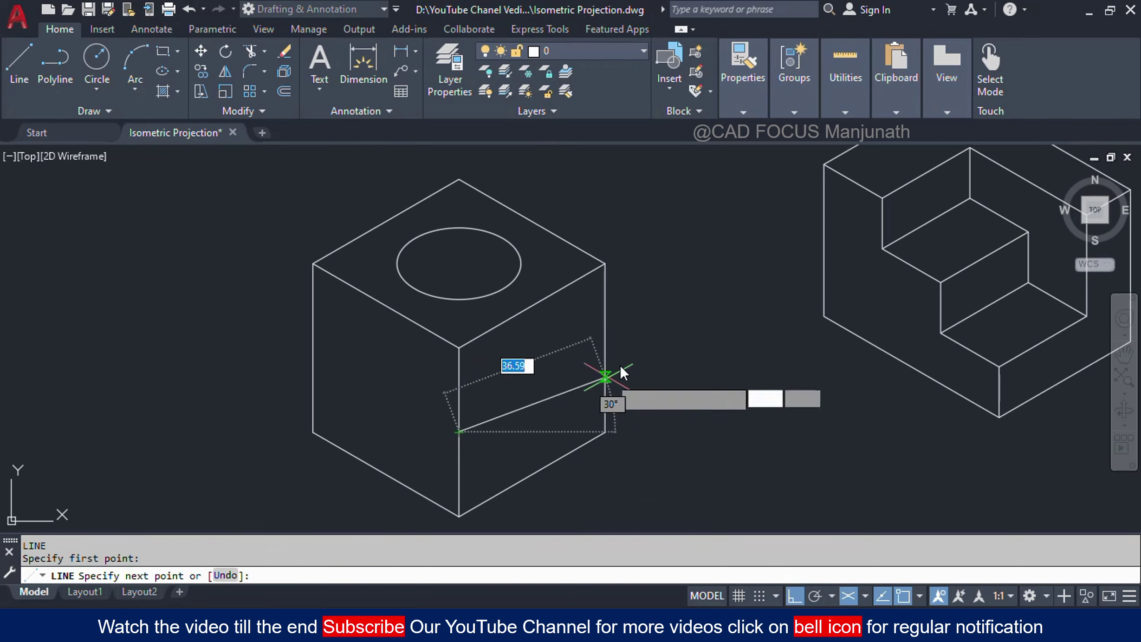
pyautogui.click(604, 344)
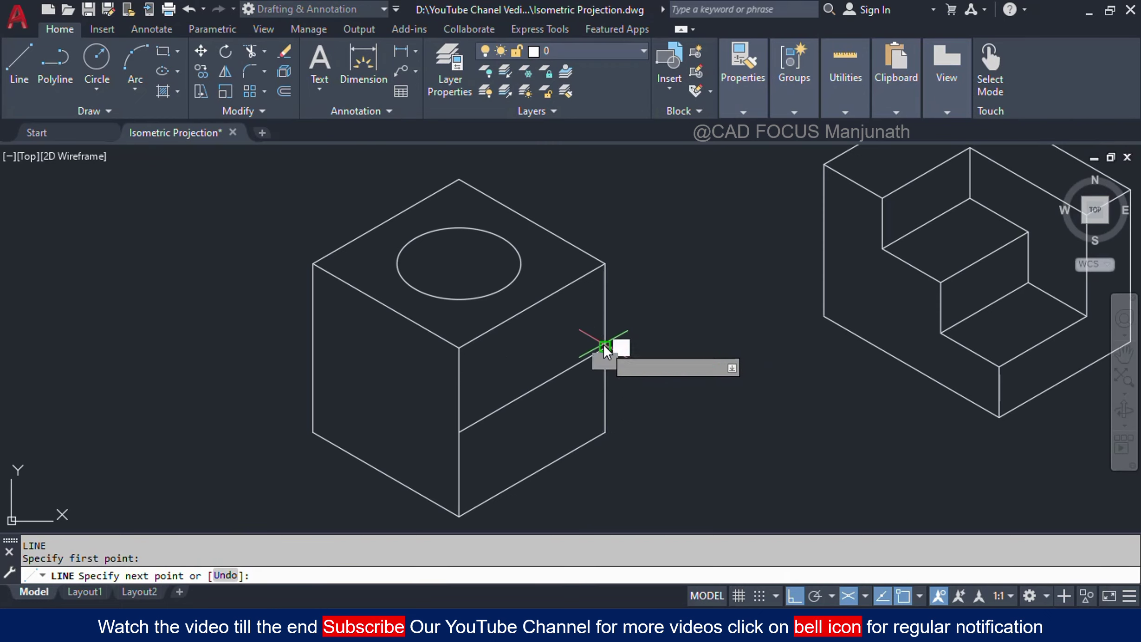
pyautogui.press('Return')
pyautogui.press('Return')
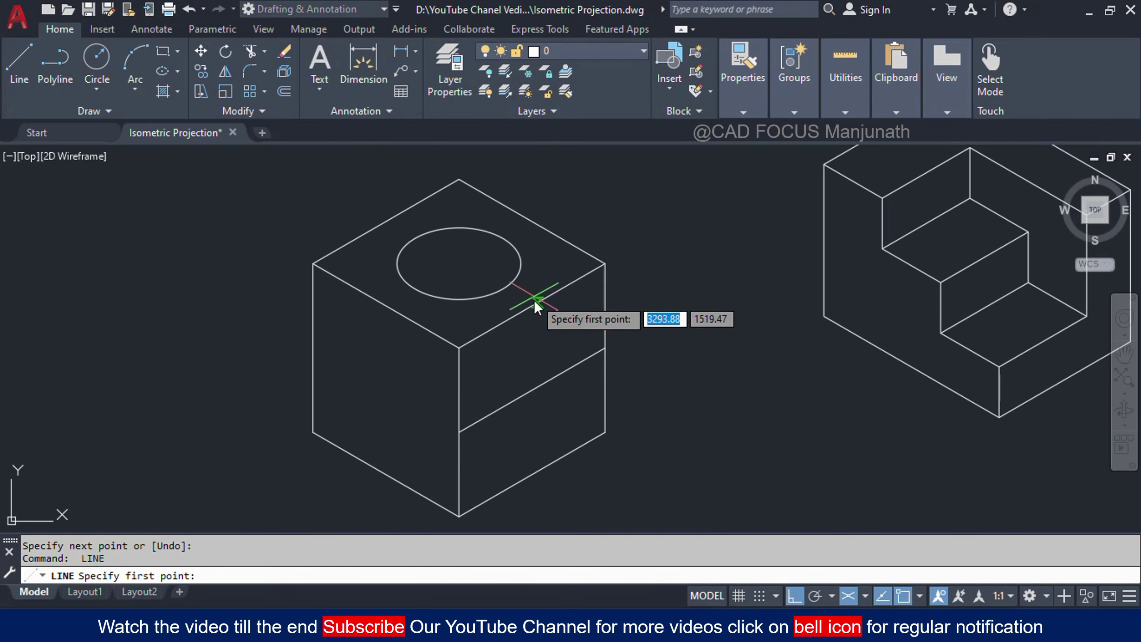
pyautogui.click(533, 304)
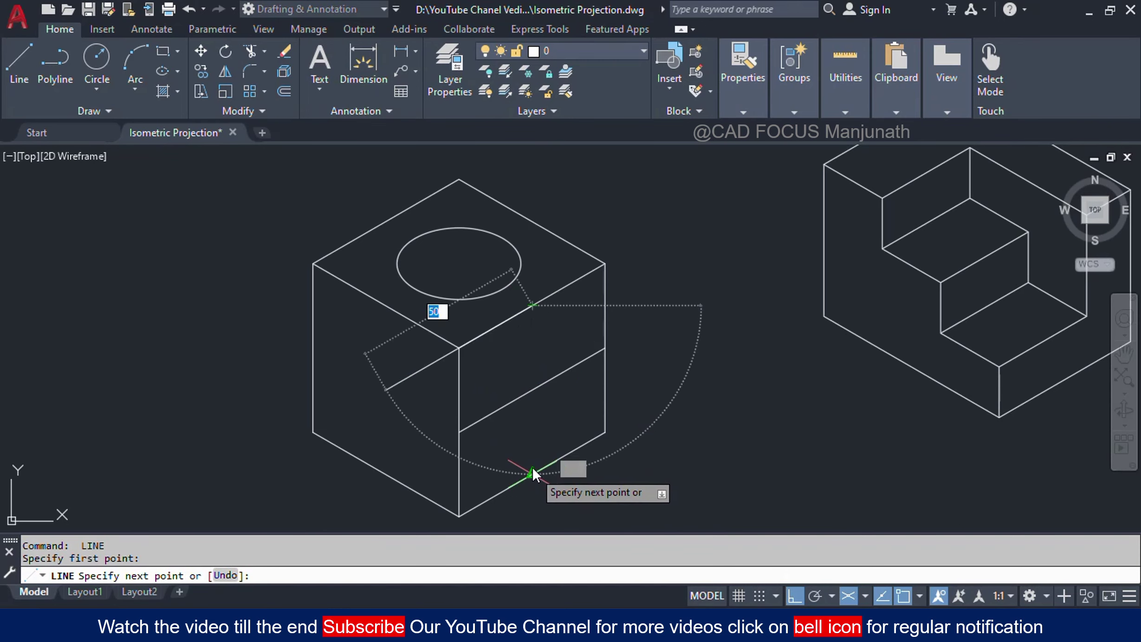
pyautogui.moveTo(532, 480)
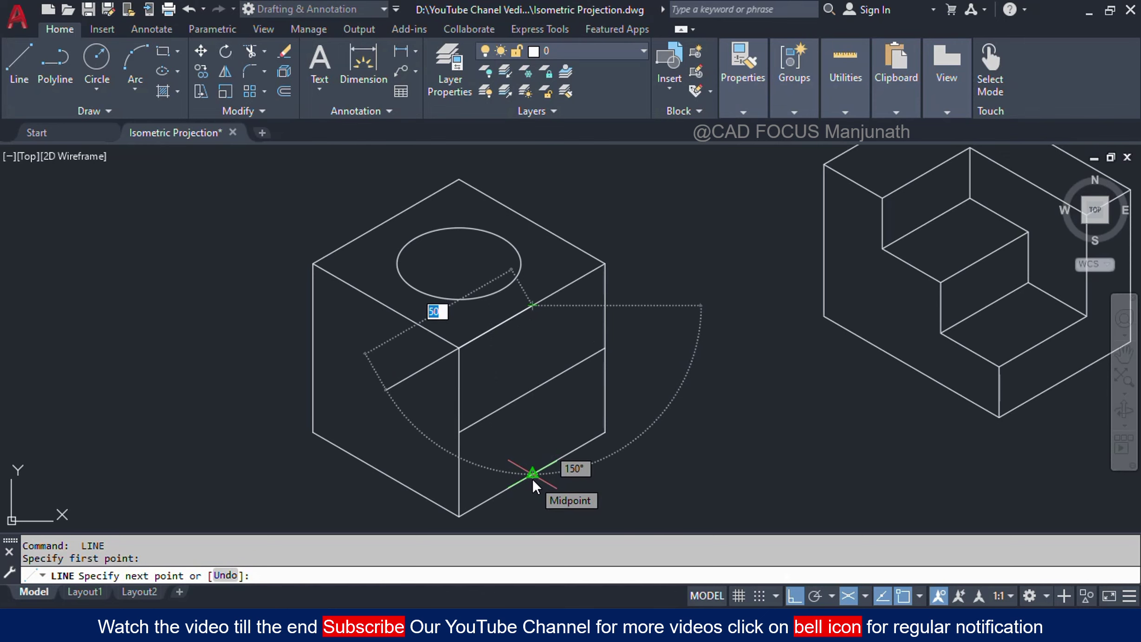
pyautogui.press('F5')
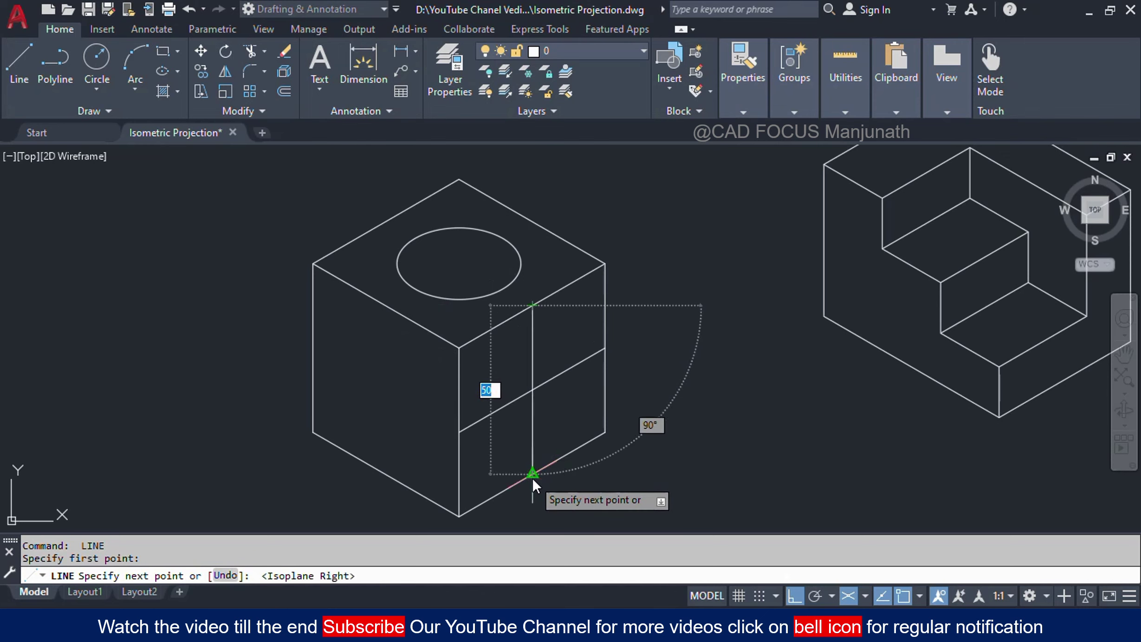
pyautogui.click(532, 477)
pyautogui.press('Return')
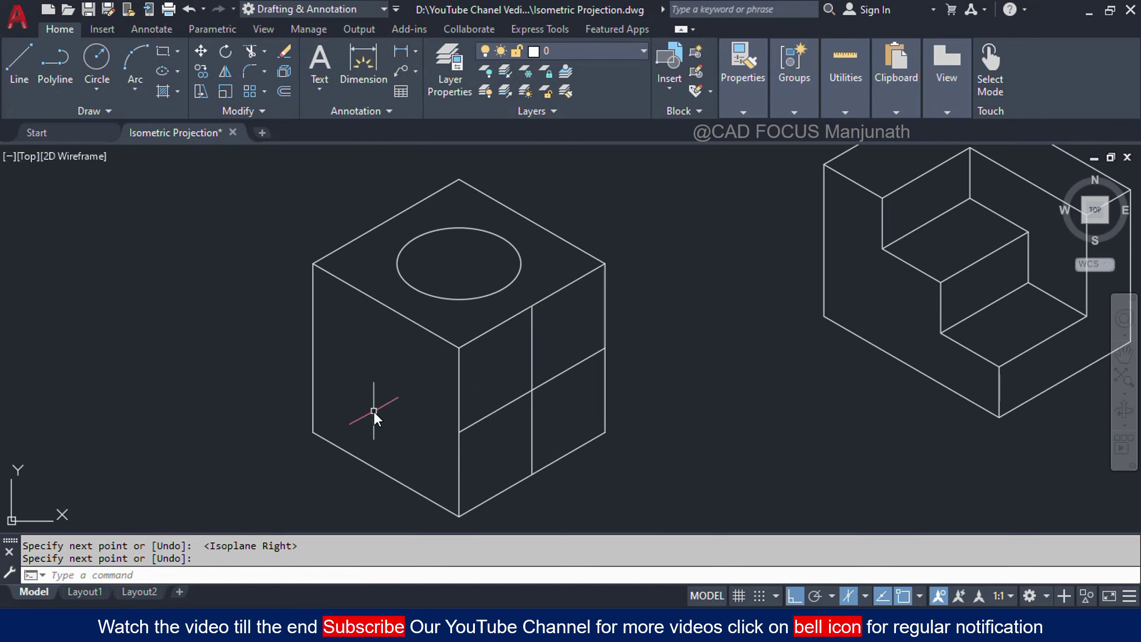
# - Draw slanted and vertical midpoint guide lines crossing at the centre of the left face
pyautogui.press('Return')
pyautogui.click(312, 351)
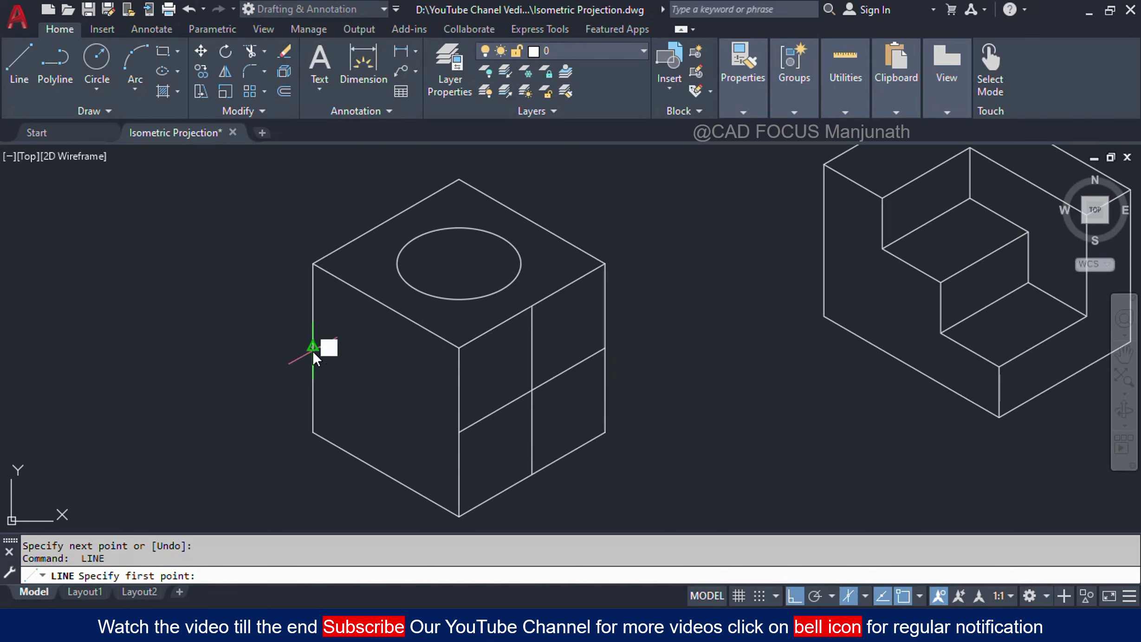
pyautogui.click(463, 432)
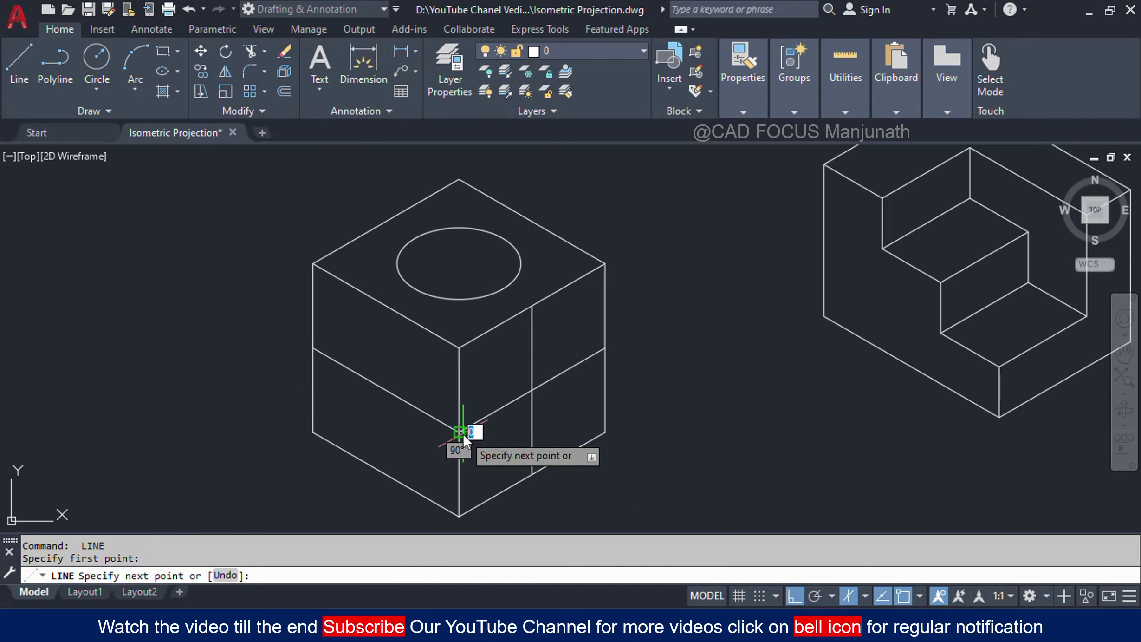
pyautogui.press('Return')
pyautogui.press('Return')
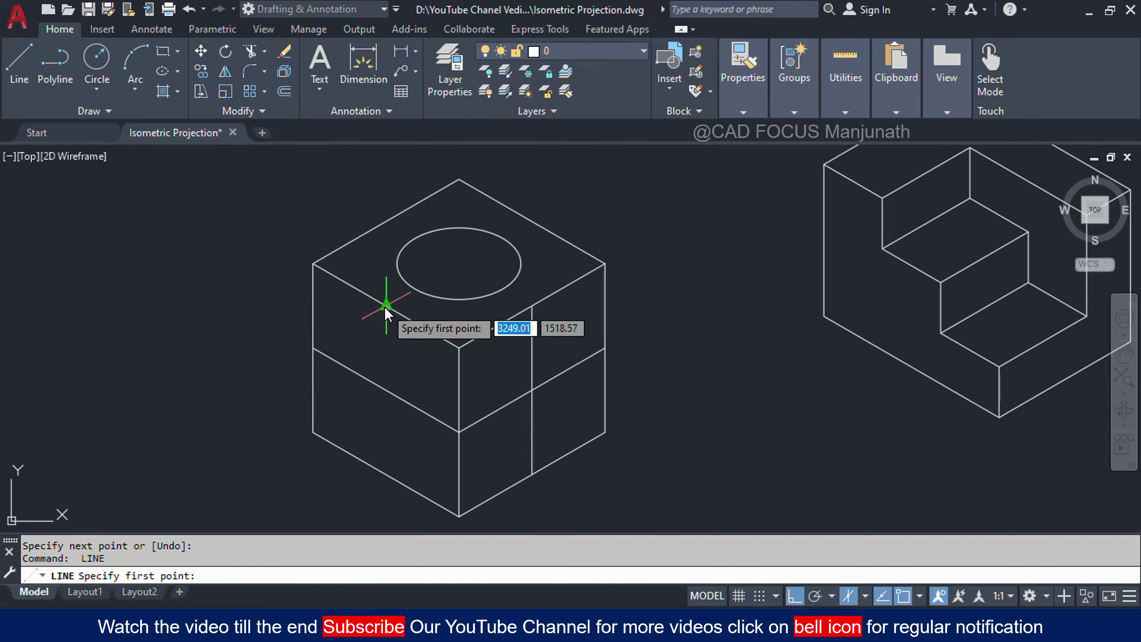
pyautogui.click(385, 306)
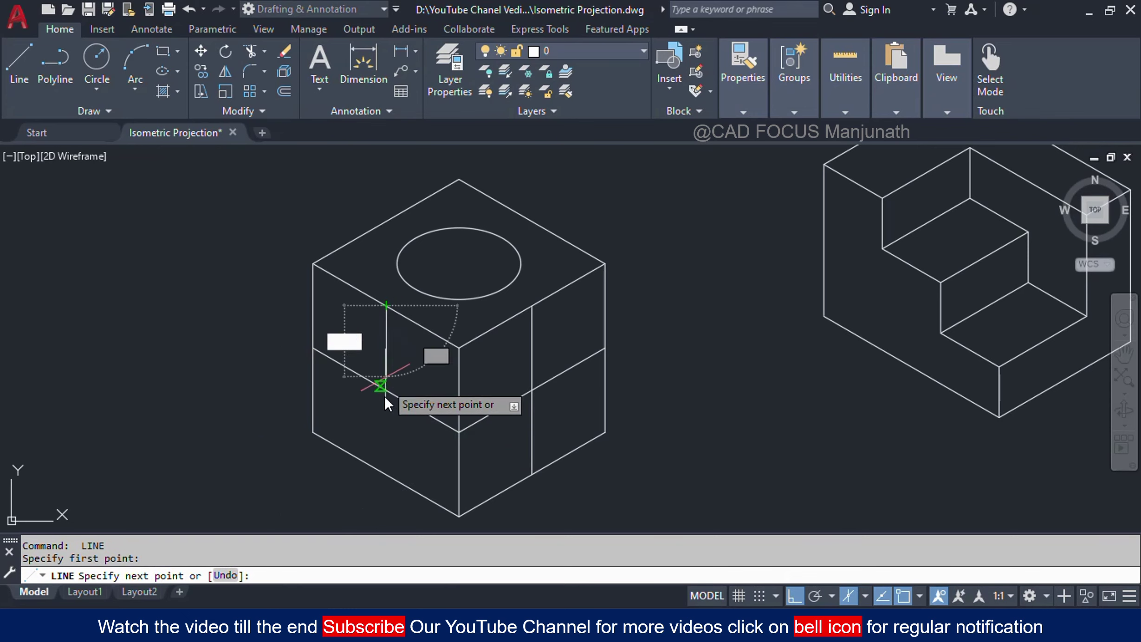
pyautogui.click(386, 473)
pyautogui.press('Return')
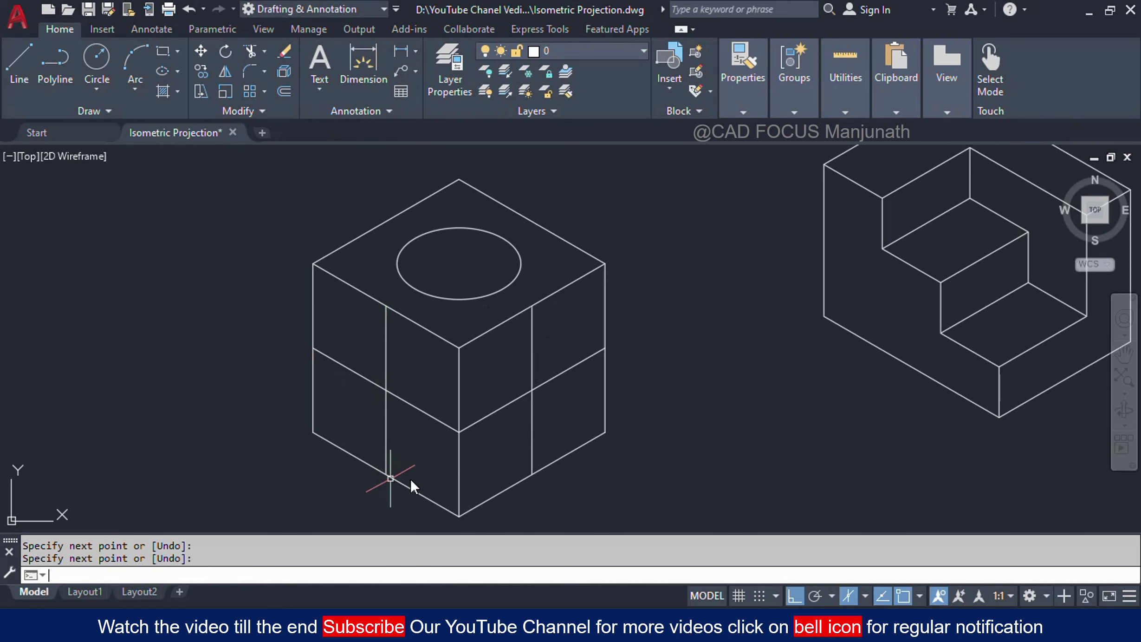
pyautogui.moveTo(665, 357); pyautogui.dragTo(658, 361, button='middle')
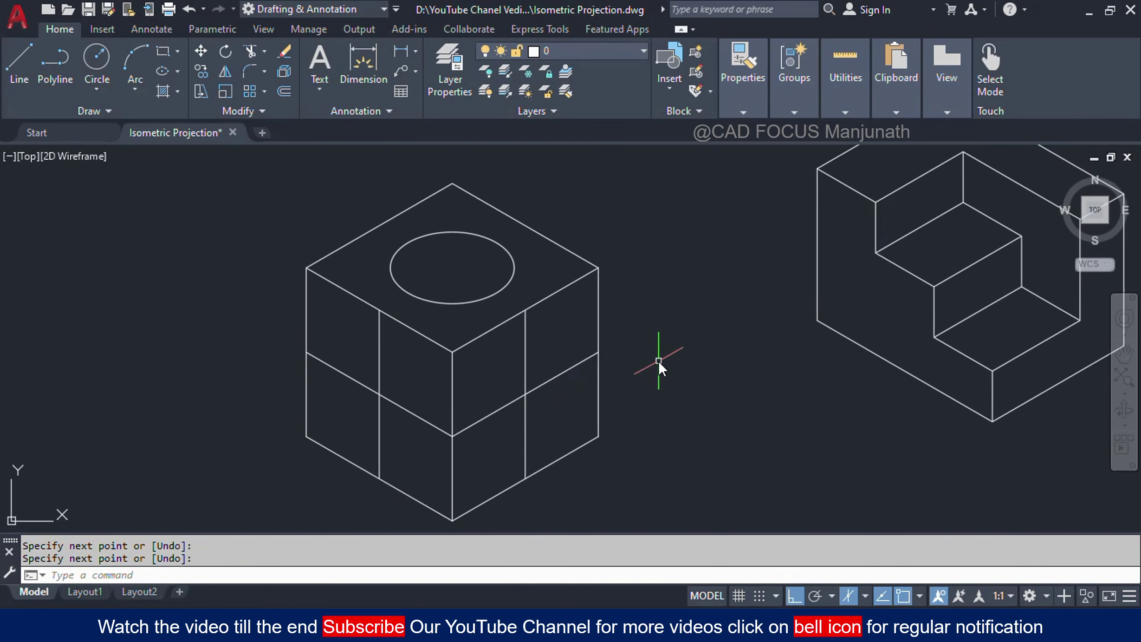
# - Draw a radius-15 isocircle centred on the cube's right face
pyautogui.write('i')
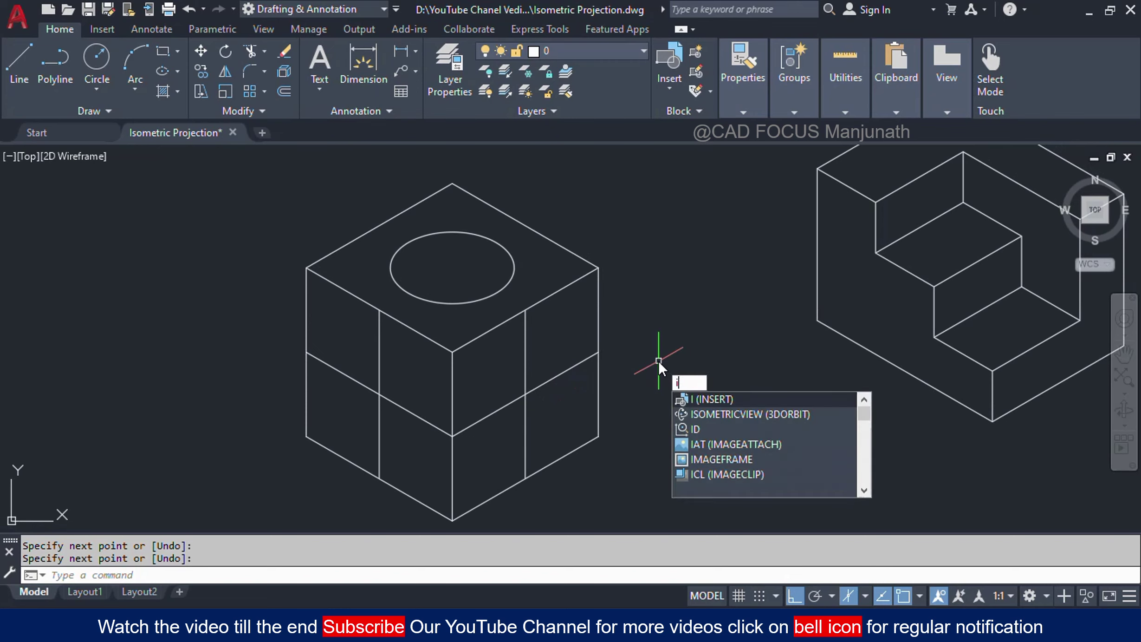
pyautogui.press('BackSpace')
pyautogui.write('el')
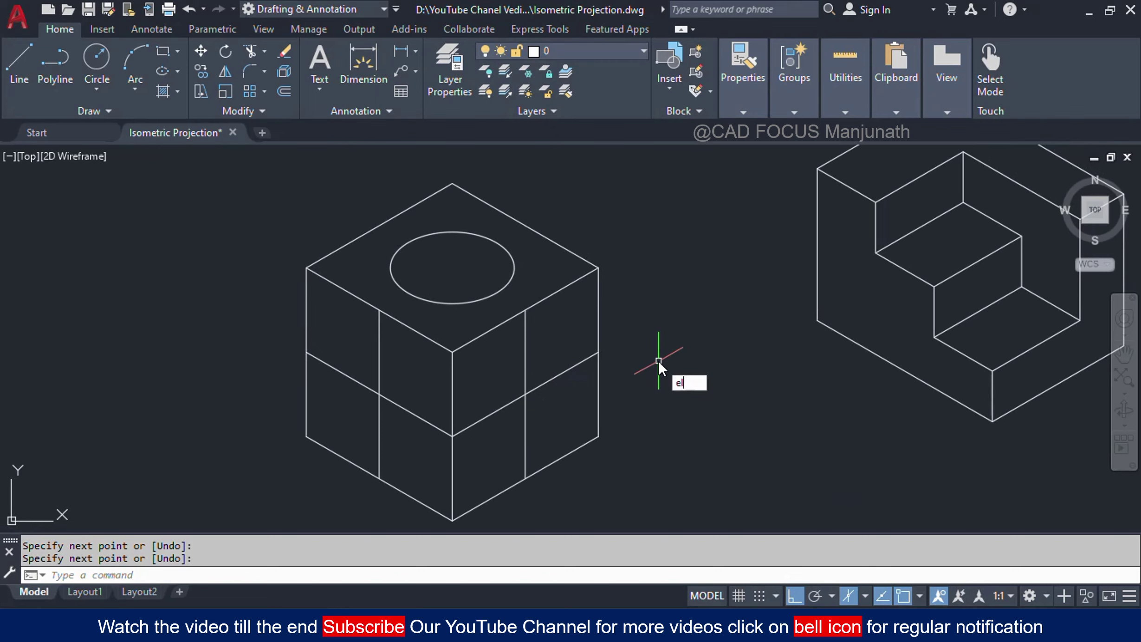
pyautogui.press('Return')
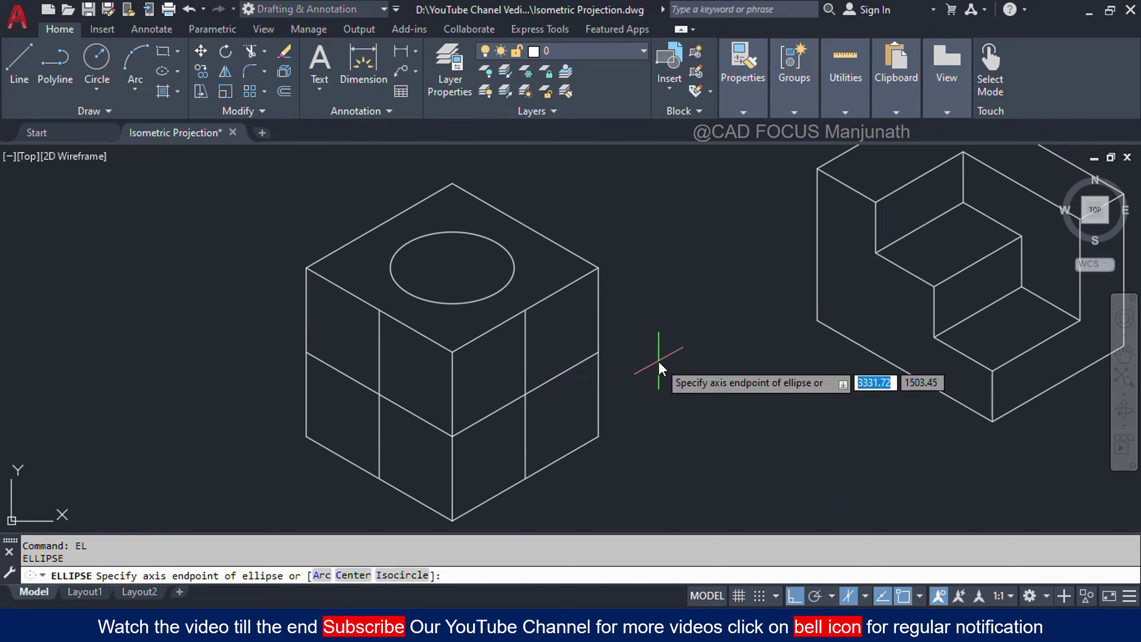
pyautogui.write('i')
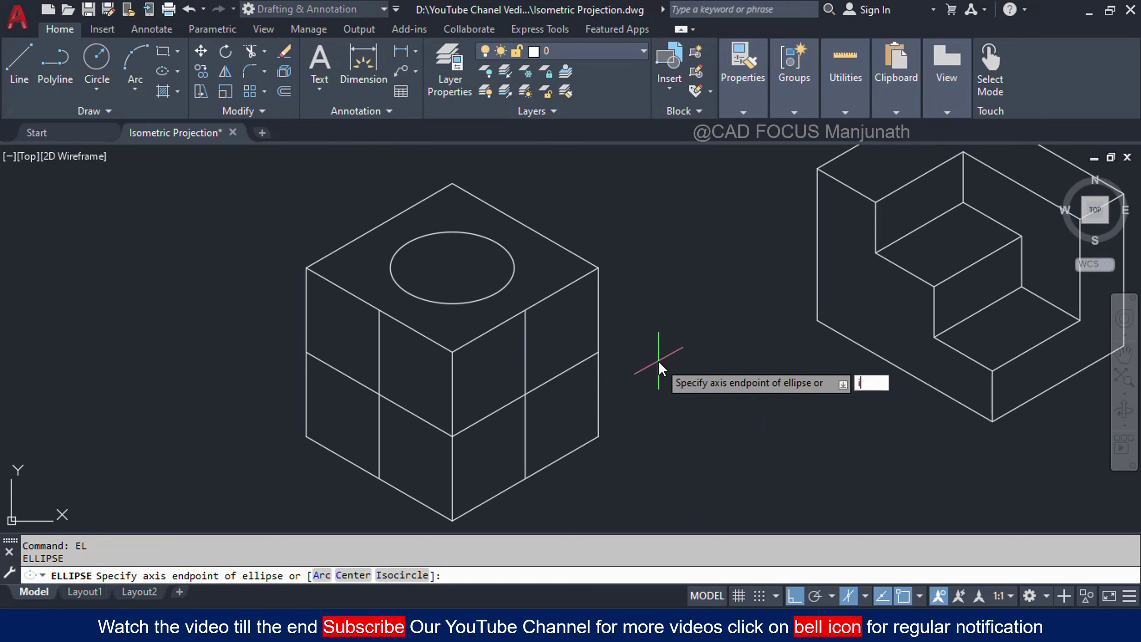
pyautogui.press('Return')
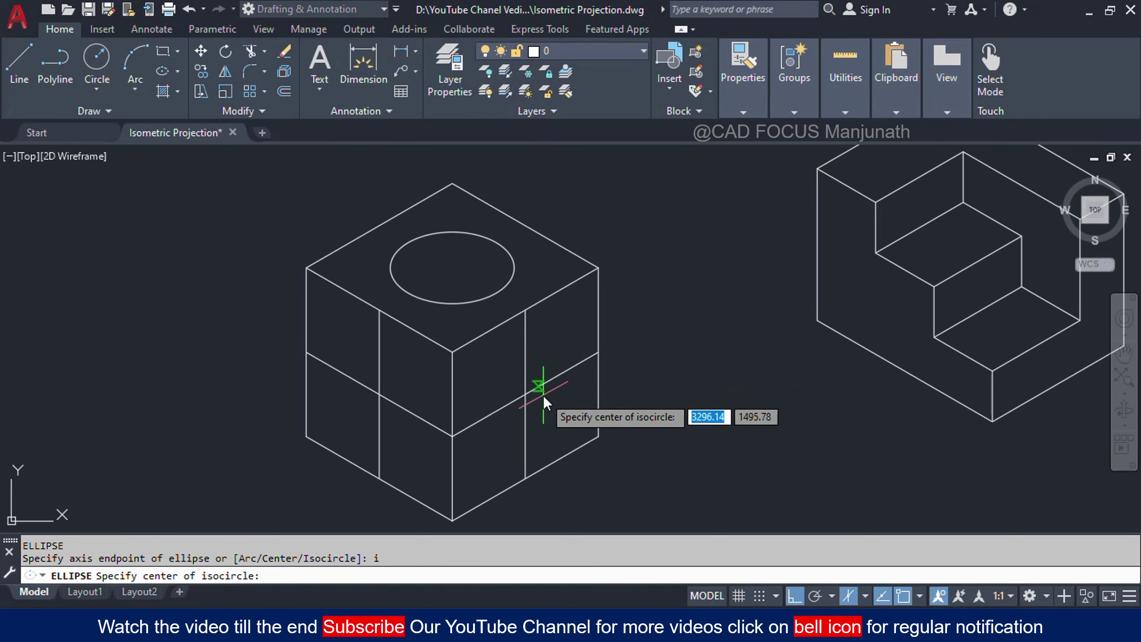
pyautogui.click(528, 397)
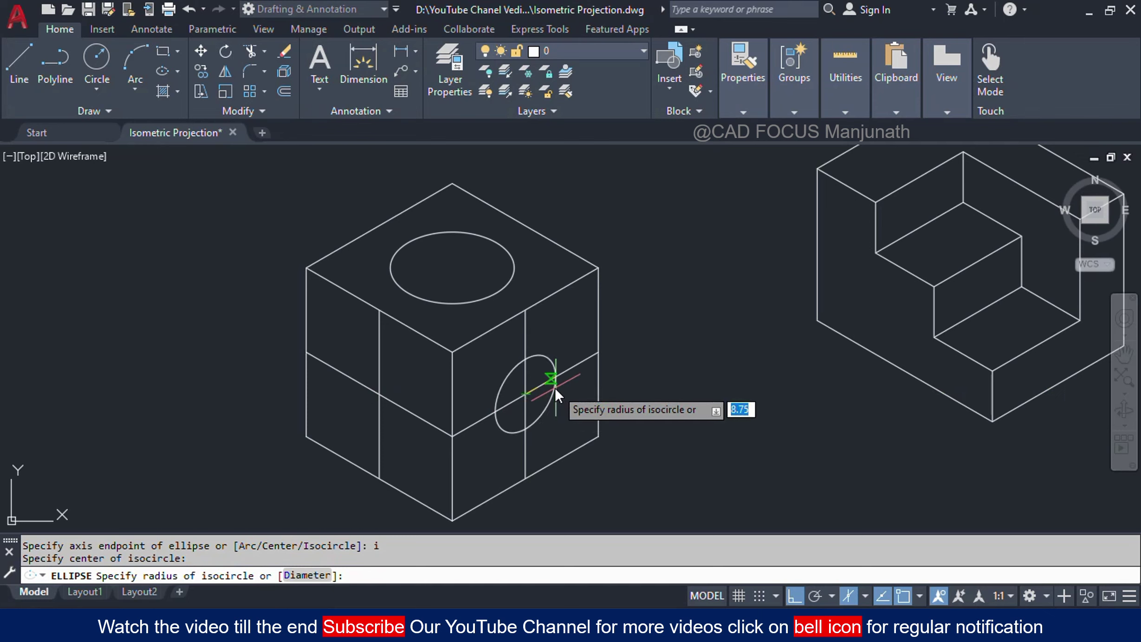
pyautogui.write('15')
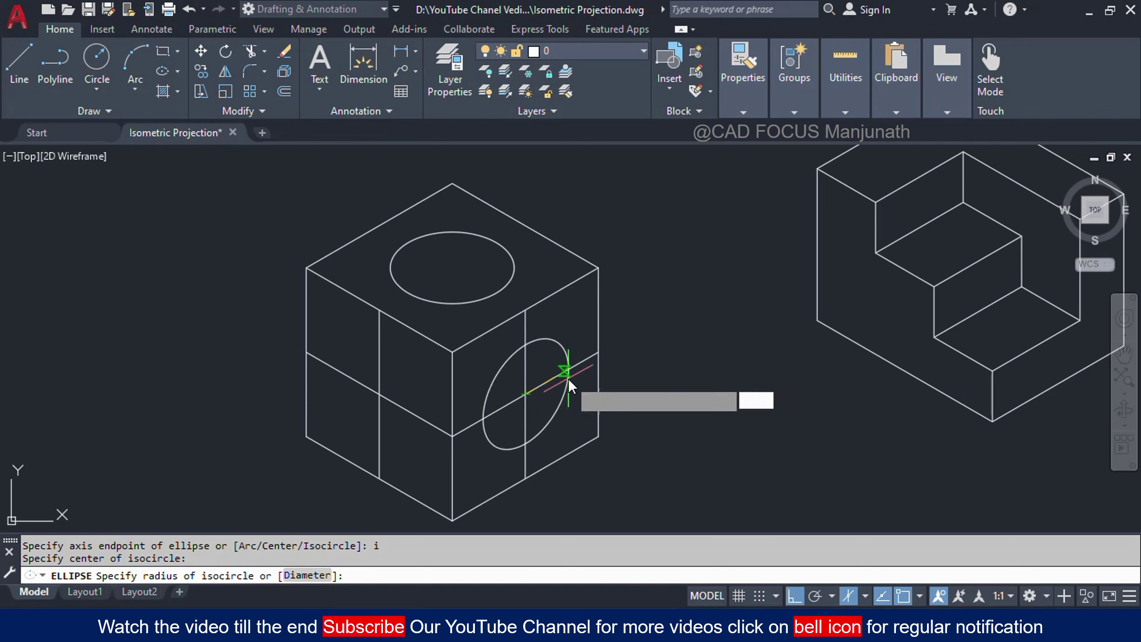
pyautogui.press('Return')
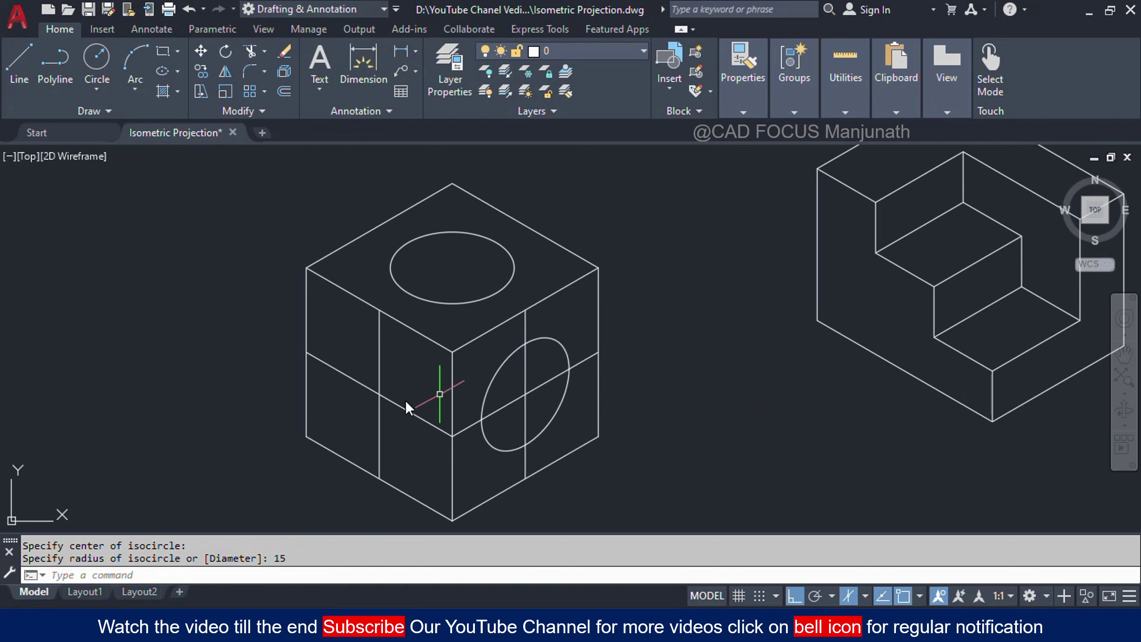
# - Cancel a misplaced second isocircle and erase the right face's two guide lines
pyautogui.press('Return')
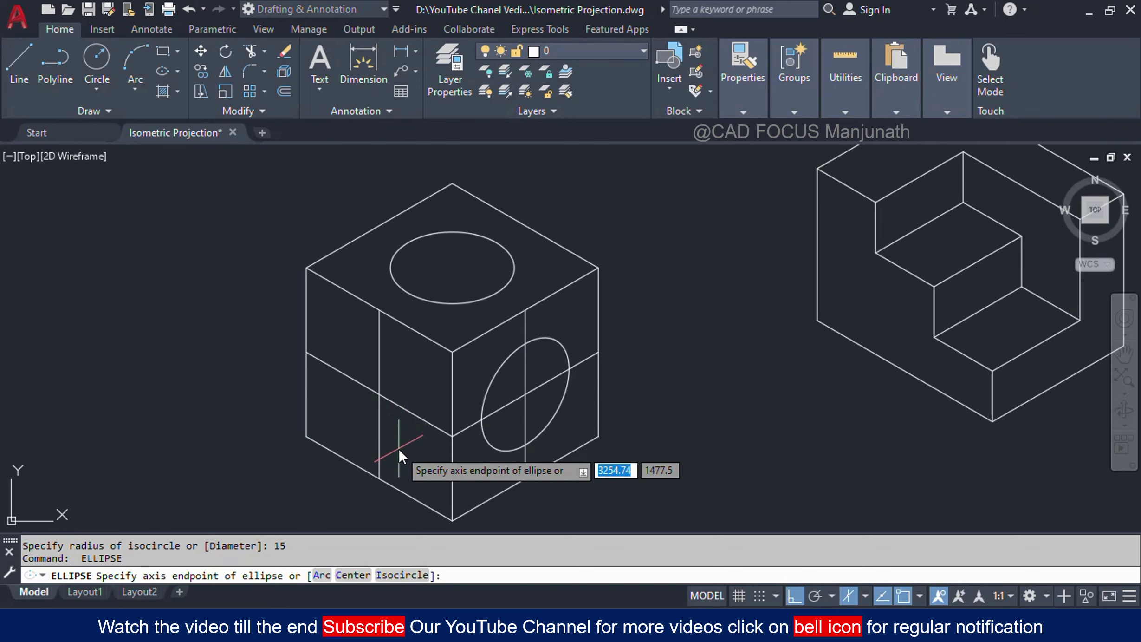
pyautogui.press('Return')
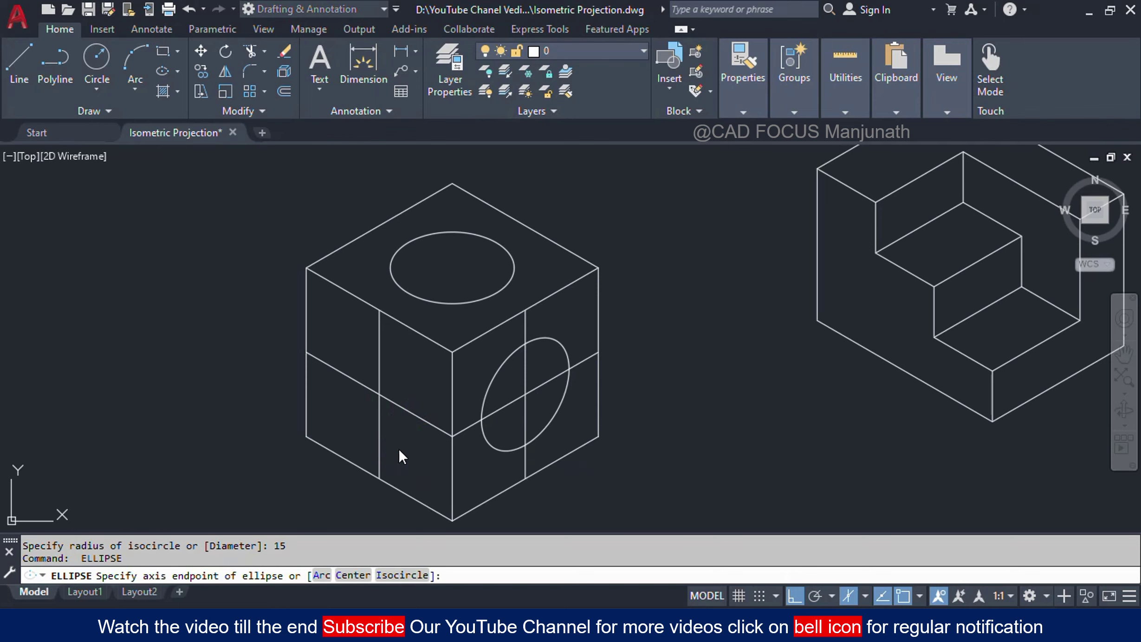
pyautogui.write('15')
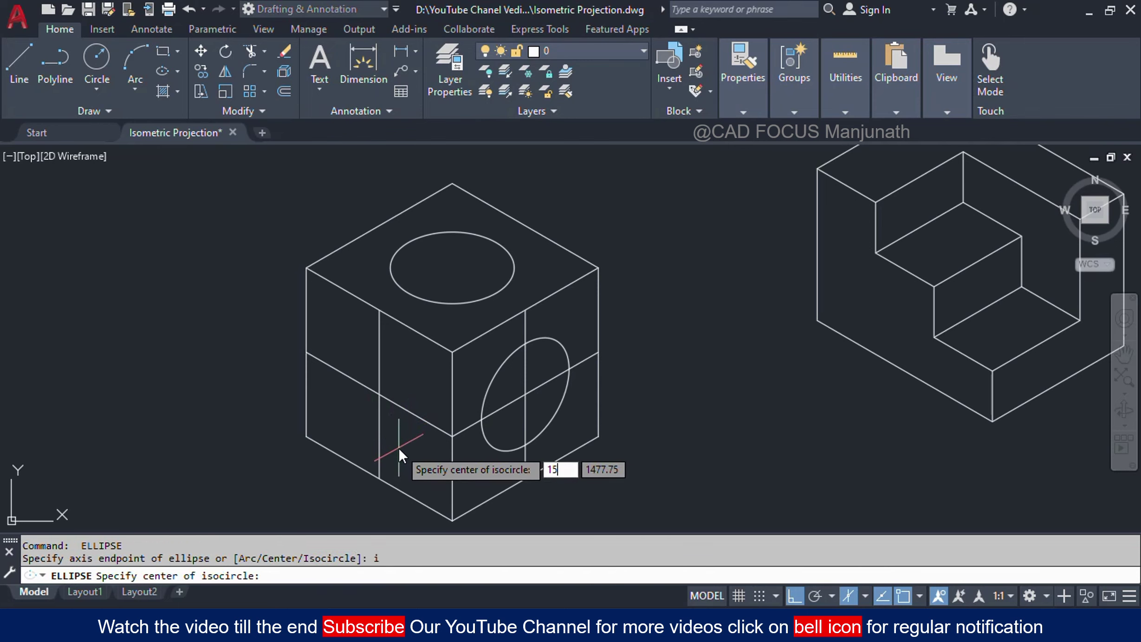
pyautogui.press('Return')
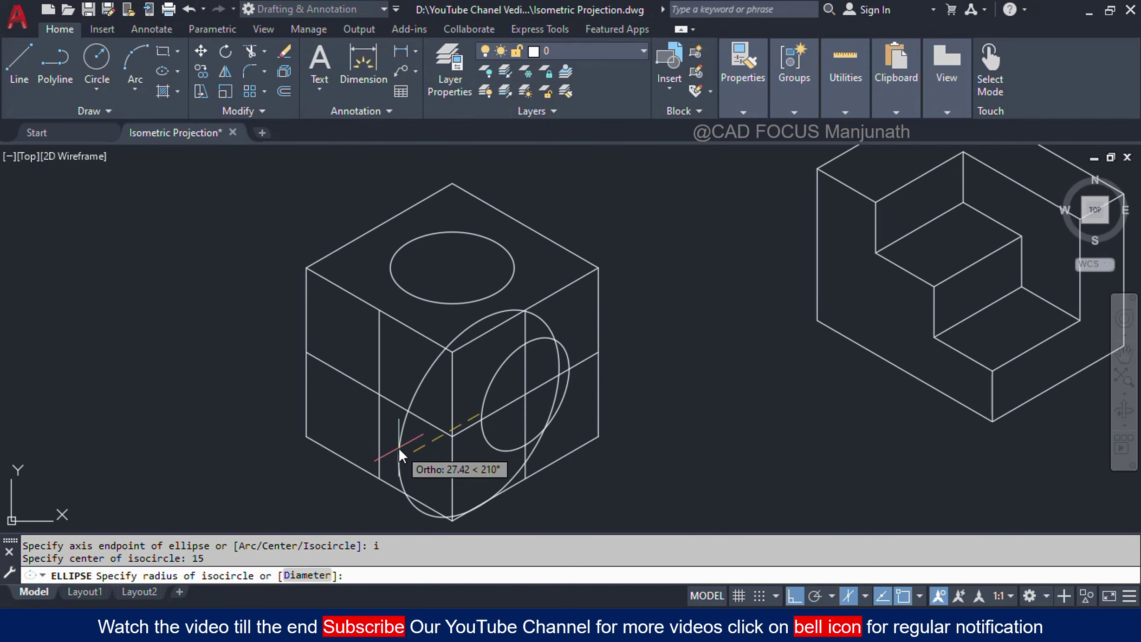
pyautogui.press('Escape')
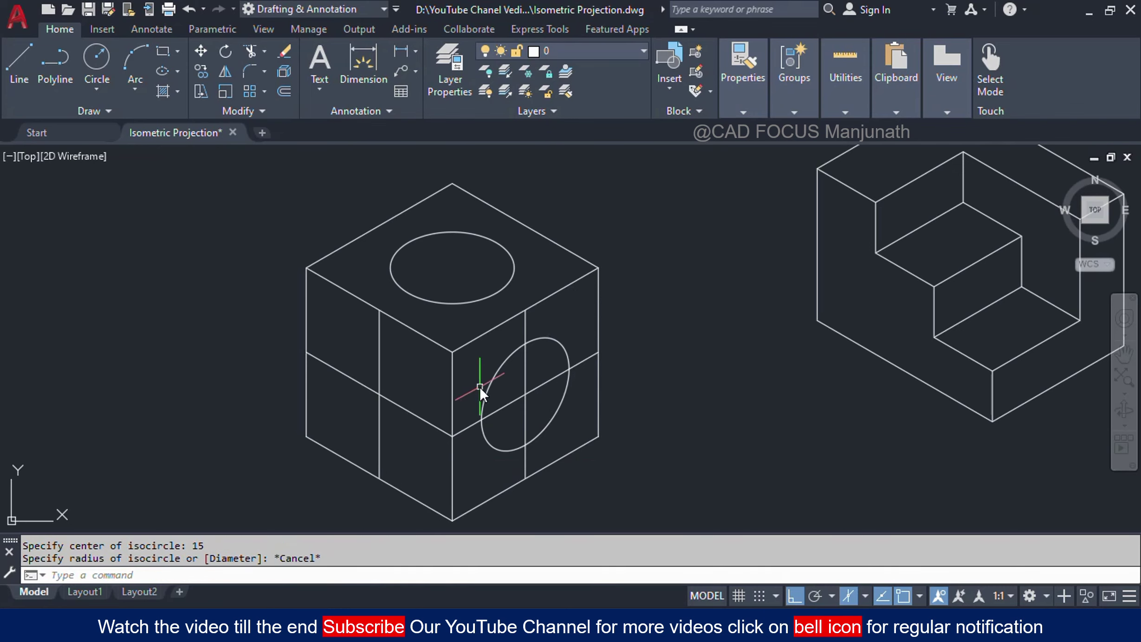
pyautogui.click(511, 402)
pyautogui.click(526, 403)
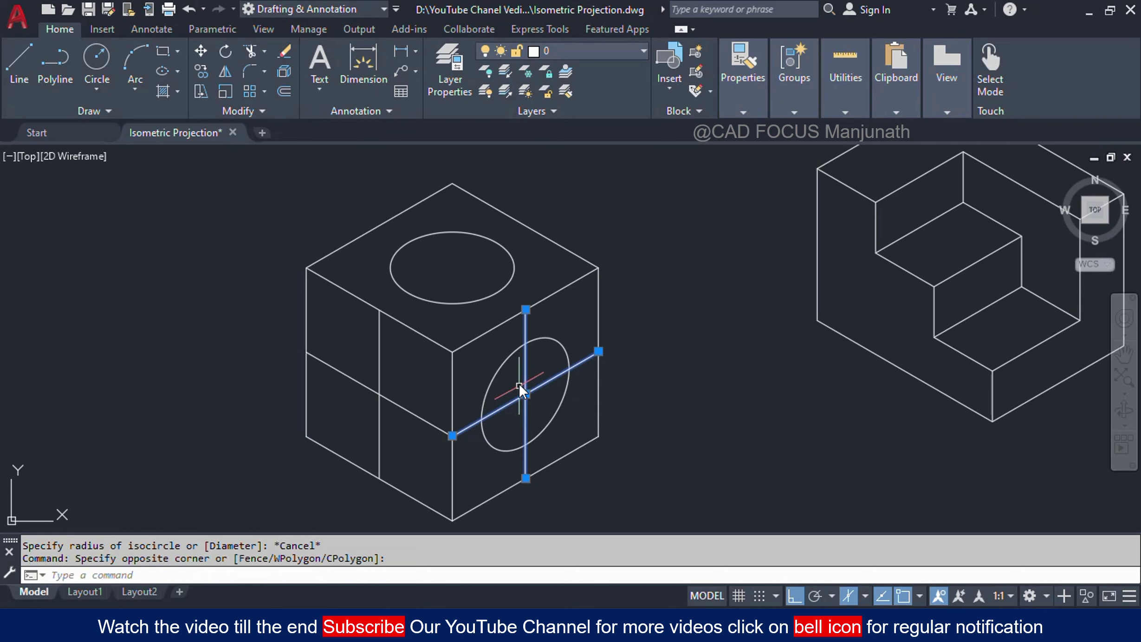
pyautogui.press('Delete')
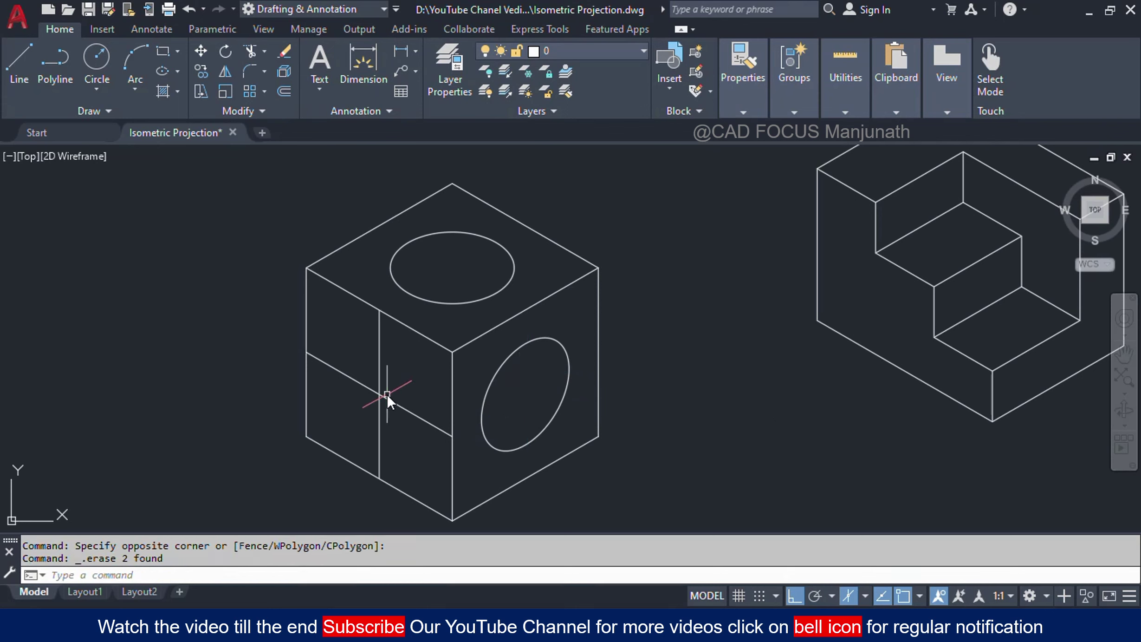
# - Start an isocircle at the left face's centre, then cancel it
pyautogui.write('EL')
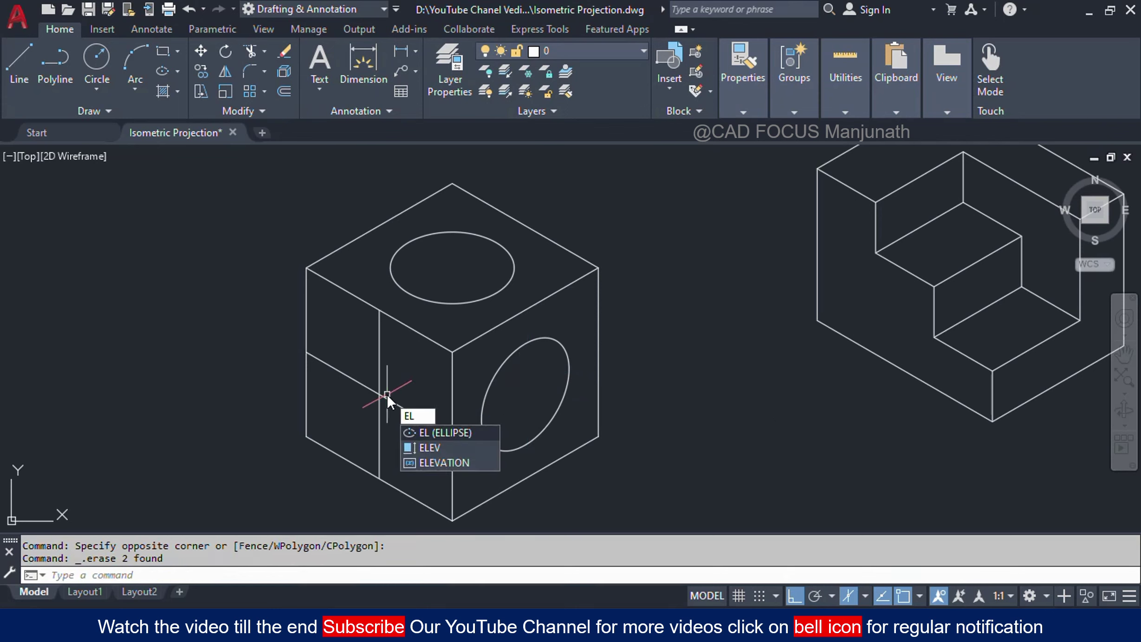
pyautogui.press('Return')
pyautogui.write('i')
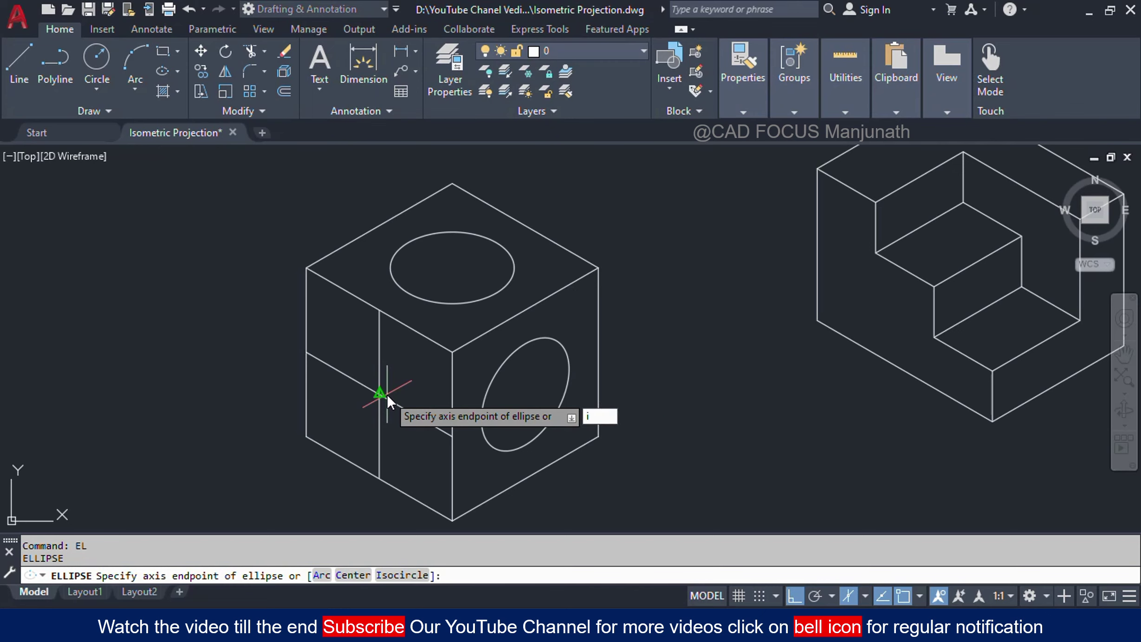
pyautogui.press('Return')
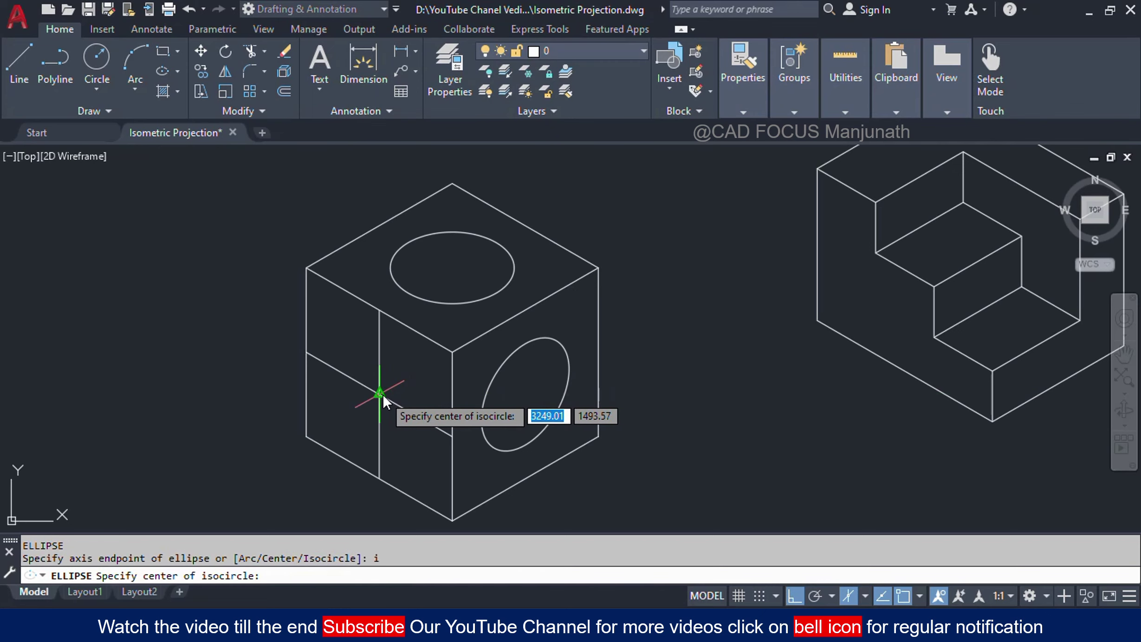
pyautogui.click(383, 395)
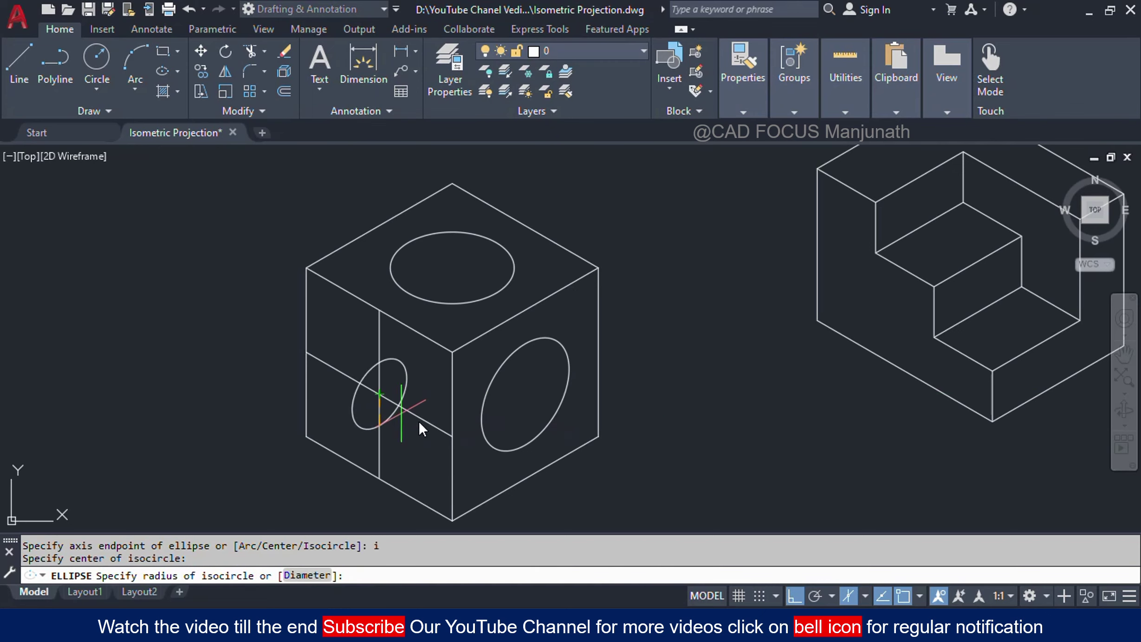
pyautogui.press('Escape')
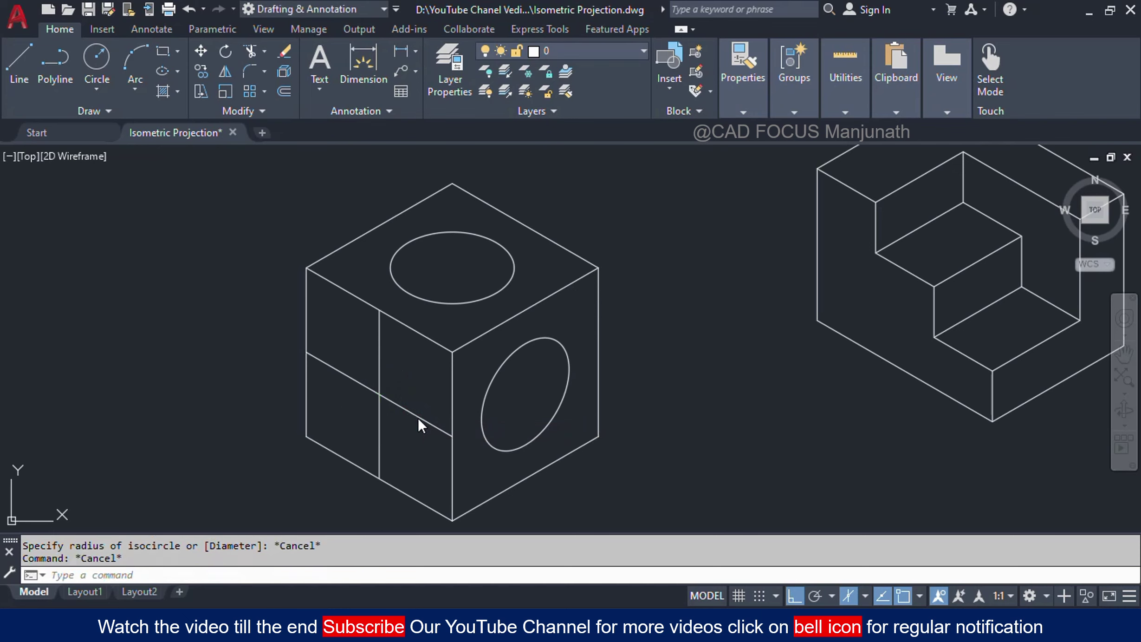
pyautogui.press('Escape')
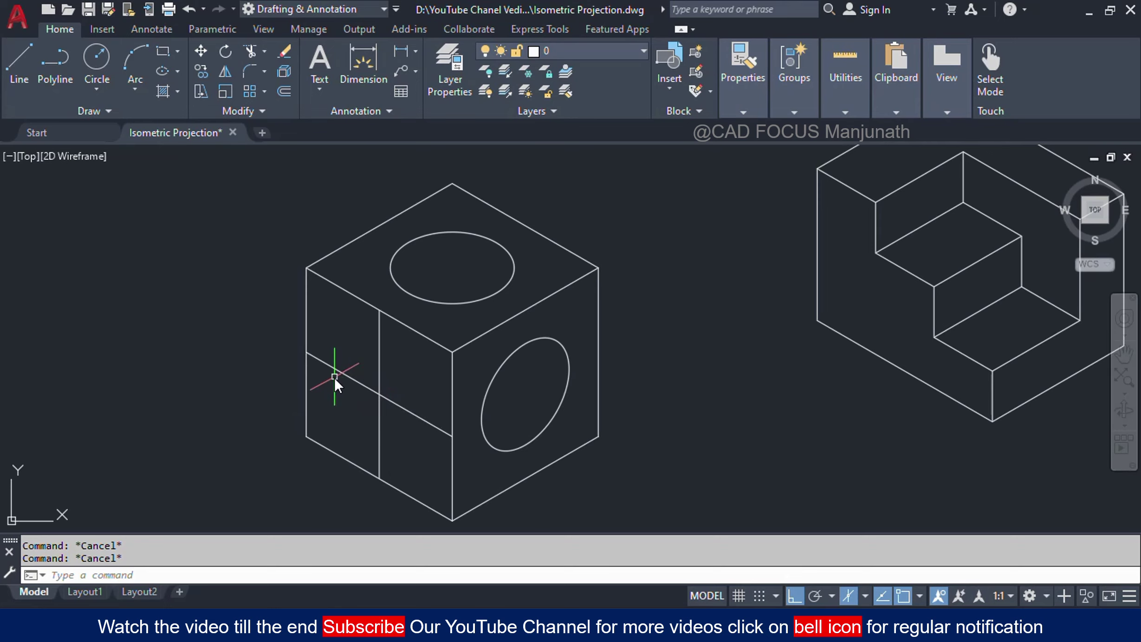
pyautogui.moveTo(373, 383)
pyautogui.mouseDown(button='middle')
pyautogui.moveTo(505, 372)
pyautogui.moveTo(584, 385)
pyautogui.mouseUp(button='middle')
pyautogui.scroll(5, 586, 406)
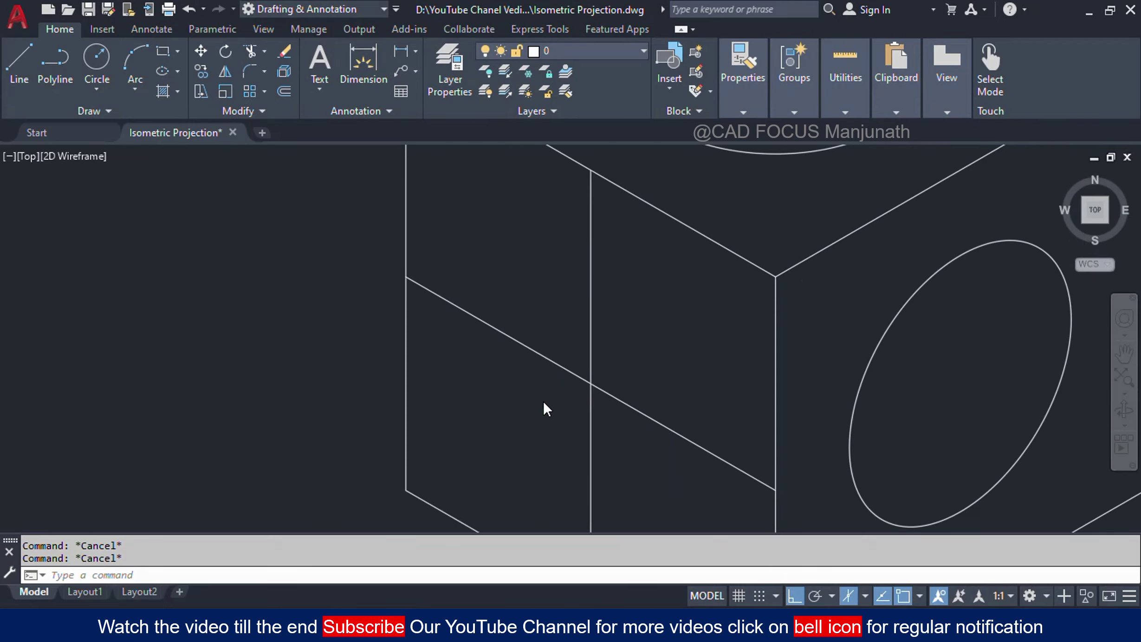
pyautogui.scroll(-3, 543, 400)
pyautogui.moveTo(542, 417); pyautogui.dragTo(529, 393, button='middle')
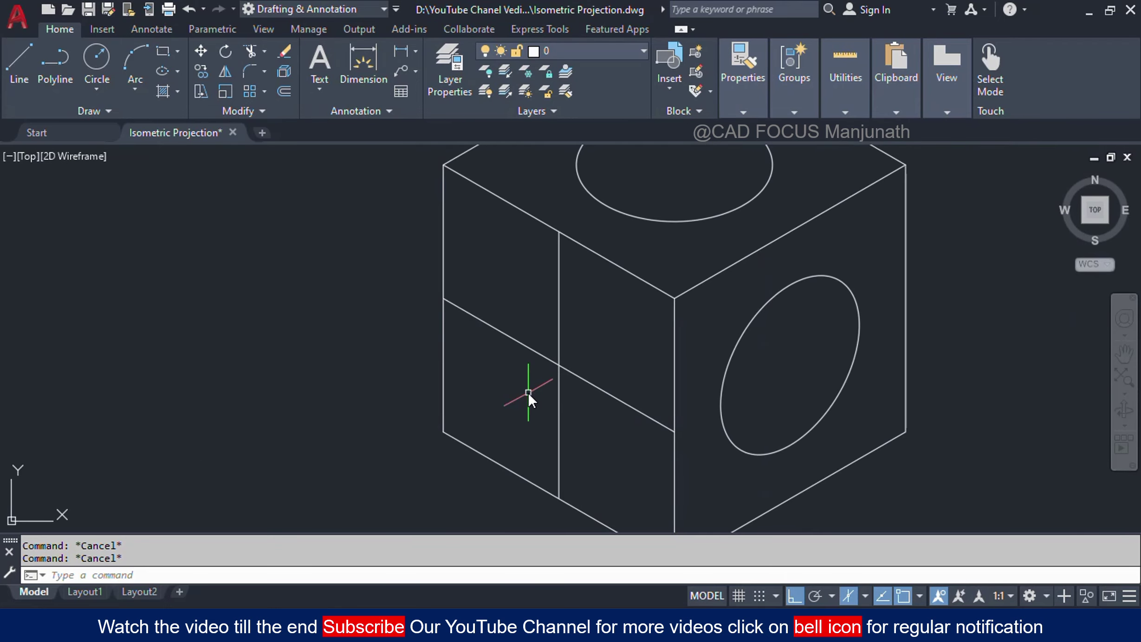
pyautogui.write('ISOMETRICVIEW')
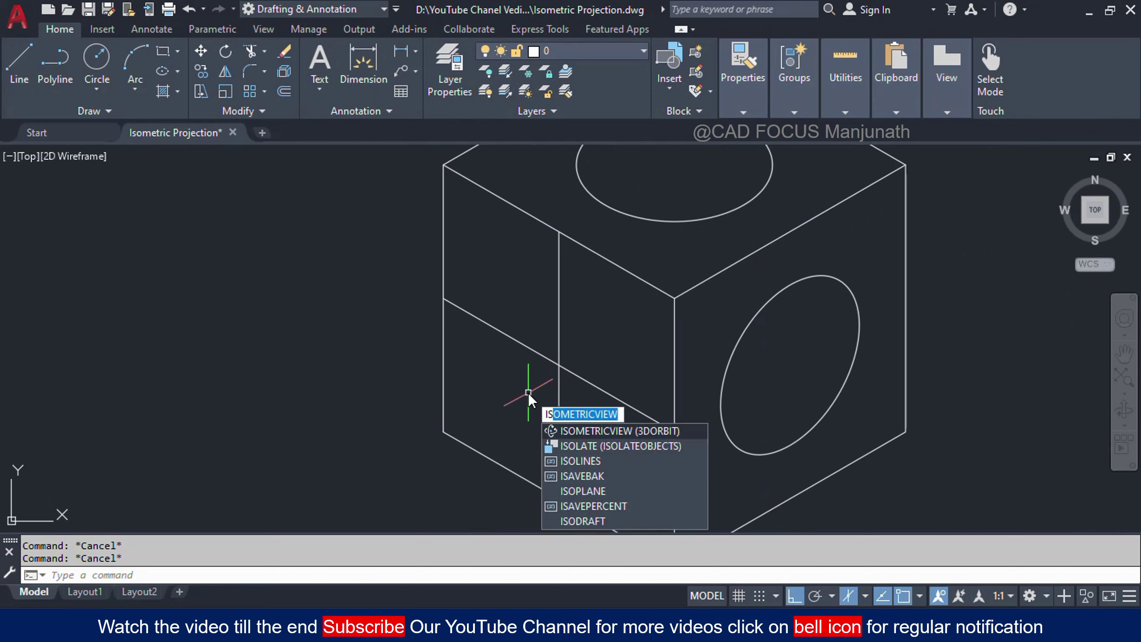
pyautogui.press('Escape')
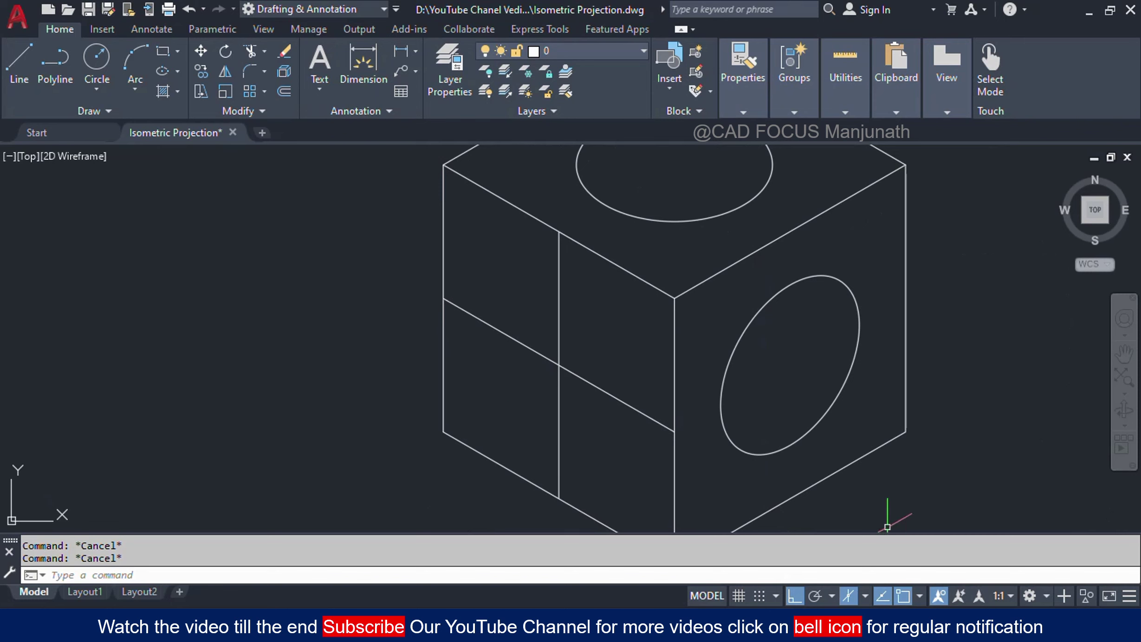
pyautogui.click(874, 631)
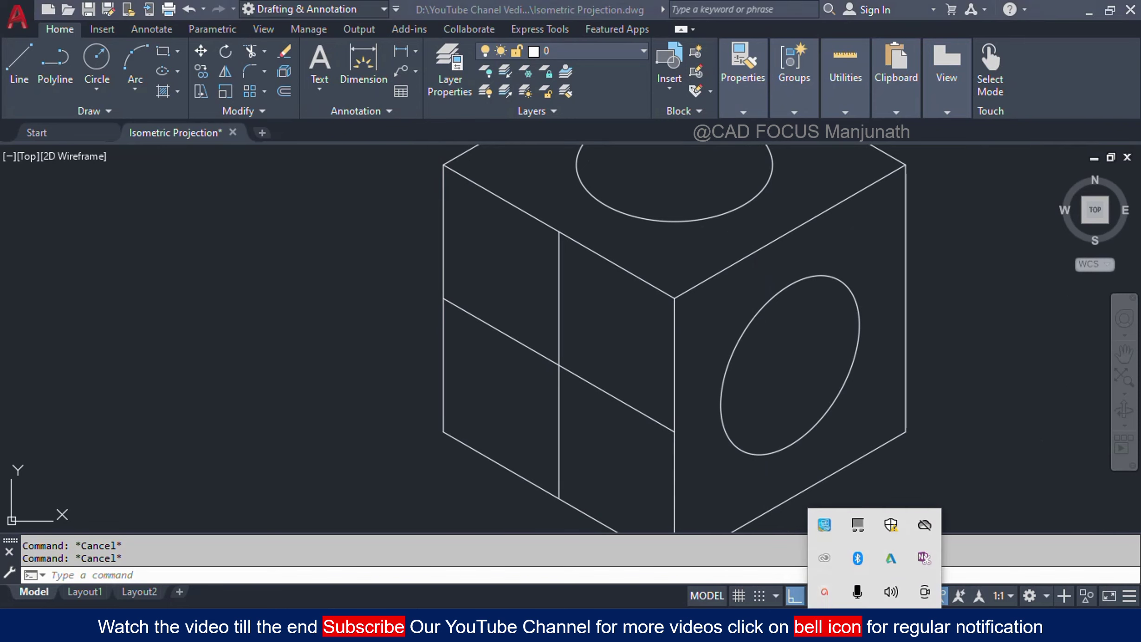
pyautogui.click(823, 593)
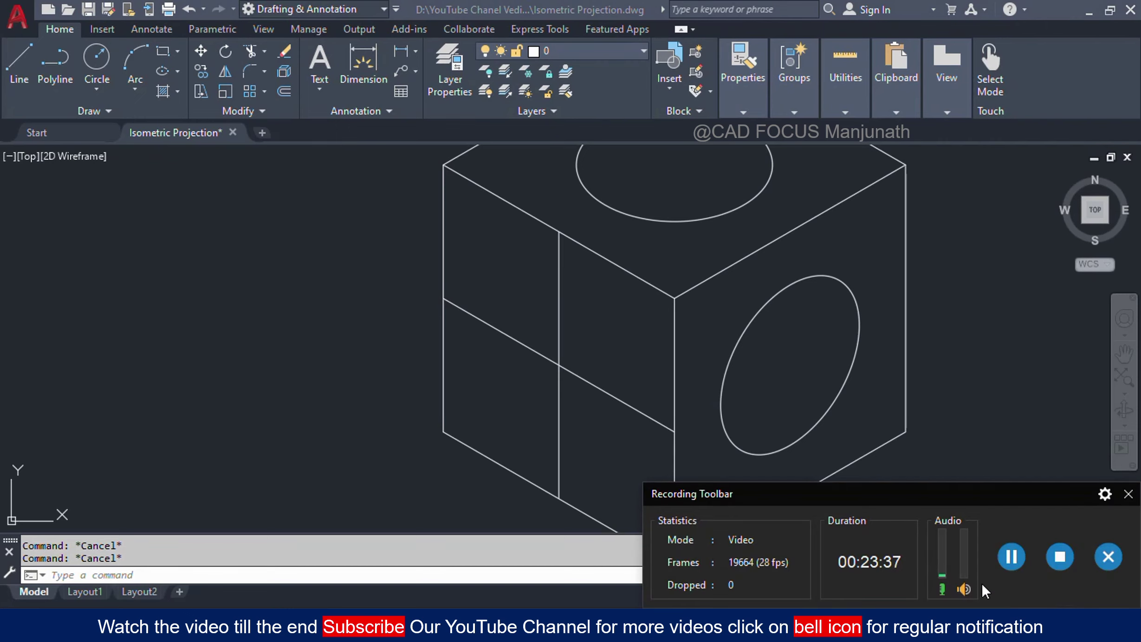
pyautogui.click(1013, 556)
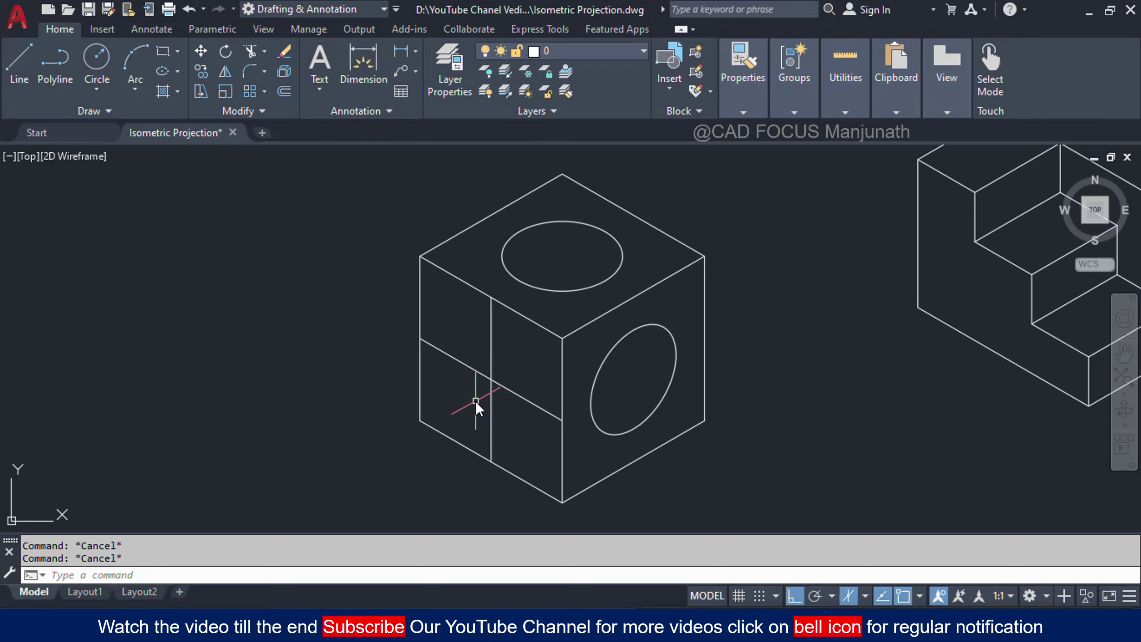
# - Switch to the left isoplane and draw a radius-15 isocircle at the left face's centre
pyautogui.write('EL')
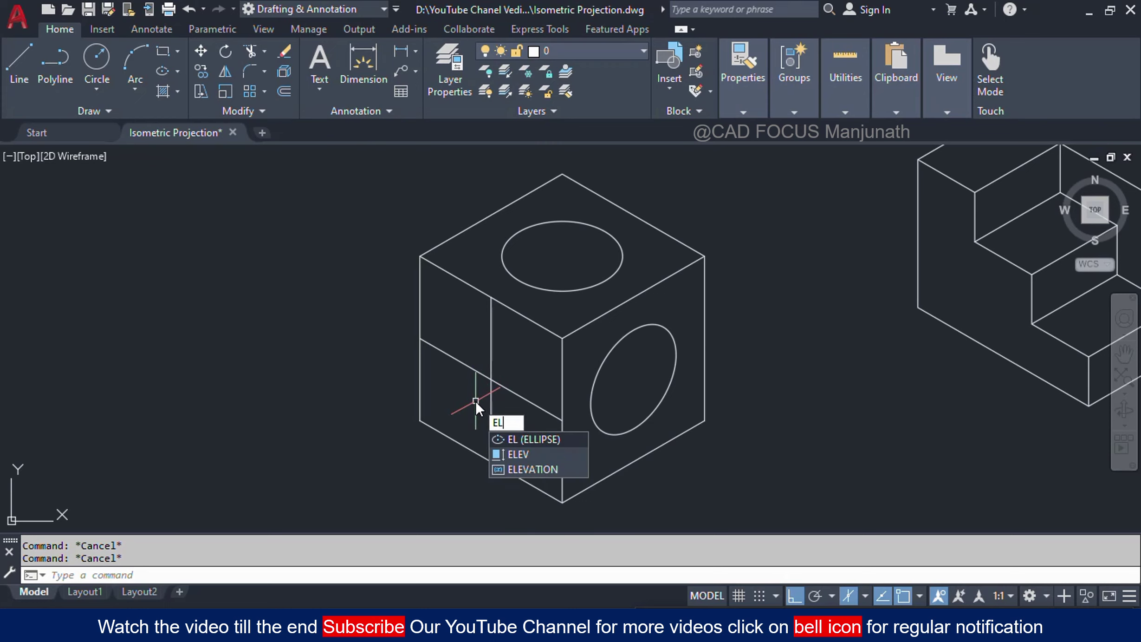
pyautogui.press('Return')
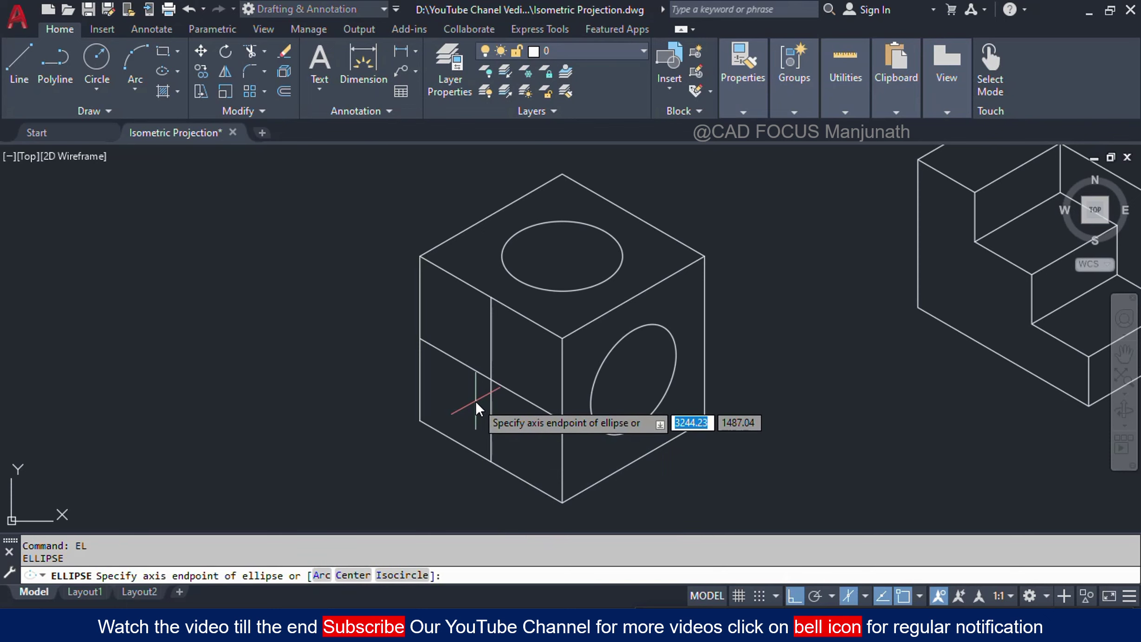
pyautogui.write('i')
pyautogui.press('Return')
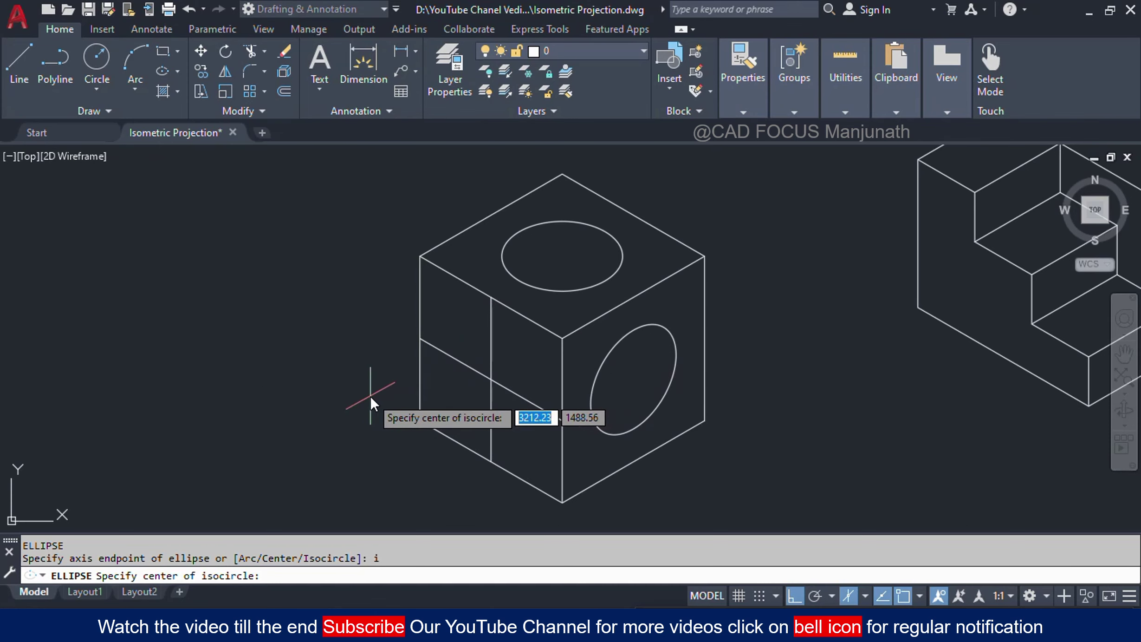
pyautogui.press('F5')
pyautogui.click(490, 378)
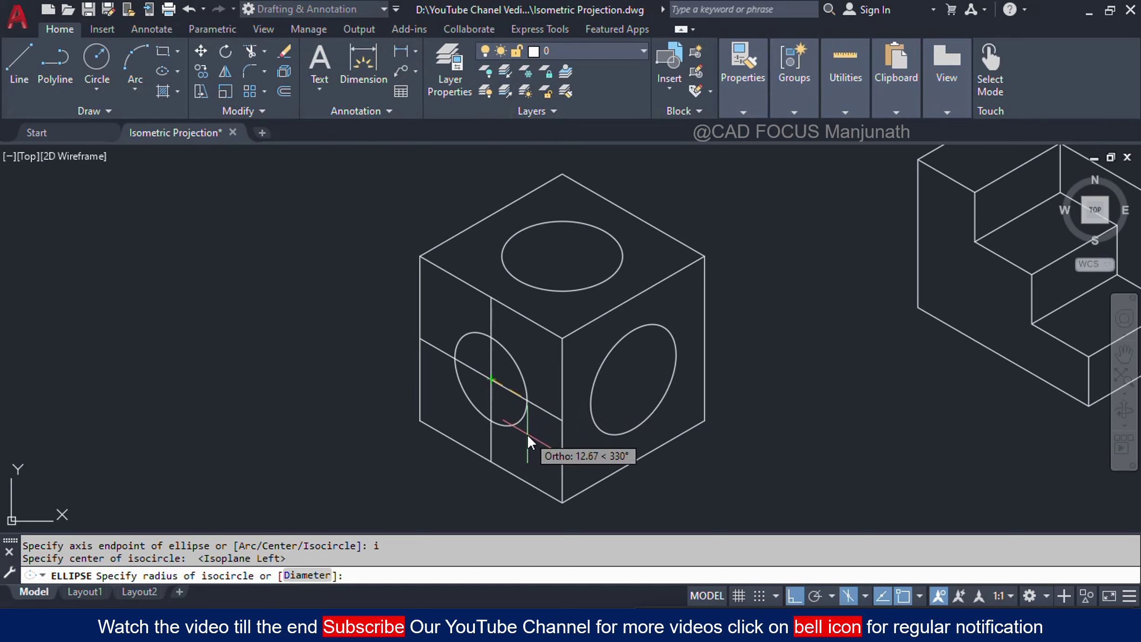
pyautogui.write('15')
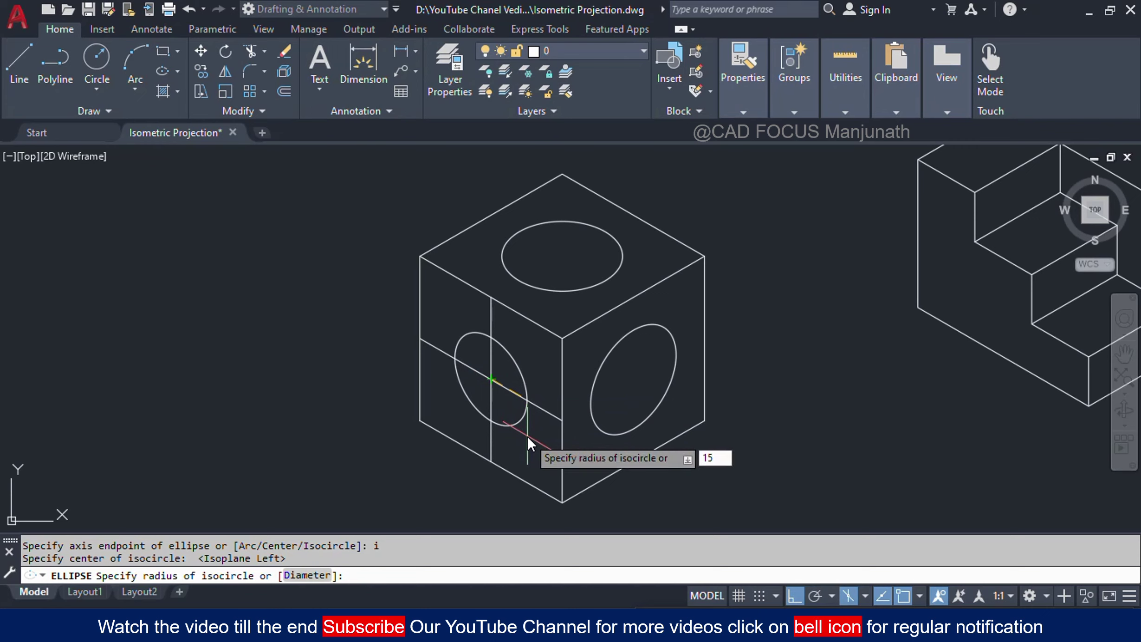
pyautogui.press('Return')
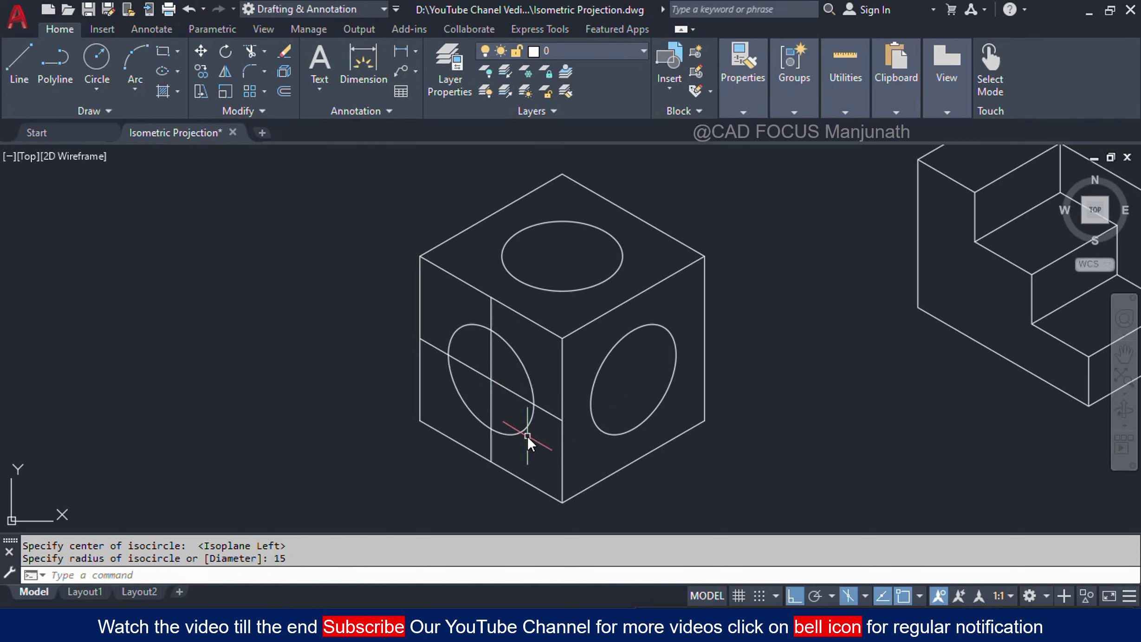
# - Erase the left face's two construction lines
pyautogui.click(509, 412)
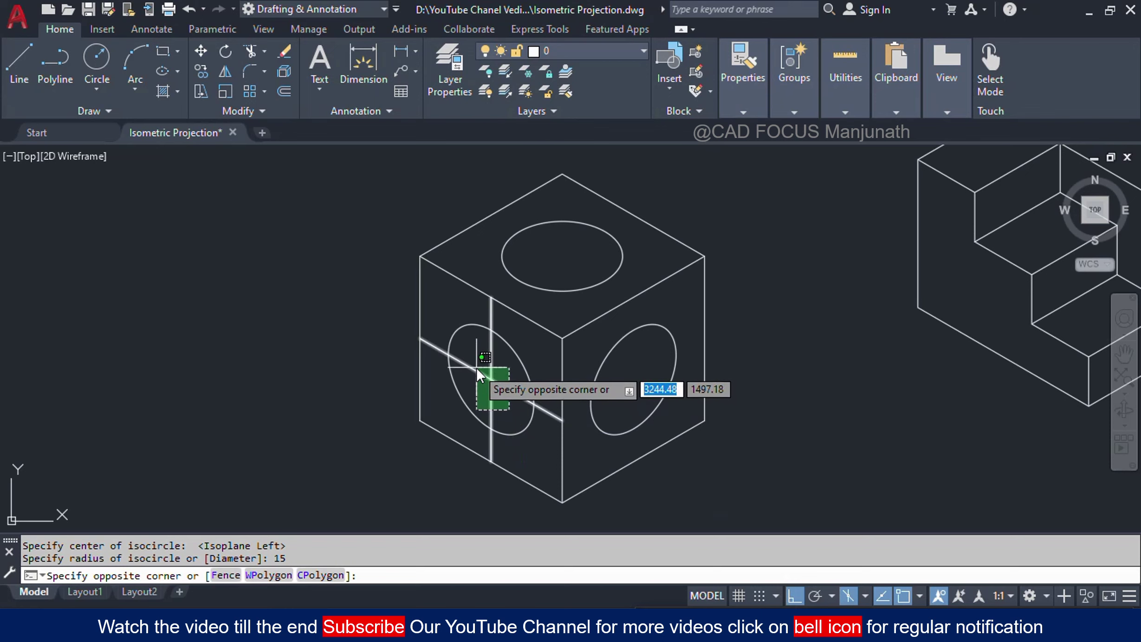
pyautogui.click(476, 368)
pyautogui.press('Delete')
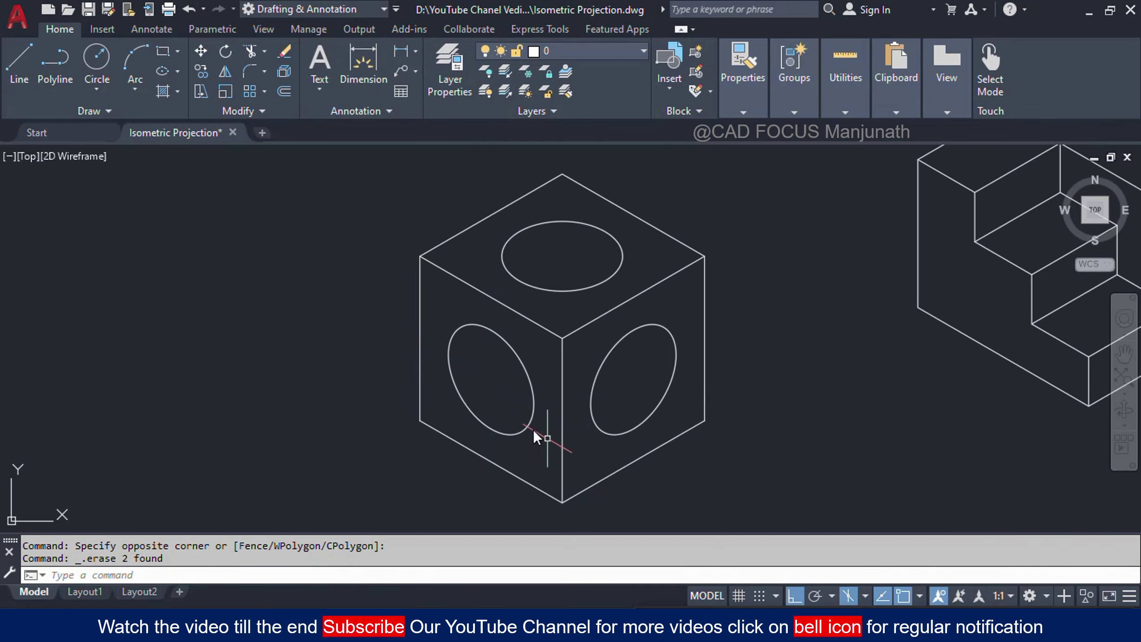
pyautogui.scroll(-2, 530, 427)
pyautogui.scroll(2, 705, 425)
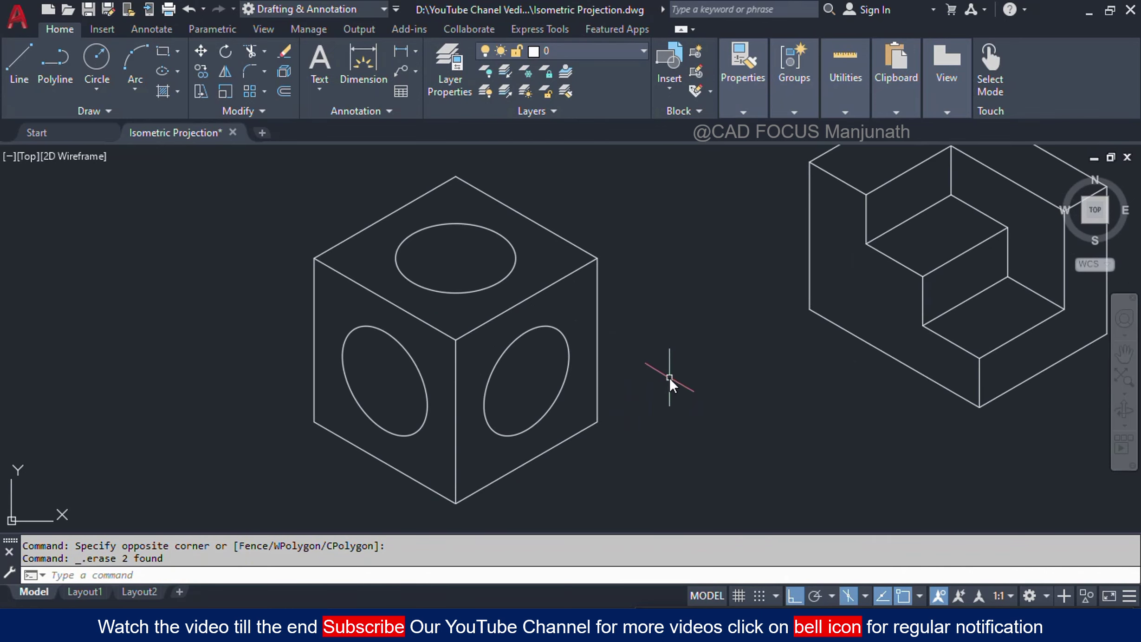
# - Move the slotted part by its left corner, with Ortho off, to sit right of the stepped block
pyautogui.moveTo(670, 377); pyautogui.dragTo(693, 378, button='middle')
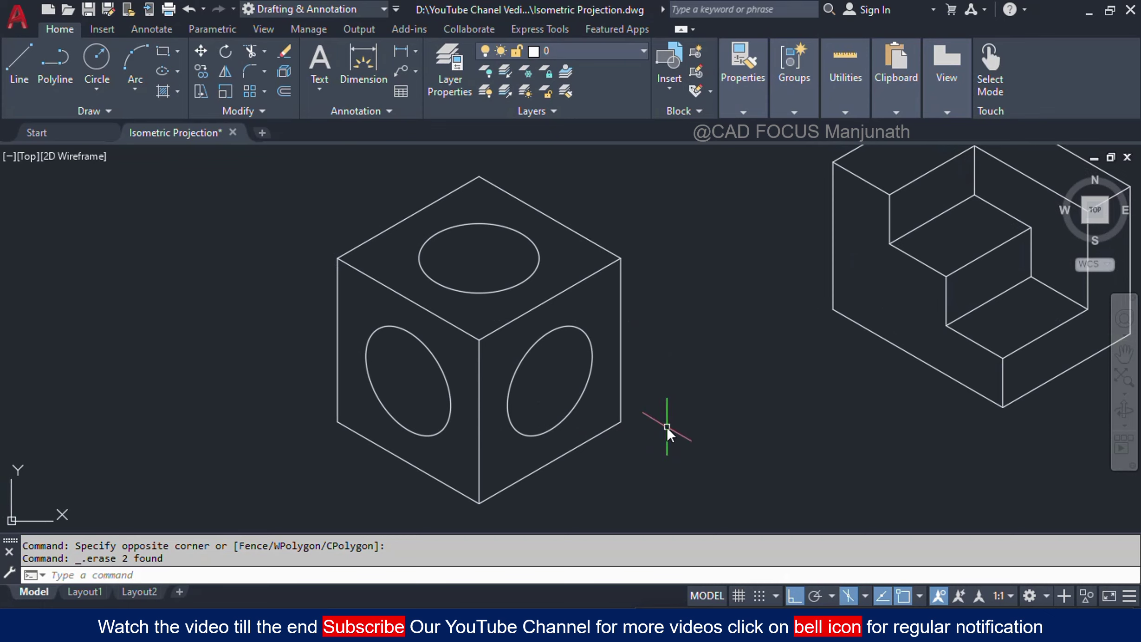
pyautogui.scroll(-4, 691, 425)
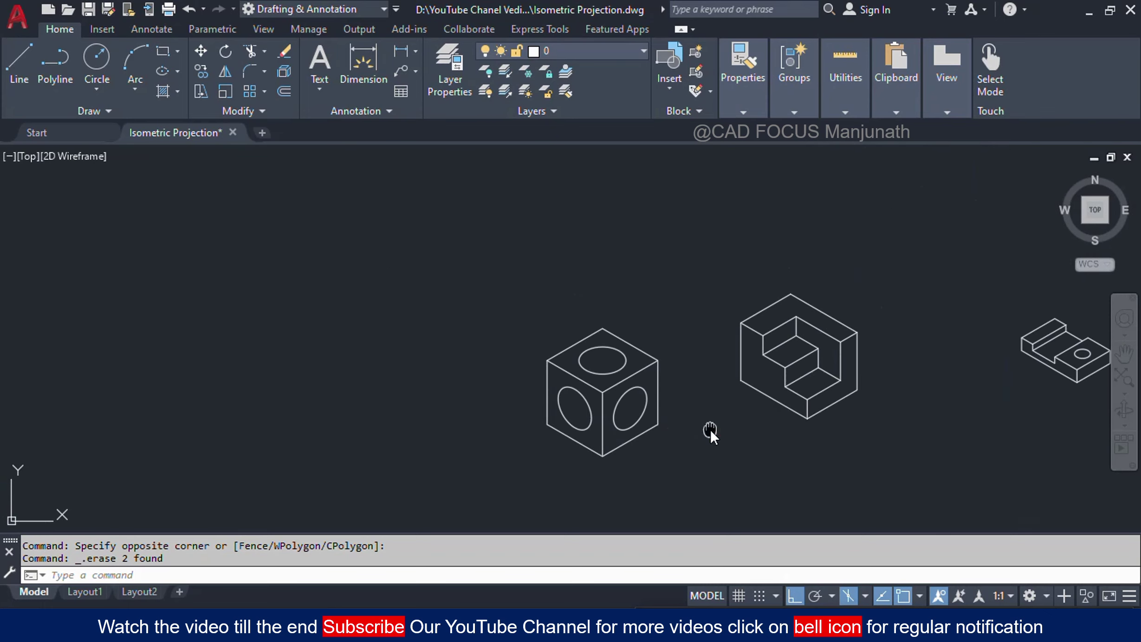
pyautogui.moveTo(711, 430); pyautogui.dragTo(520, 430, button='middle')
pyautogui.scroll(1, 538, 429)
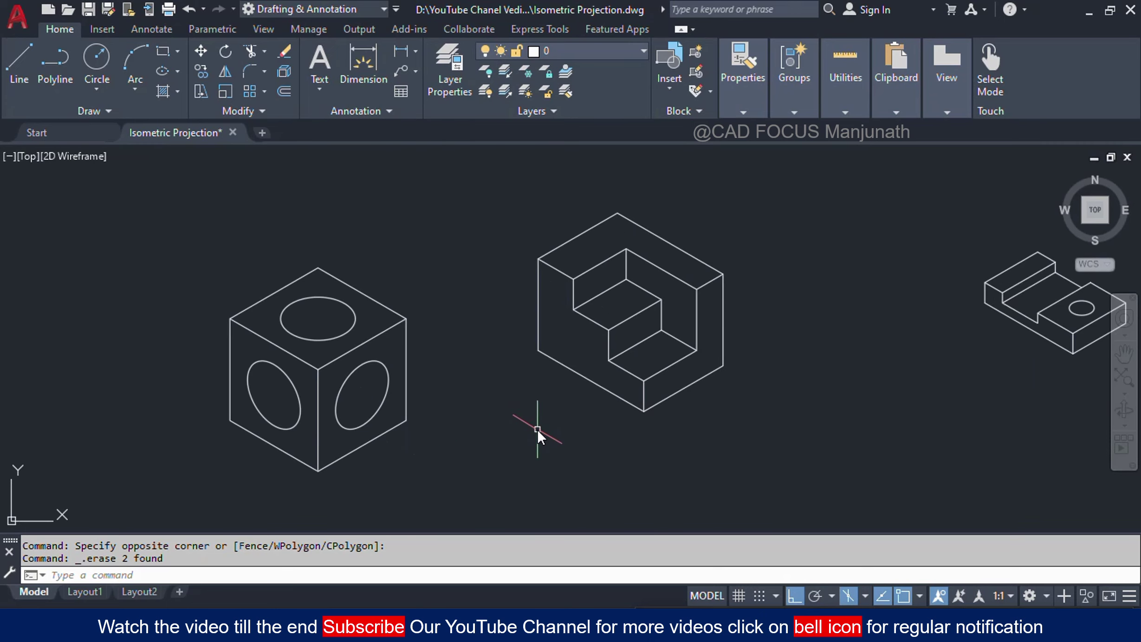
pyautogui.moveTo(643, 444); pyautogui.dragTo(585, 452, button='middle')
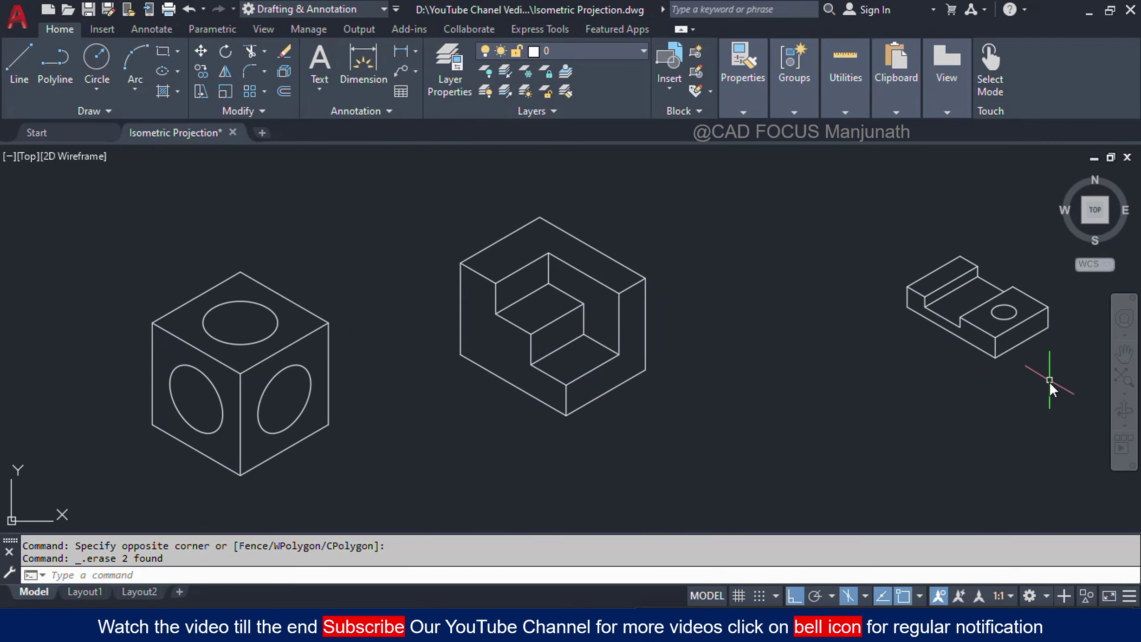
pyautogui.click(1050, 408)
pyautogui.click(873, 242)
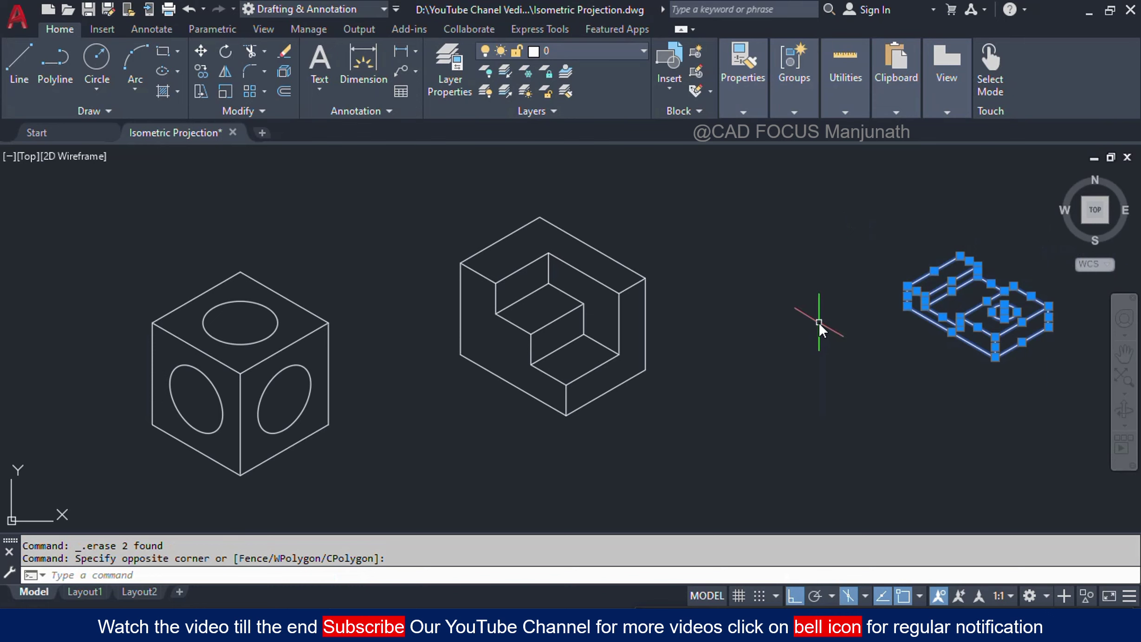
pyautogui.write('m')
pyautogui.press('Return')
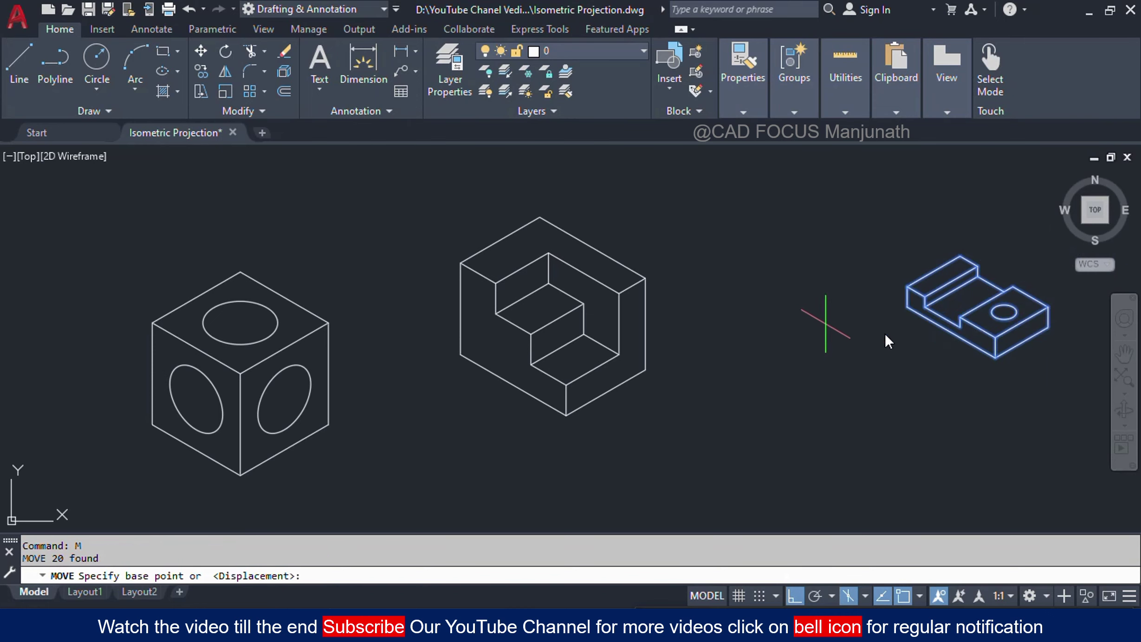
pyautogui.click(906, 306)
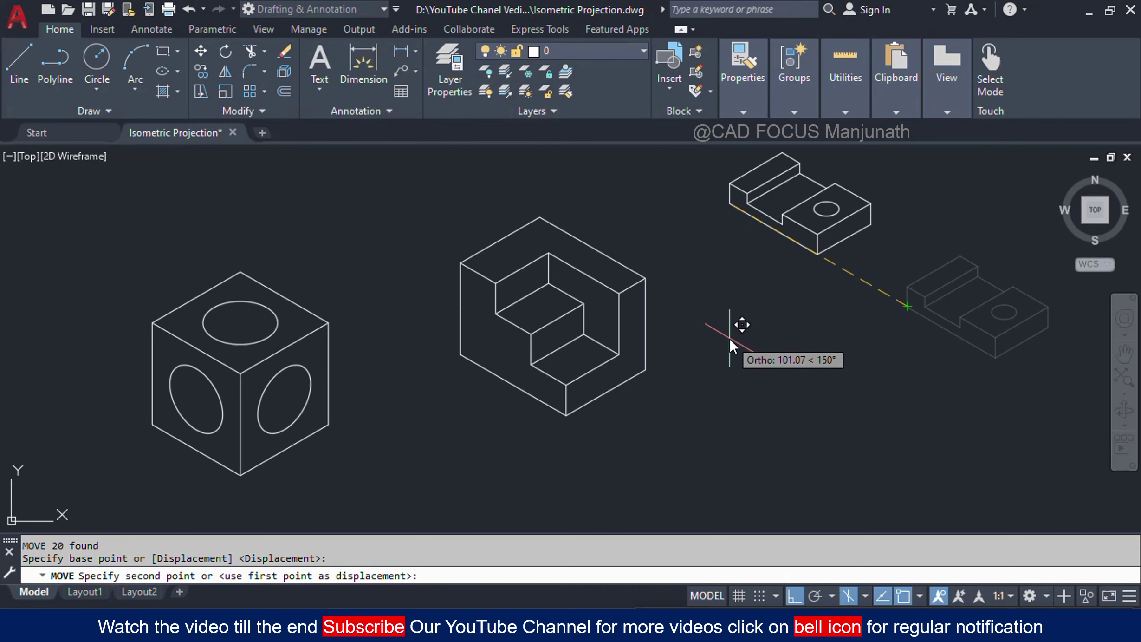
pyautogui.press('F8')
pyautogui.click(758, 392)
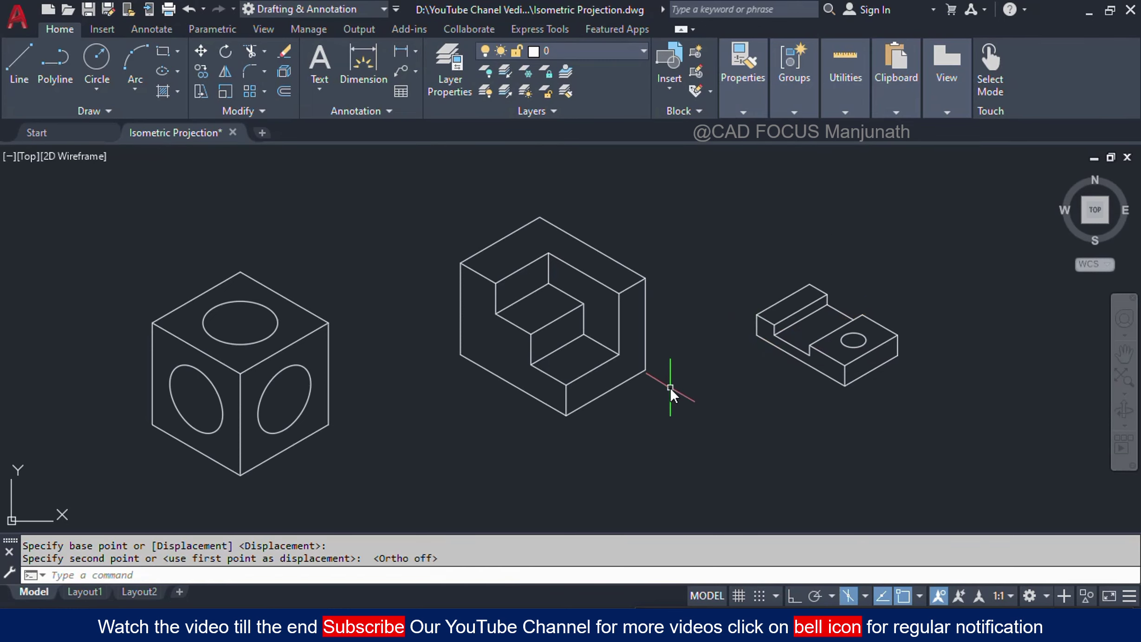
# - Flip through the cyan projection and cube-and-bracket reference pictures, then return to AutoCAD
pyautogui.click(704, 626)
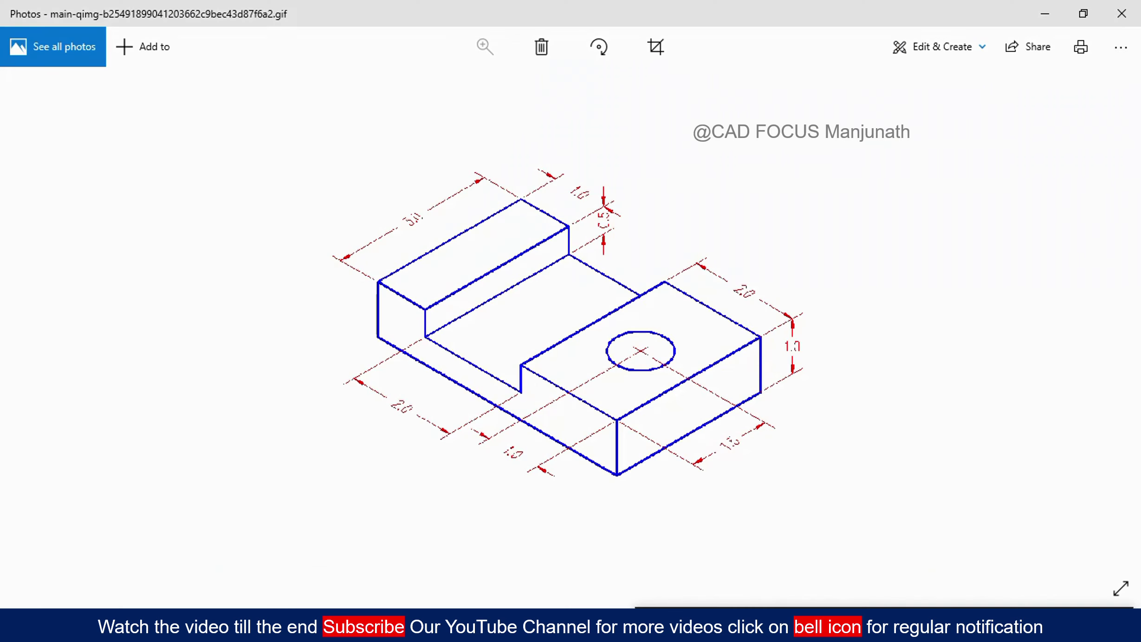
pyautogui.press('Right')
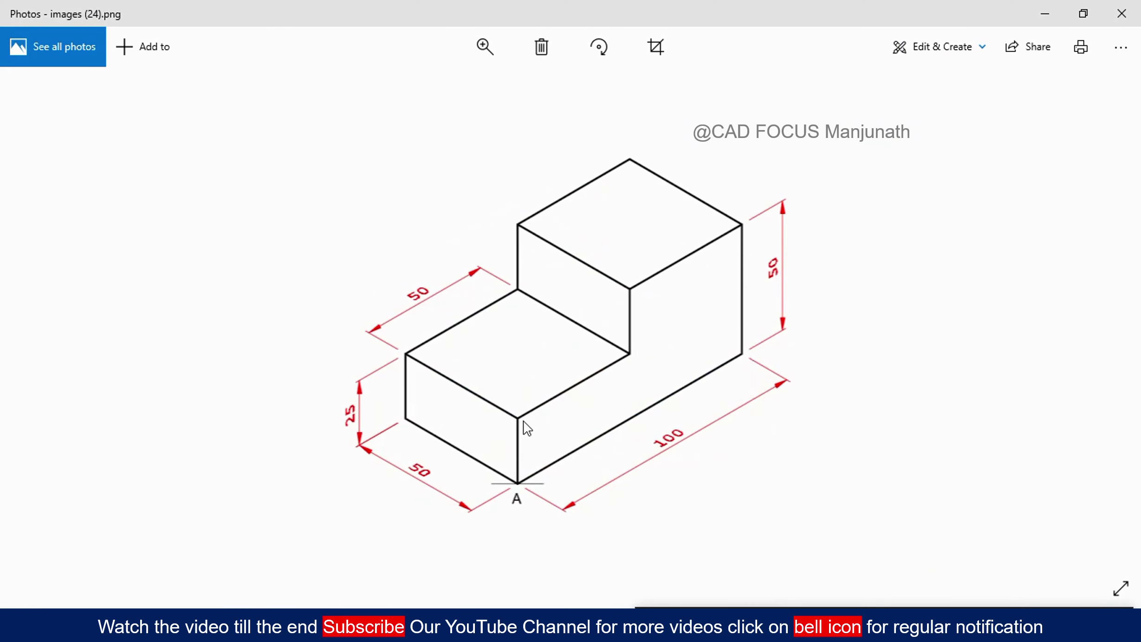
pyautogui.press('Left')
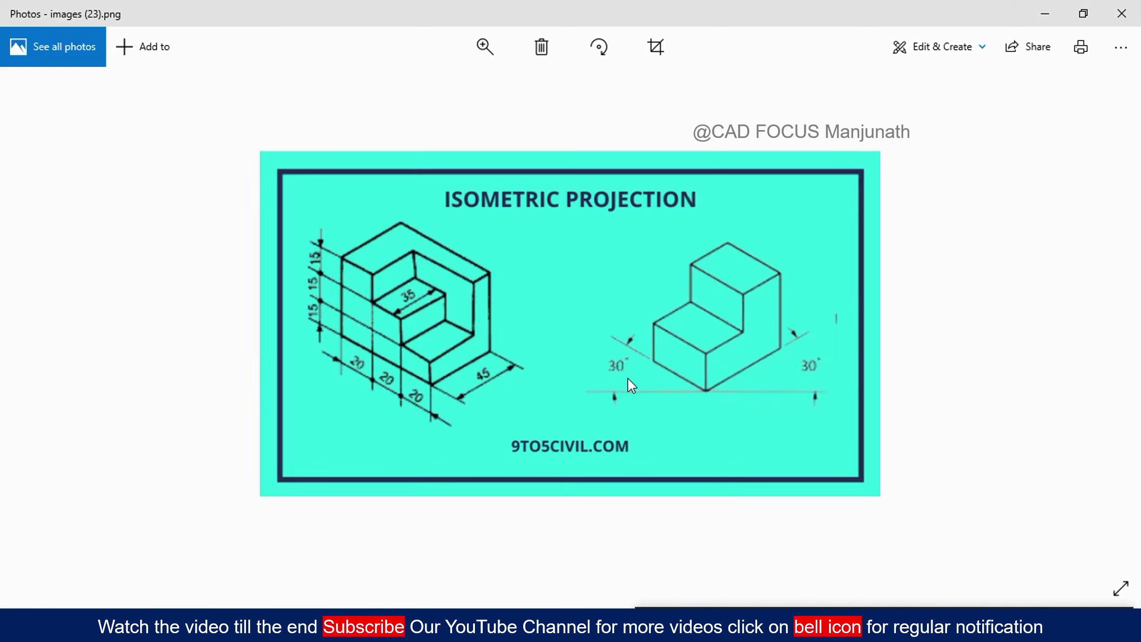
pyautogui.press('Left')
pyautogui.press('Right')
pyautogui.press('Right')
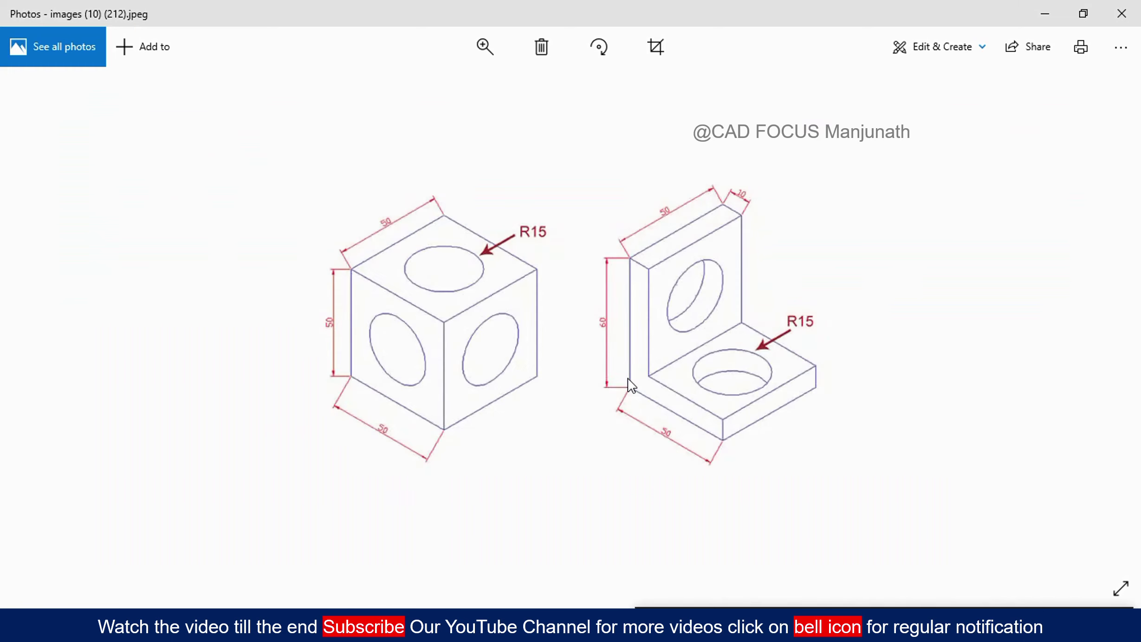
pyautogui.press('Left')
pyautogui.press('Right')
pyautogui.press('Right')
pyautogui.press('Left')
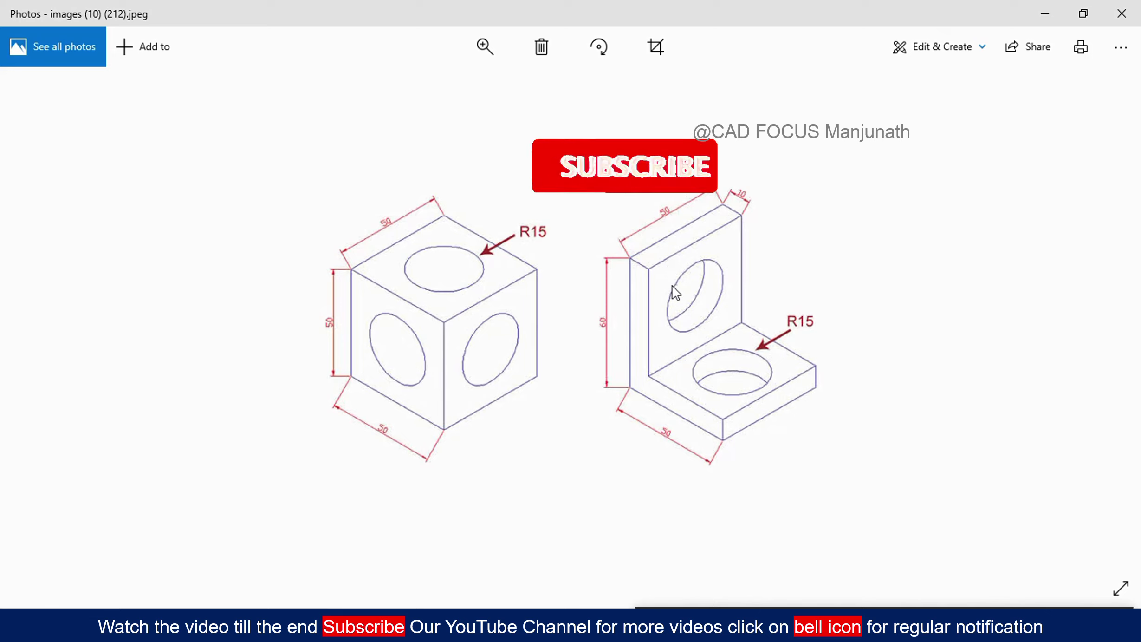
pyautogui.press('Right')
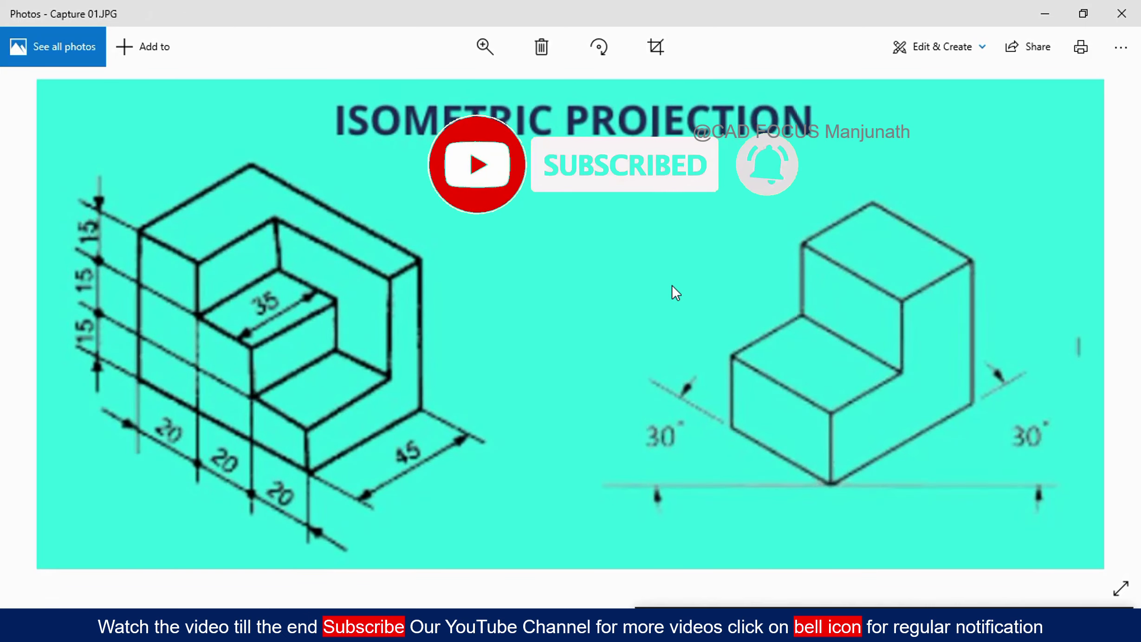
pyautogui.press('Left')
pyautogui.press('Left')
pyautogui.press('Left')
pyautogui.press('Left')
pyautogui.press('Left')
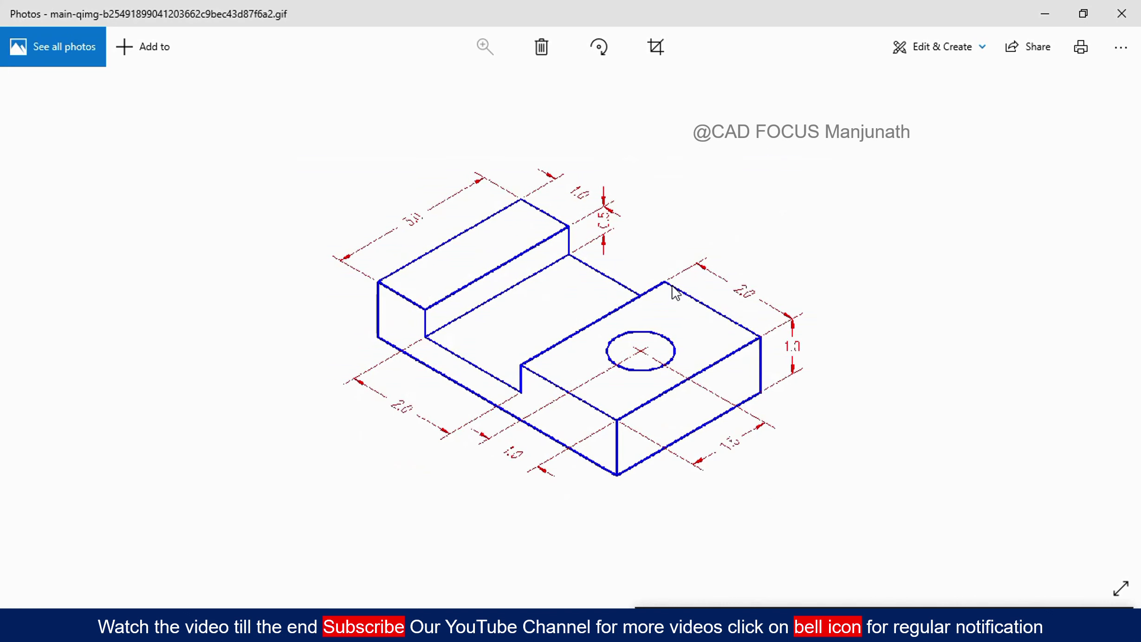
pyautogui.hotkey('alt', 'Tab')
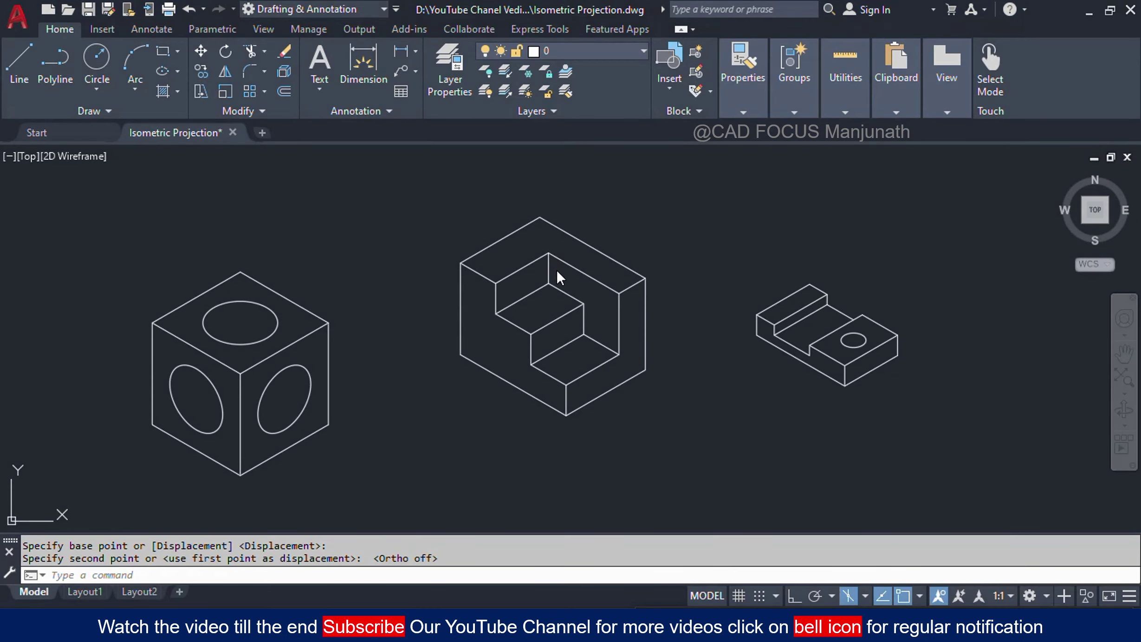